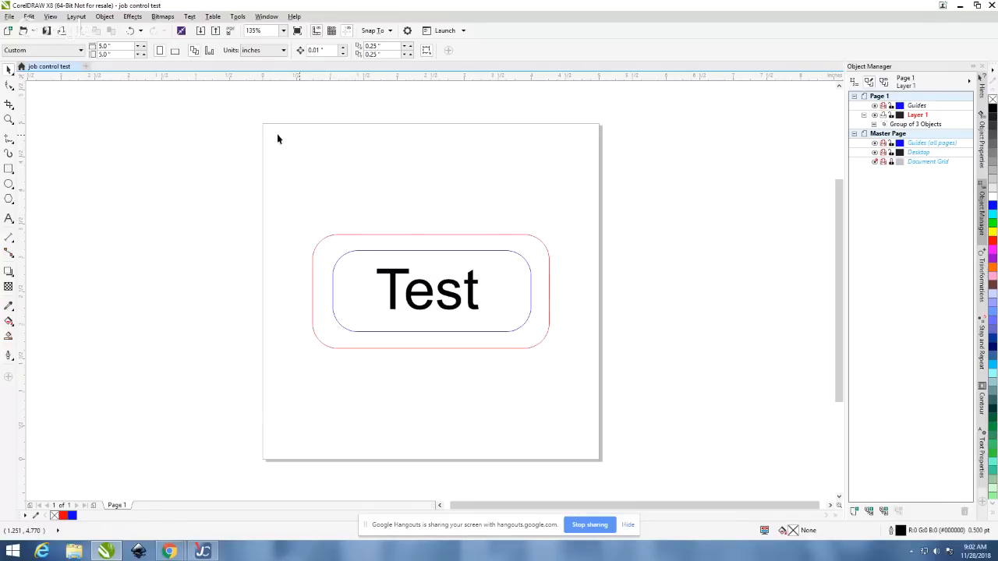
- Open the print preferences of the Trotec Engraver v11.0.0 and choose Acrylic, 5mm as the material
click(62, 30)
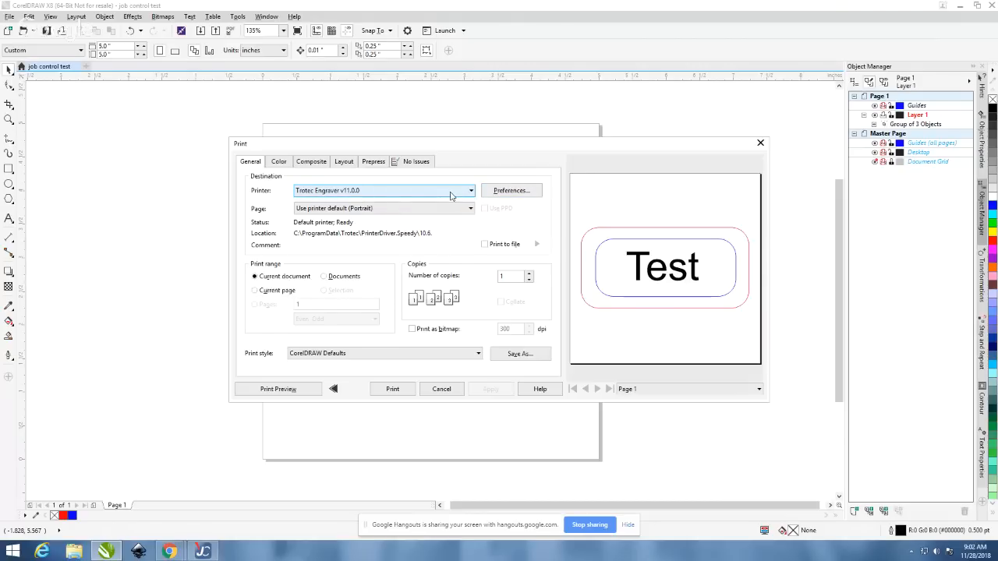
click(493, 192)
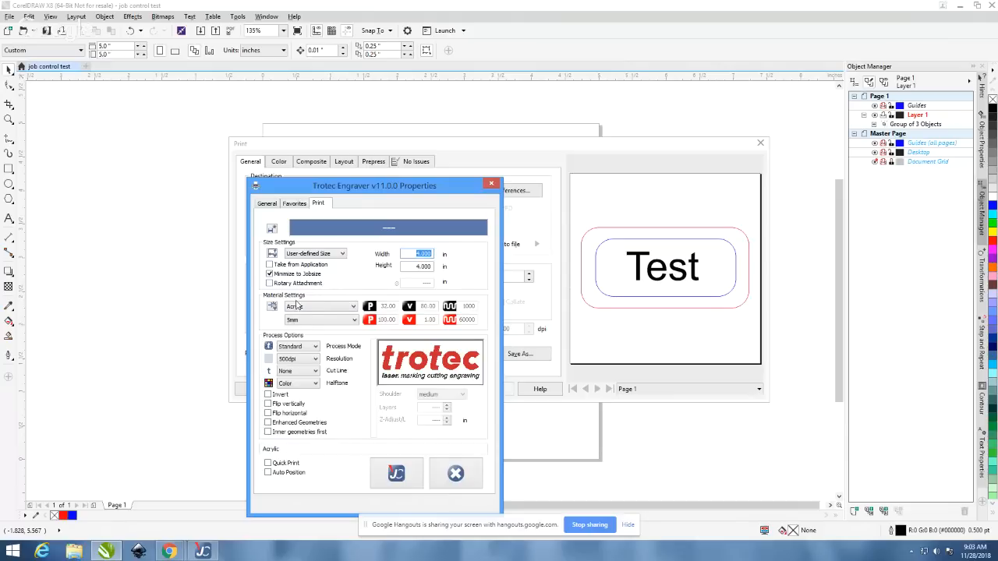
click(349, 308)
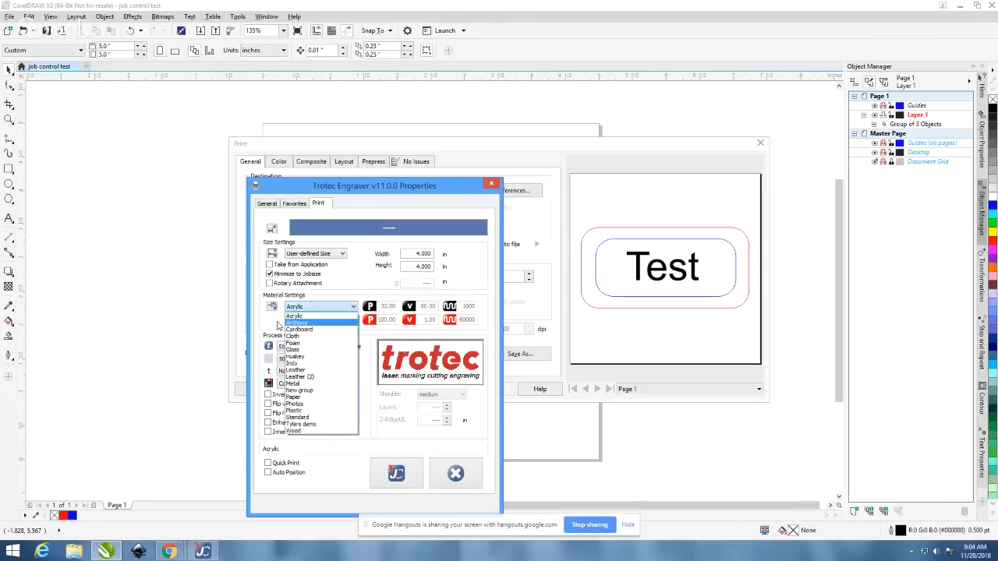
click(324, 316)
click(347, 320)
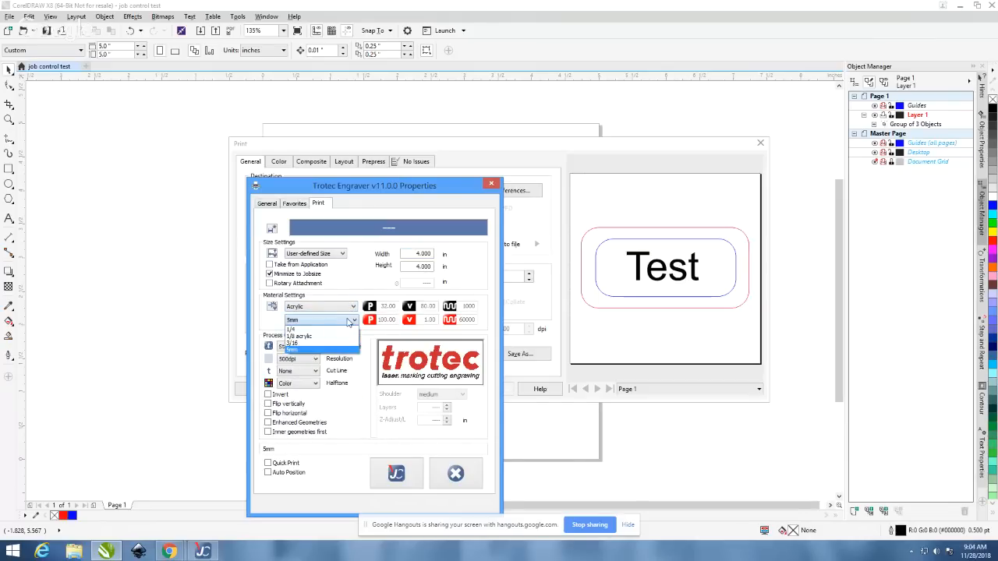
click(348, 322)
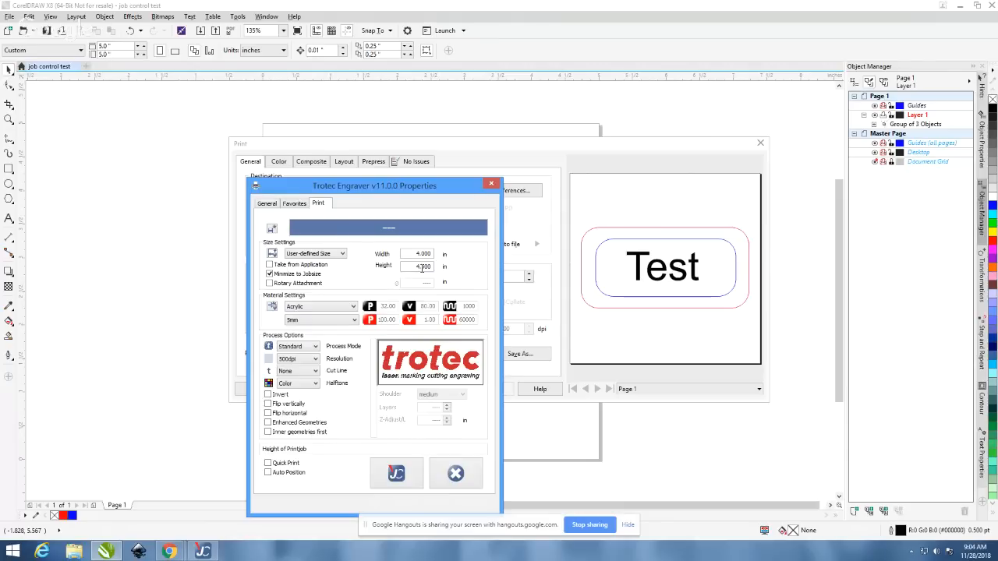
- Set the print job size to 5 in wide by 5 in high, apply it, and reopen the engraver preferences
double_click(416, 253)
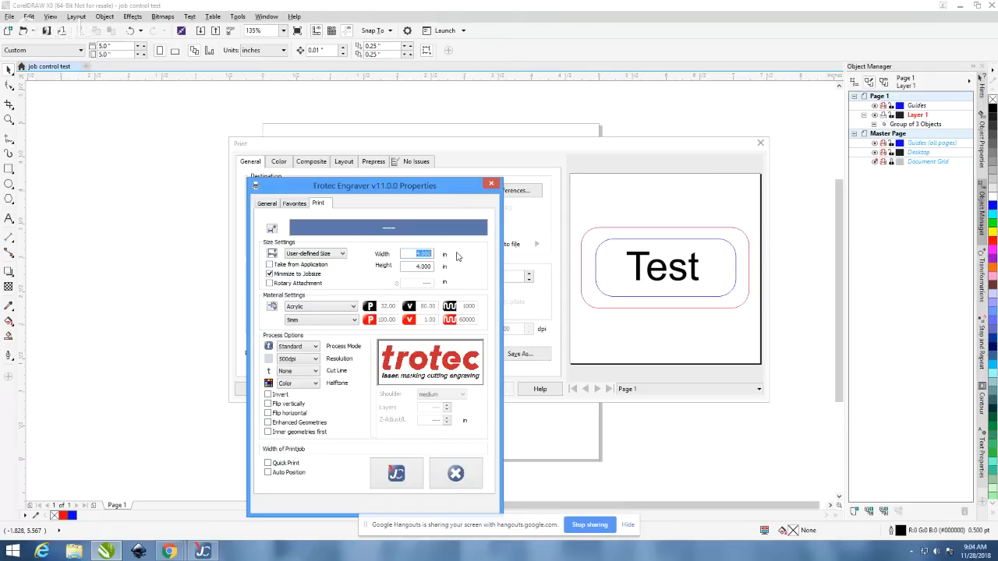
text(5)
key(Tab)
text(5)
key(Return)
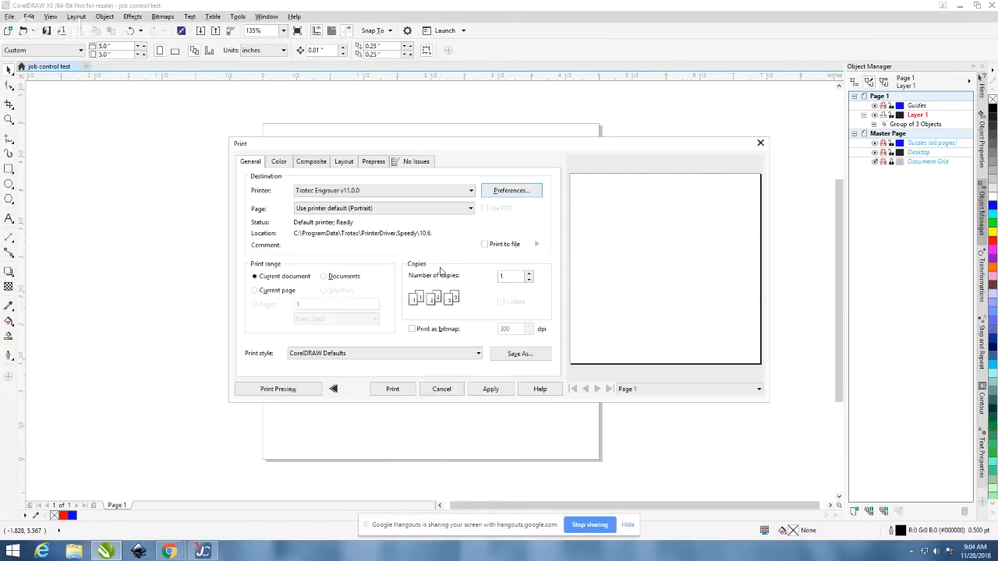
click(511, 190)
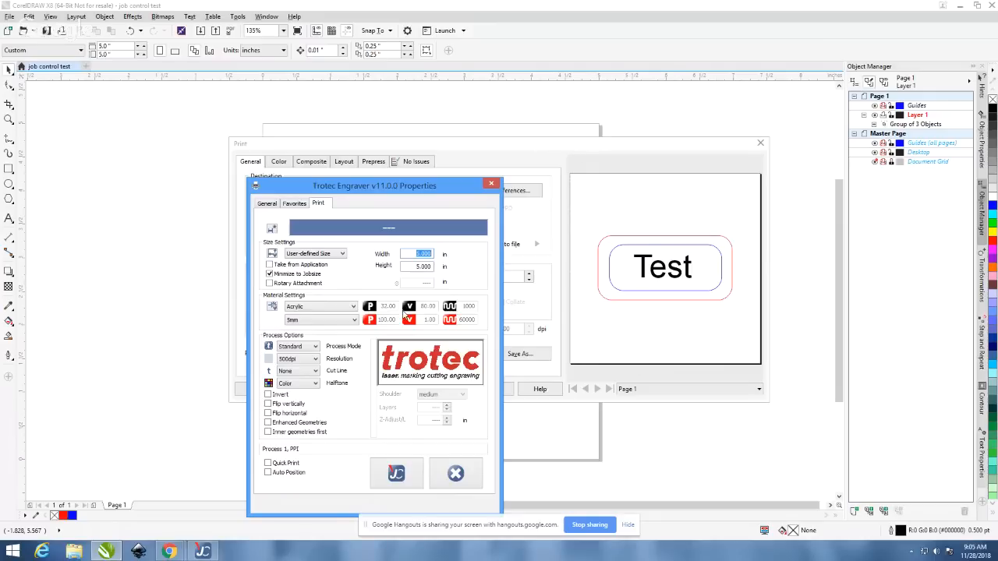
- Review the available process modes and try the Stamp mode for the print job
click(316, 349)
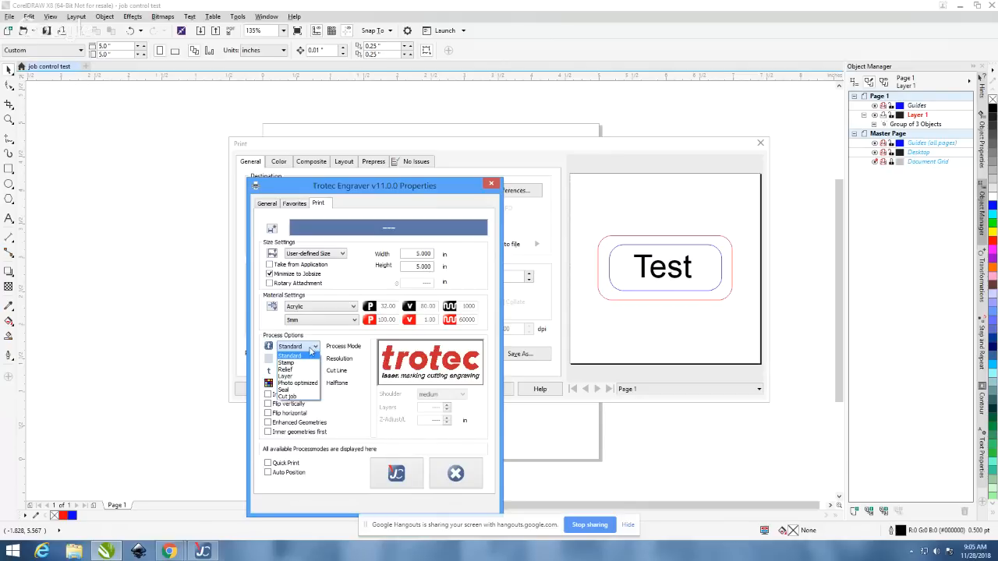
click(327, 347)
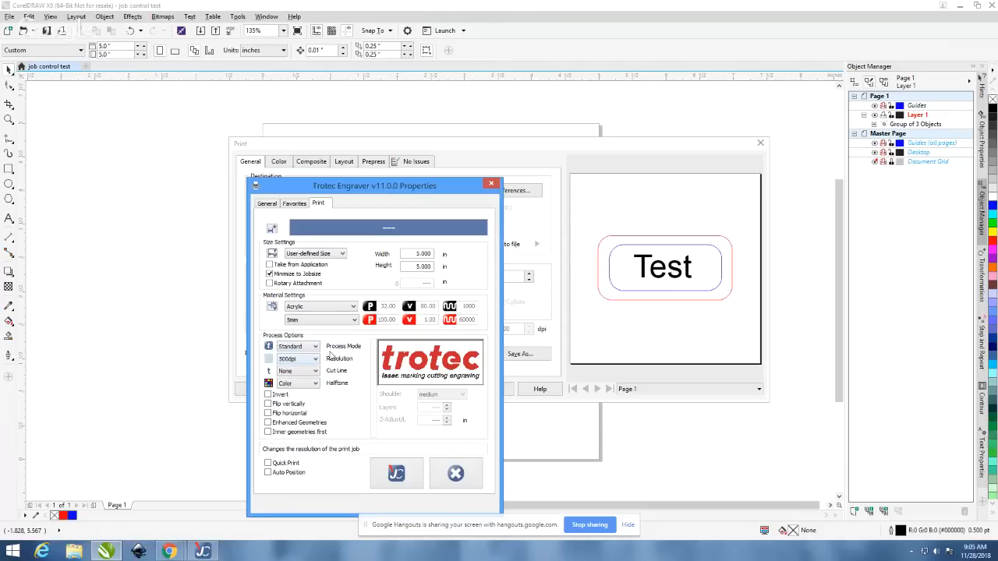
click(315, 347)
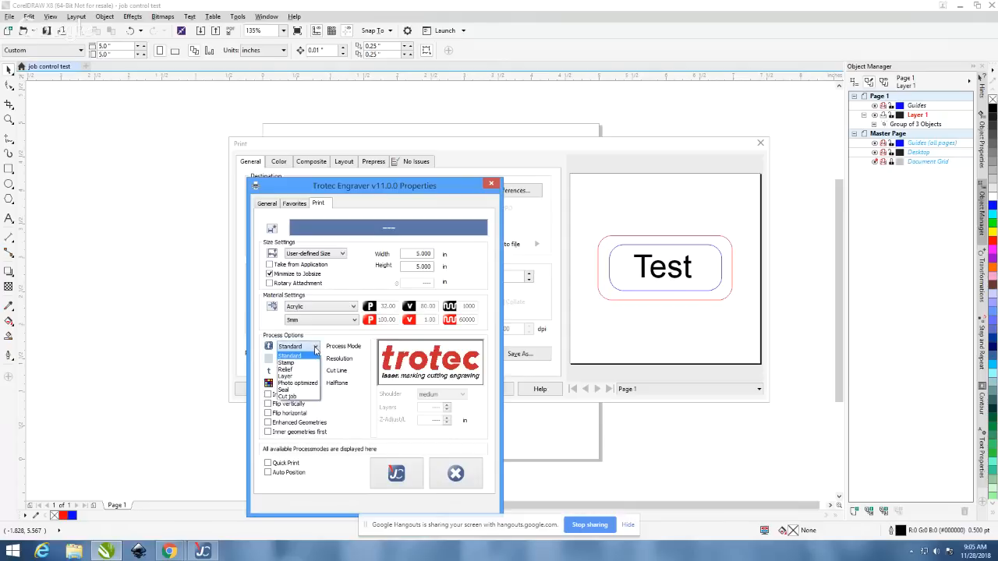
click(313, 363)
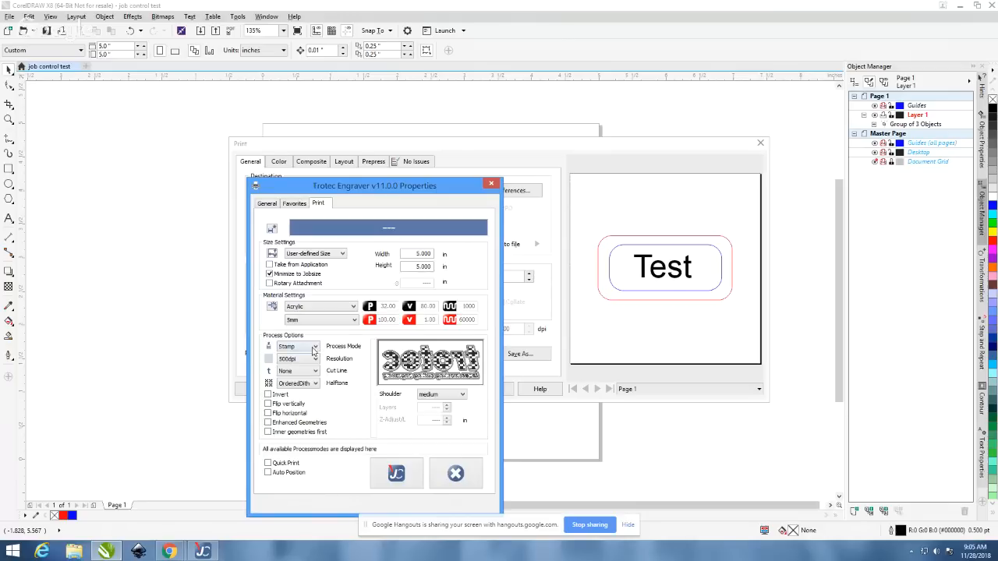
click(314, 347)
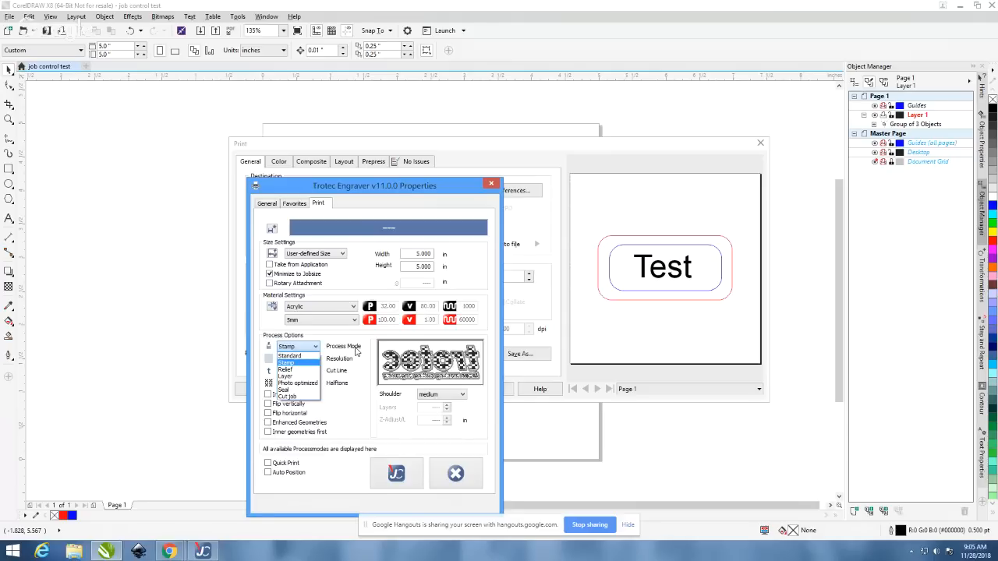
click(357, 352)
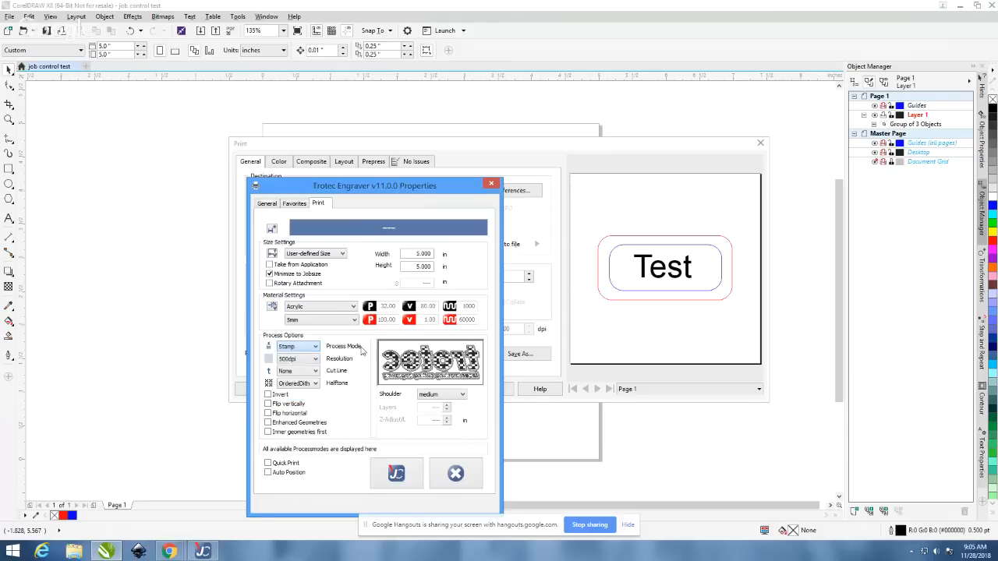
click(312, 353)
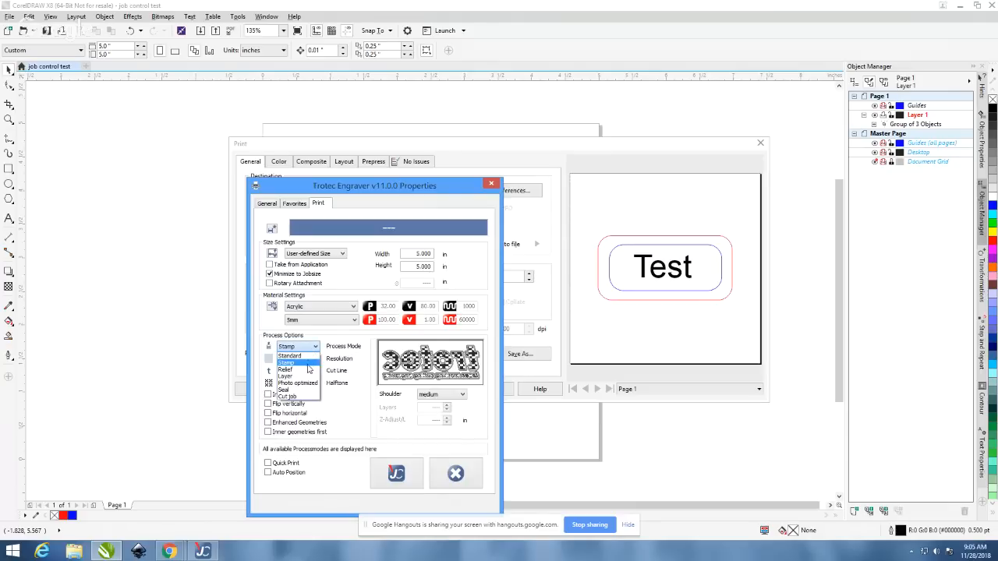
click(308, 364)
- Try the Relief process mode, followed by the Layer mode
click(313, 348)
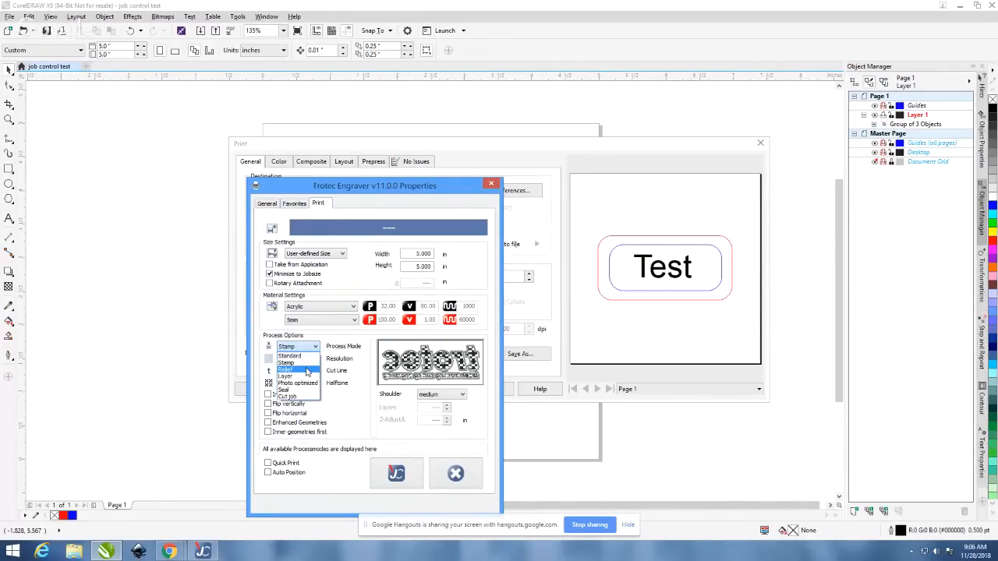
click(285, 369)
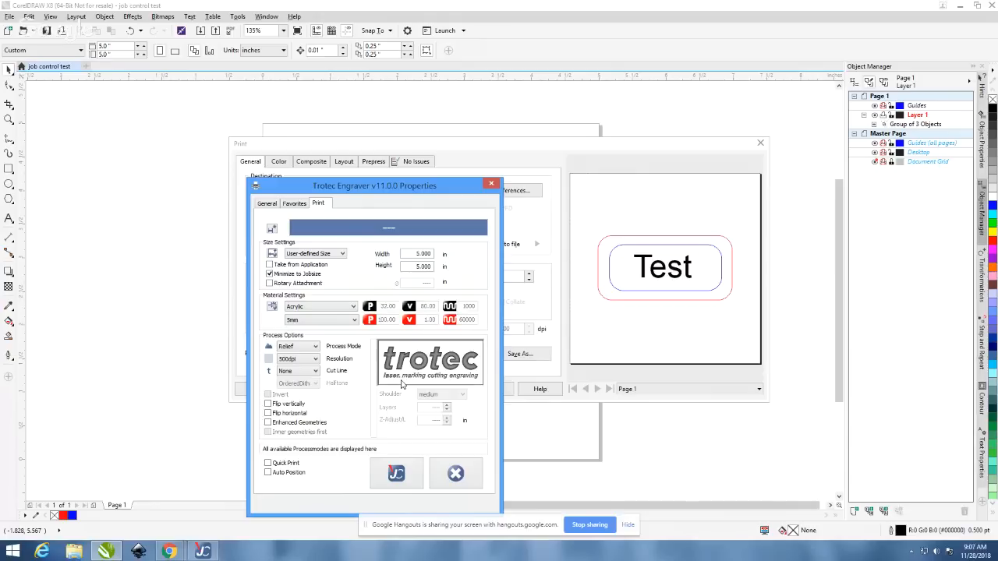
click(316, 348)
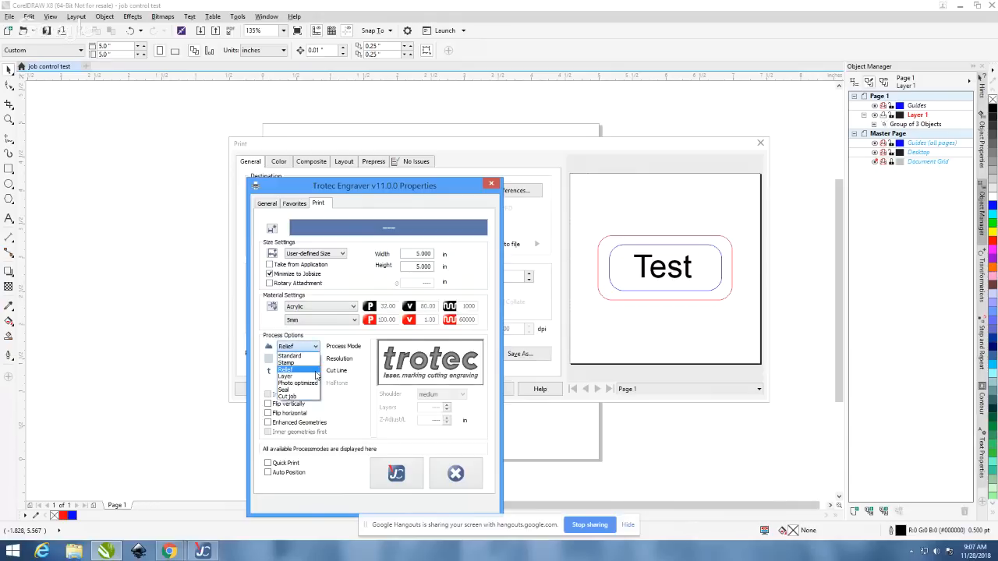
click(317, 377)
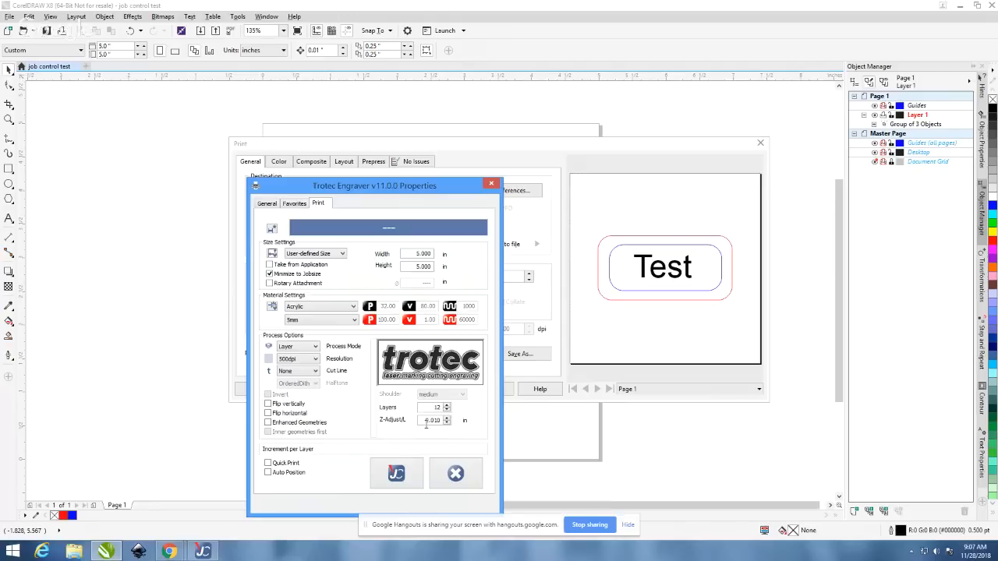
- Try the Photo optimized process mode for the print job
click(314, 351)
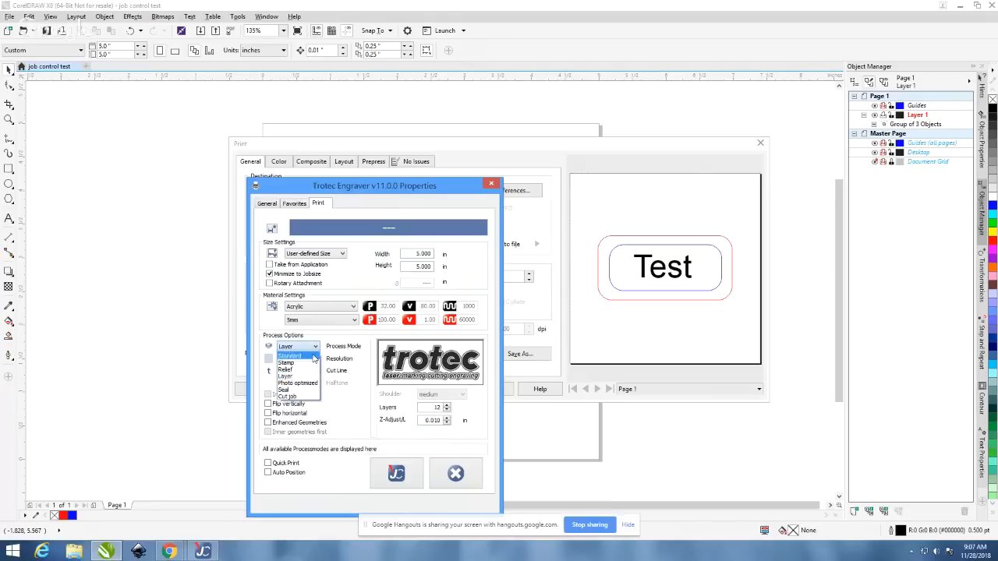
click(316, 384)
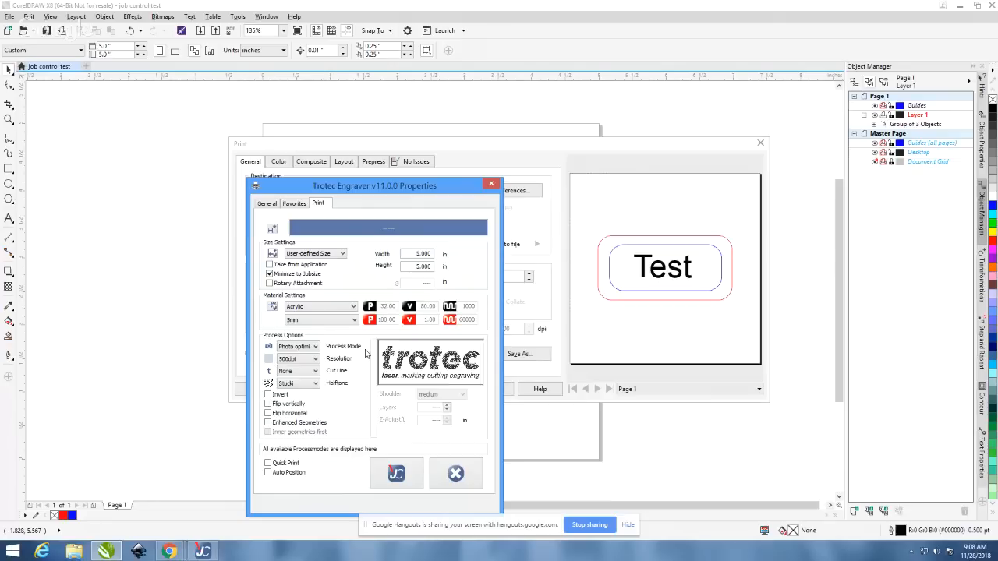
key(Down)
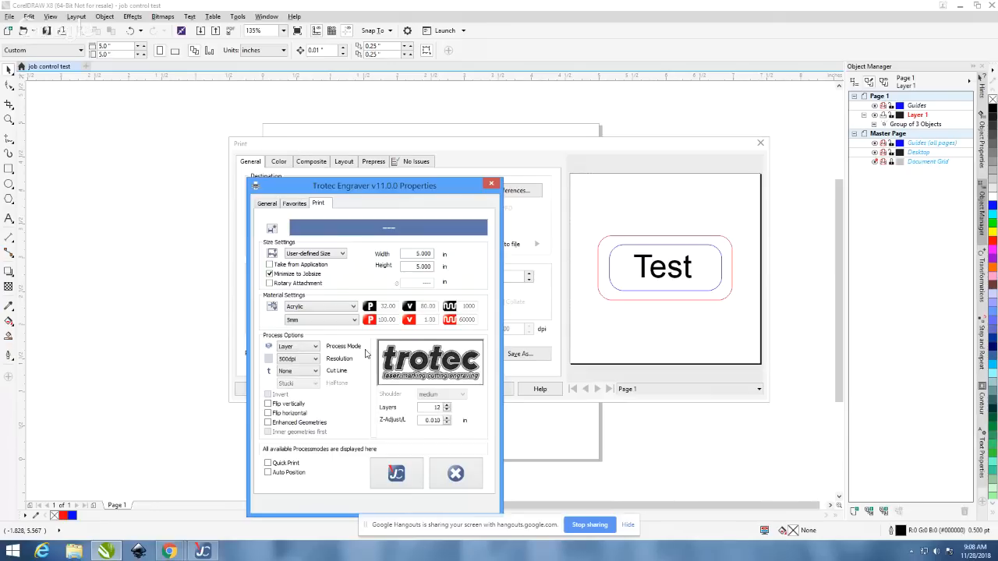
scroll(317, 349, up, 1)
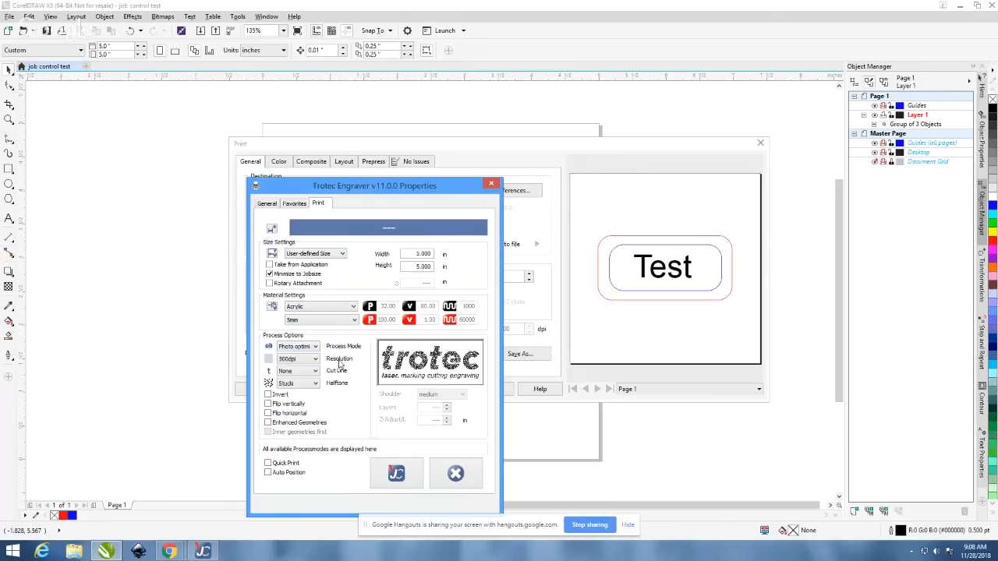
- Try the Seal process mode, followed by the Cut job mode
click(315, 346)
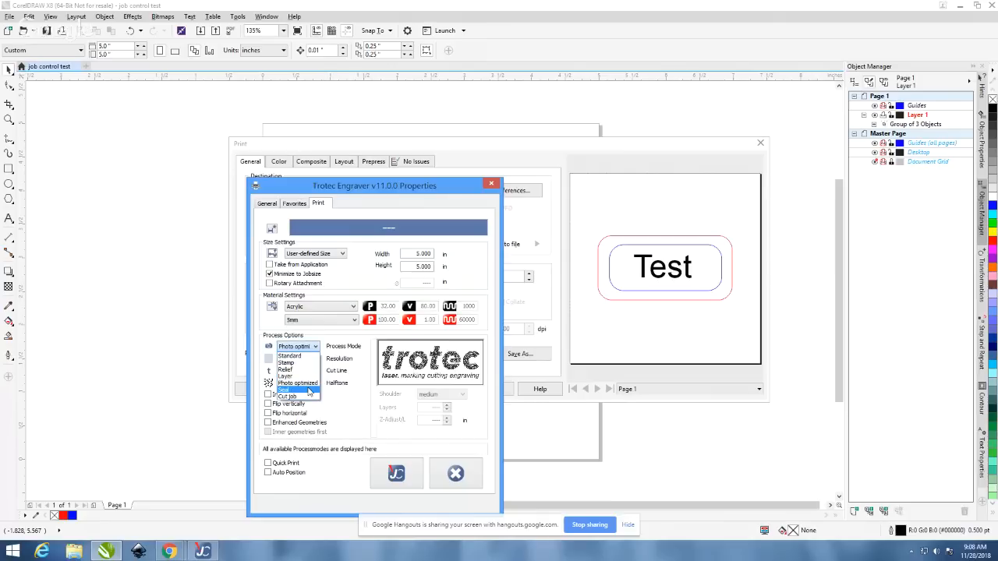
click(308, 390)
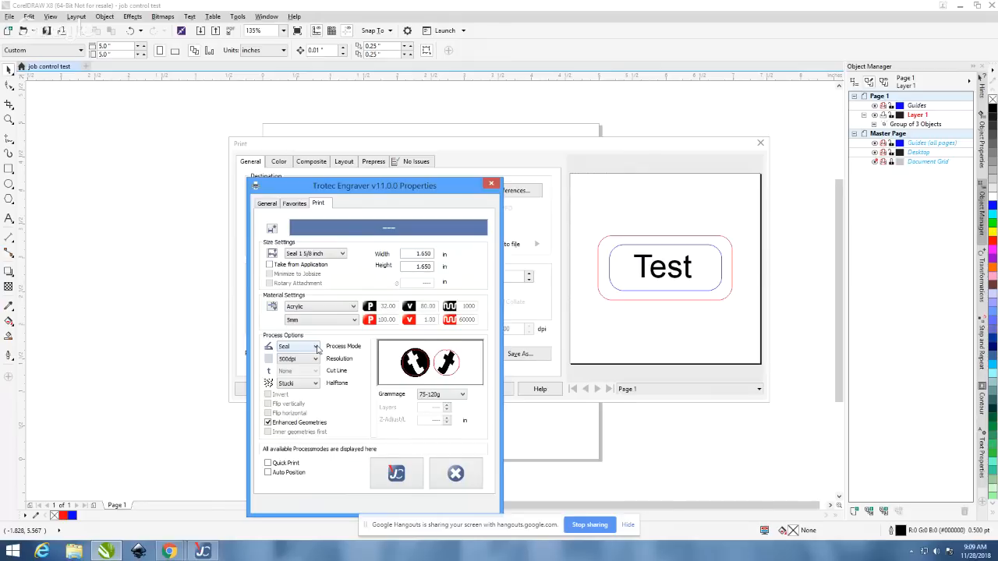
click(315, 347)
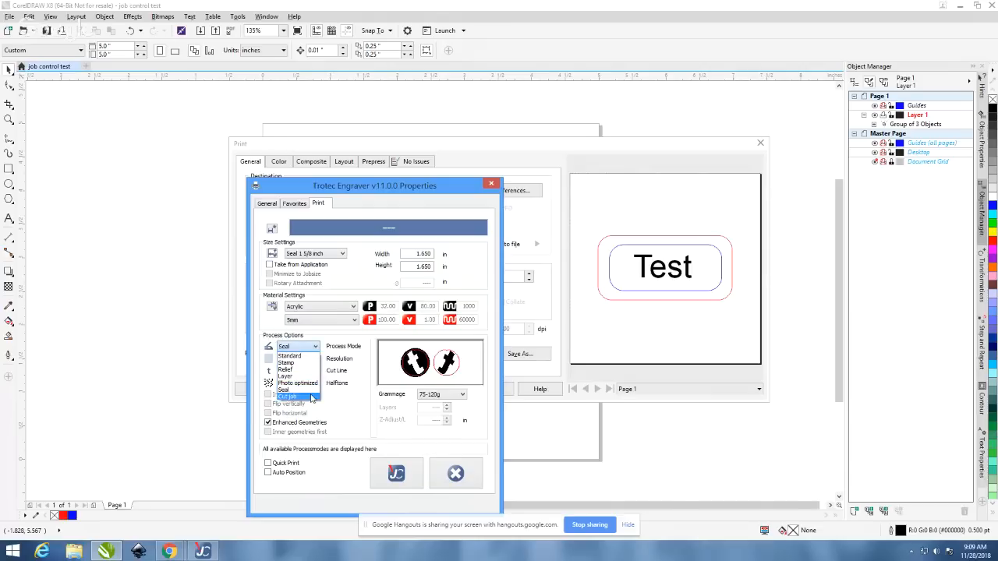
click(312, 397)
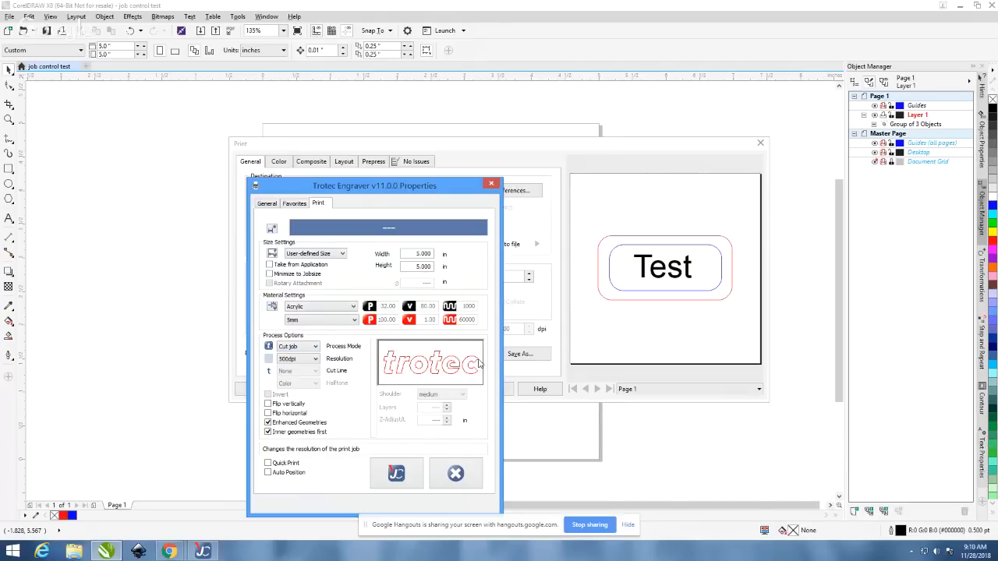
- Set the process mode back to Standard and review the resolution choices, keeping 500dpi
click(313, 347)
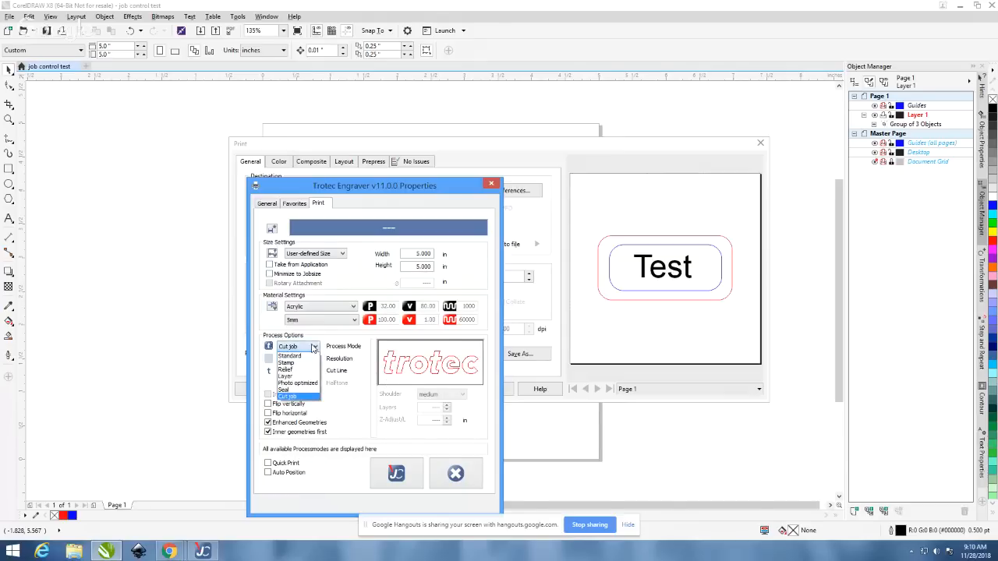
click(316, 358)
click(316, 358)
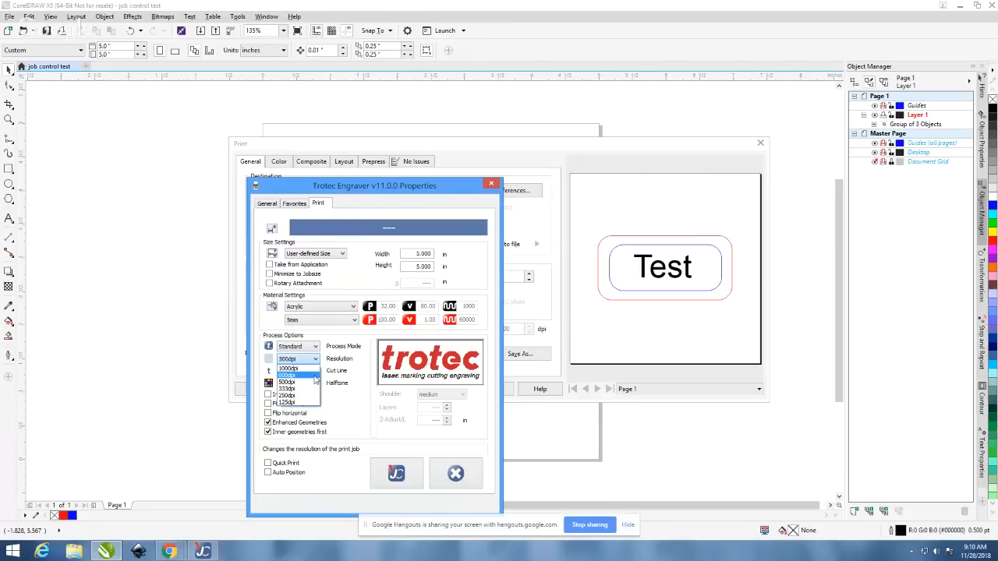
click(337, 369)
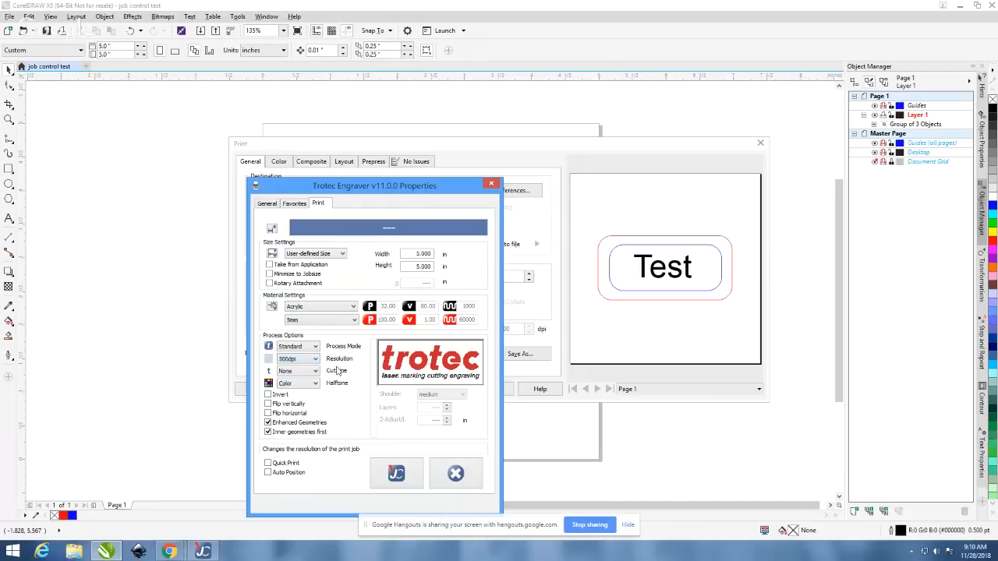
click(315, 359)
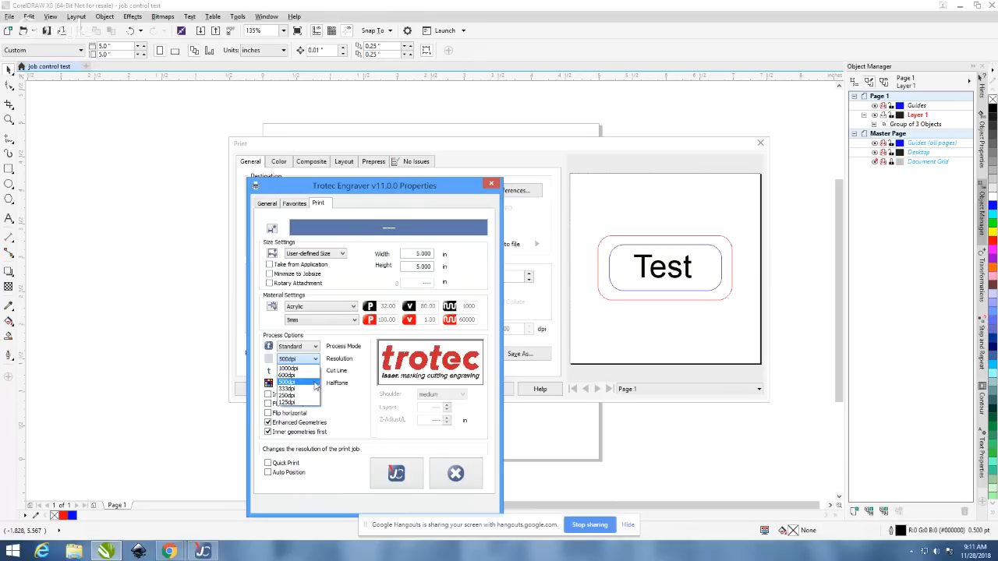
click(358, 380)
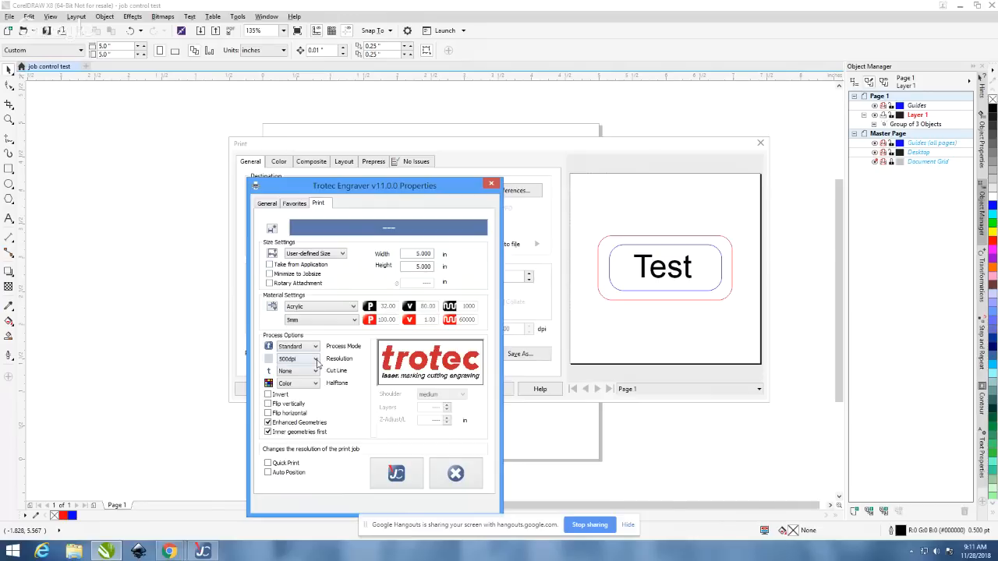
click(317, 359)
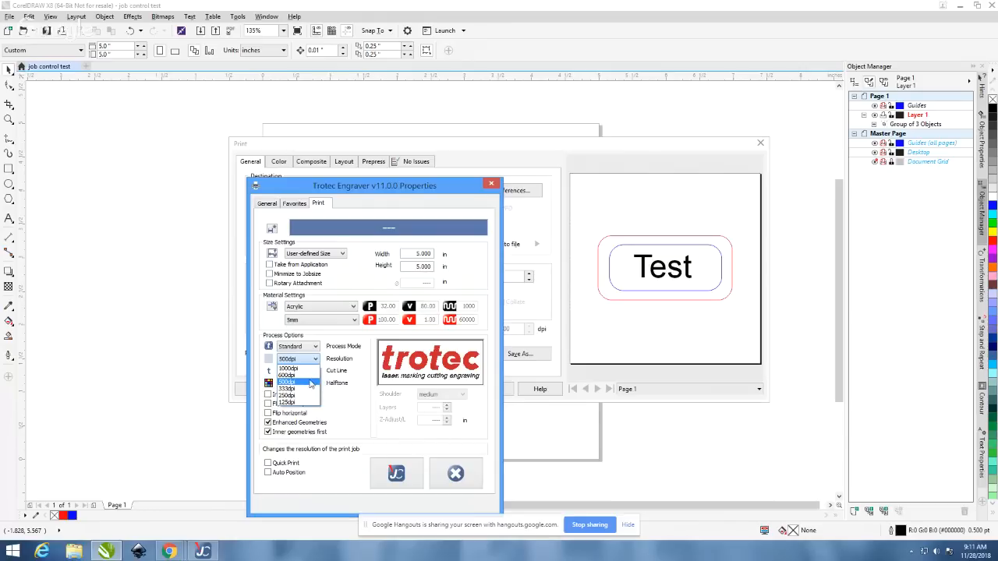
click(348, 372)
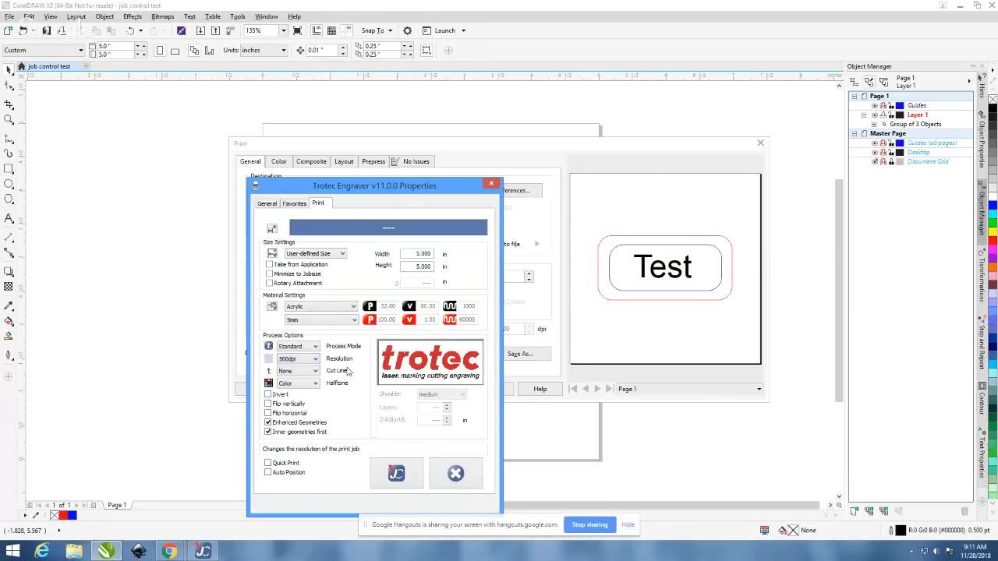
- Try the Rectangular cut line option for the print job, followed by the Circular option
click(315, 372)
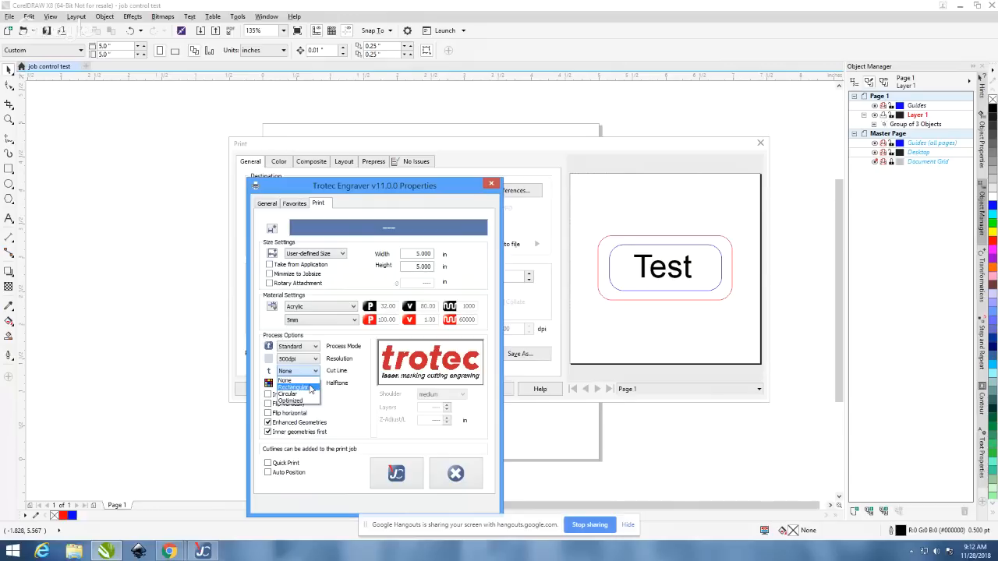
click(311, 388)
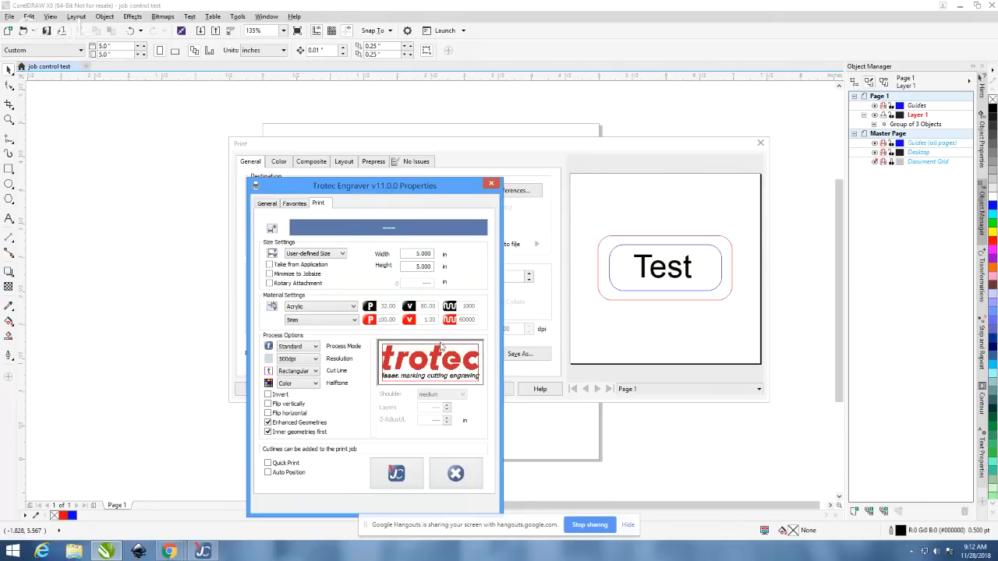
click(307, 371)
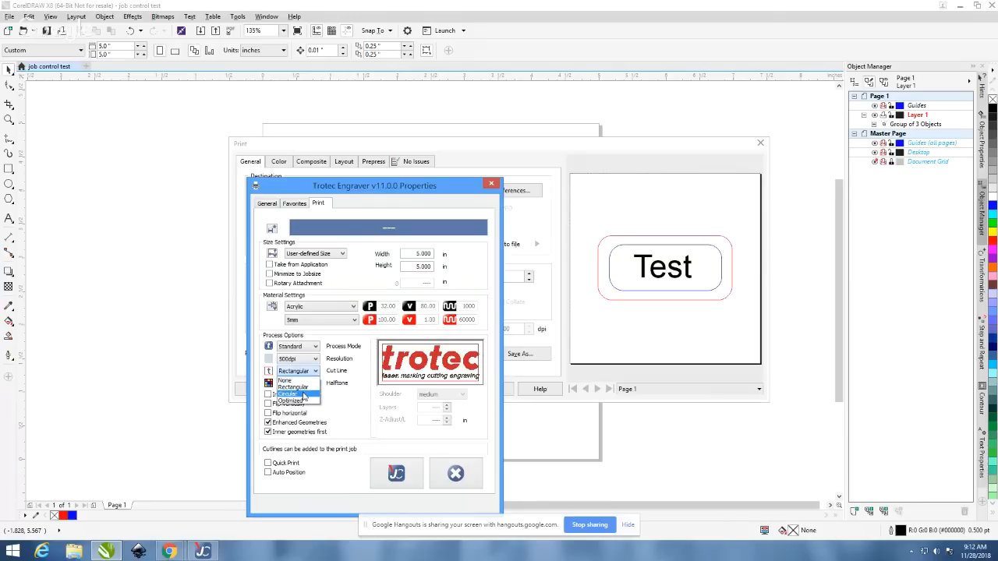
click(303, 395)
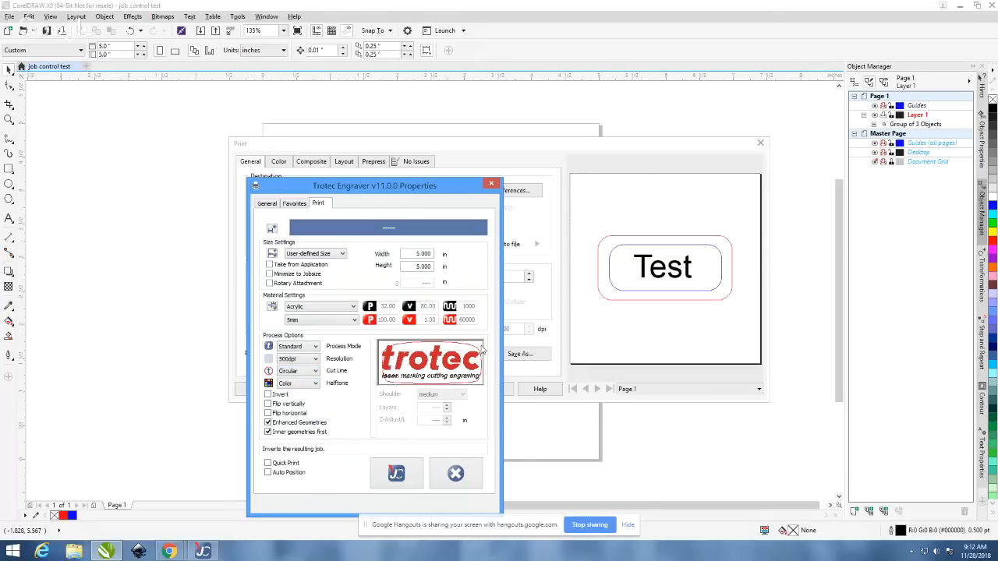
- Try the Optimized cut line option and set the cut line back to None
click(312, 374)
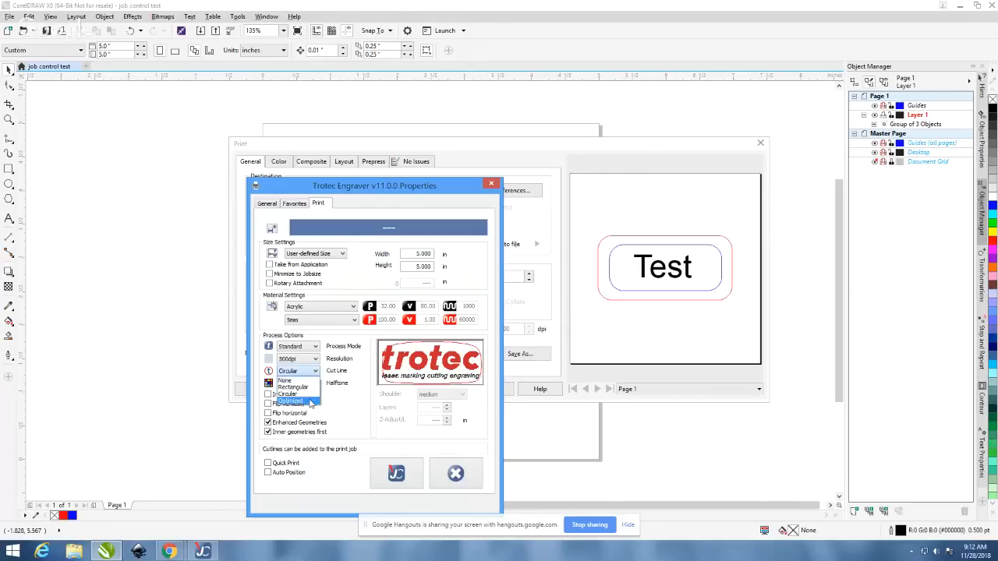
click(310, 400)
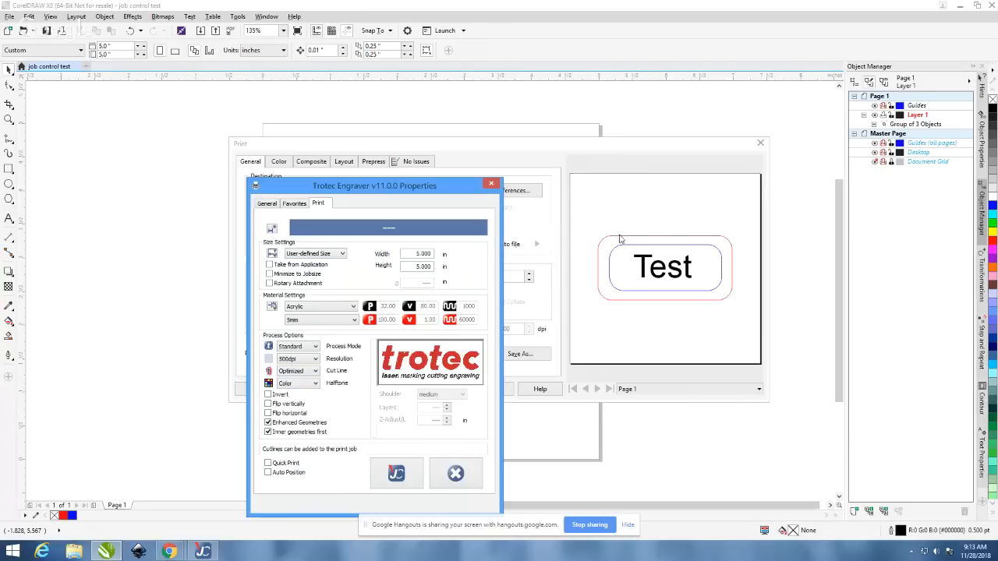
click(313, 371)
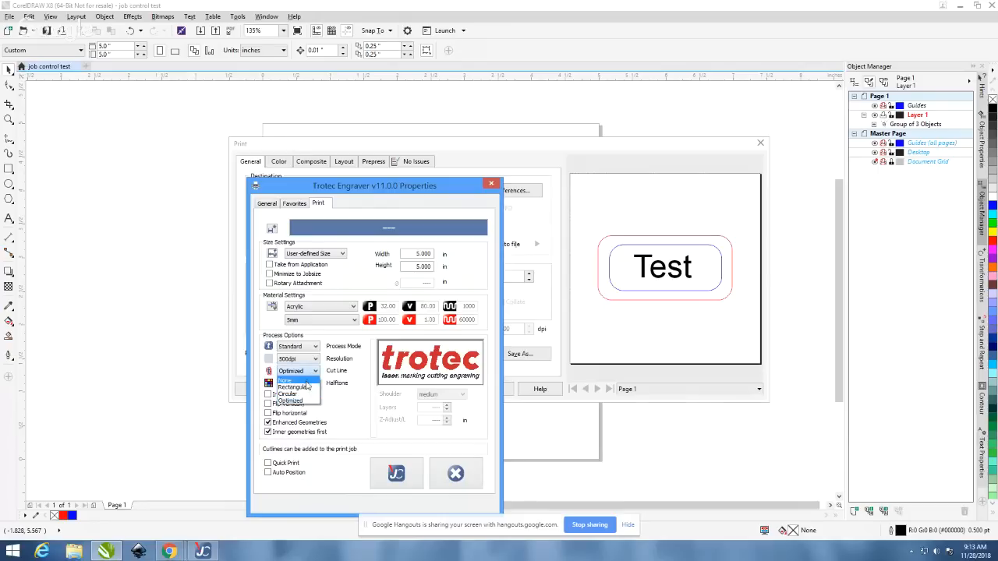
click(305, 380)
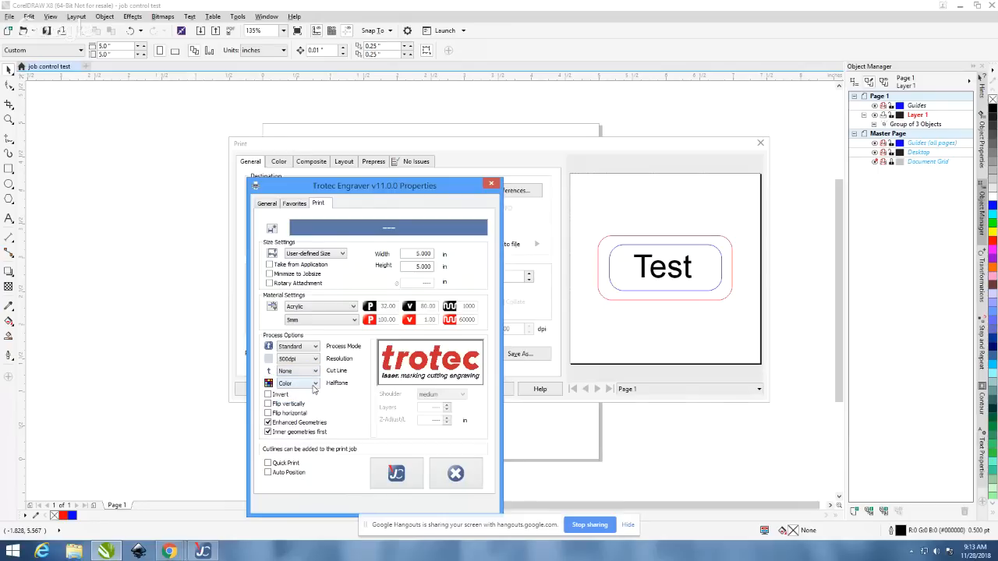
- Review the halftone choices and try OrderedDithering, followed by Stucki
click(314, 385)
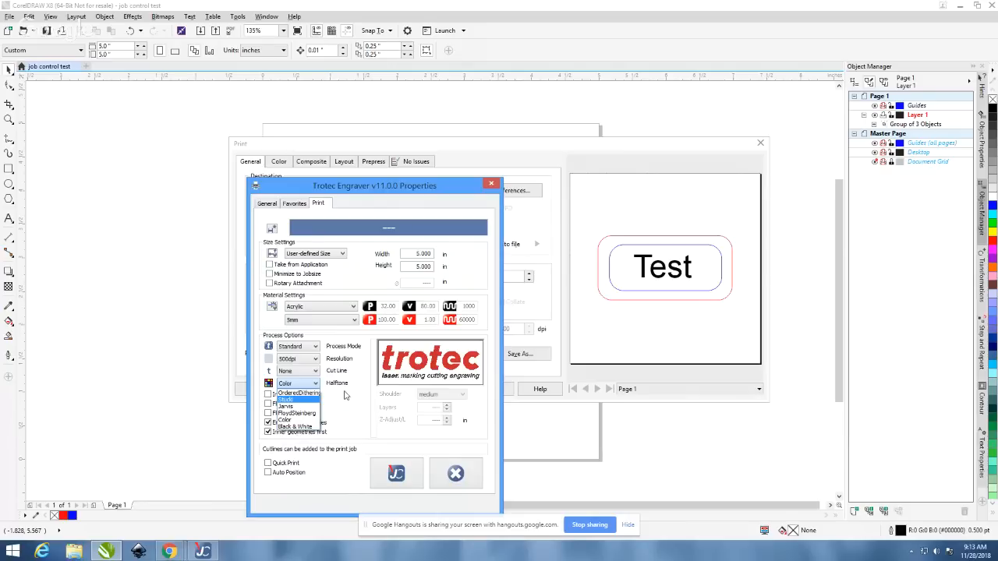
click(343, 395)
click(315, 384)
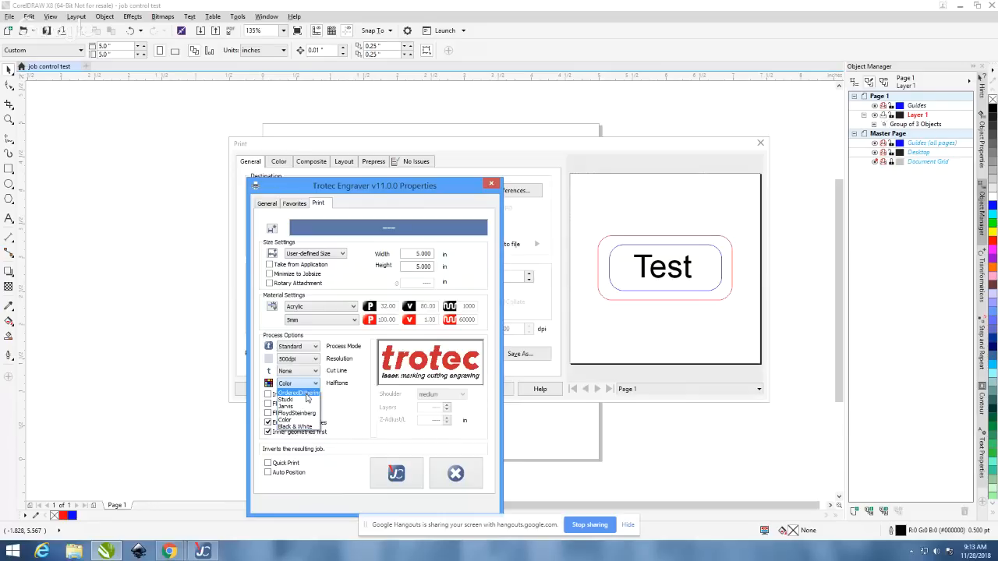
click(306, 393)
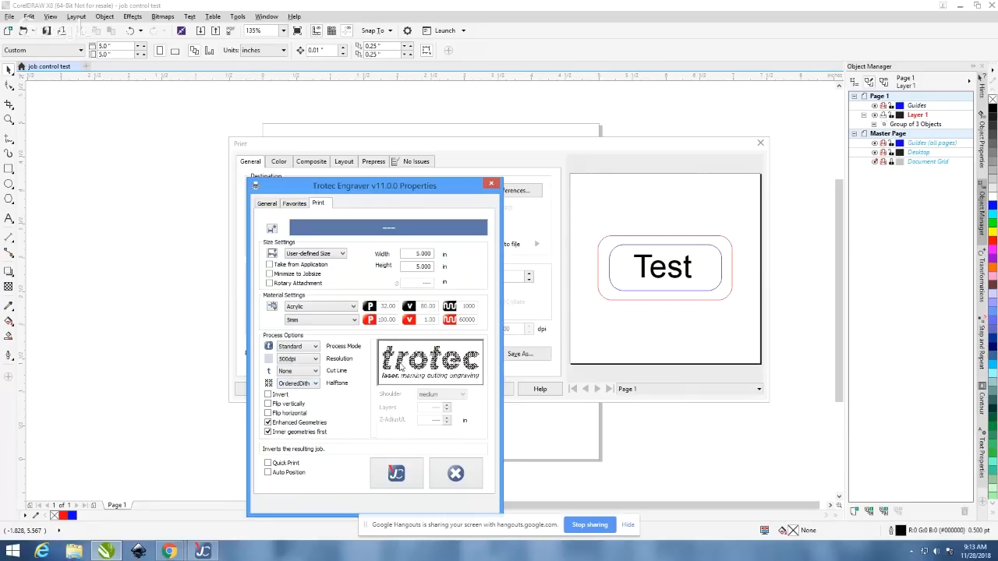
click(316, 383)
click(307, 401)
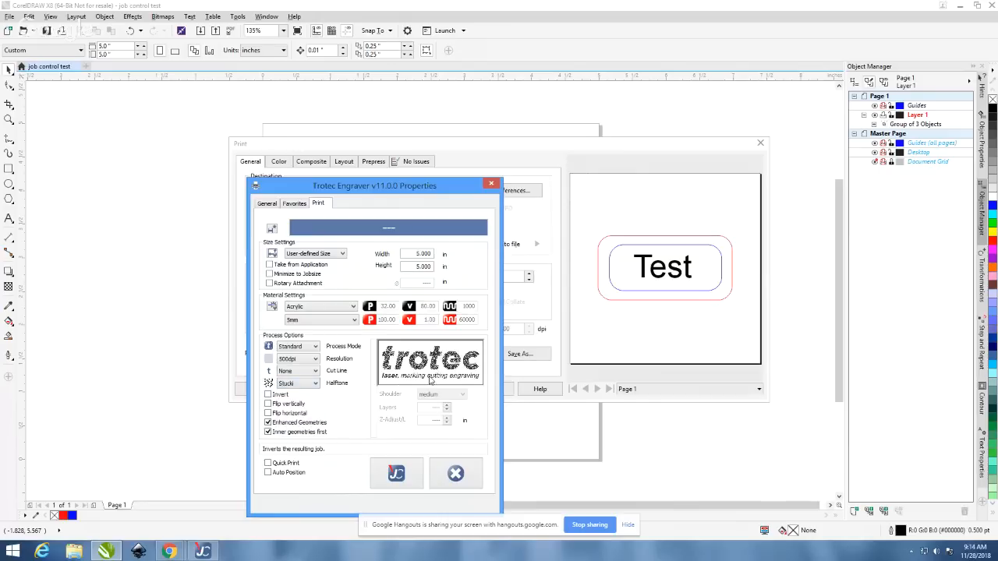
- Try the Jarvis halftone, followed by the FloydSteinberg halftone
click(316, 384)
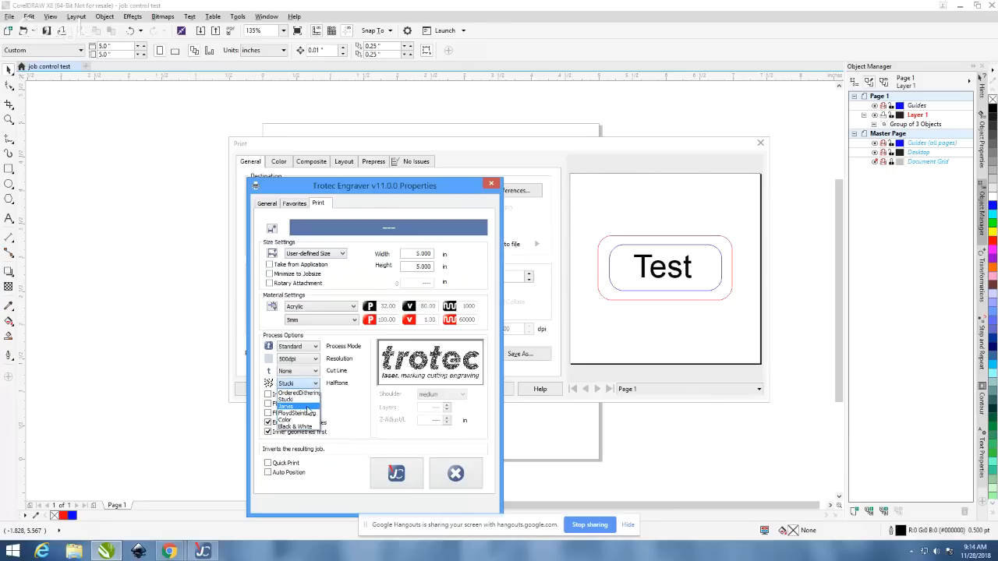
click(308, 407)
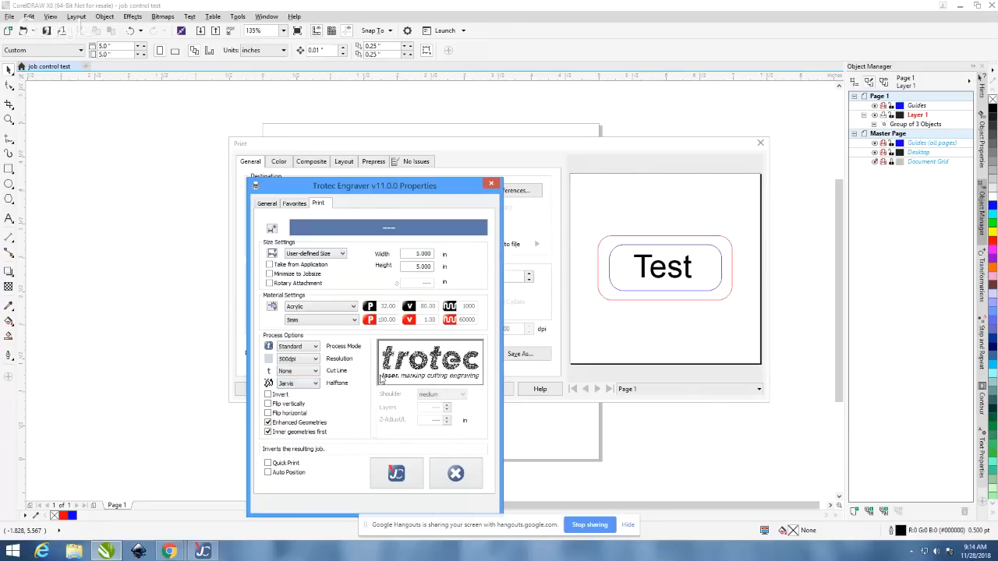
click(316, 383)
click(306, 412)
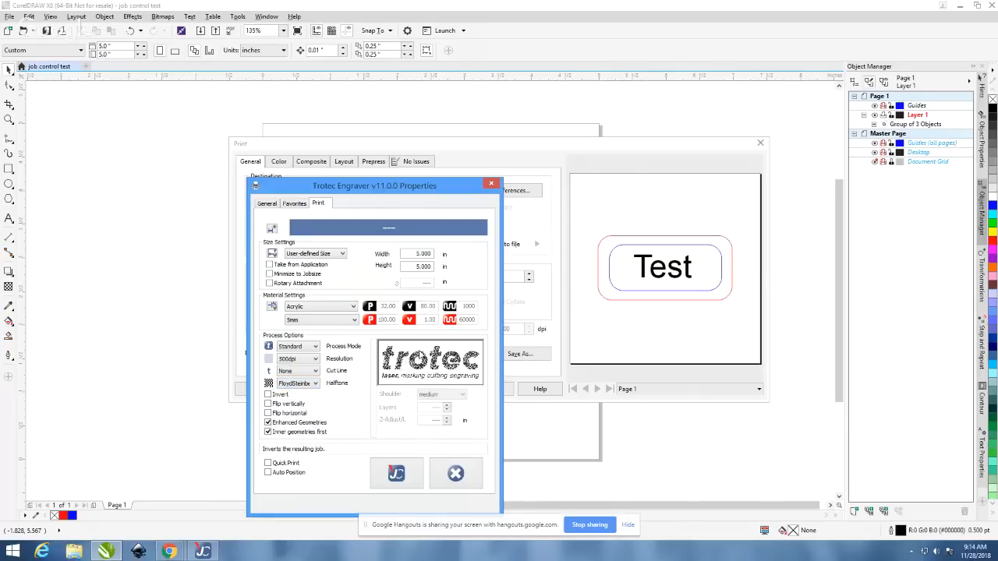
- Compare the OrderedDithering and Stucki halftones again in the preview
click(315, 383)
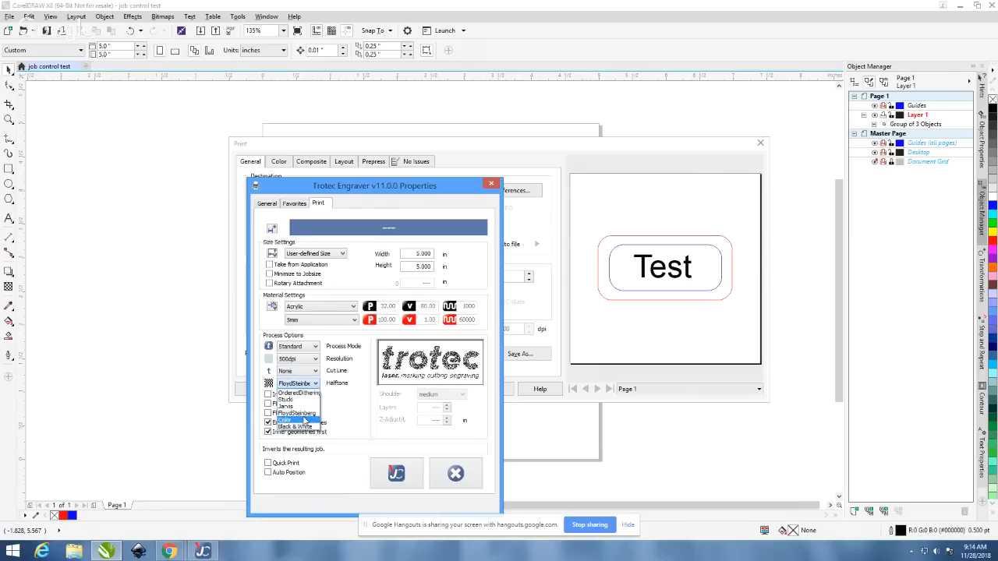
click(300, 393)
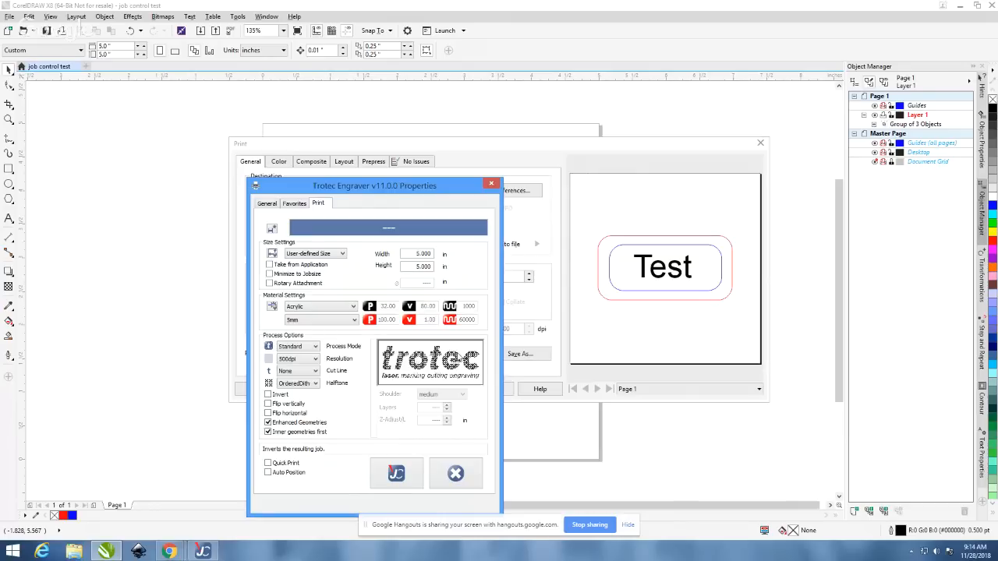
click(288, 385)
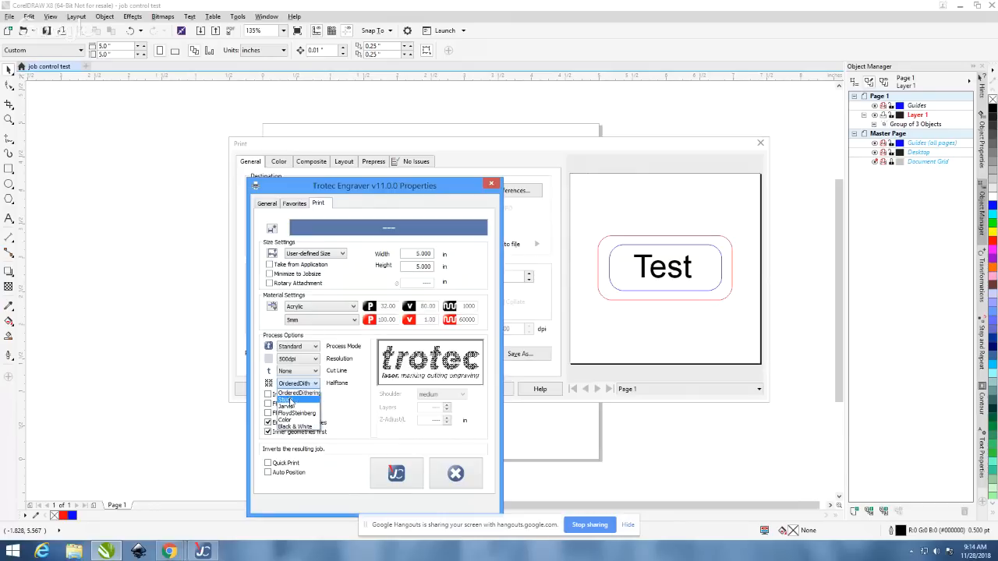
click(293, 399)
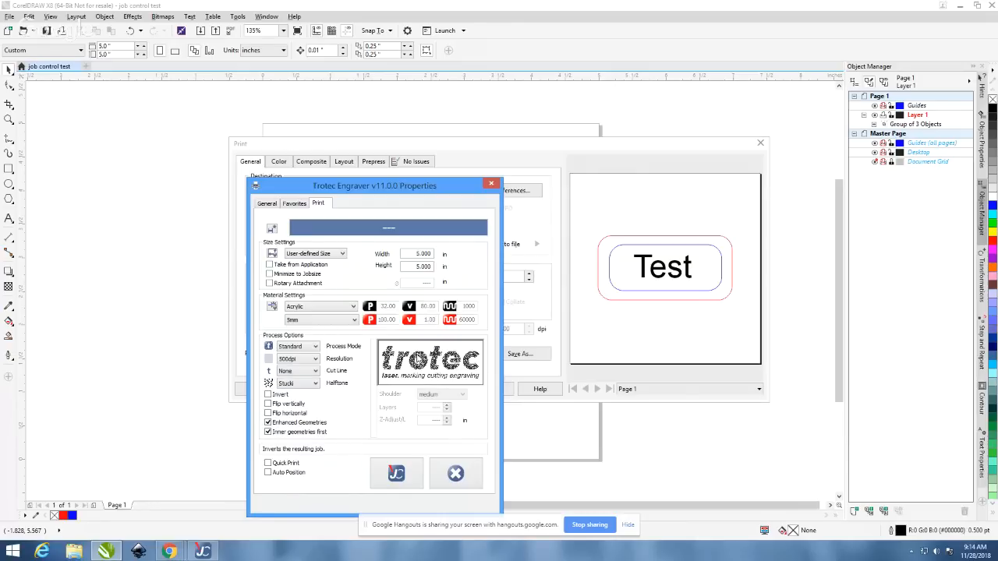
- Compare the Jarvis halftone with FloydSteinberg once more in the preview
click(314, 384)
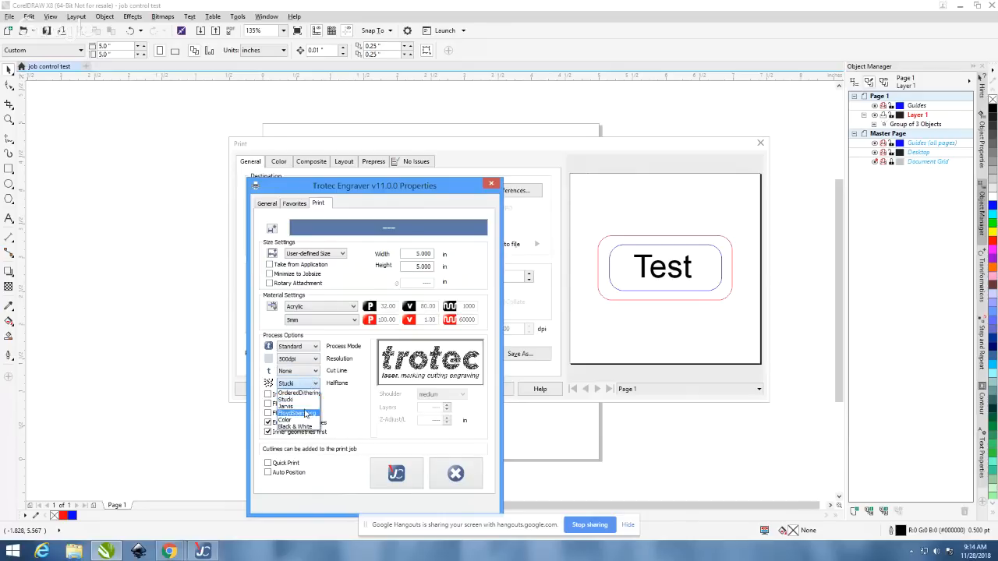
click(287, 404)
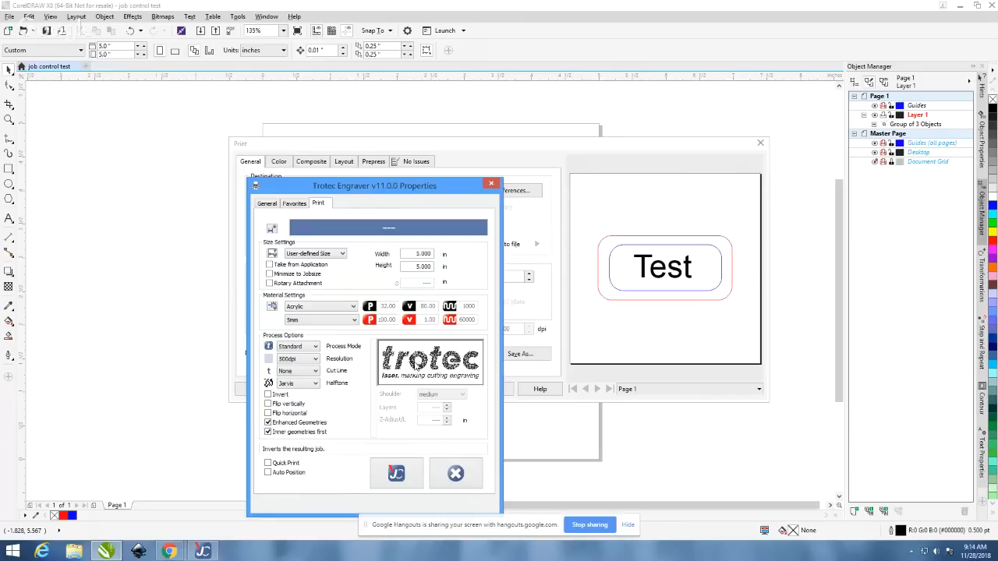
click(296, 384)
click(296, 413)
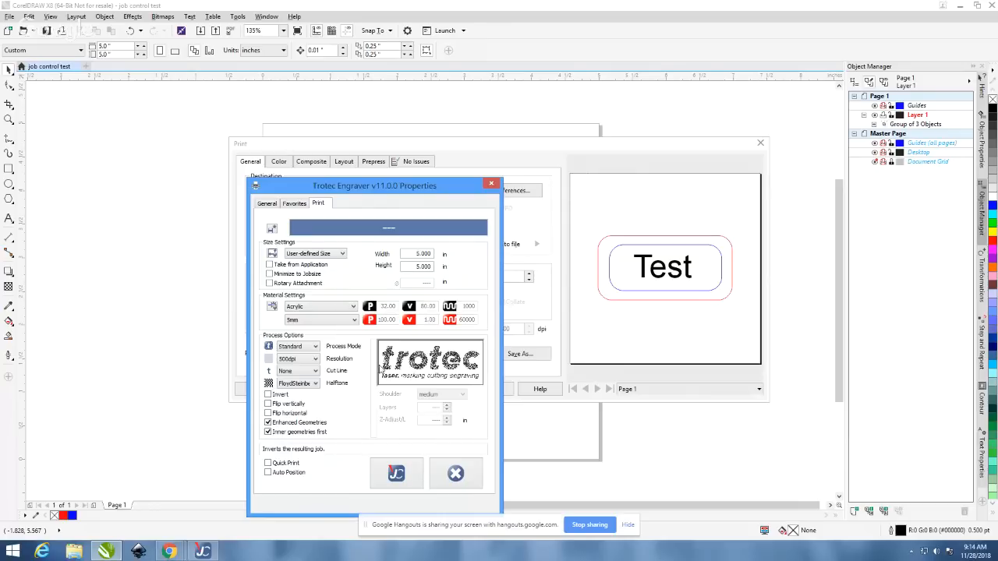
click(311, 385)
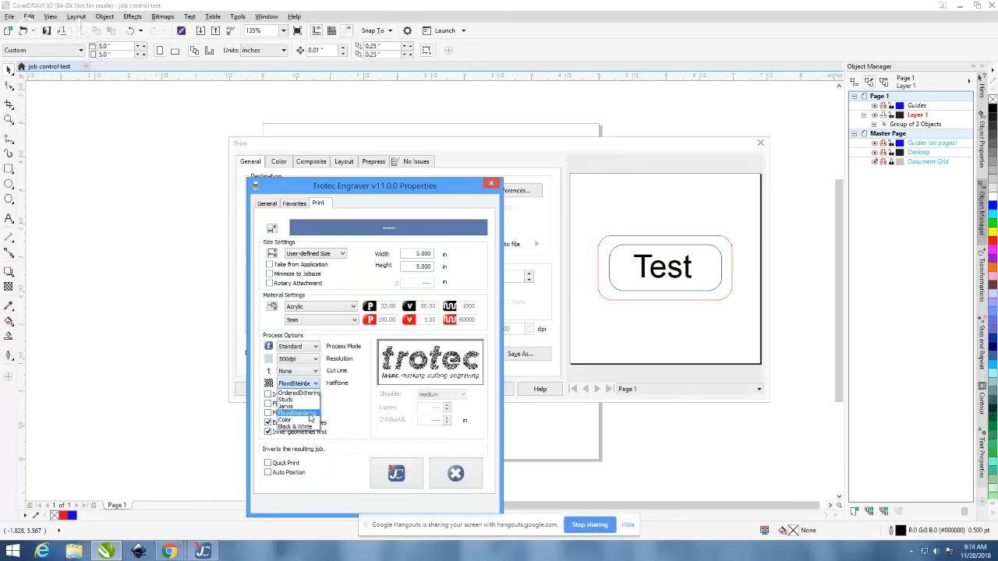
click(304, 413)
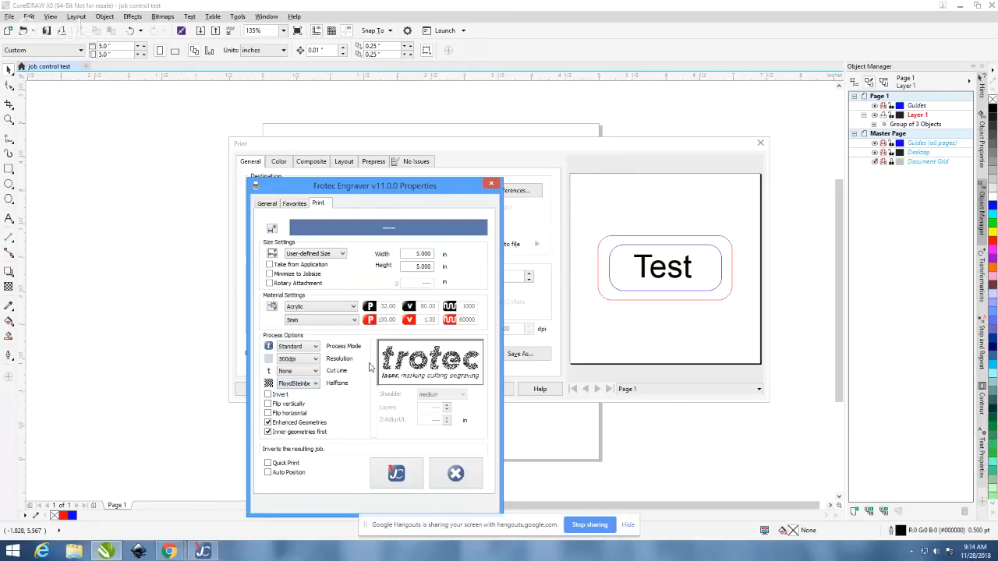
- Try the OrderedDithering halftone again and set the halftone back to Color
click(315, 384)
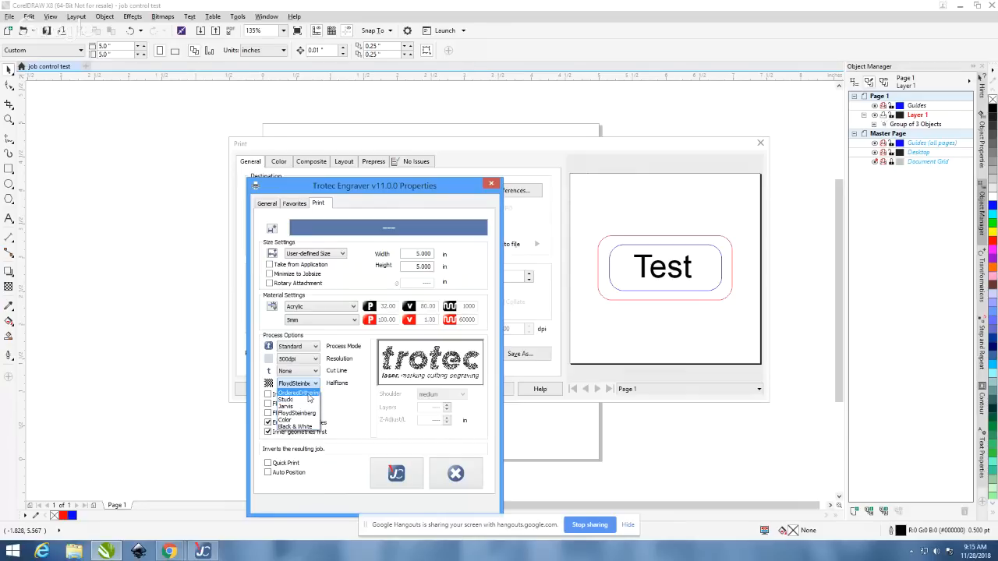
click(310, 394)
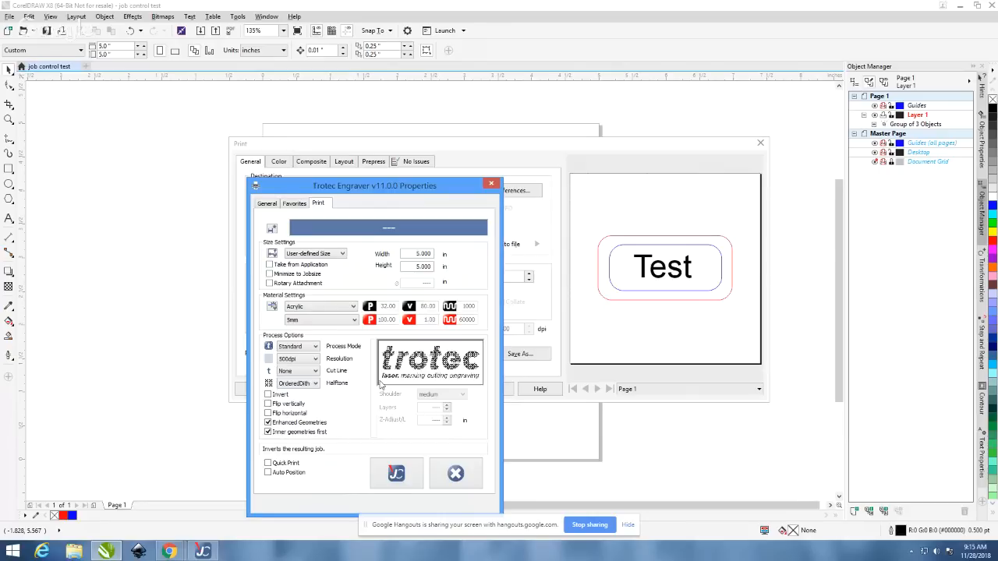
click(315, 384)
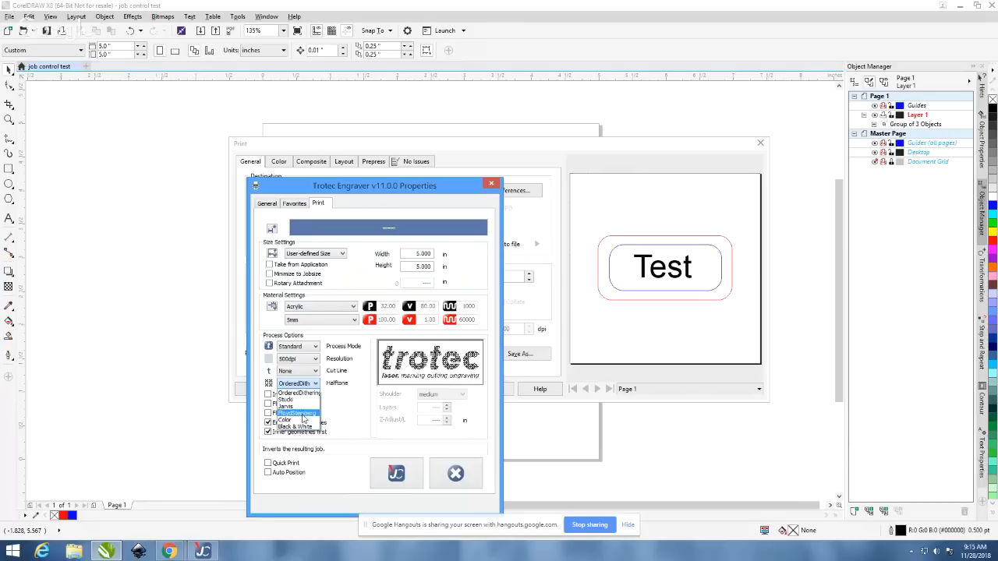
click(301, 419)
click(315, 383)
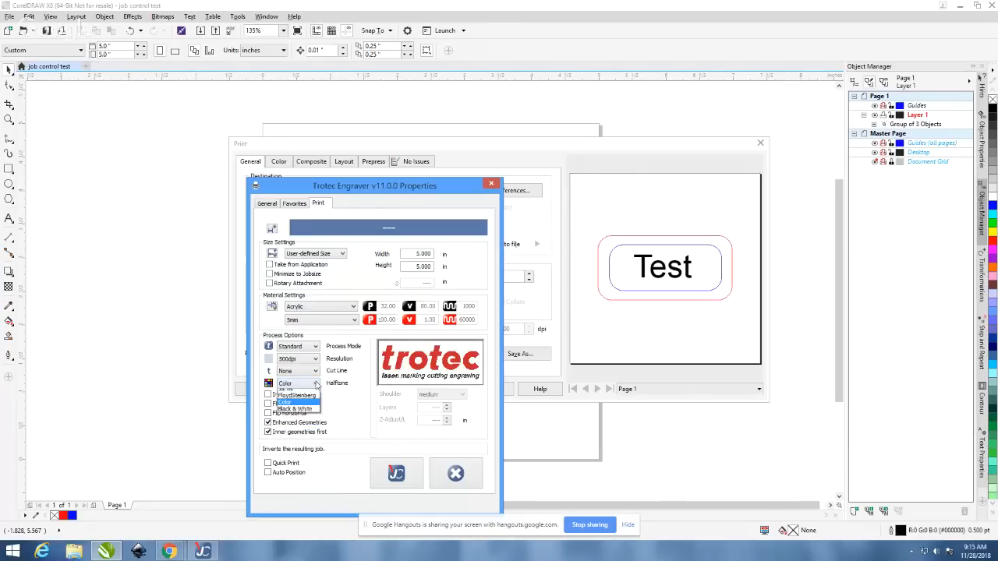
click(315, 384)
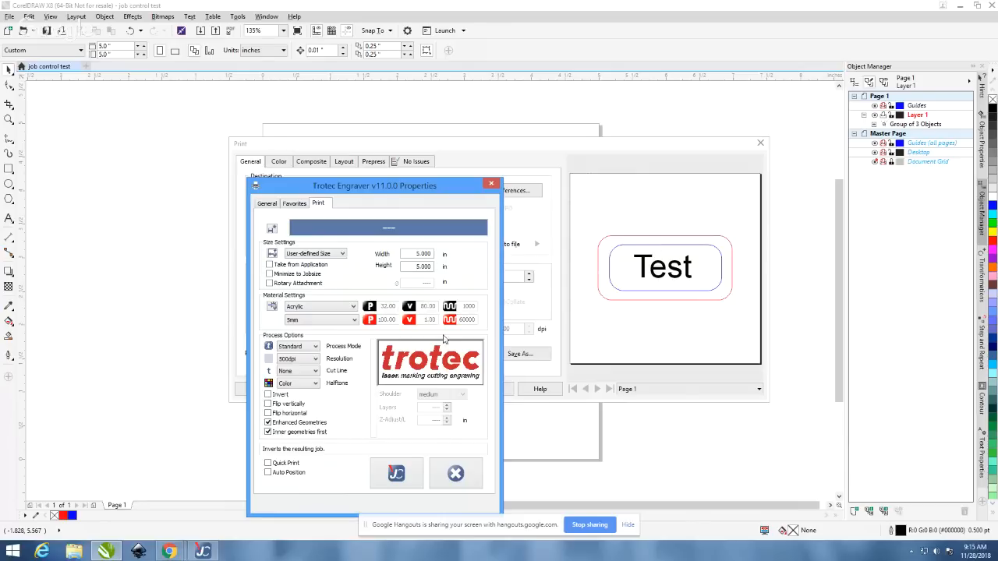
- Review the available halftone choices against the test design, keeping Color
click(315, 384)
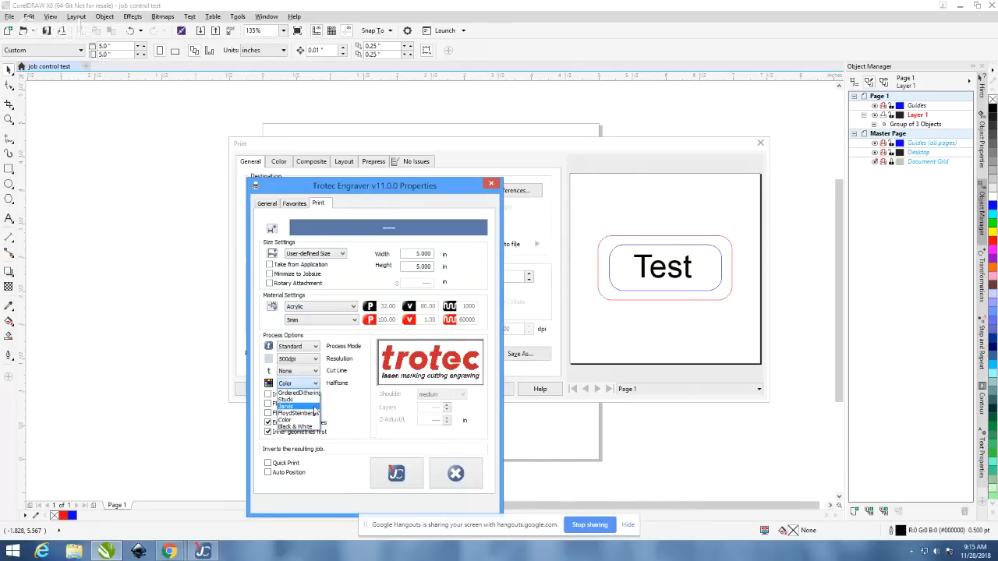
click(361, 394)
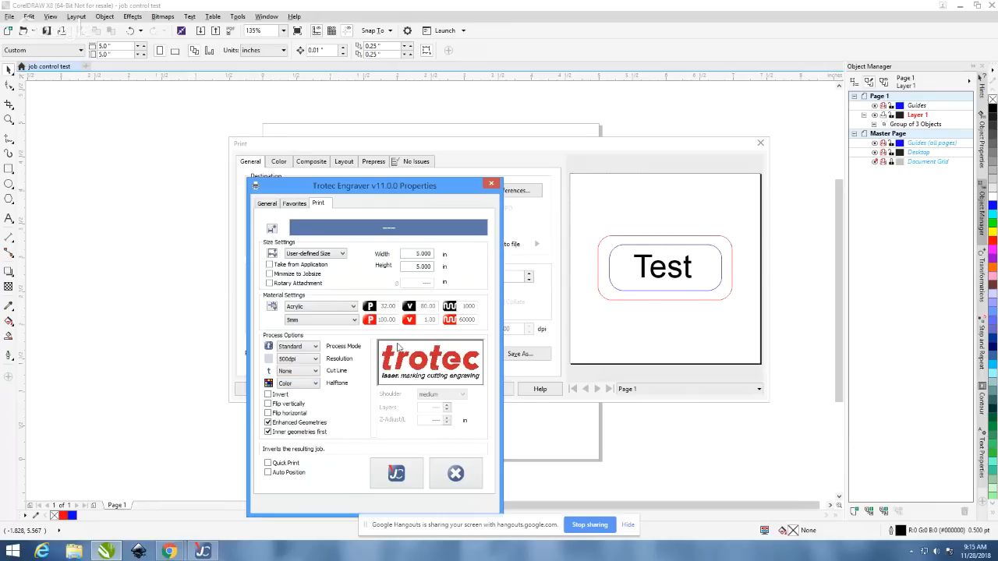
click(315, 384)
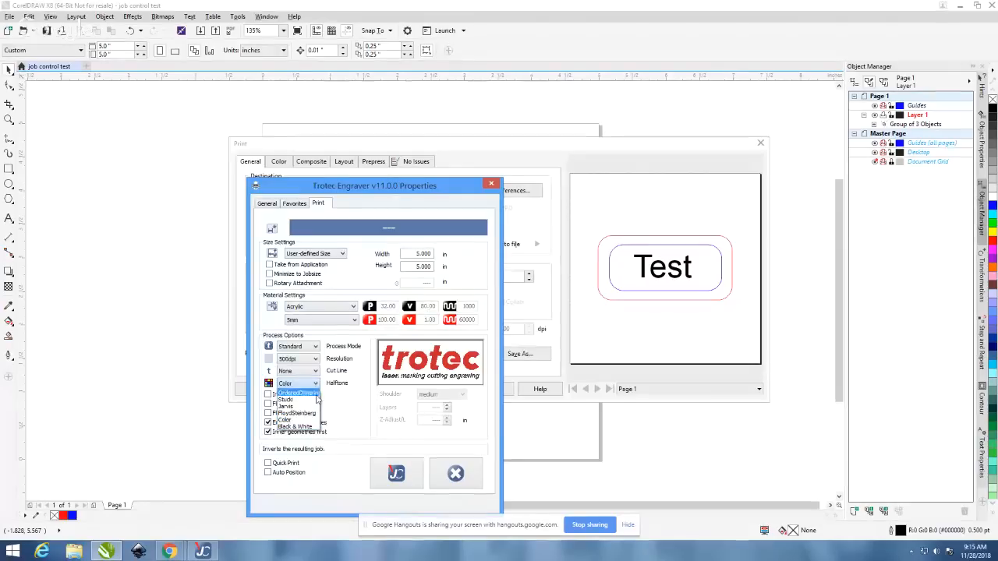
click(592, 270)
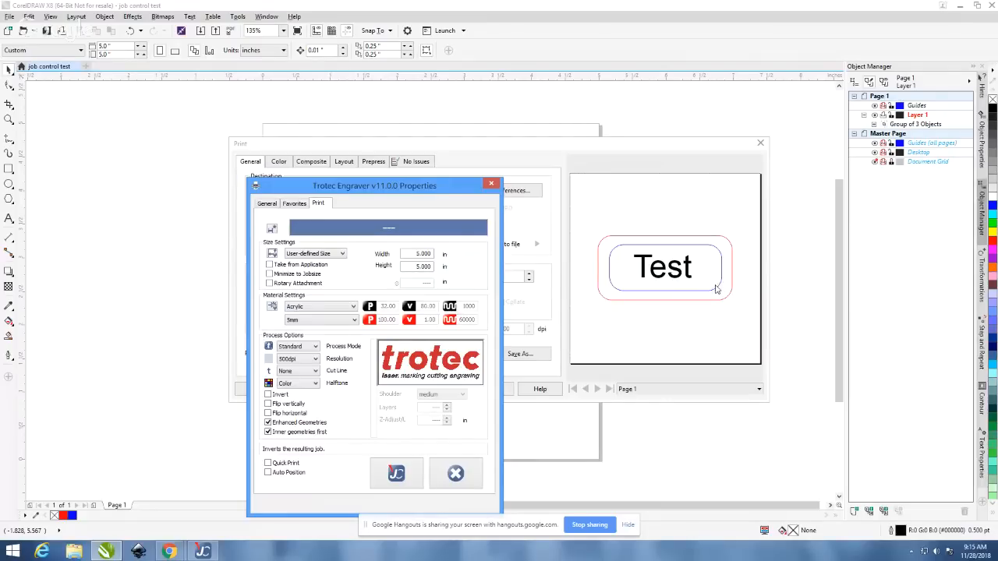
click(297, 383)
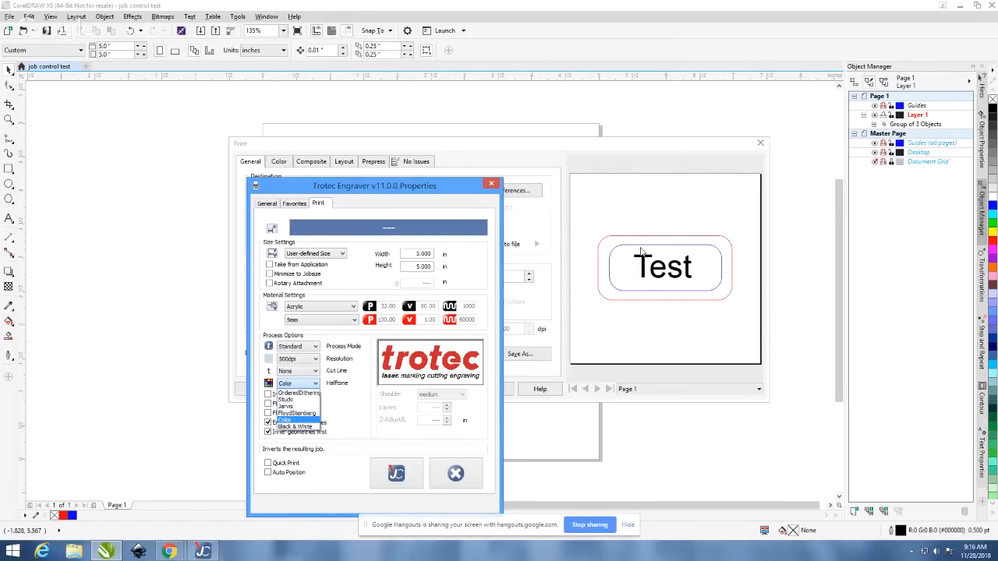
click(314, 421)
- Review the cut line and process mode choices, keeping the cut line at None and the mode at Standard
click(306, 371)
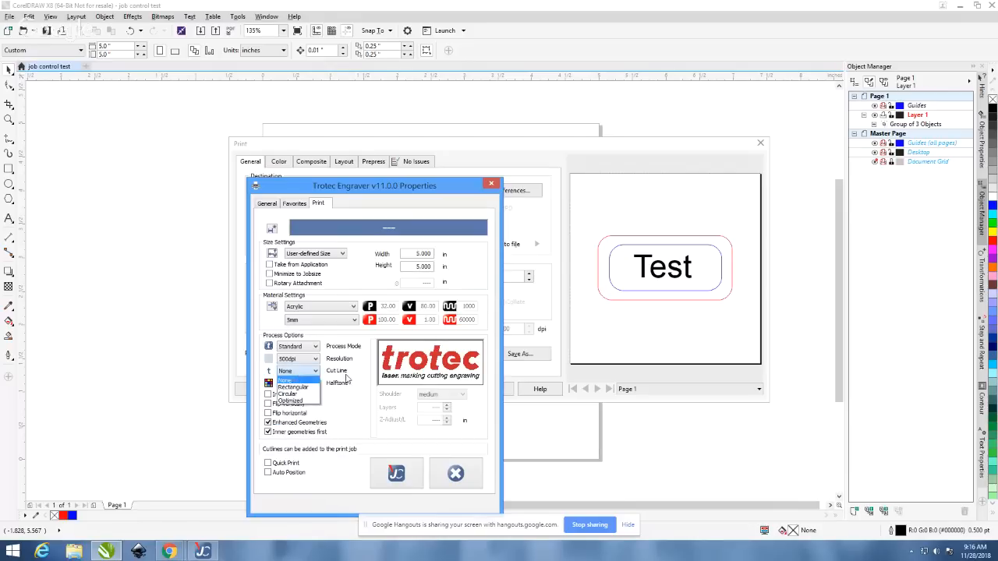
click(346, 378)
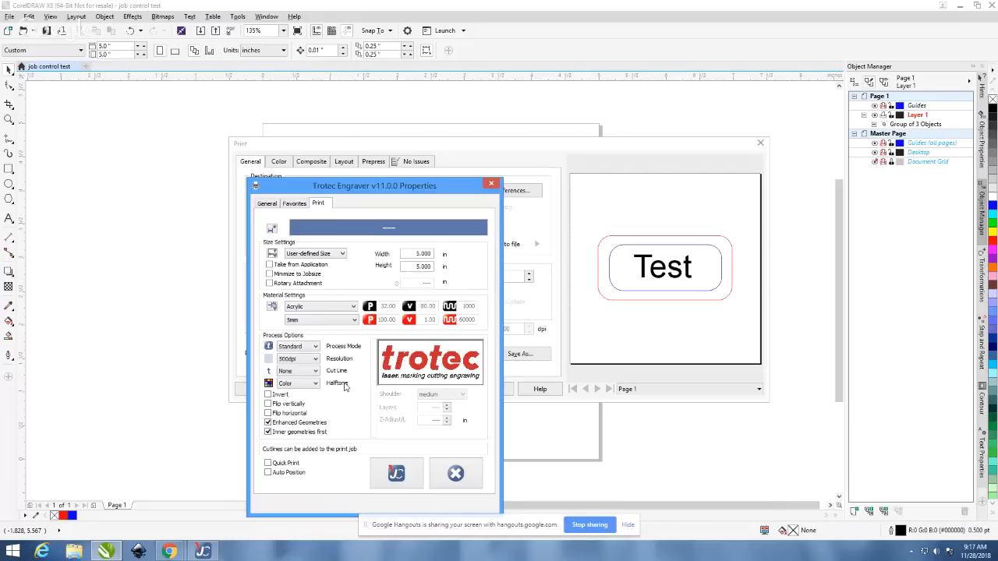
click(313, 348)
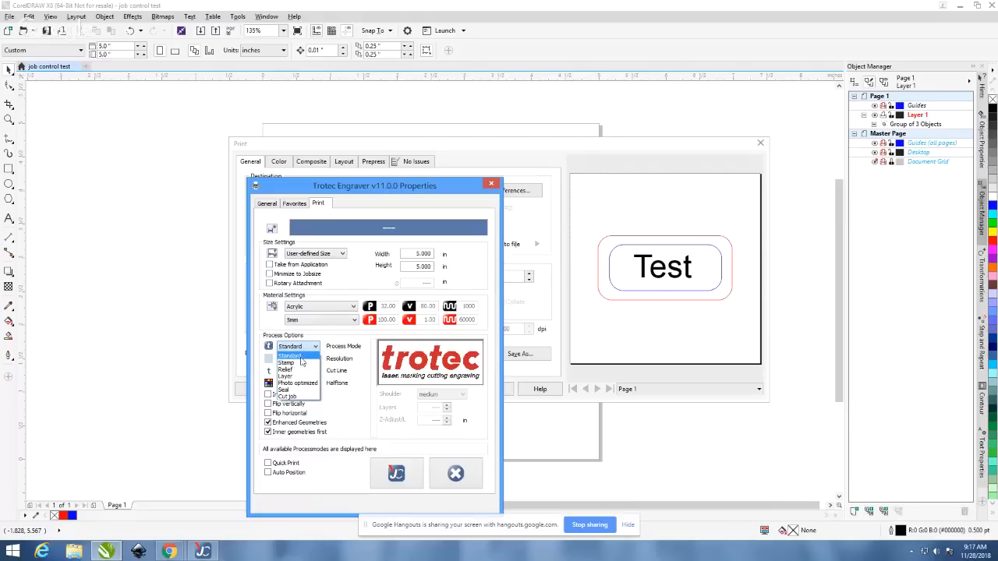
click(299, 357)
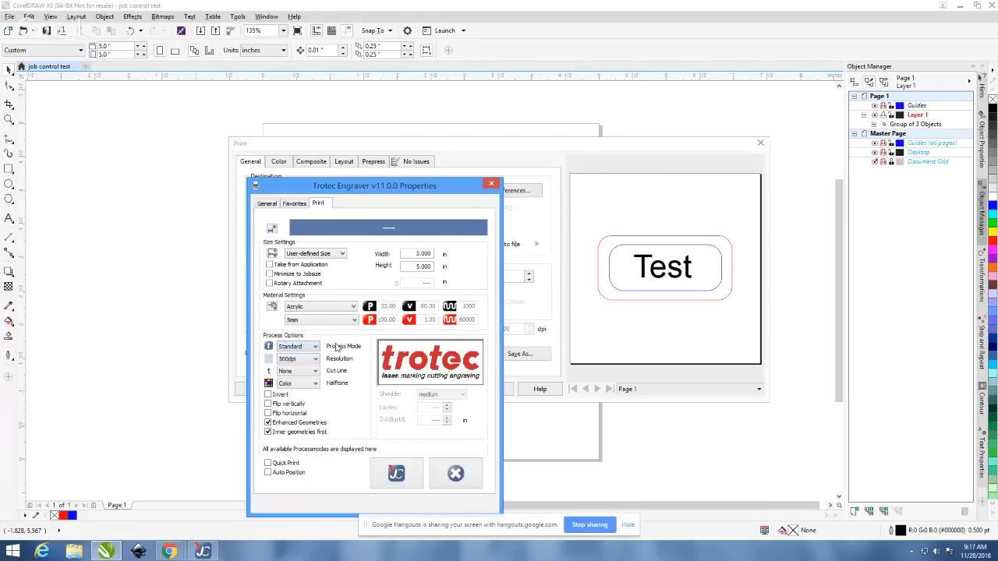
- Try the Stucki and OrderedDithering halftones in the preview and leave Stucki selected
click(306, 384)
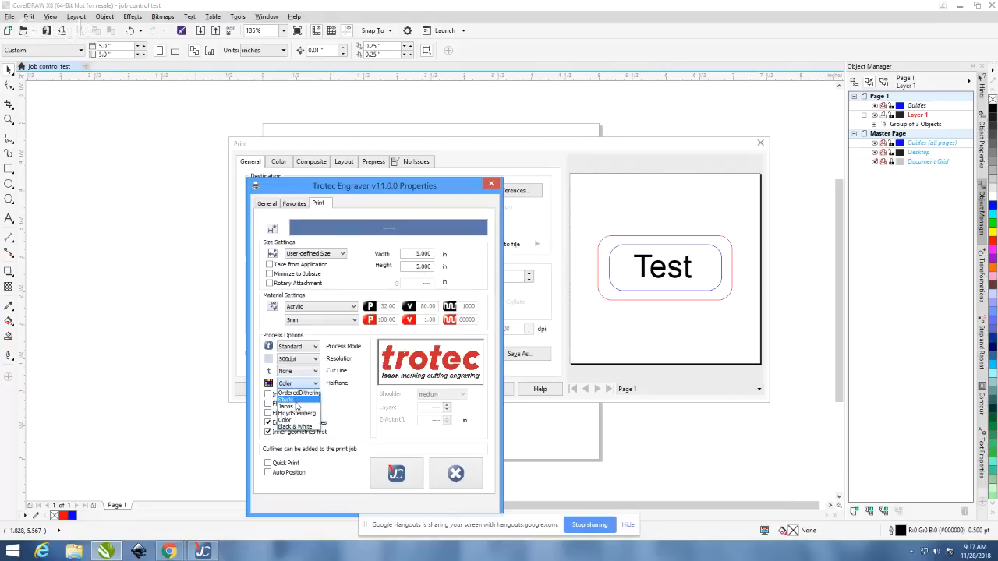
click(296, 401)
click(308, 384)
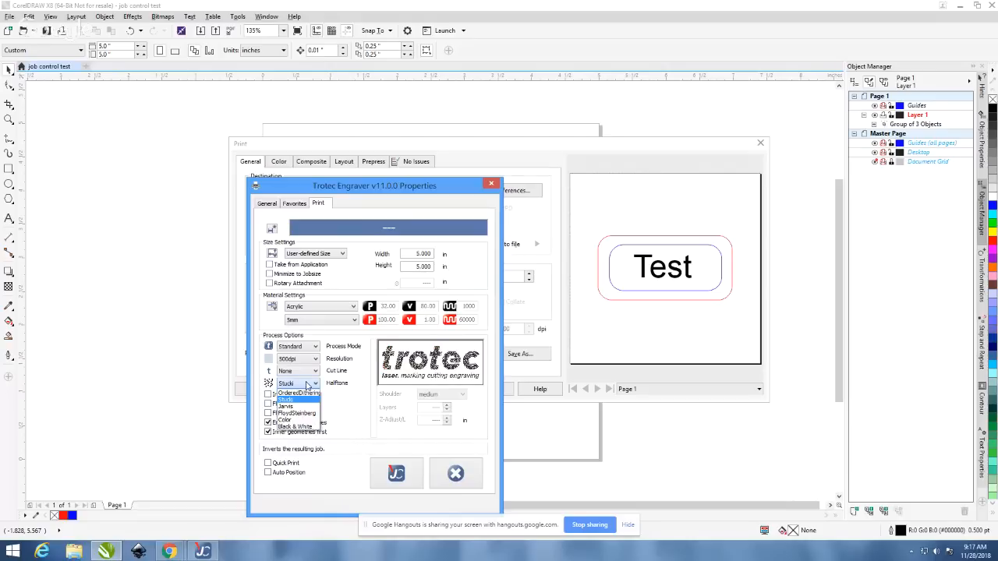
click(301, 393)
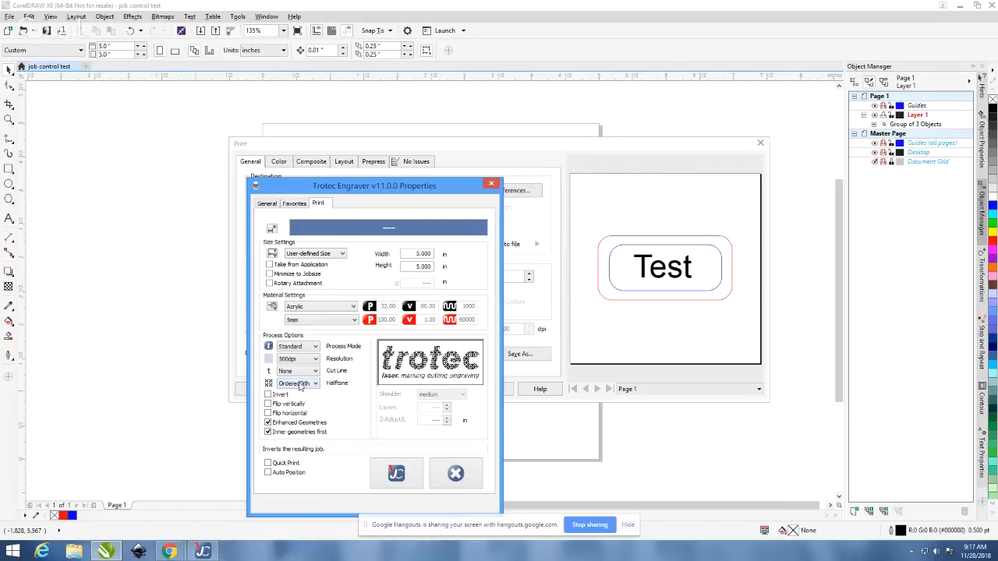
click(299, 385)
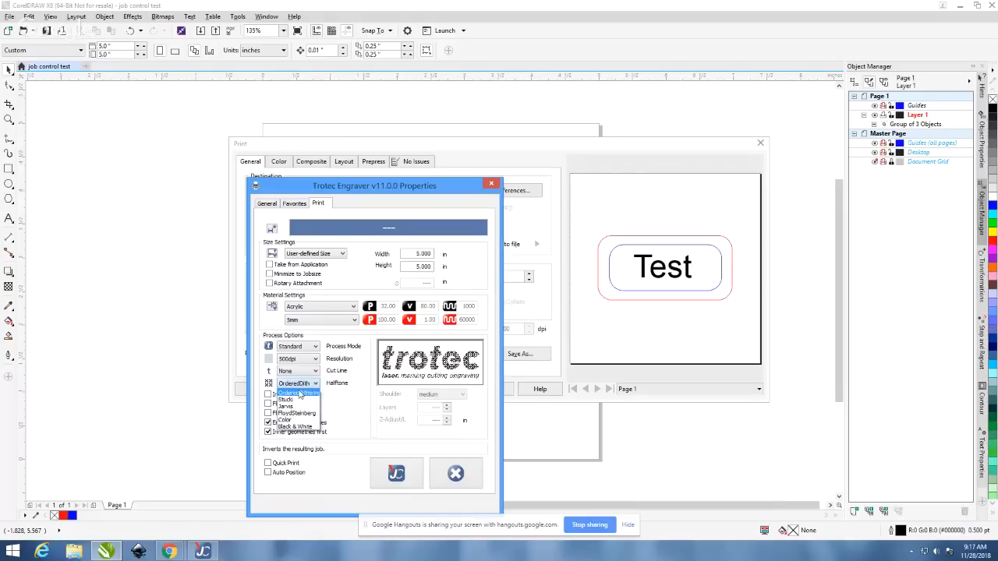
click(299, 401)
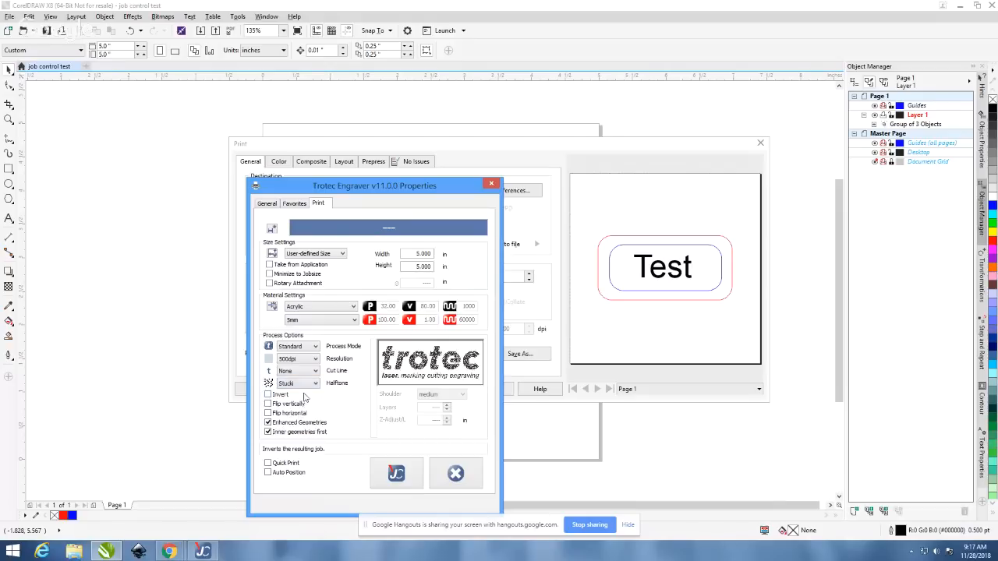
- Try the Seal process mode, check its available halftones, and return the process mode to Standard
click(314, 346)
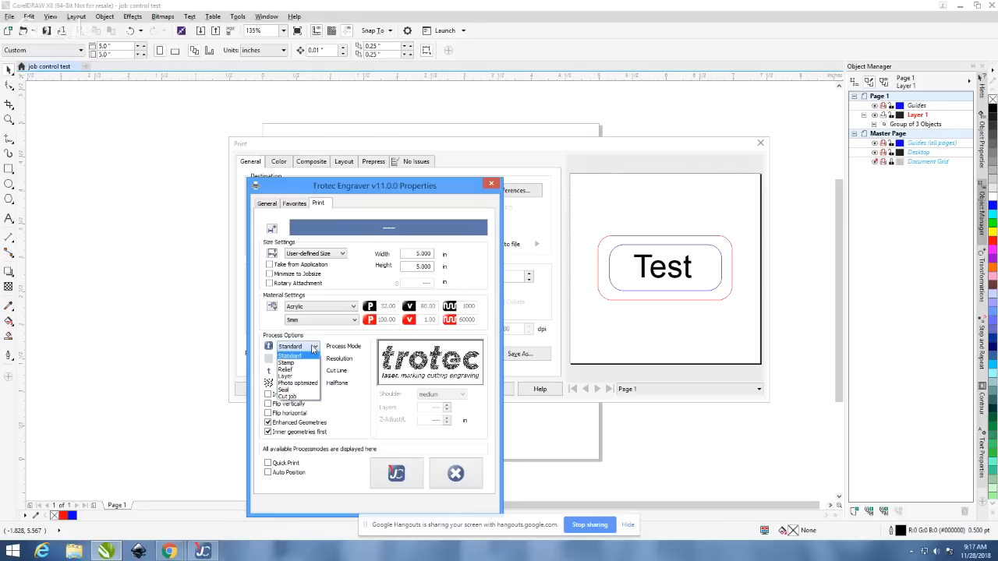
click(314, 390)
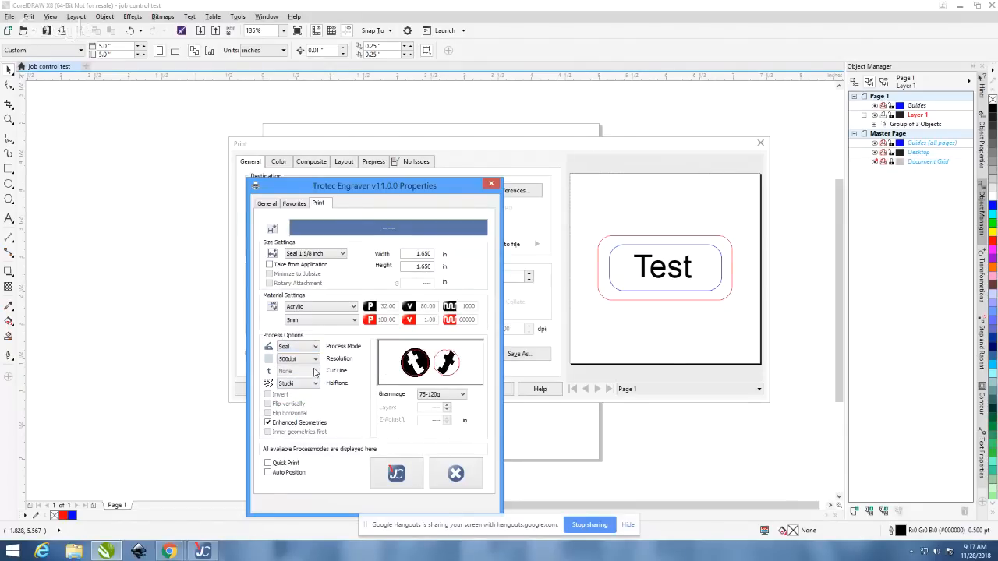
click(314, 383)
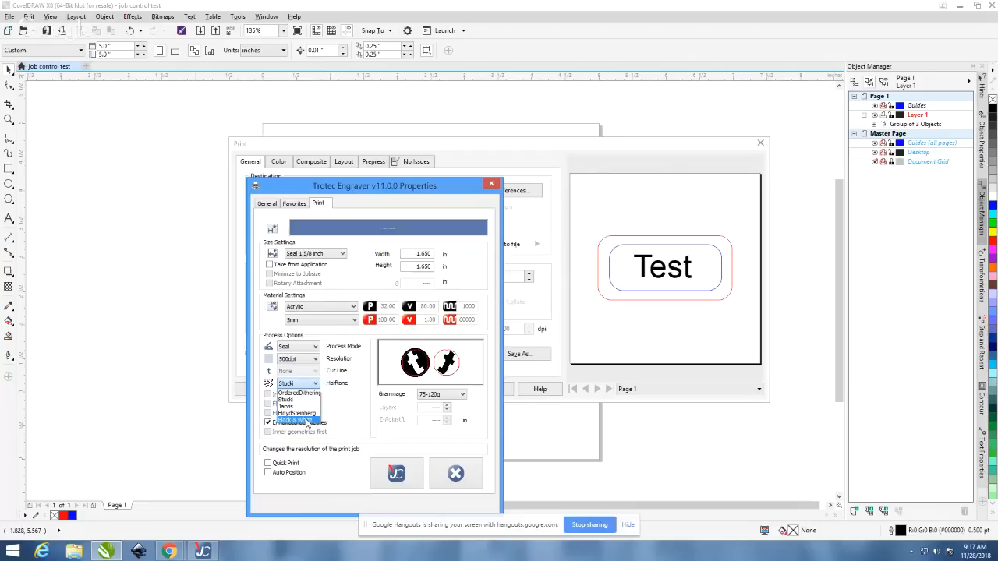
click(348, 383)
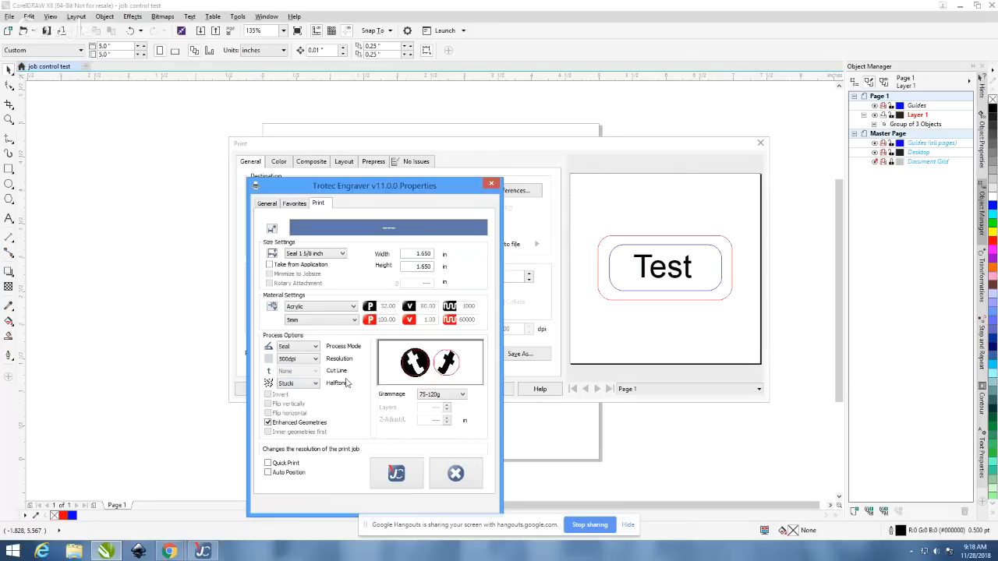
click(316, 348)
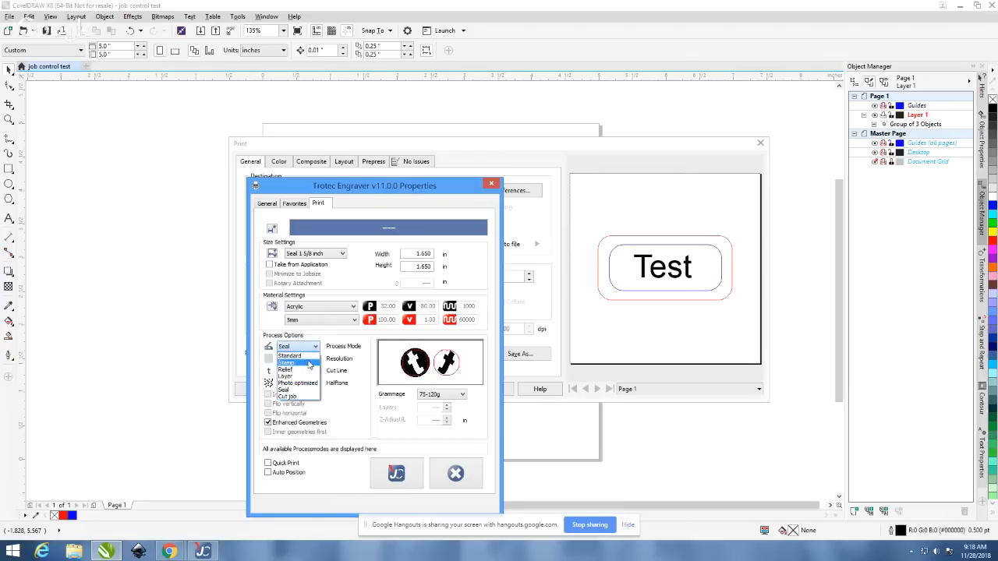
click(308, 357)
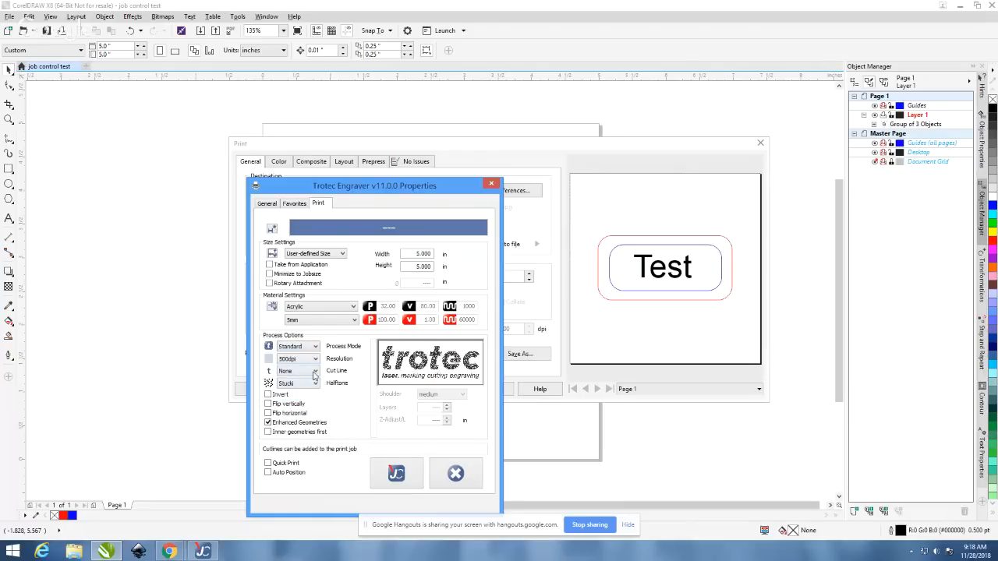
- Set the halftone to Color, comparing it with Black & White in the preview before returning to Color
click(313, 384)
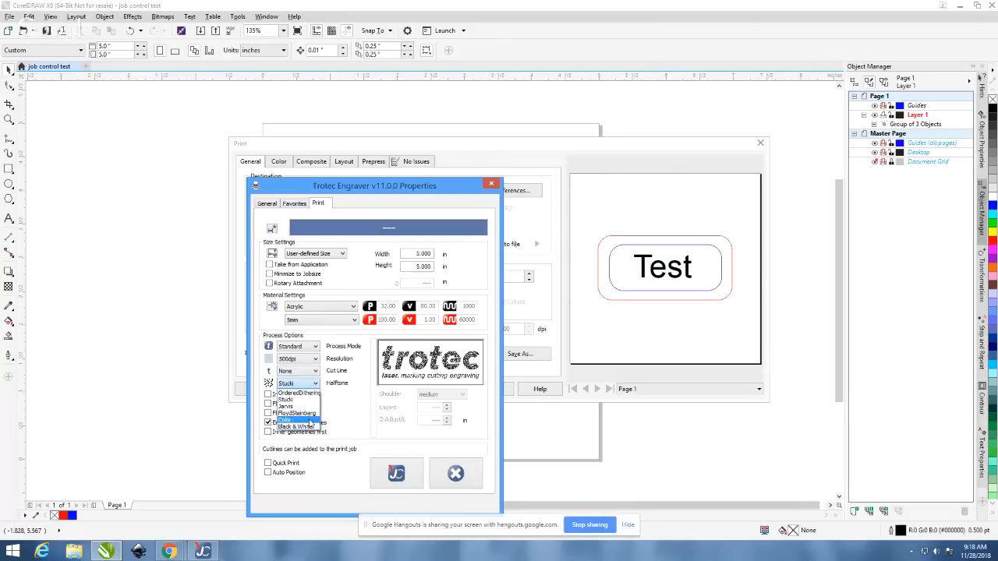
click(310, 421)
click(311, 385)
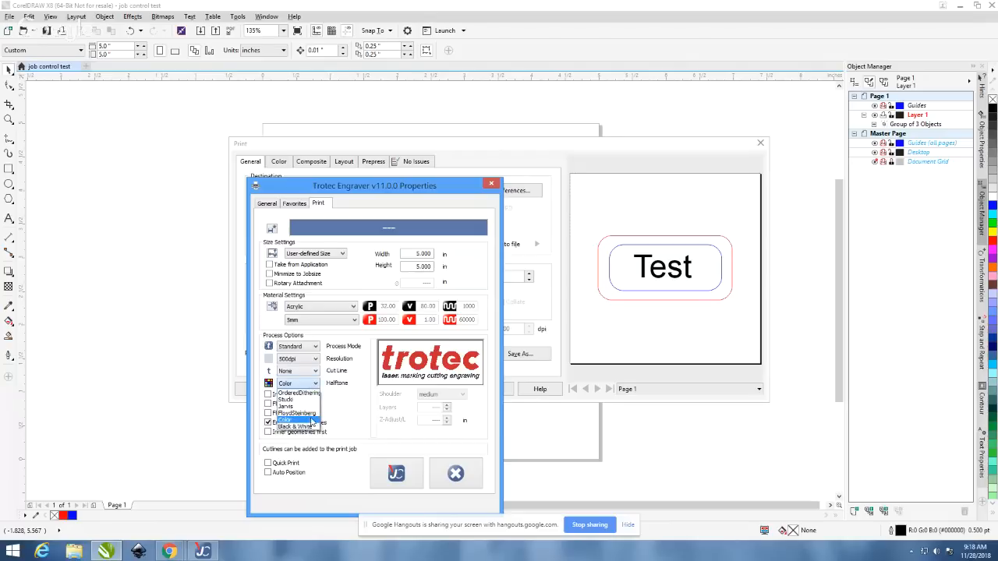
click(304, 430)
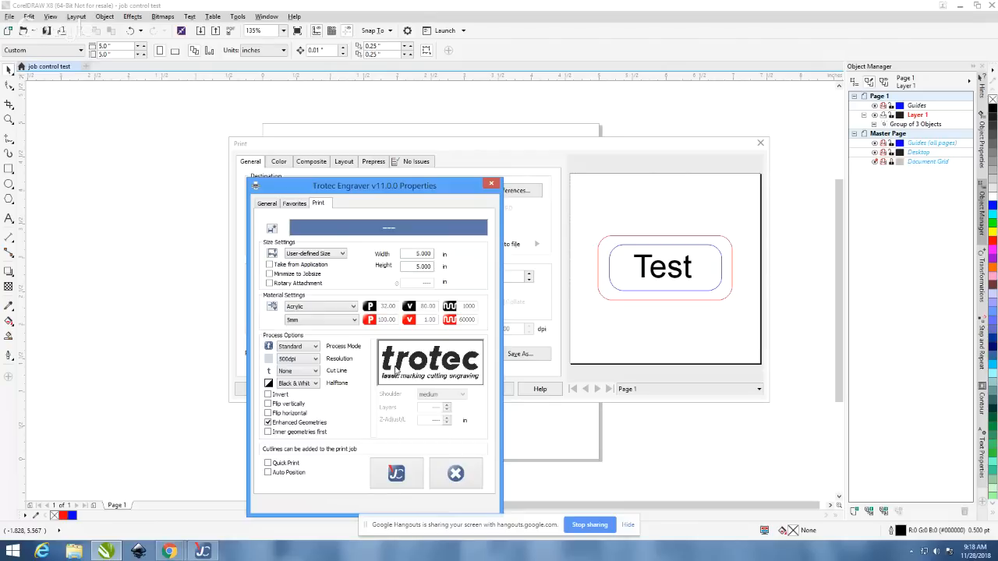
click(314, 384)
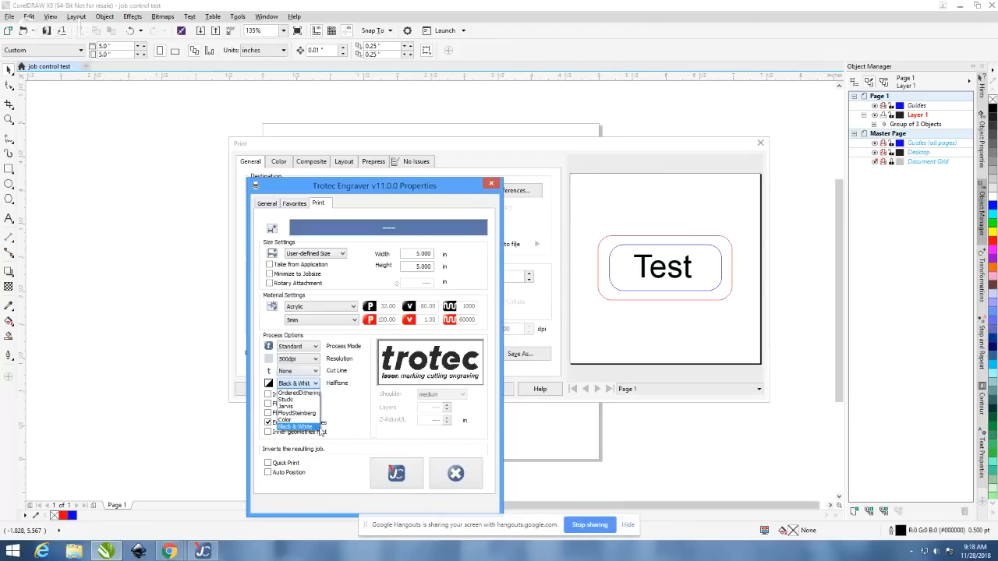
click(286, 420)
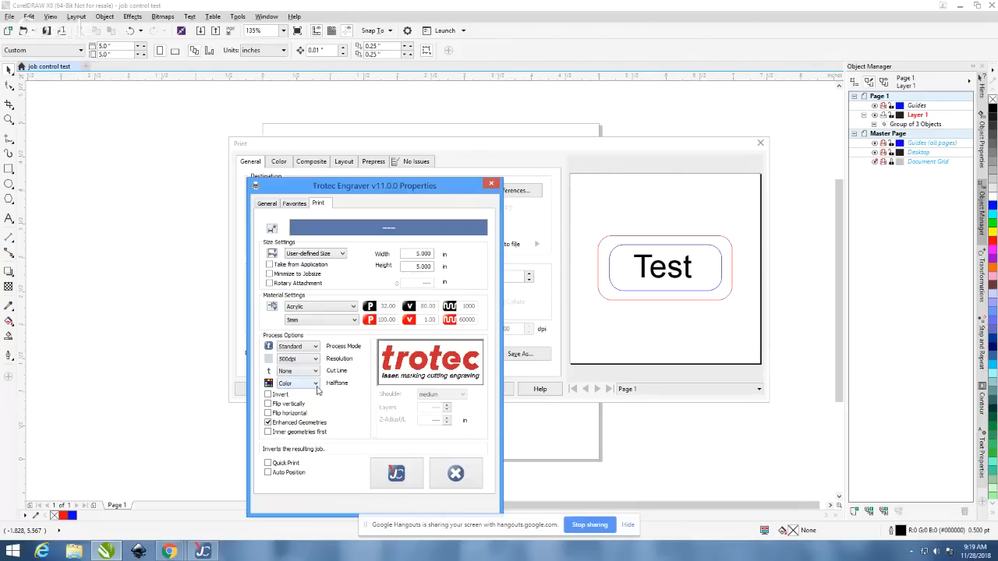
- Switch the halftone to Black & White after reviewing the available halftones
click(316, 388)
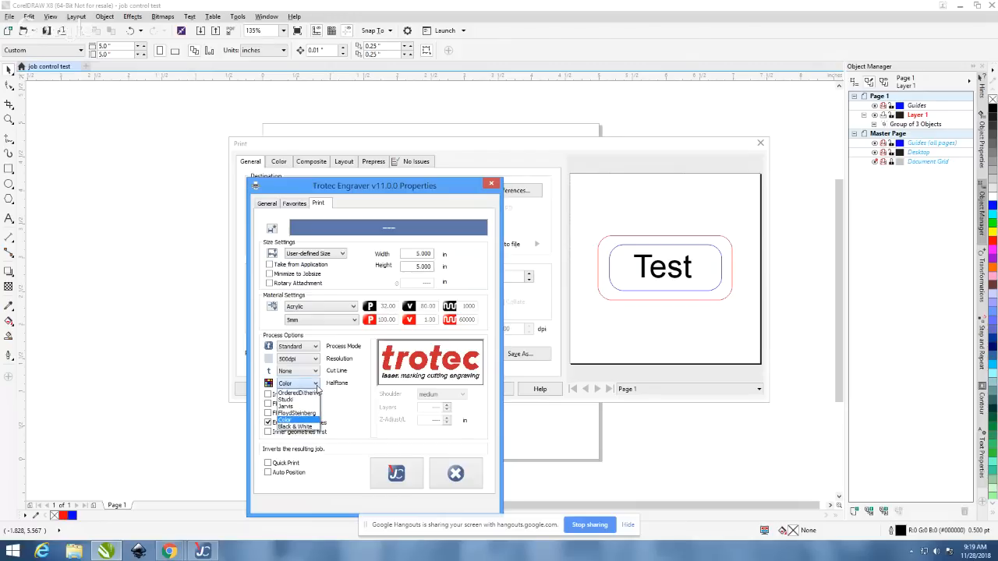
click(317, 387)
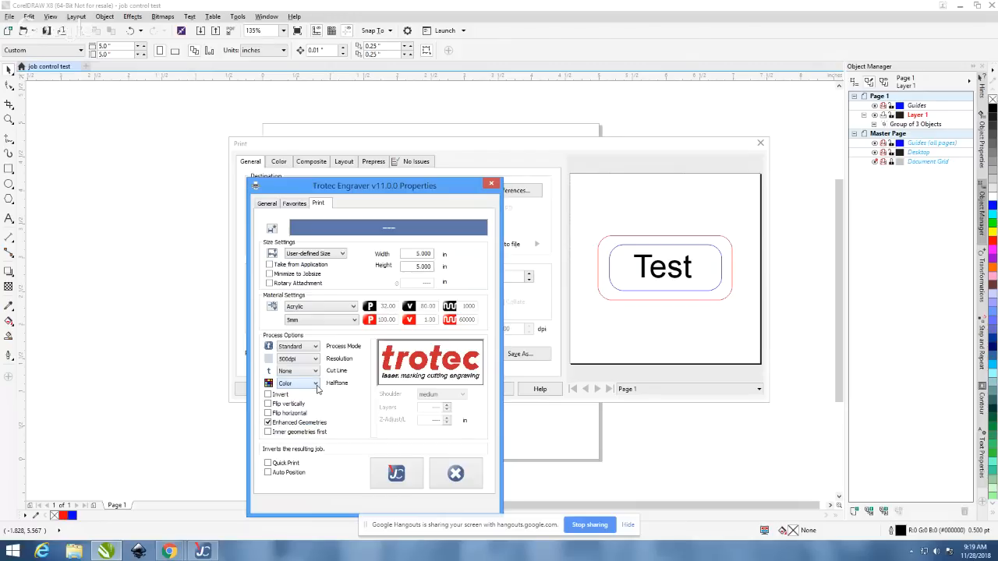
click(316, 387)
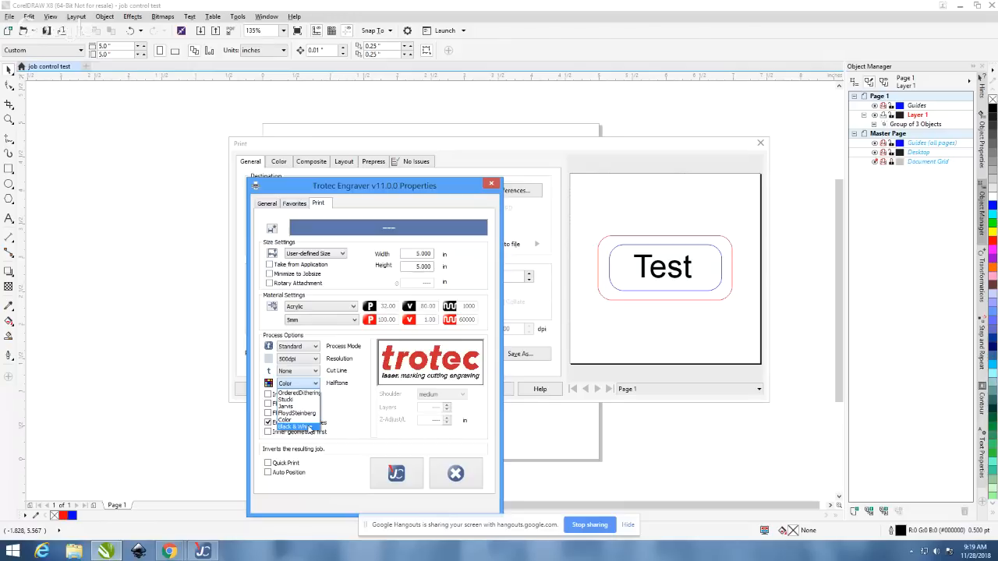
click(310, 427)
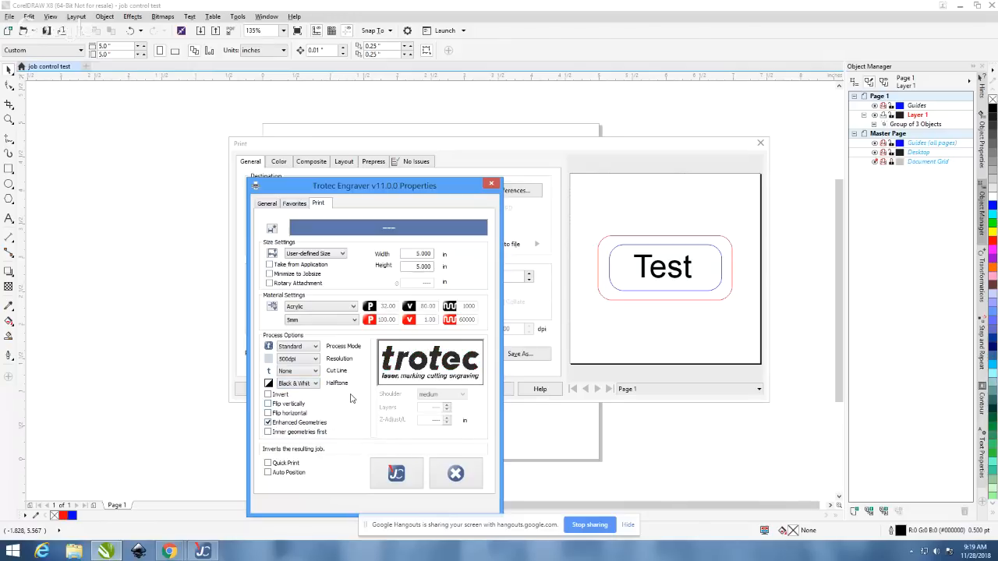
click(314, 383)
click(314, 383)
- Test the Invert option on the Black & White preview and turn it off again
click(268, 395)
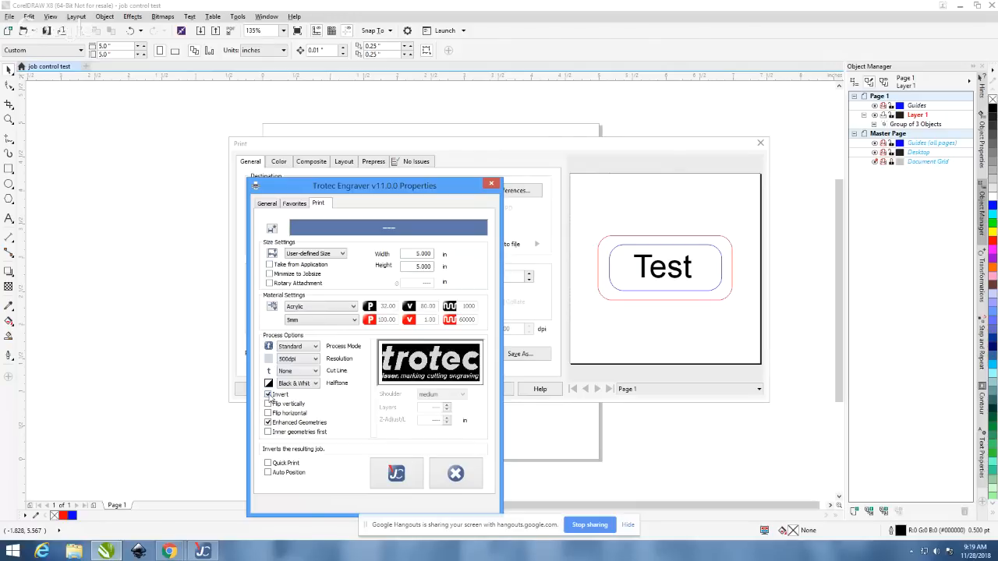
click(268, 395)
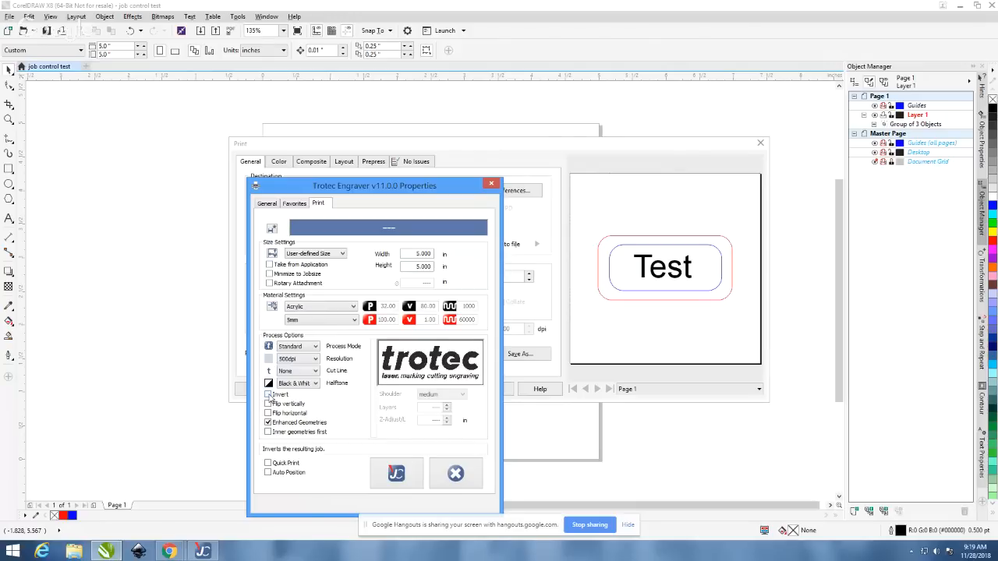
click(268, 395)
click(268, 394)
- Turn off Enhanced Geometries and set the halftone to Color after trying OrderedDithering
click(268, 423)
click(314, 382)
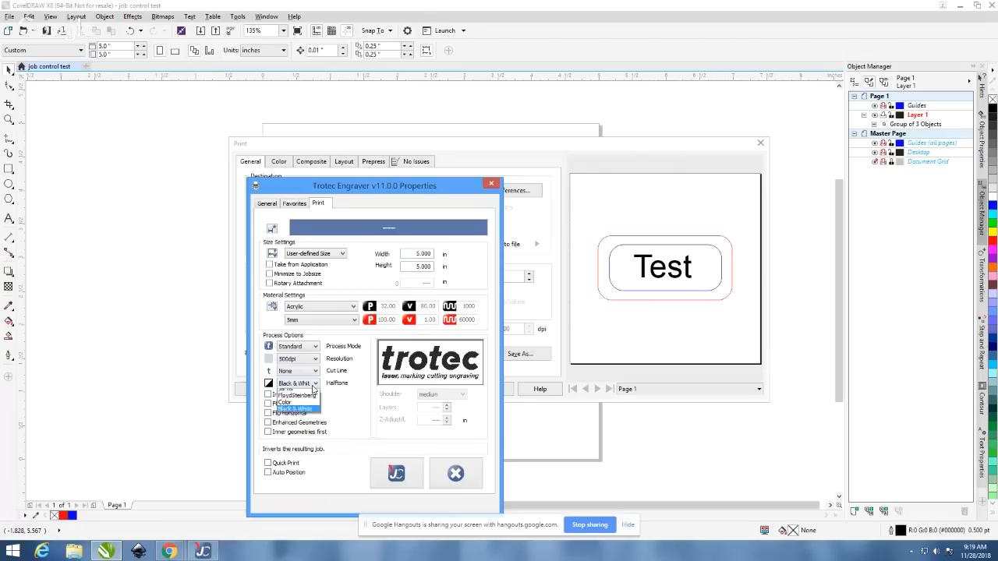
click(312, 393)
click(314, 383)
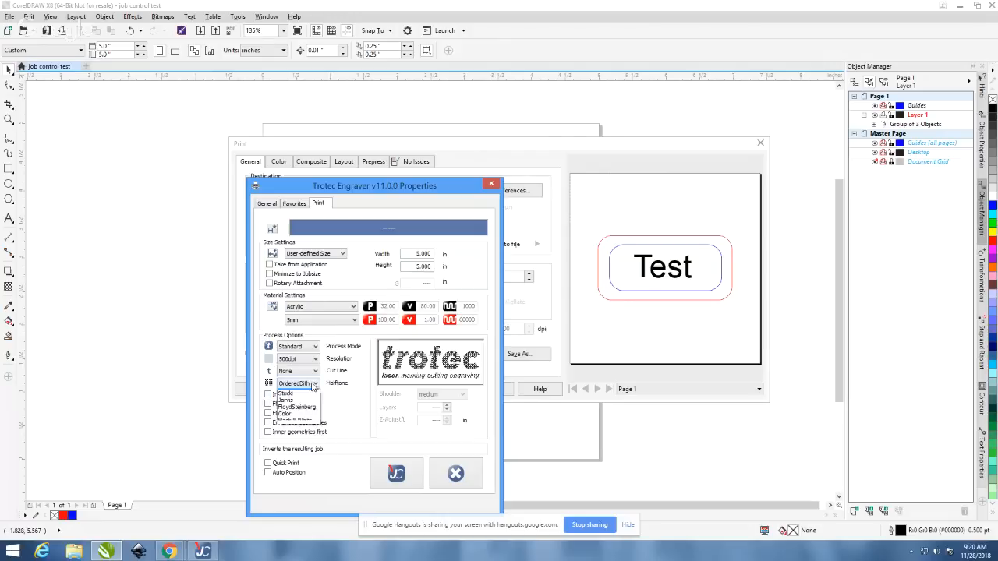
click(310, 420)
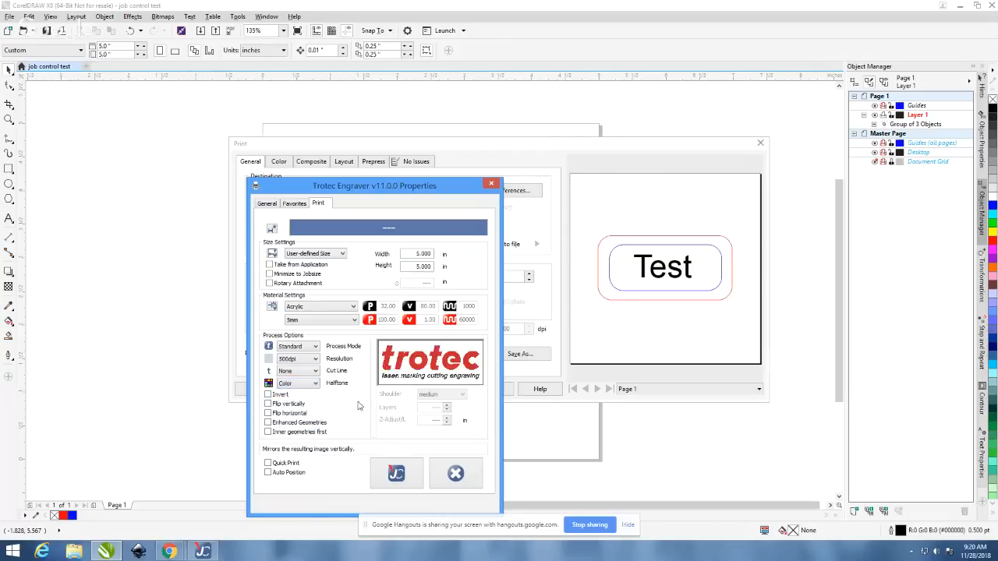
- Preview the Flip vertically and Invert options on the Color sample, turning each off again
click(360, 405)
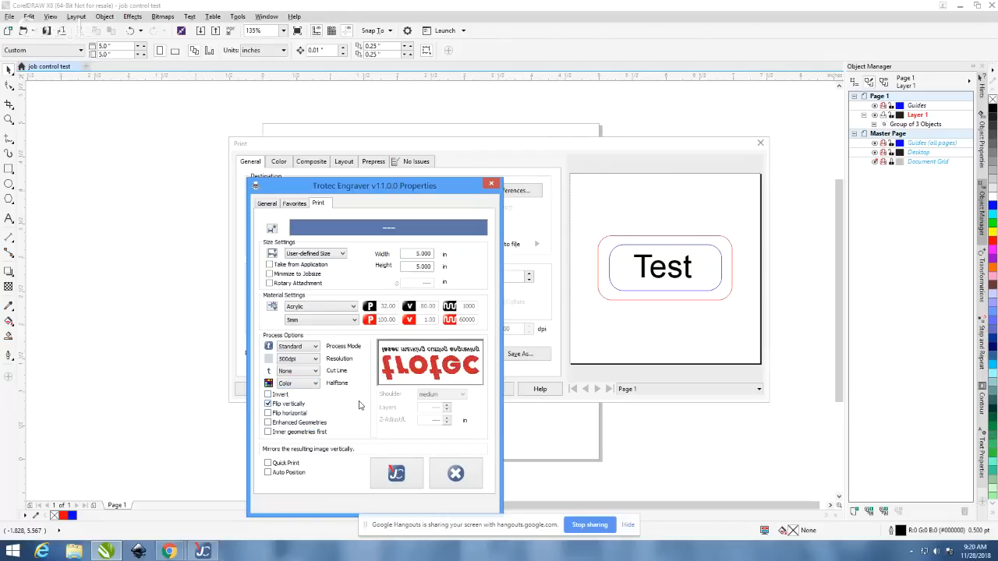
click(296, 404)
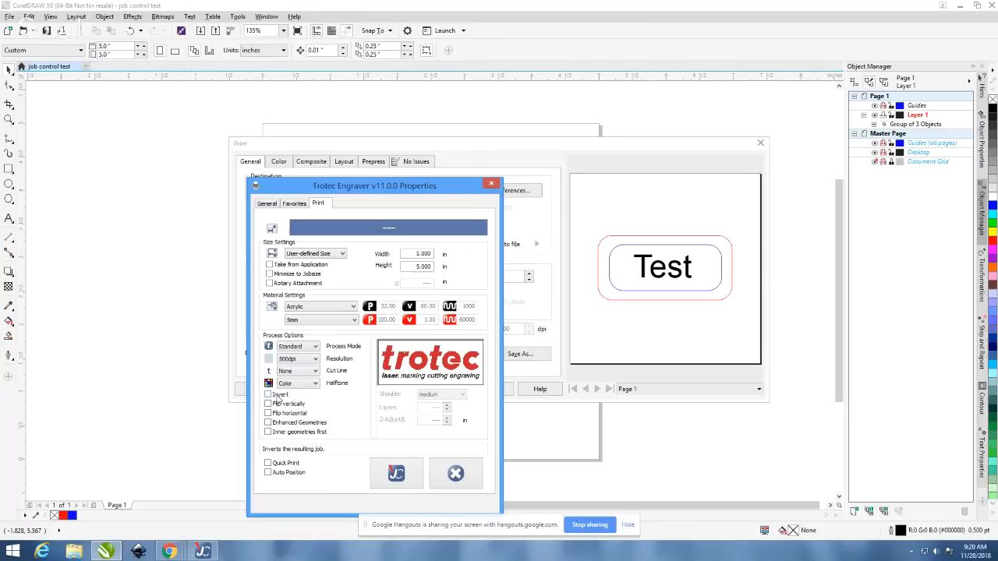
click(277, 396)
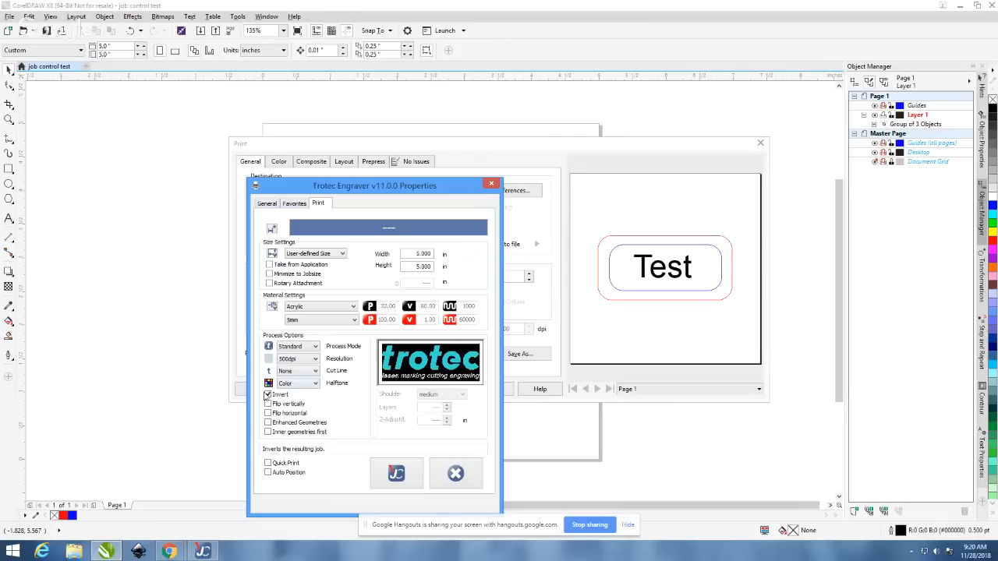
click(269, 395)
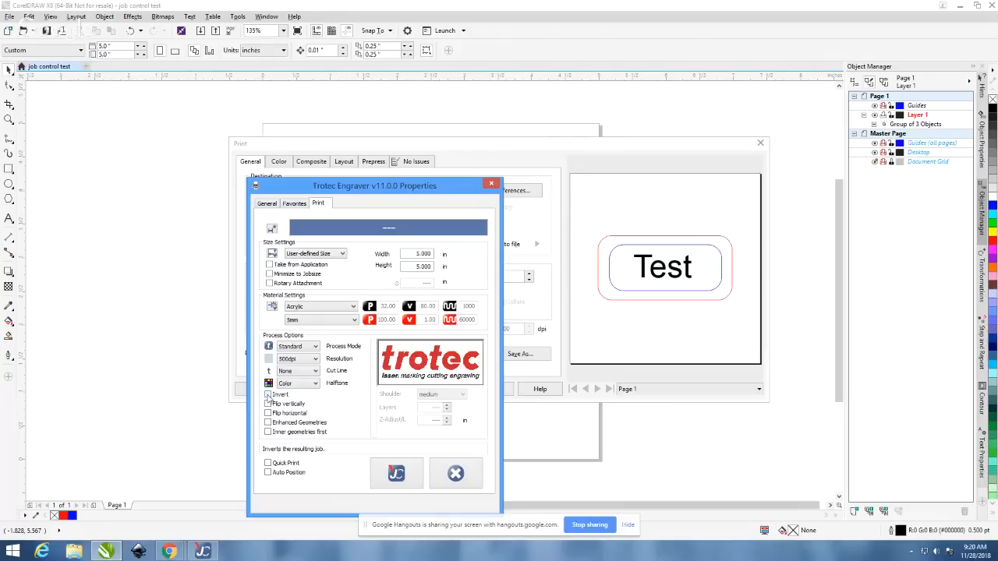
click(269, 395)
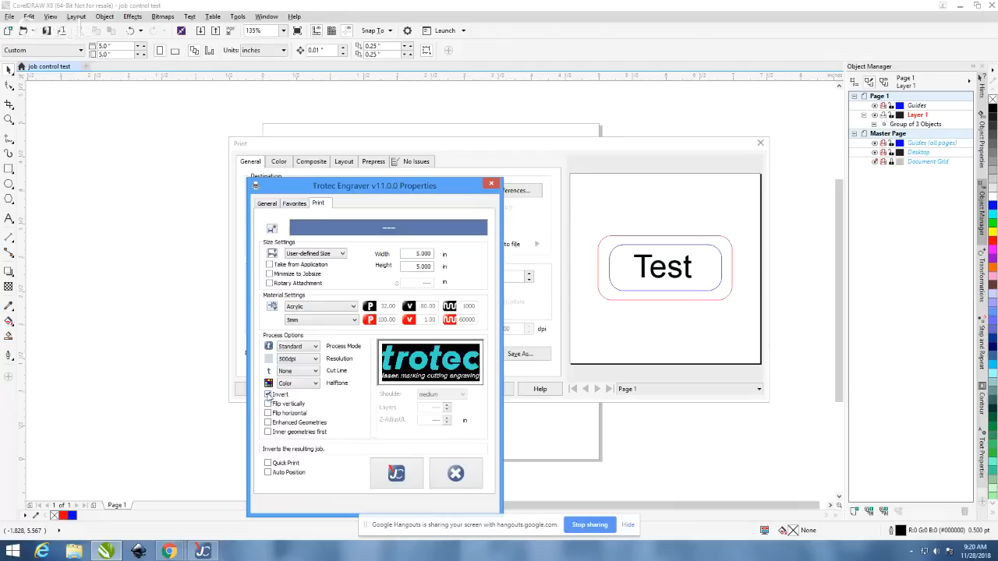
click(268, 395)
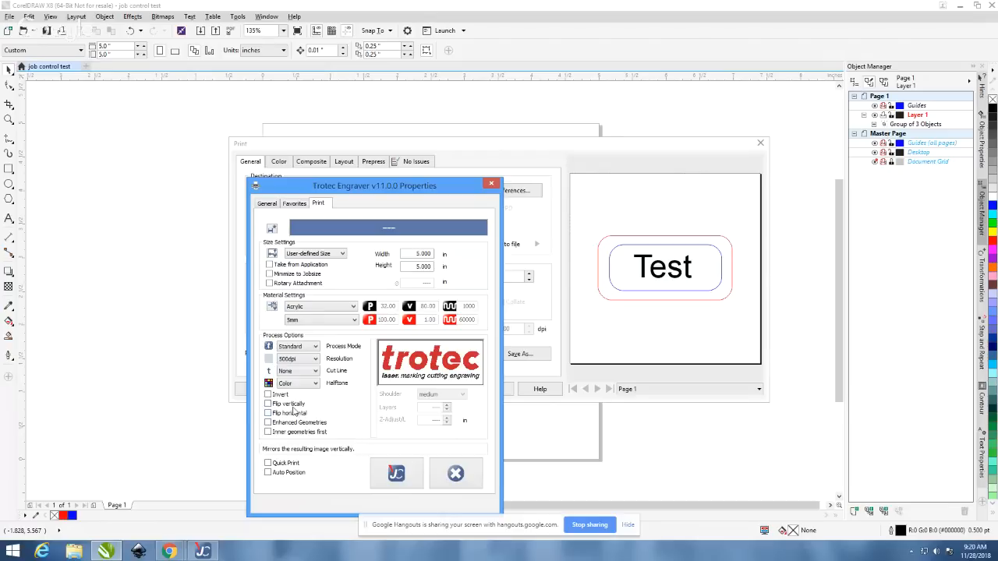
- Preview the Flip vertically and Flip horizontal options on the sample, separately and together, and turn both off again
click(289, 405)
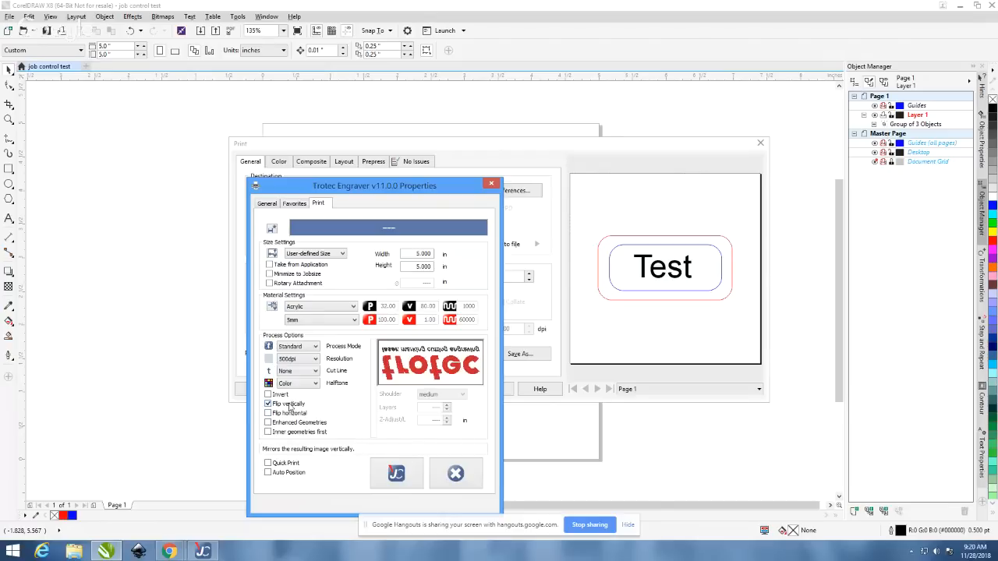
click(286, 414)
click(286, 414)
click(287, 404)
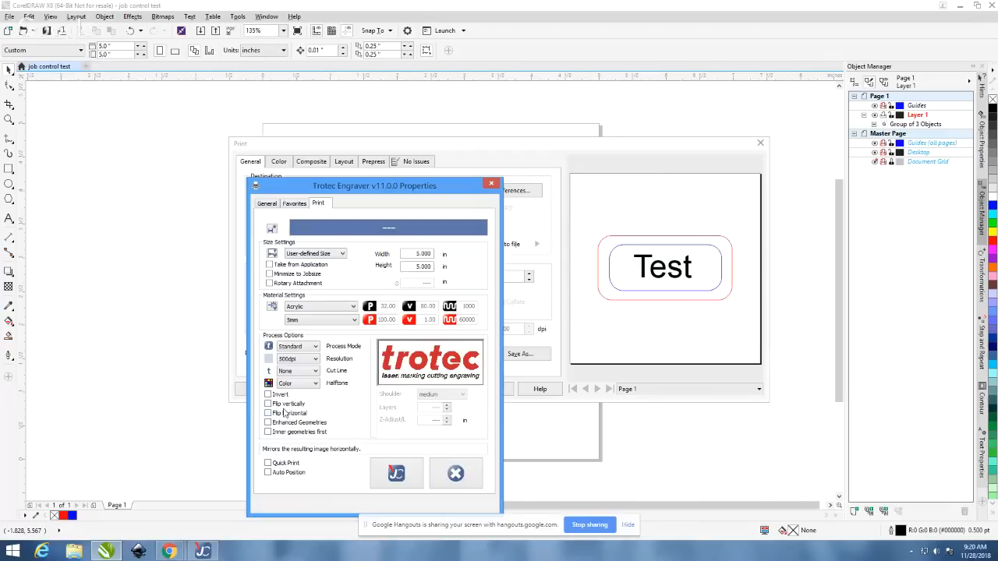
click(287, 405)
click(278, 414)
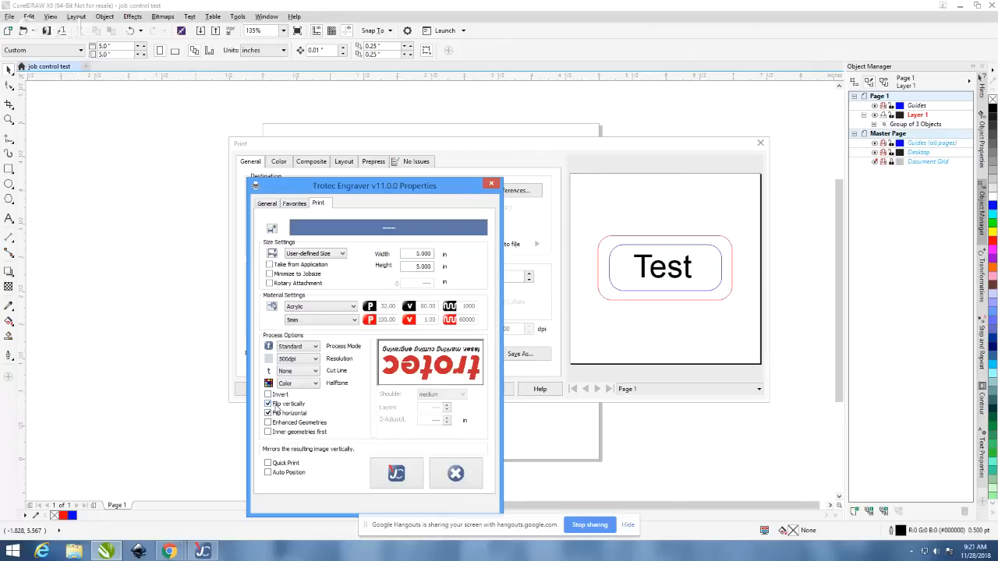
click(278, 404)
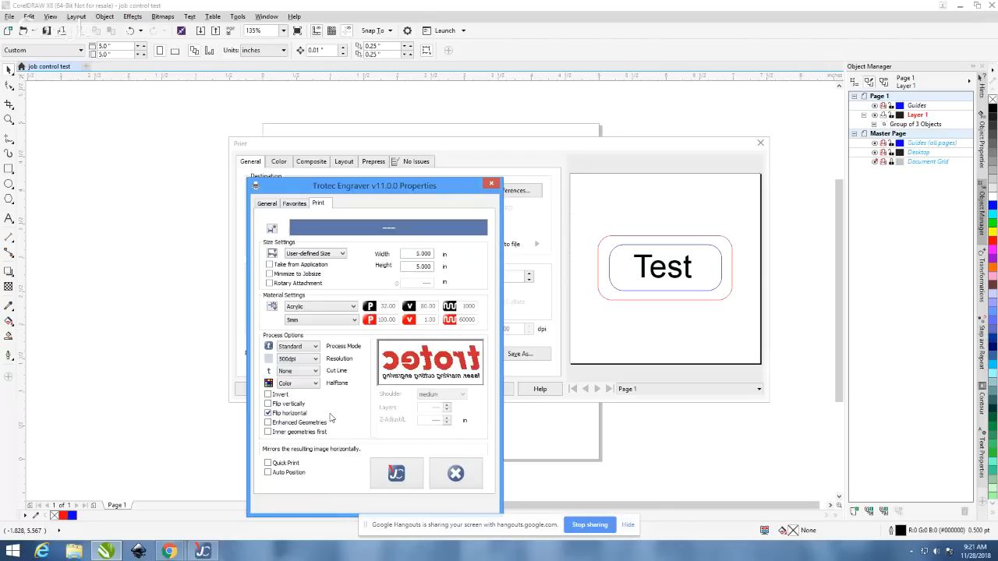
click(292, 415)
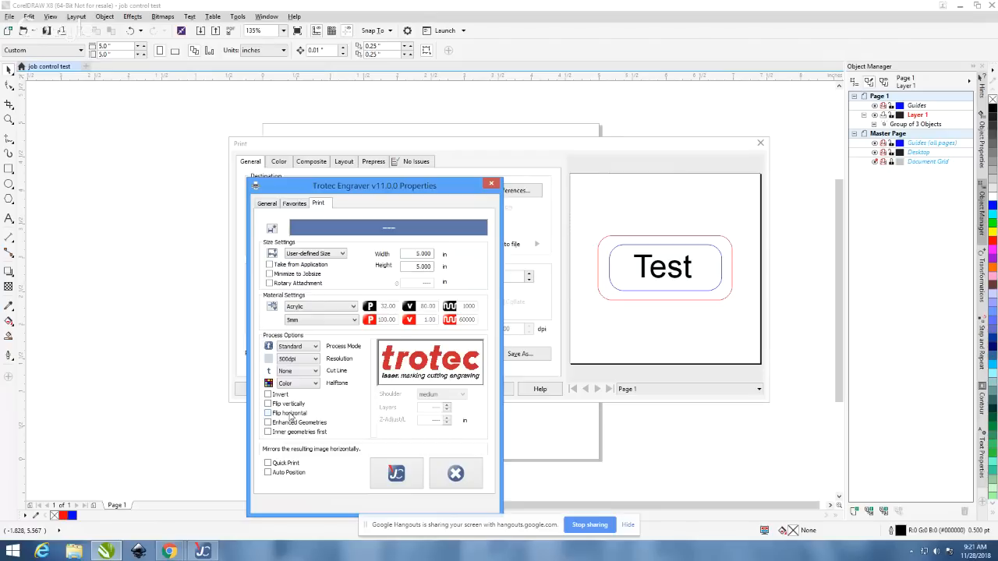
click(290, 415)
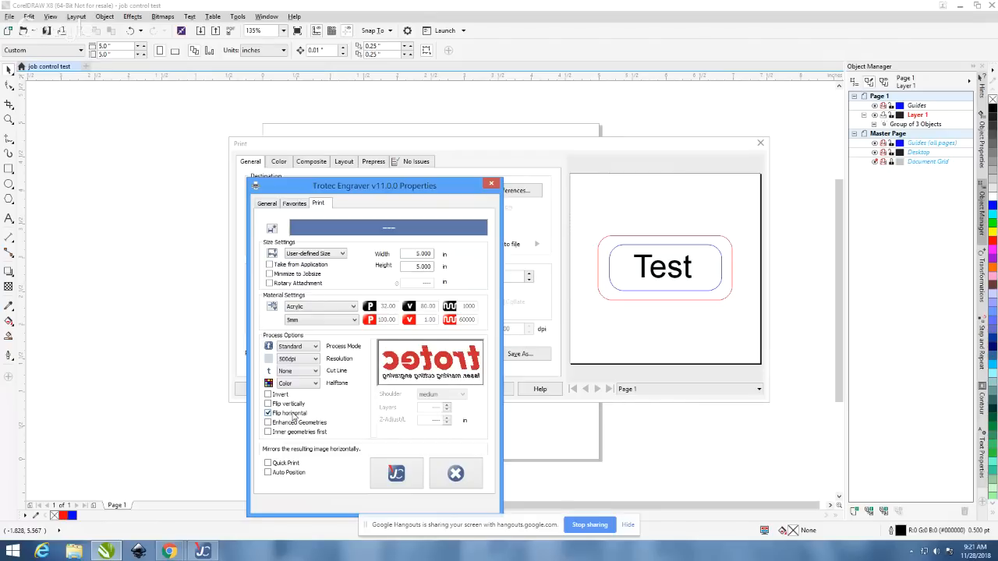
click(293, 417)
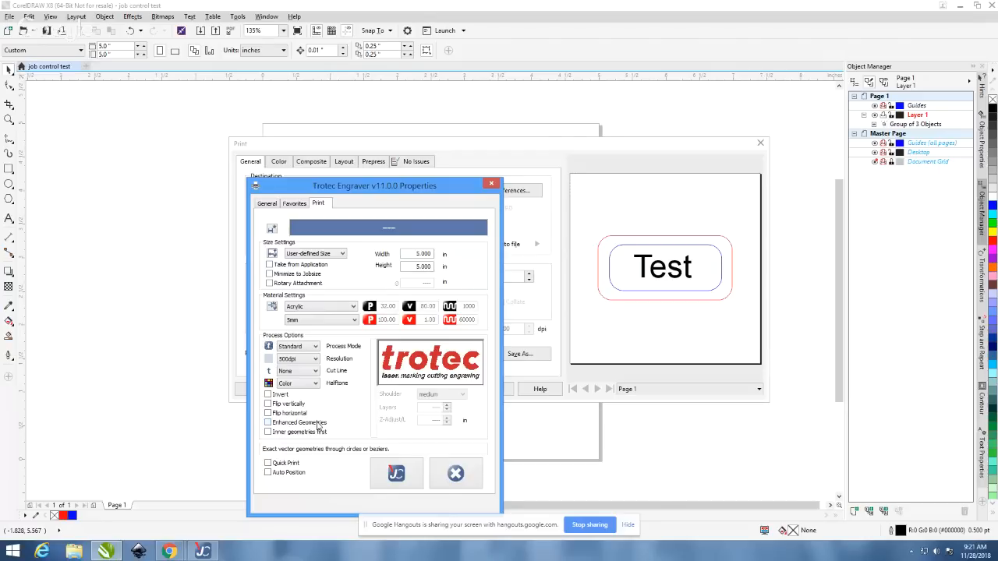
- Try the Enhanced Geometries option, turn it off again, and enable Inner geometries first
click(318, 423)
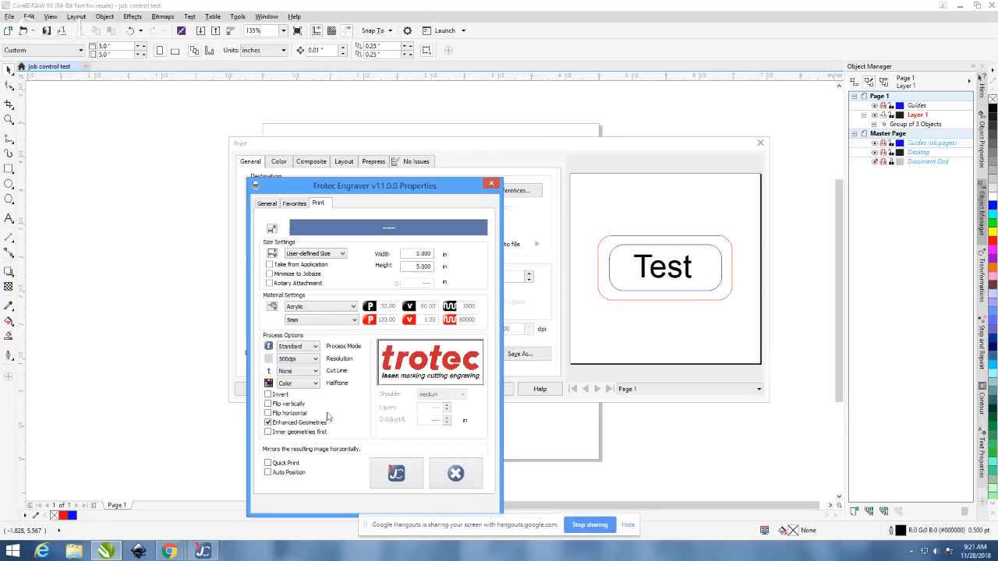
click(269, 423)
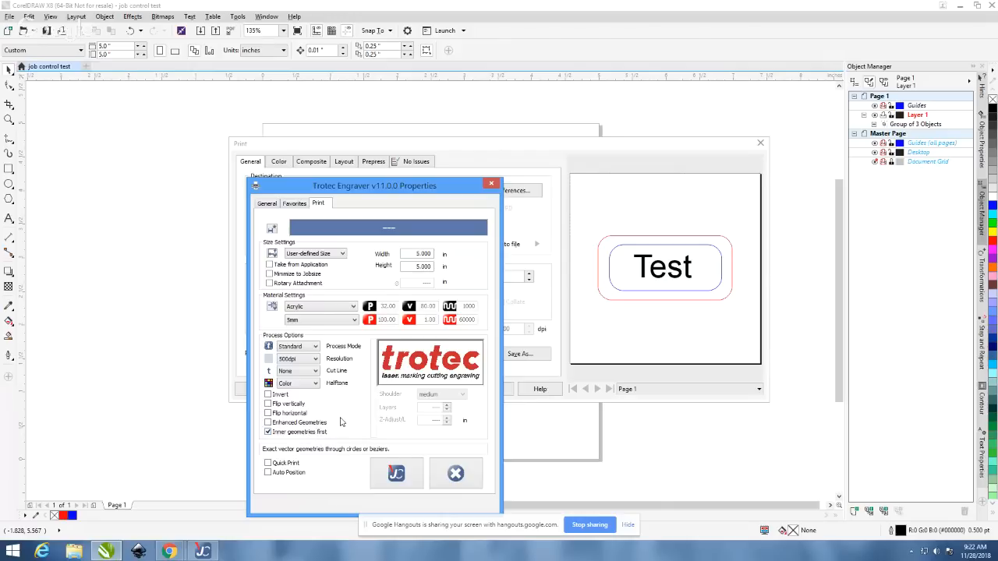
click(294, 433)
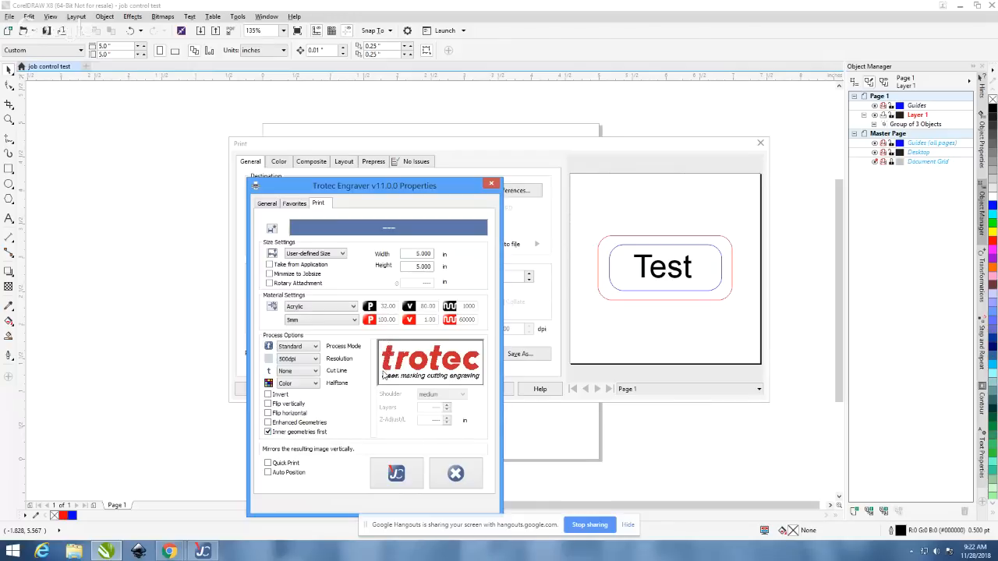
- Preview the Rectangular and Optimized cut lines on the sample and set the cut line back to Rectangular
click(307, 372)
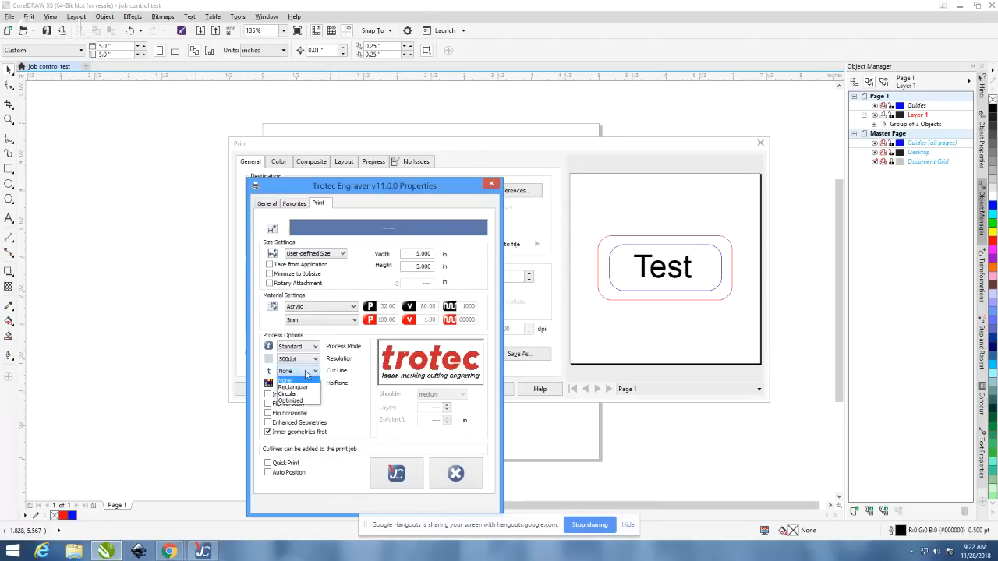
click(304, 388)
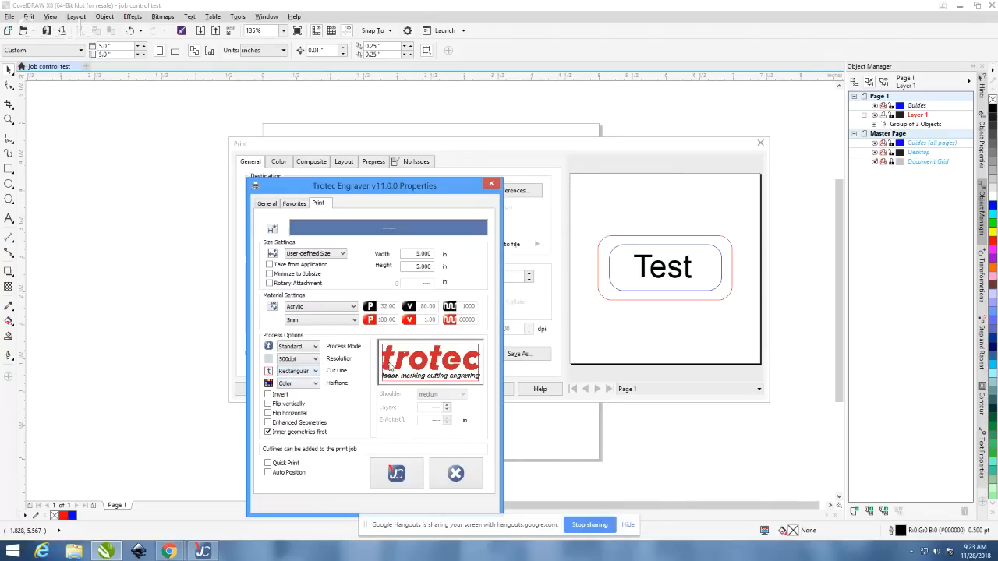
click(296, 371)
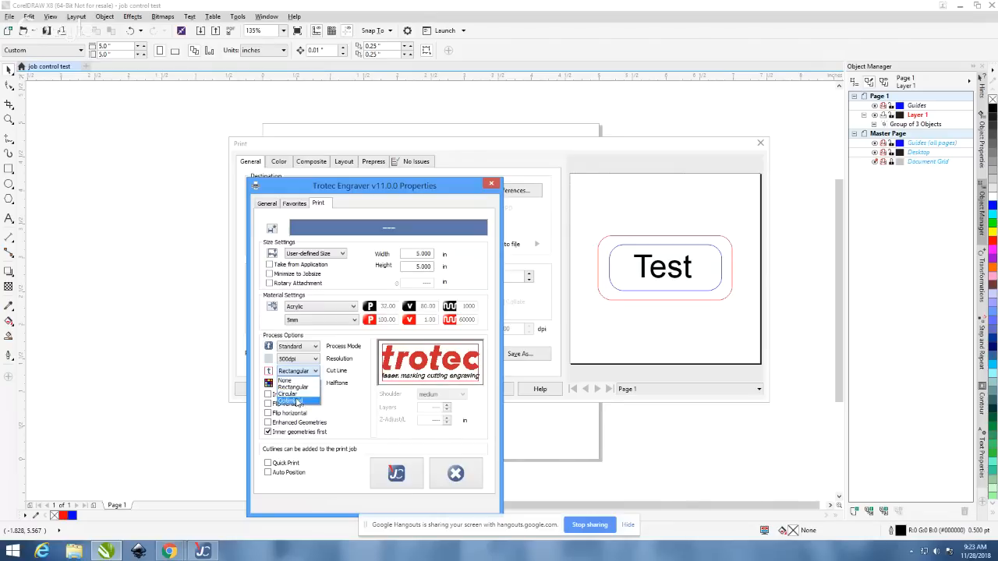
click(299, 402)
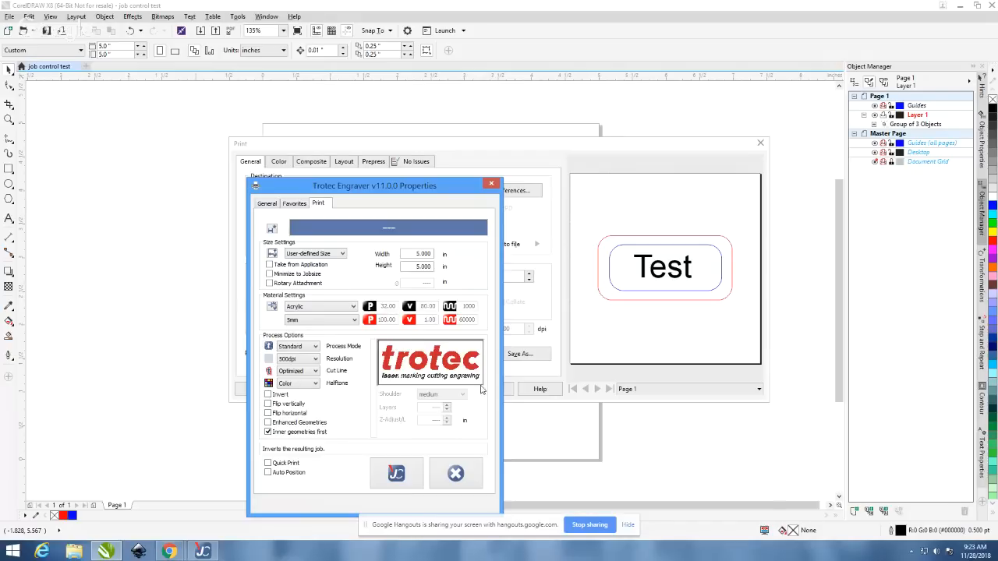
click(308, 371)
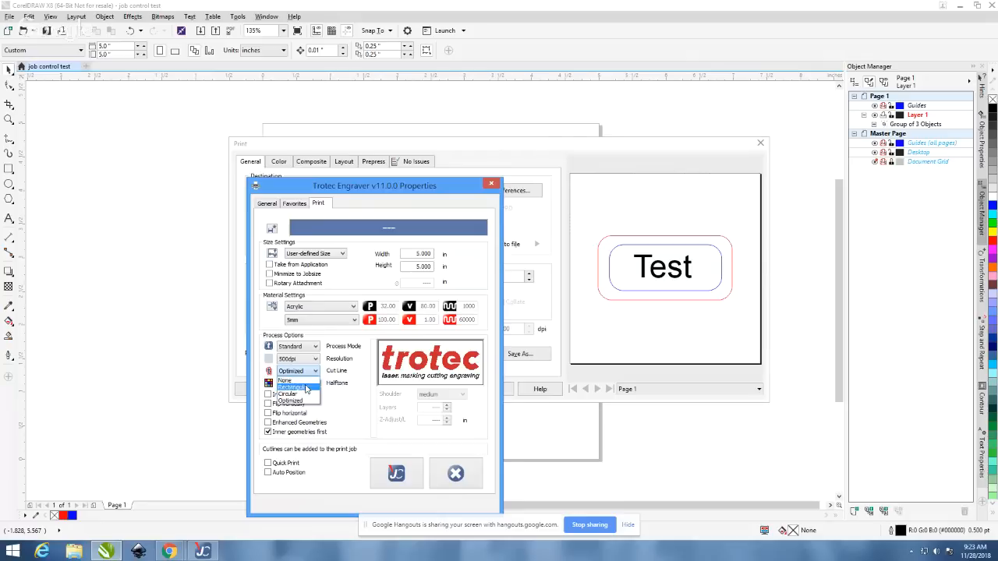
click(302, 388)
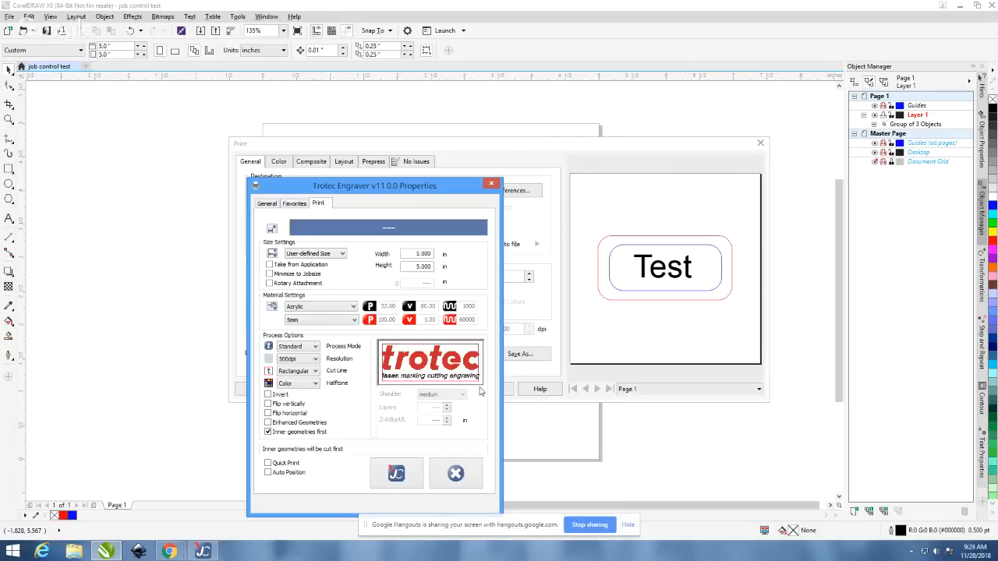
- Turn off Inner geometries first and set the cut line to None
click(287, 433)
click(309, 434)
click(306, 371)
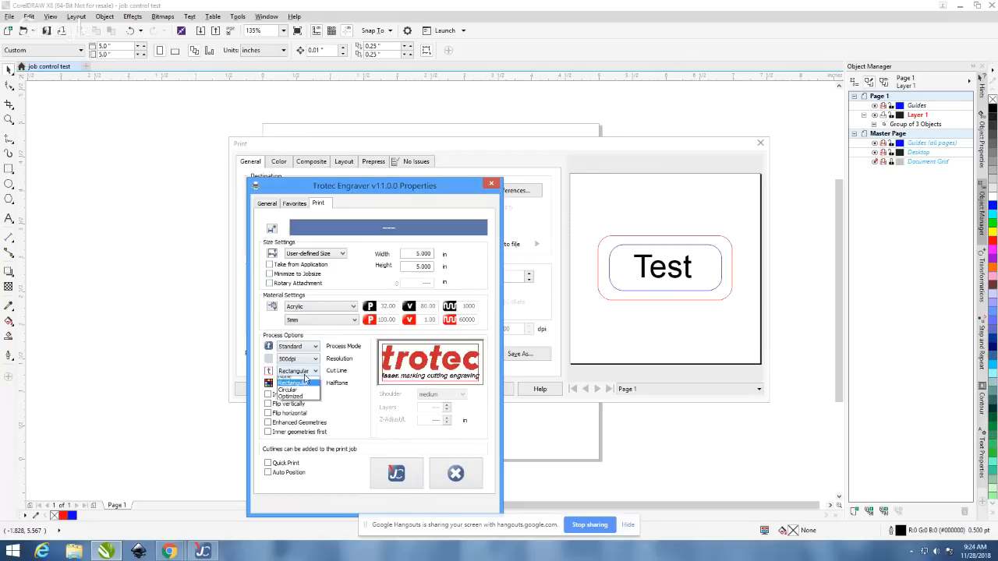
click(300, 376)
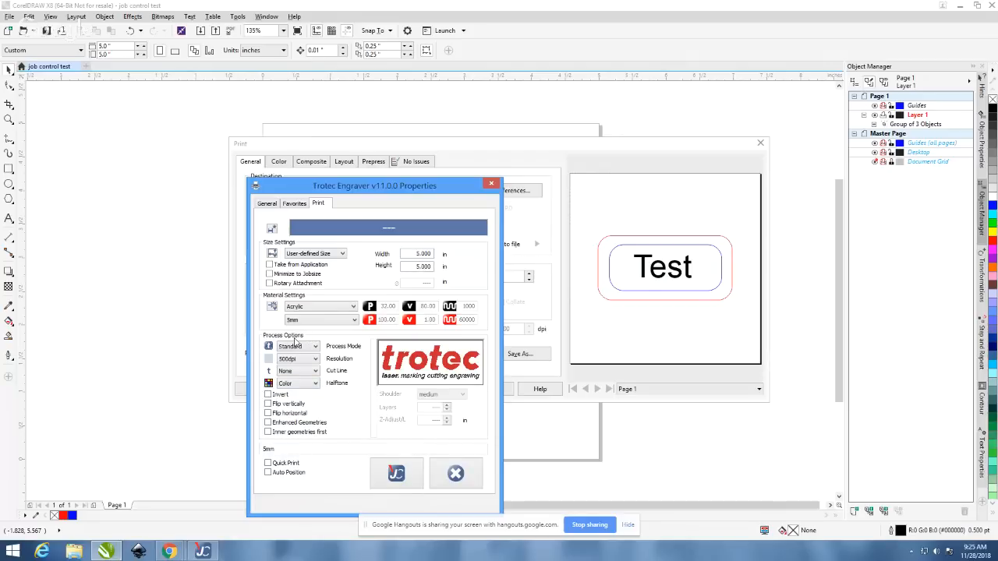
- Enable Inner geometries first and Enhanced Geometries, and accept the engraver settings
click(312, 431)
click(313, 422)
click(389, 475)
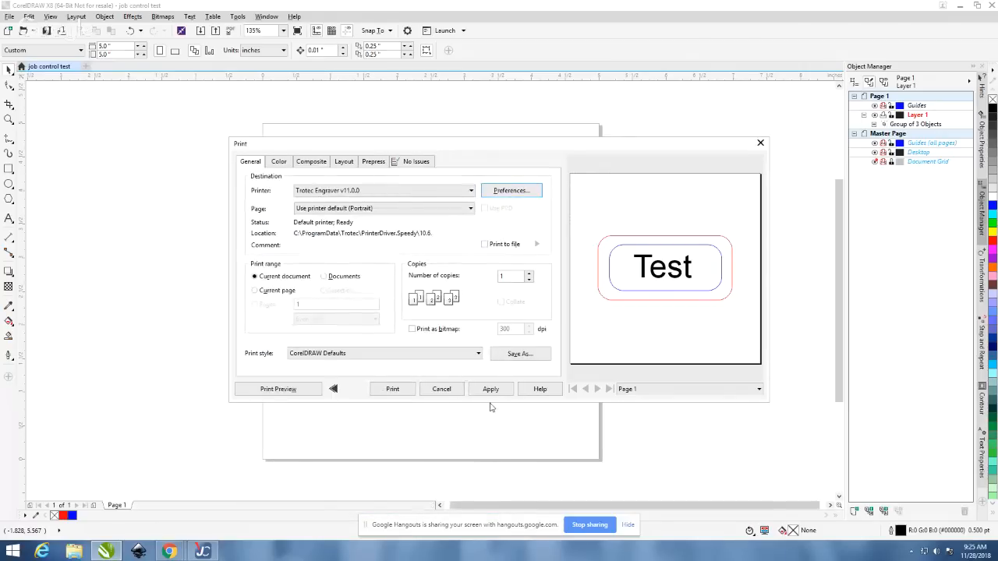
- Print the document to the Trotec Engraver with the job name Test
click(410, 388)
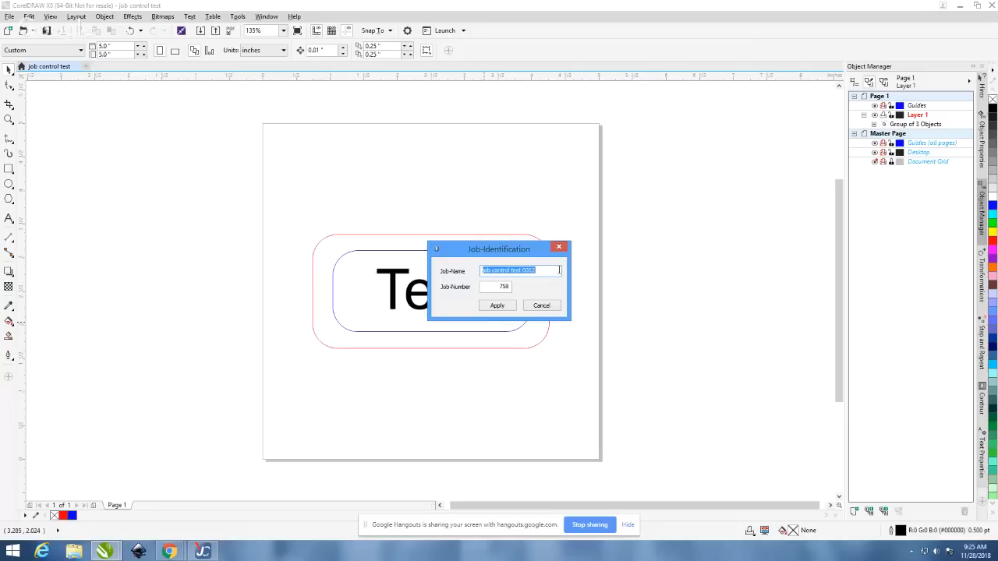
text(Test)
click(498, 306)
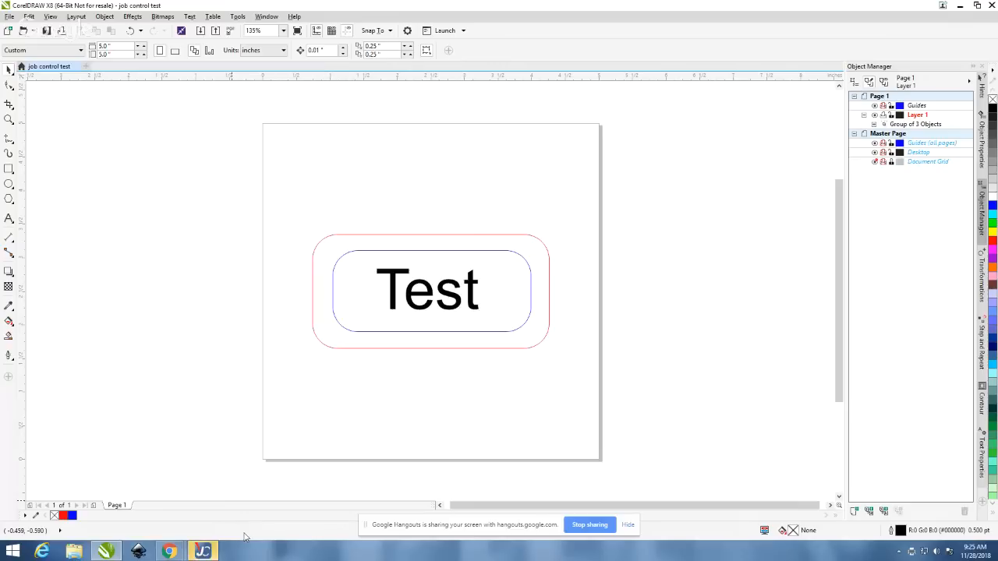
- Switch to Trotec JobControl and examine the plate at different zoom levels
click(204, 551)
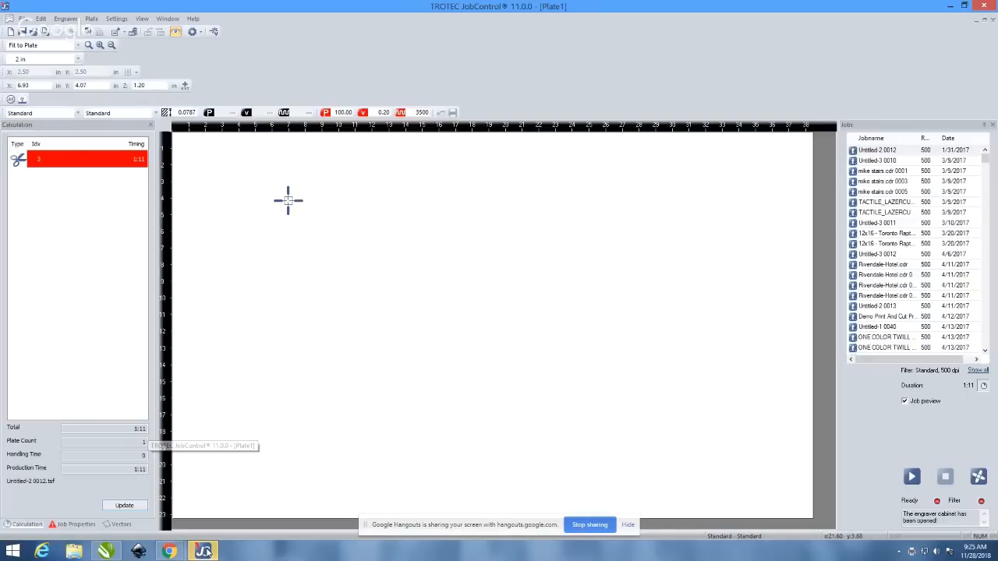
scroll(756, 232, up, 2)
scroll(501, 333, down, 2)
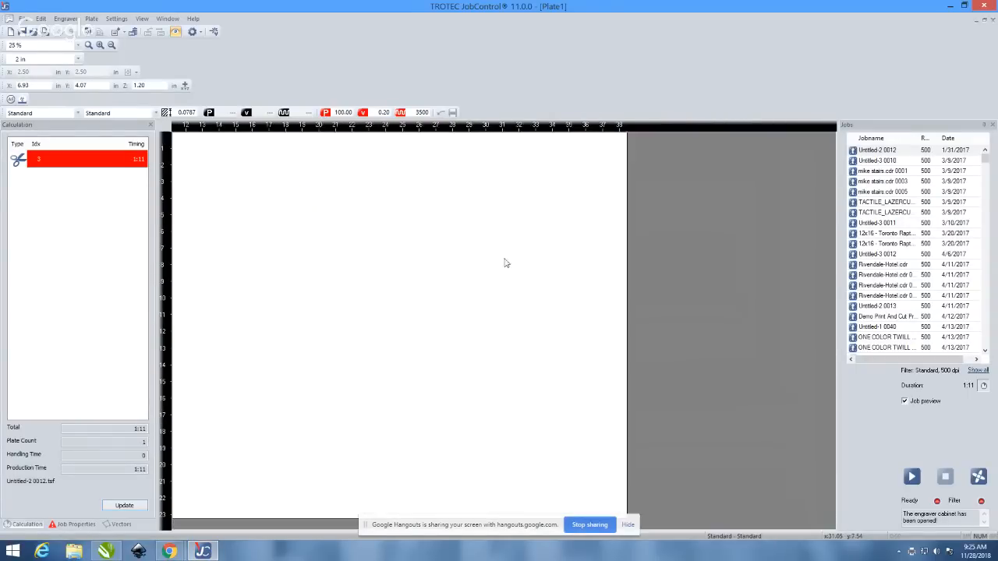
scroll(438, 202, down, 1)
scroll(503, 276, up, 1)
scroll(409, 210, down, 1)
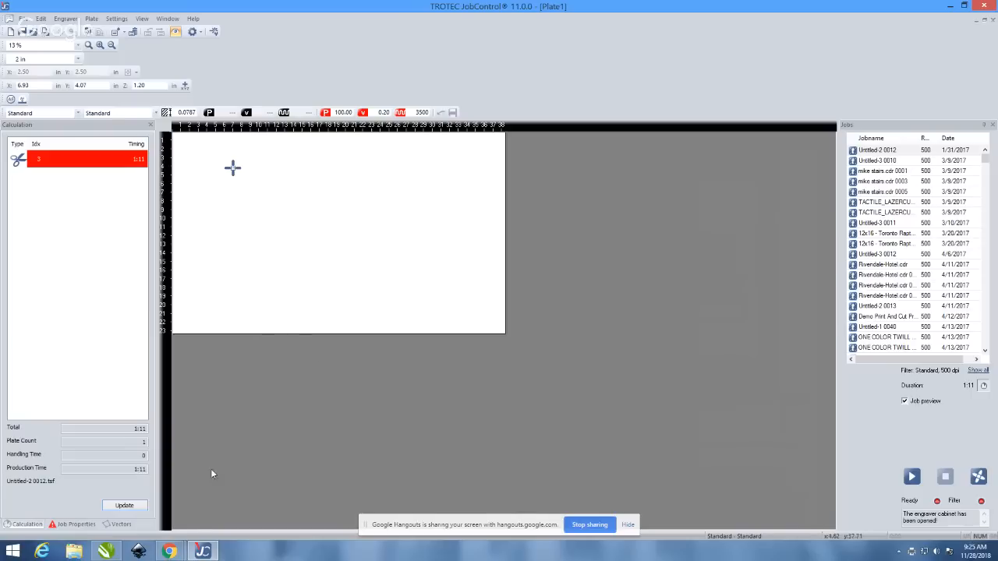
- Switch back to CorelDRAW, review the Job-Name and View choices in the engraver's general preferences, and leave the print setup without printing
click(202, 551)
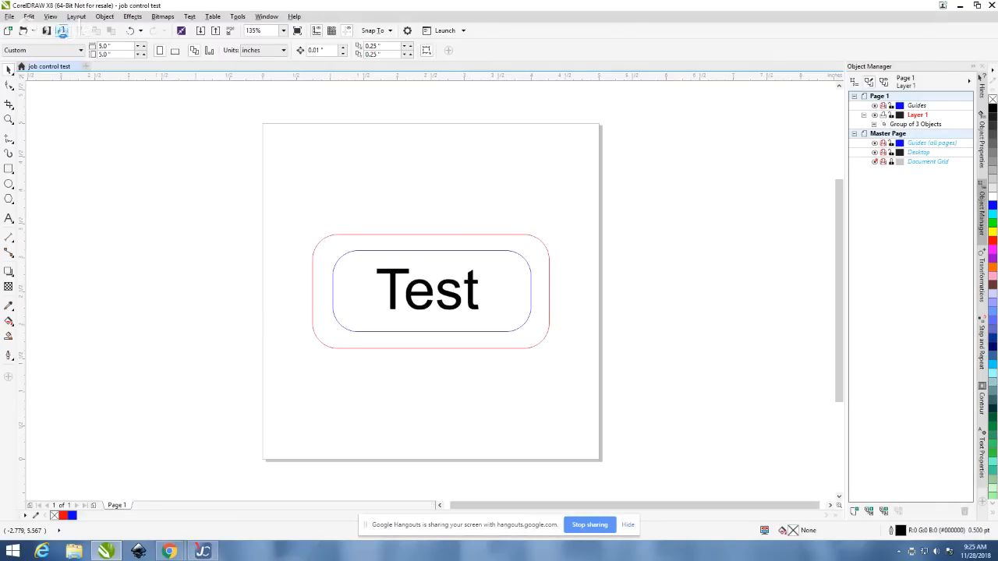
click(62, 31)
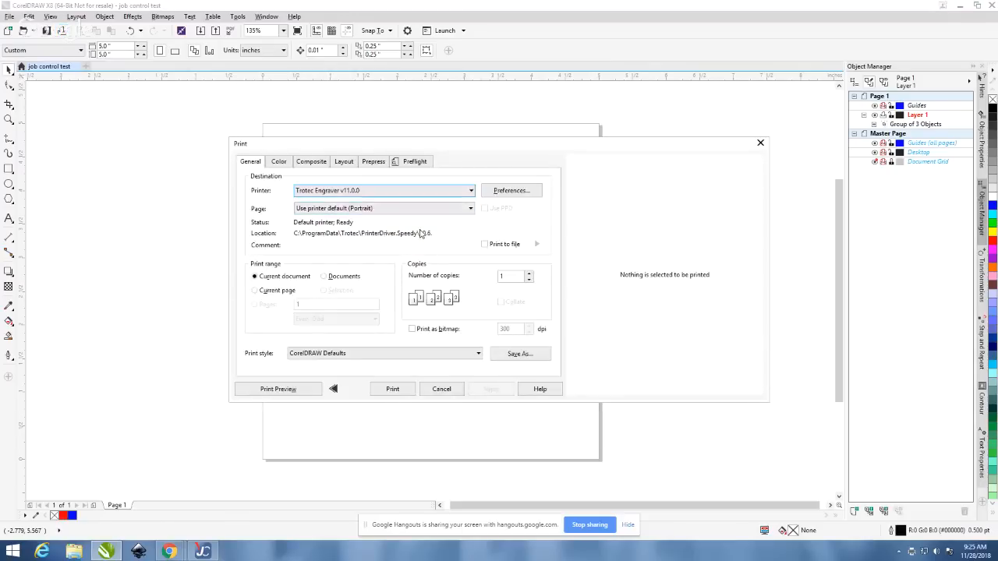
click(500, 195)
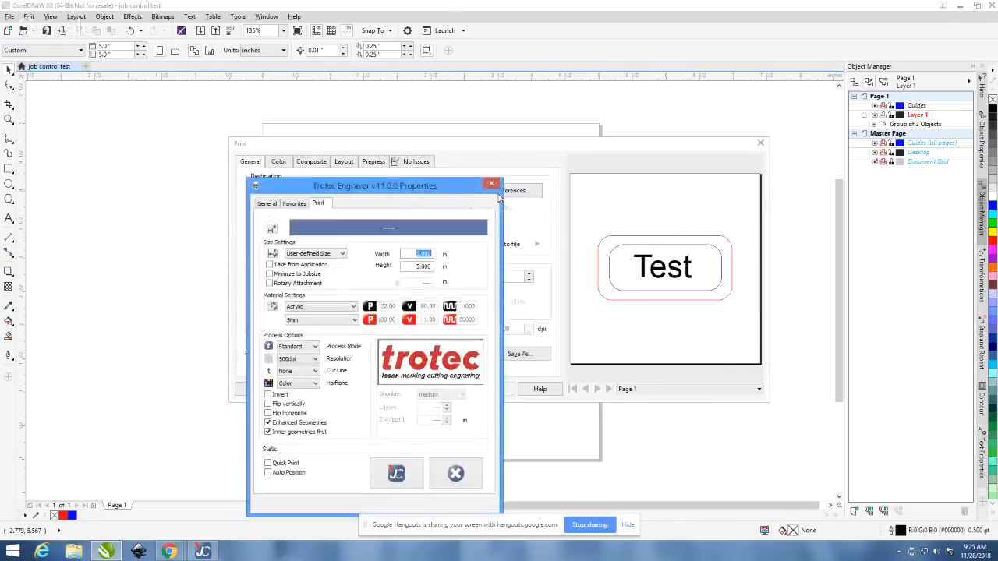
click(267, 204)
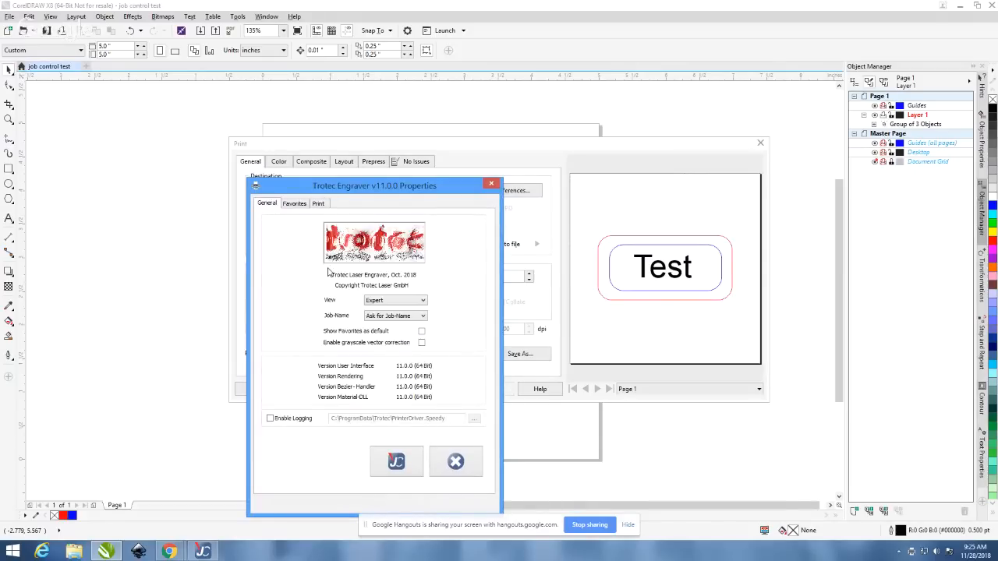
click(396, 316)
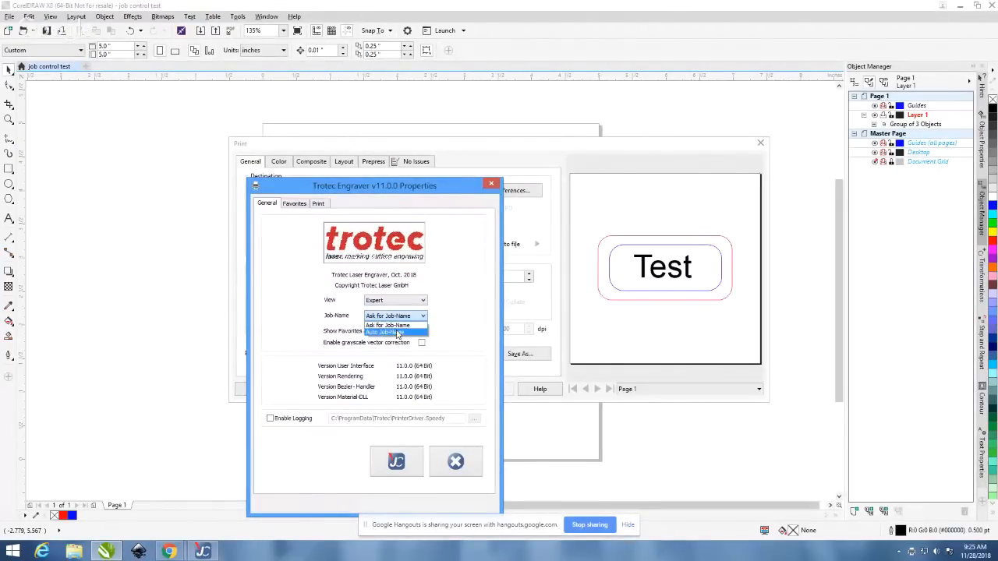
click(470, 321)
click(417, 303)
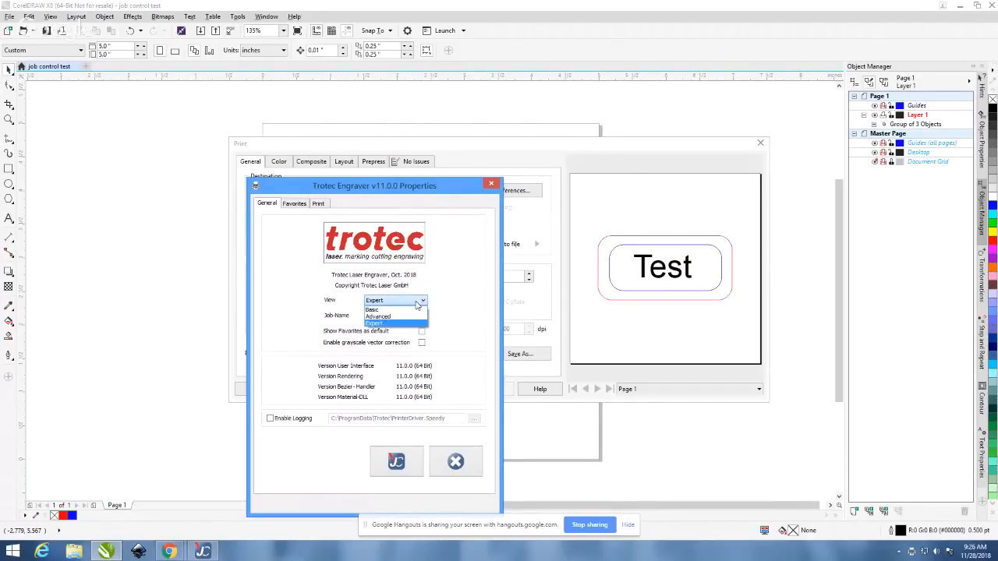
click(417, 303)
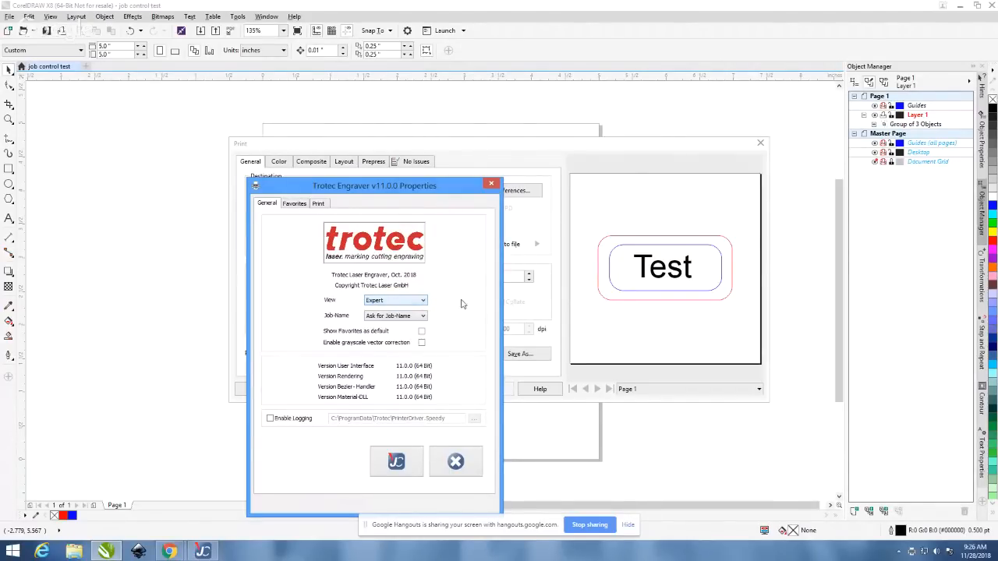
click(396, 462)
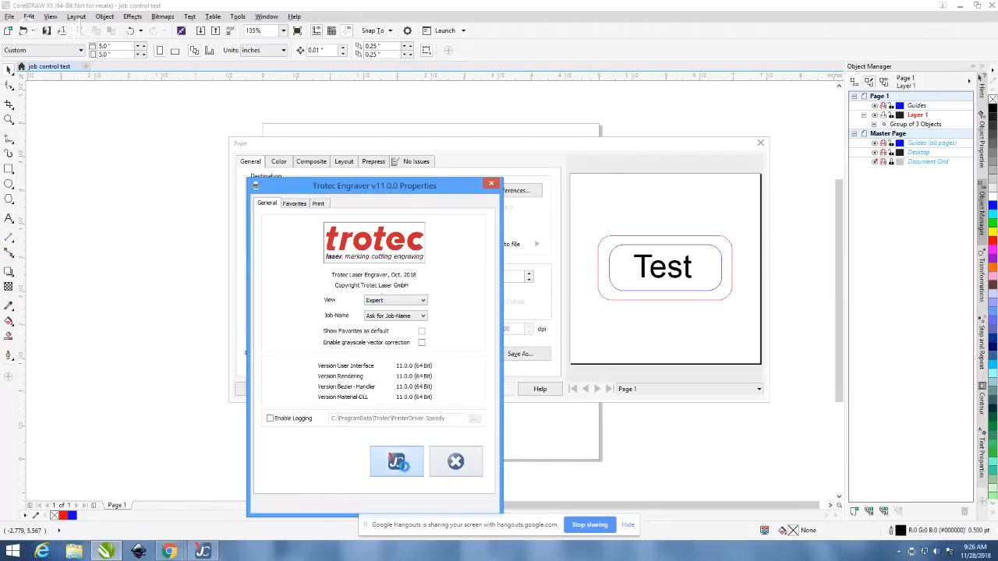
click(439, 389)
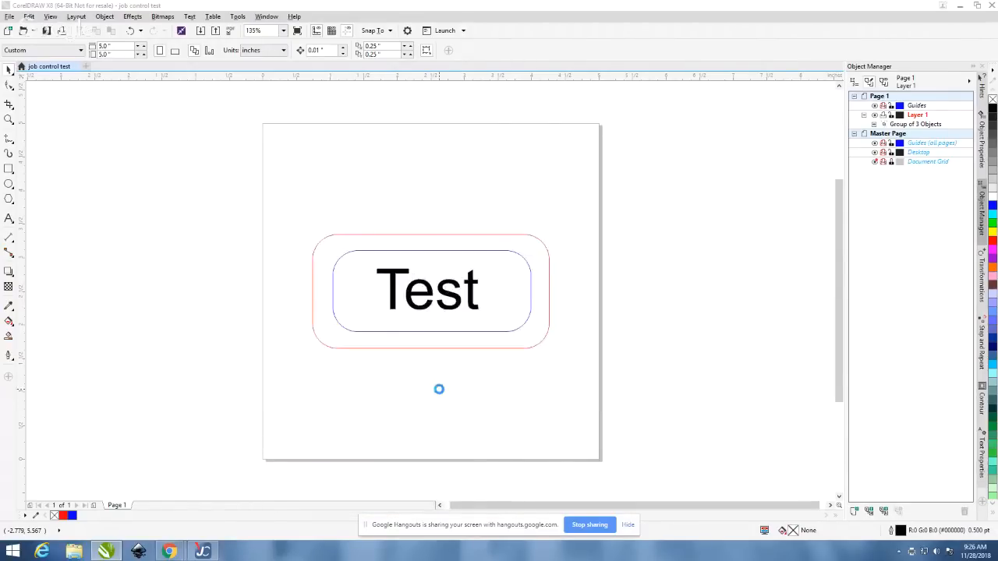
- Switch to Trotec JobControl, look through a few old jobs, and sort the job queue by date with the newest first
click(205, 551)
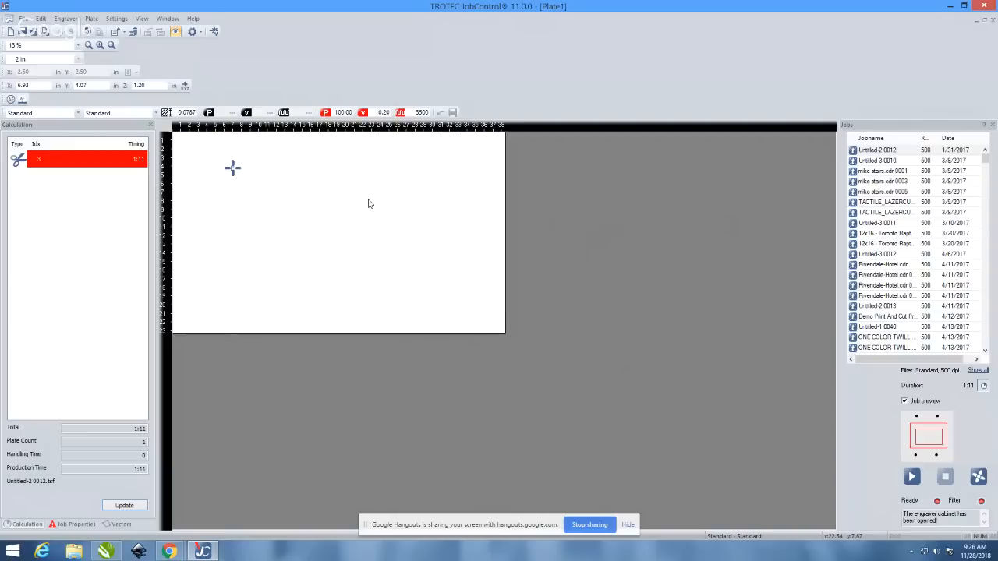
click(890, 151)
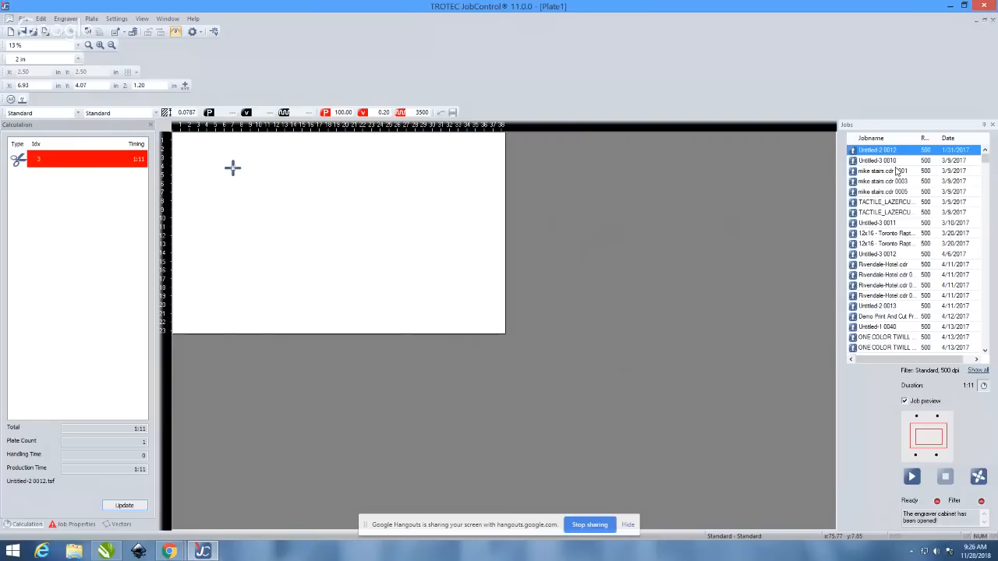
click(952, 161)
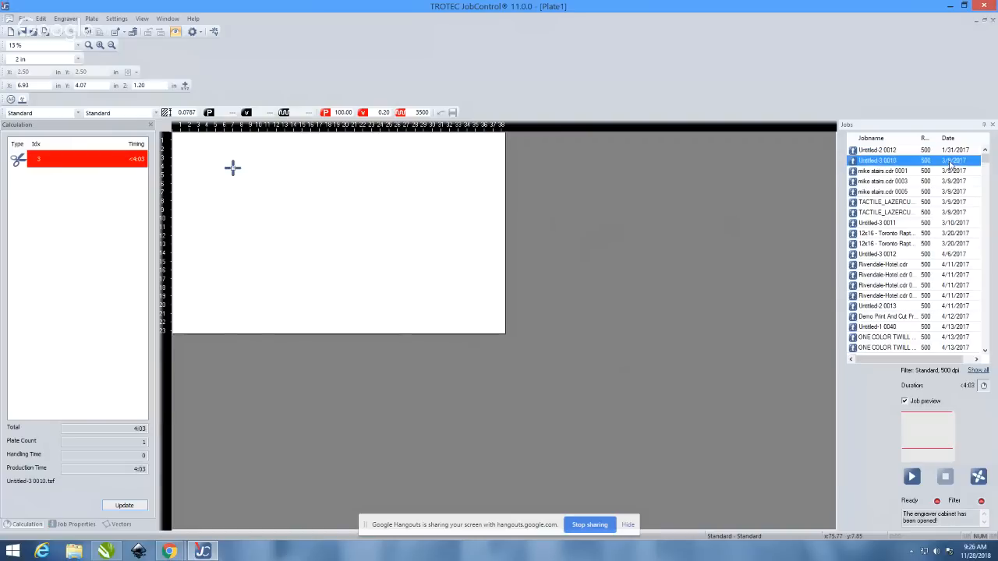
click(902, 172)
click(959, 140)
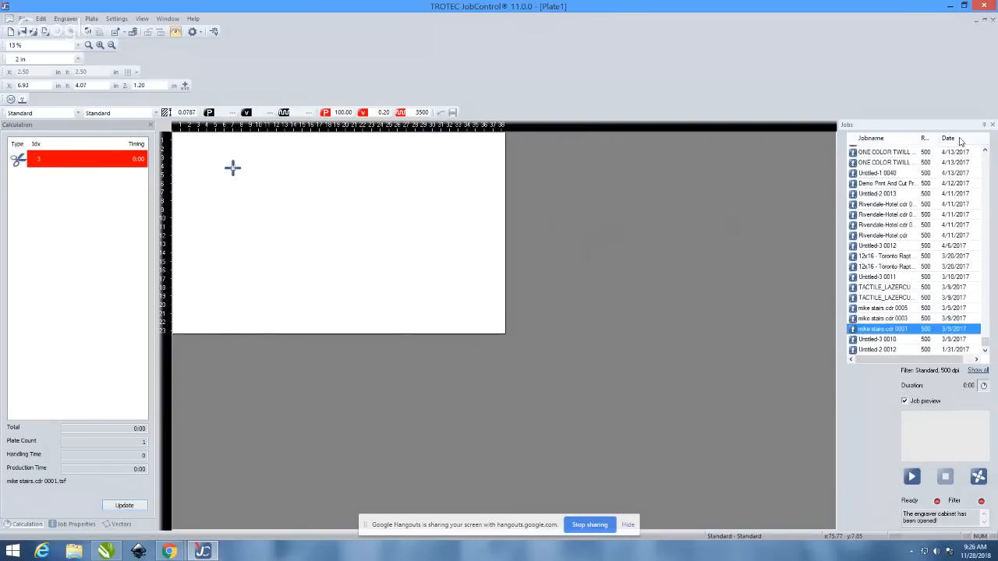
click(922, 351)
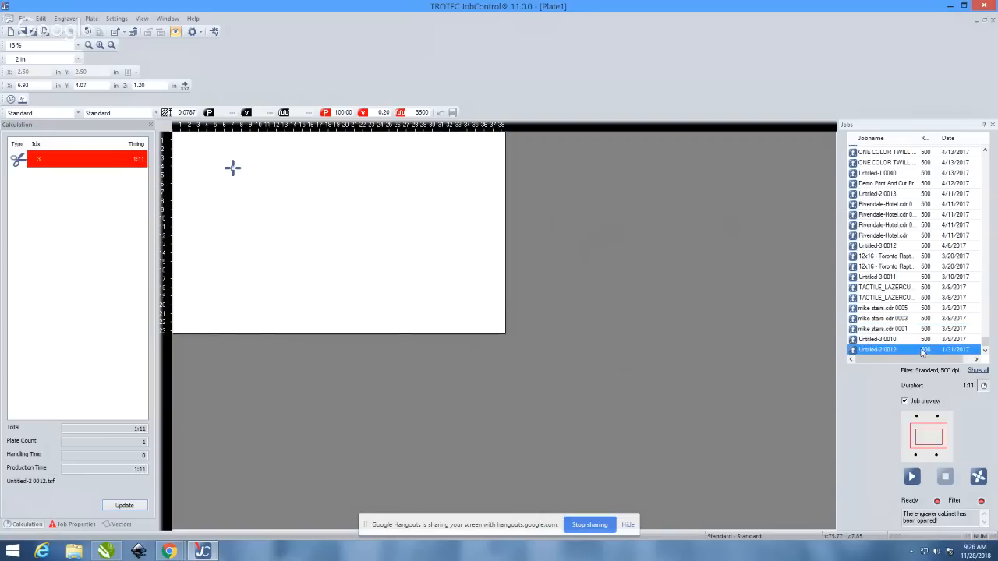
click(975, 340)
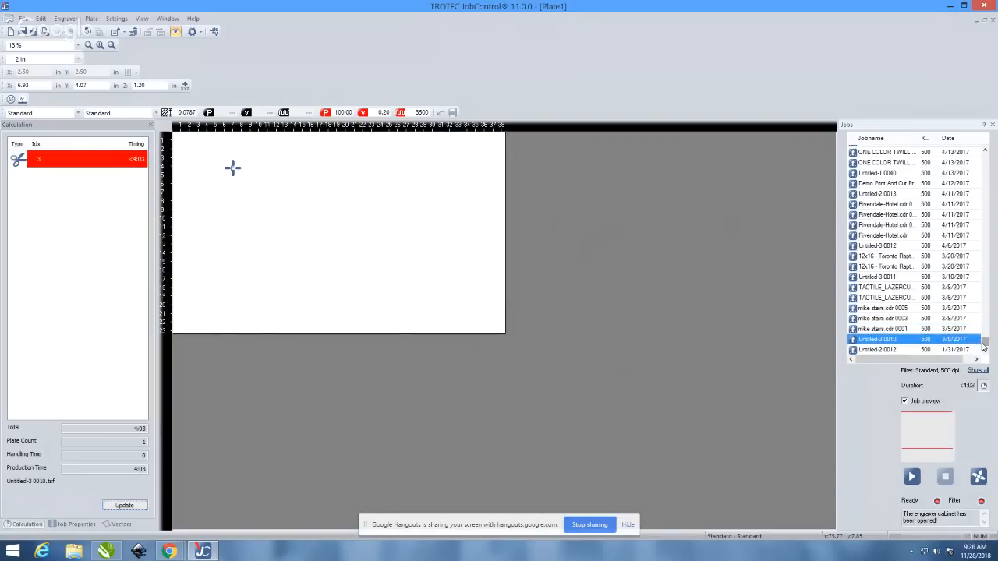
drag(985, 343, 984, 139)
- Compare the previews and process lists of the jobs Test 0011 and job control test 0001
click(901, 151)
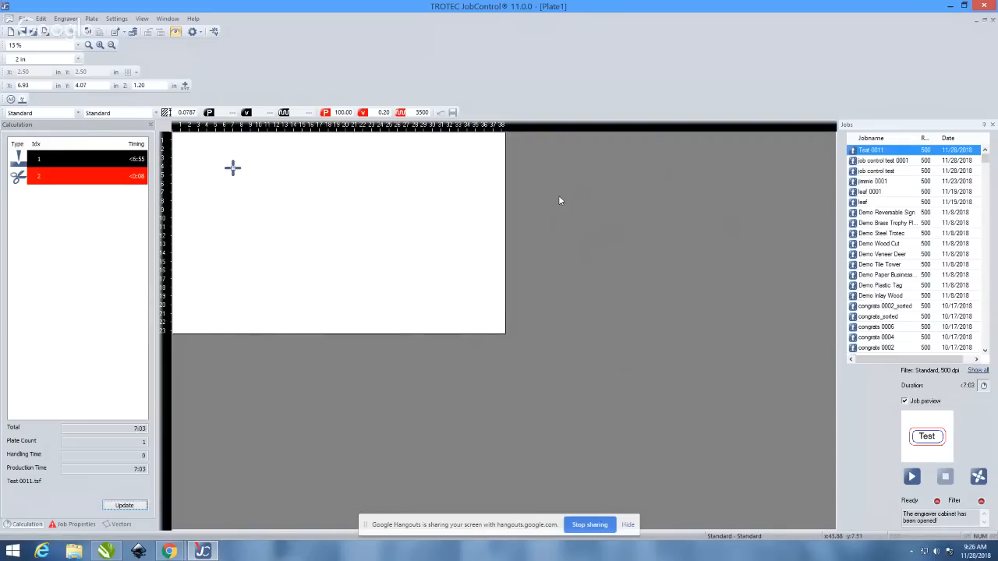
click(869, 161)
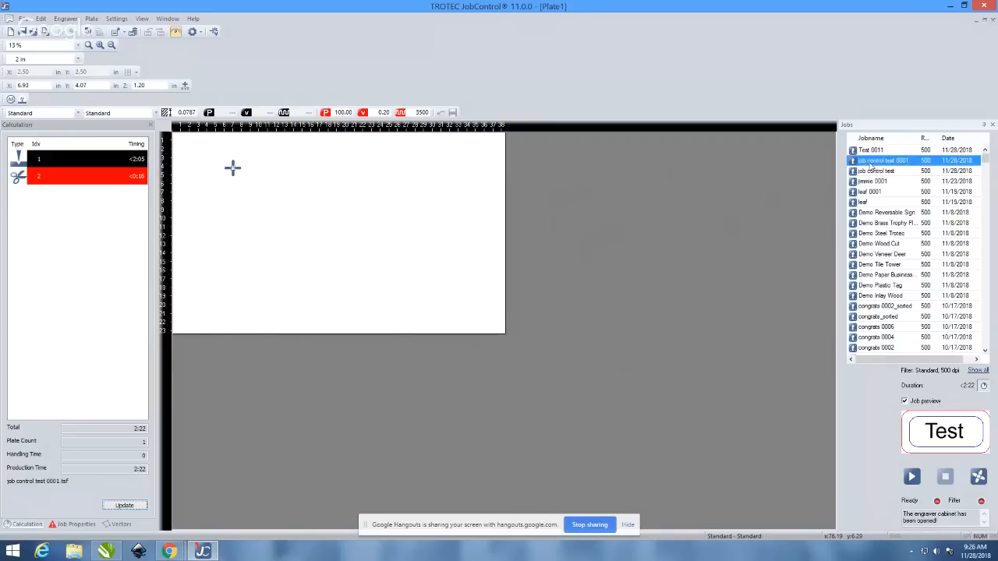
click(871, 152)
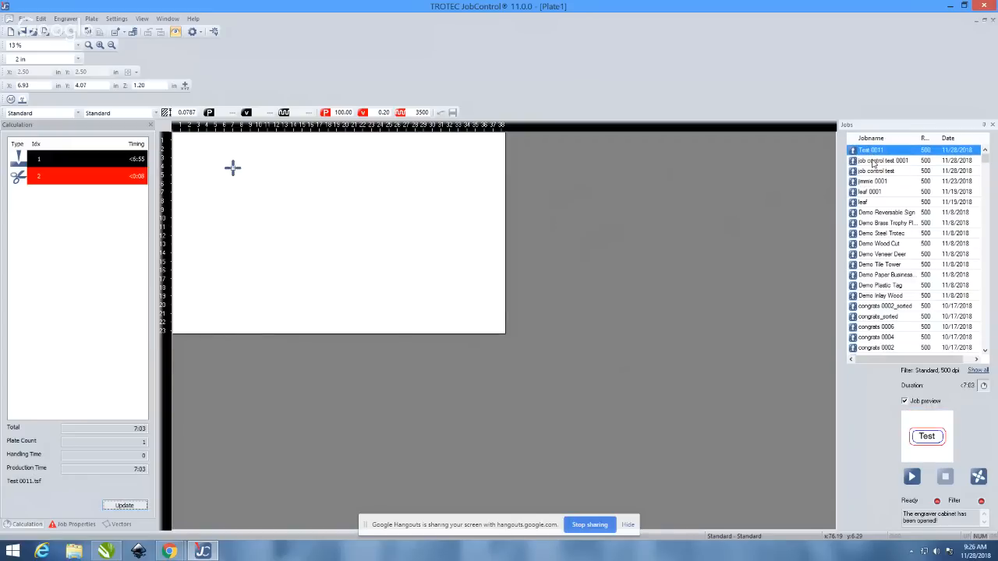
click(874, 162)
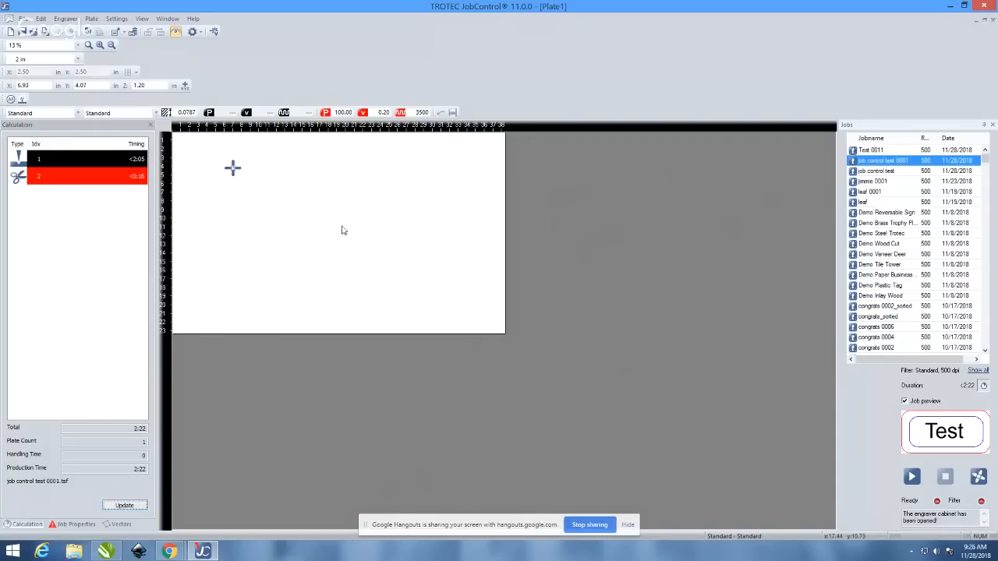
- Remove the material filter to list all jobs, and preview Test 0011, Demo Veneer Deer and congrats 0006
click(979, 371)
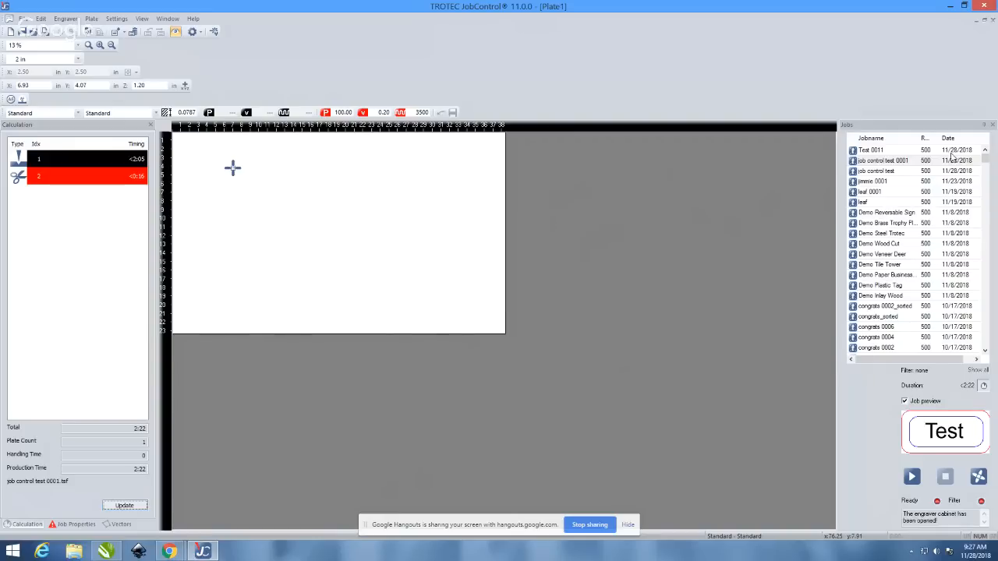
click(909, 152)
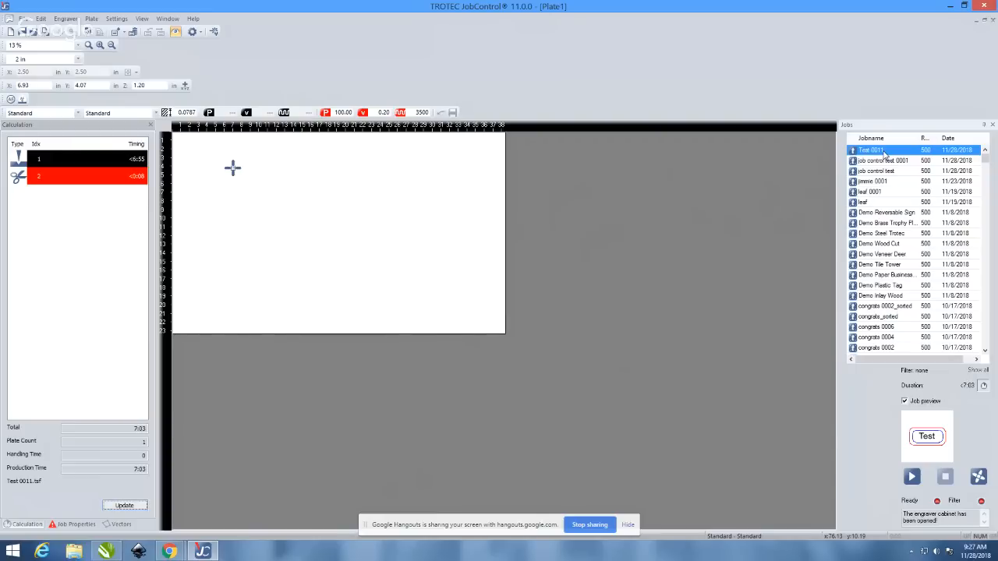
click(886, 253)
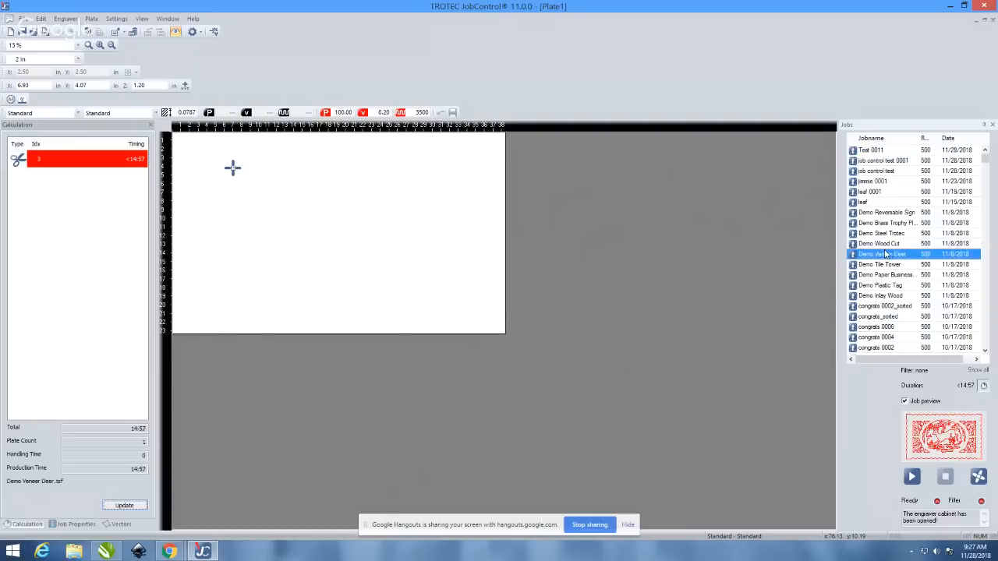
click(887, 327)
- Place the Test 0011 job on the plate and move it to about X 17.55 in, Y 7.66 in
click(881, 150)
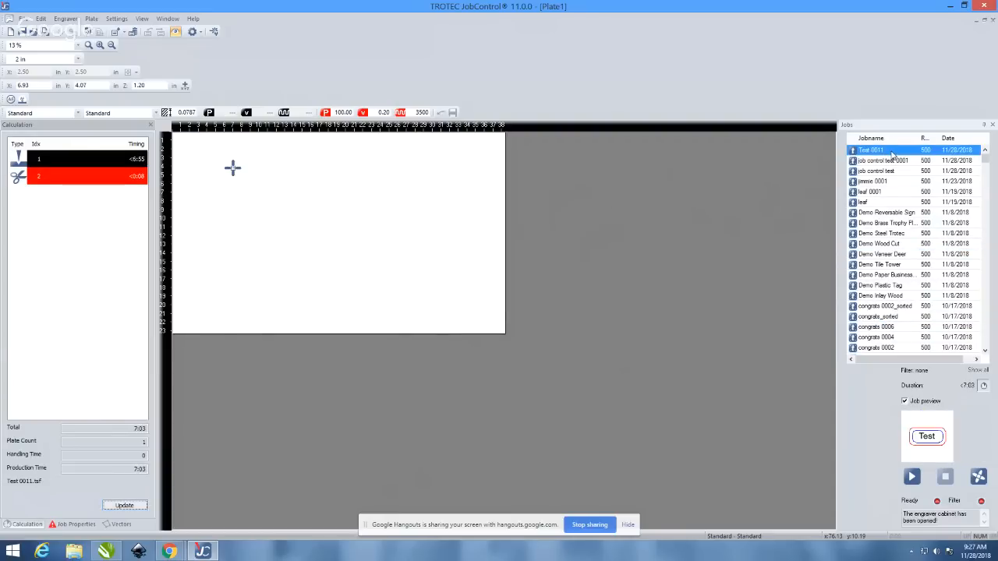
drag(892, 153, 369, 166)
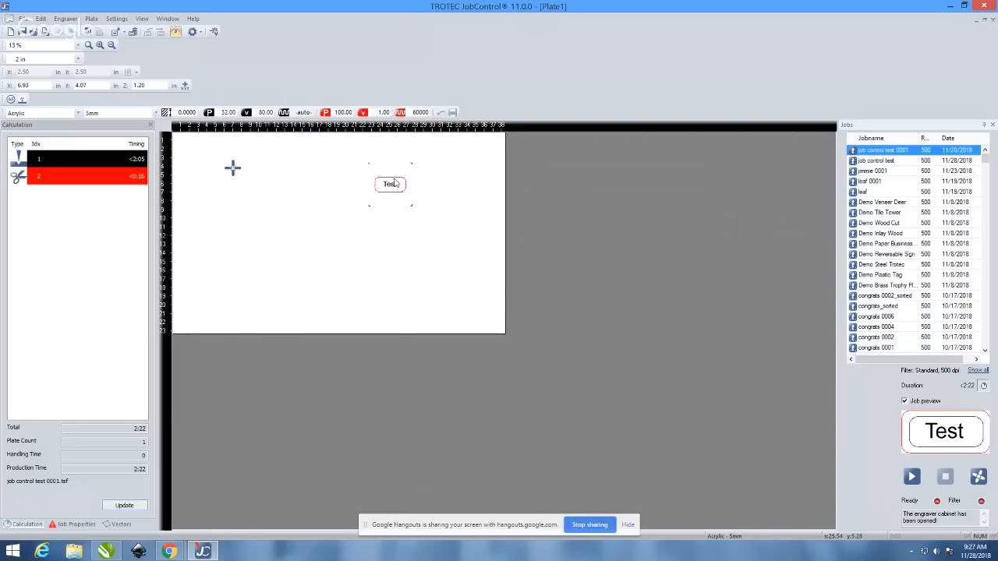
drag(392, 183, 904, 163)
double_click(890, 152)
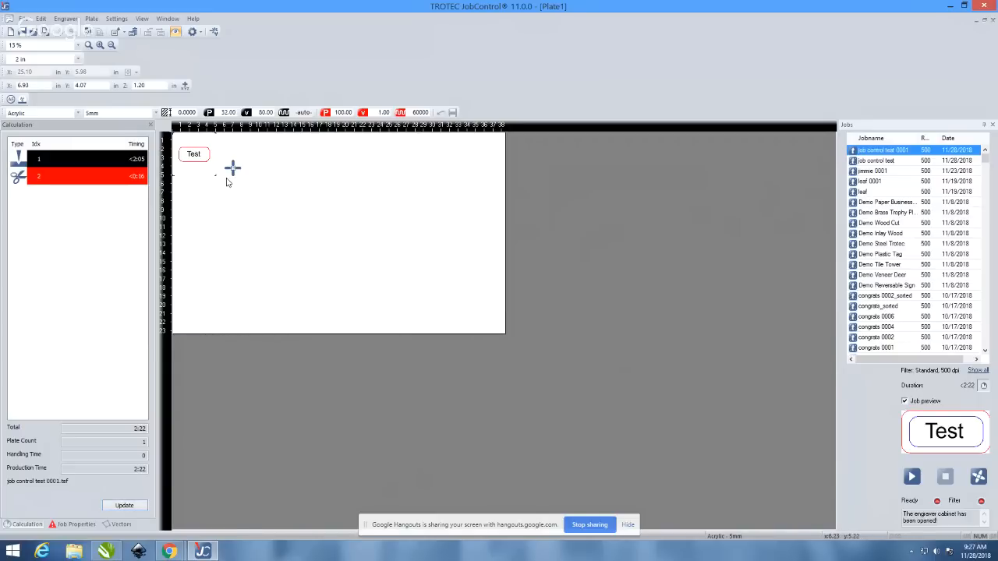
drag(202, 170, 327, 197)
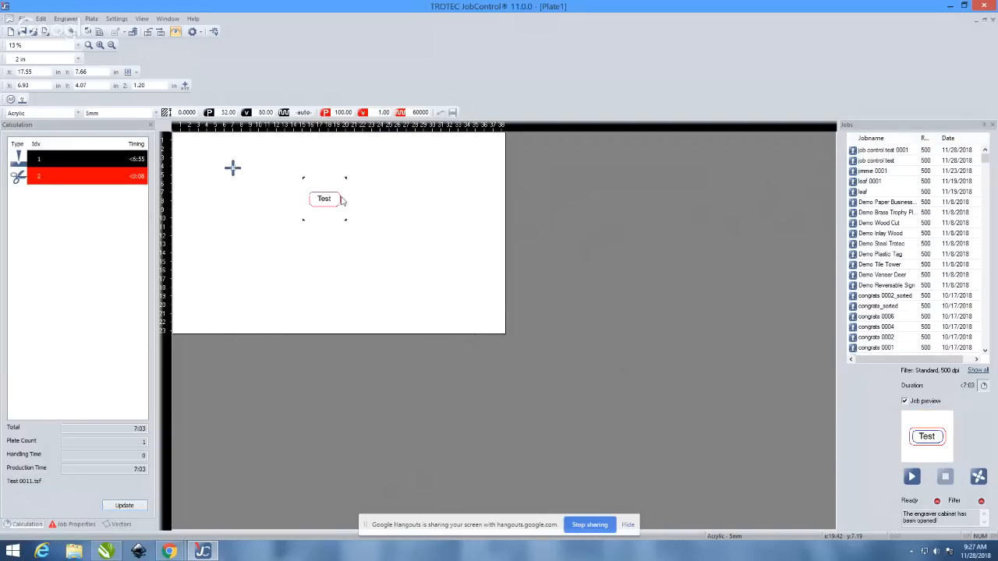
- Review the Acrylic 5mm parameters in the material database without changing them, and examine the placed job at different zoom levels
double_click(362, 251)
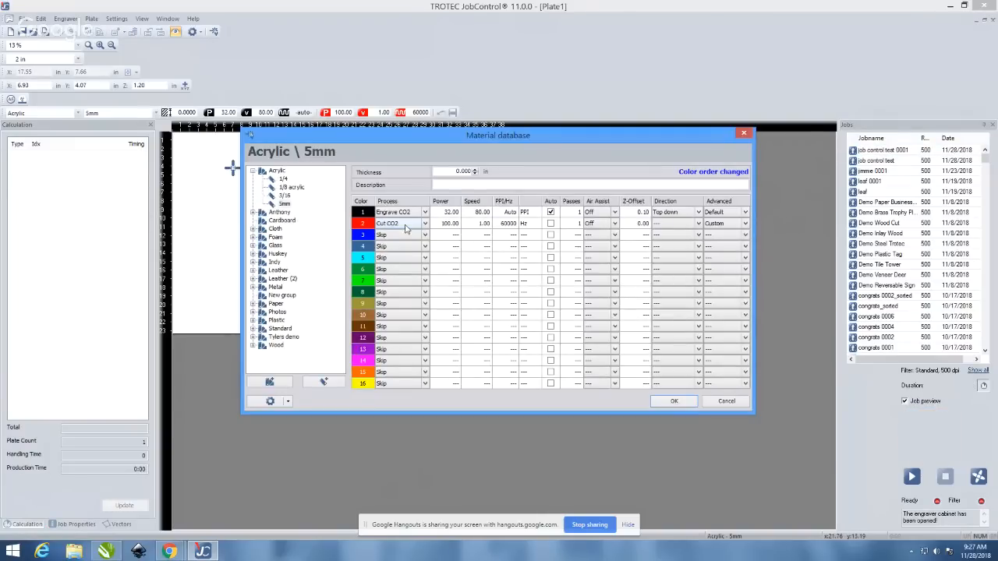
click(736, 404)
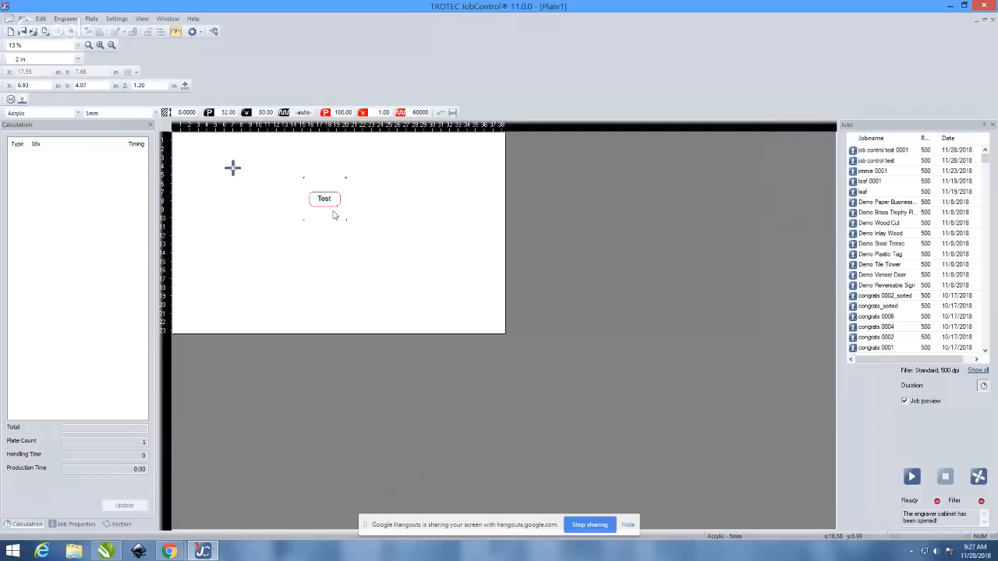
scroll(481, 286, up, 1)
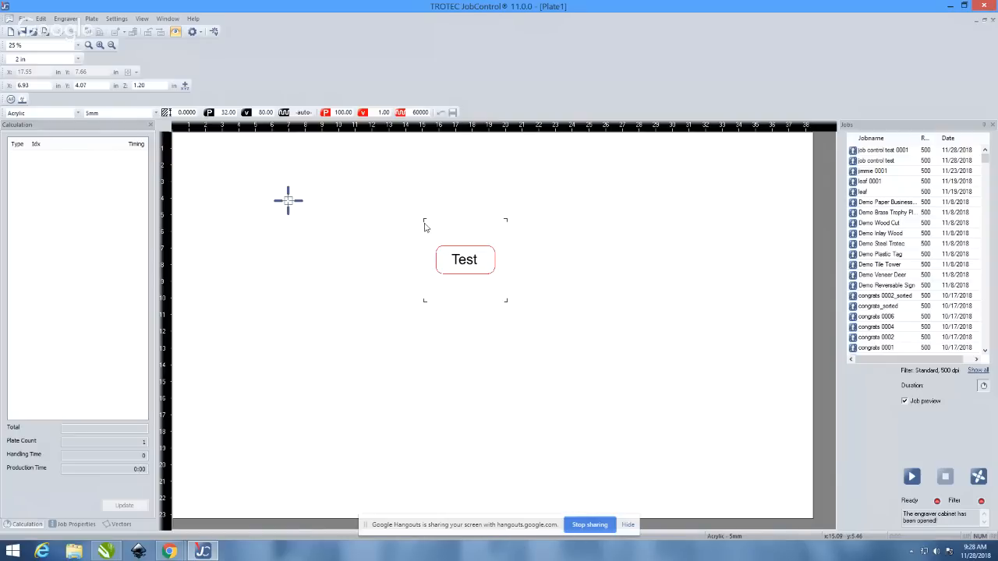
scroll(465, 223, down, 2)
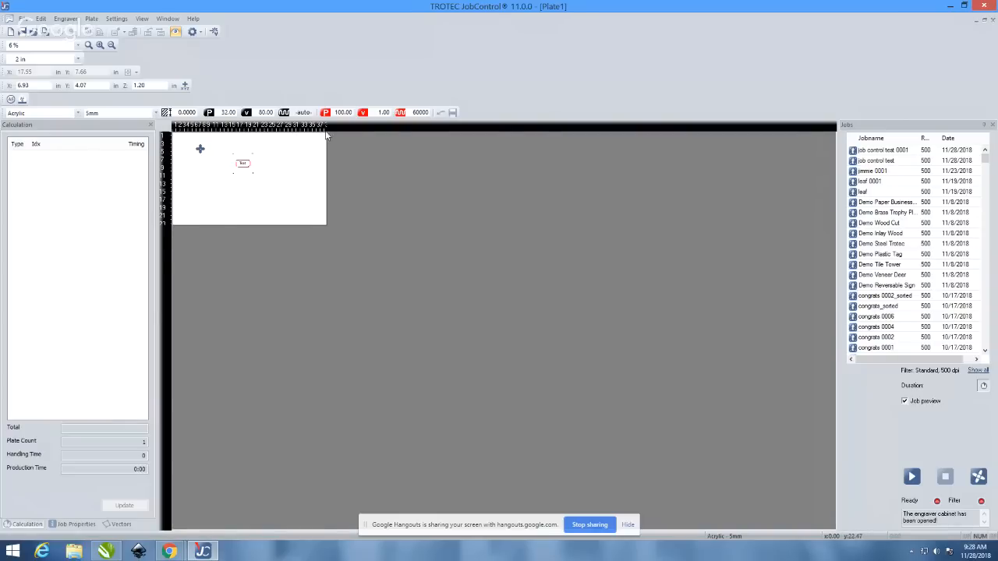
- Move the Test job to the plate's upper right area and down to about X 33.42 in, Y 17.10 in
drag(243, 161, 314, 151)
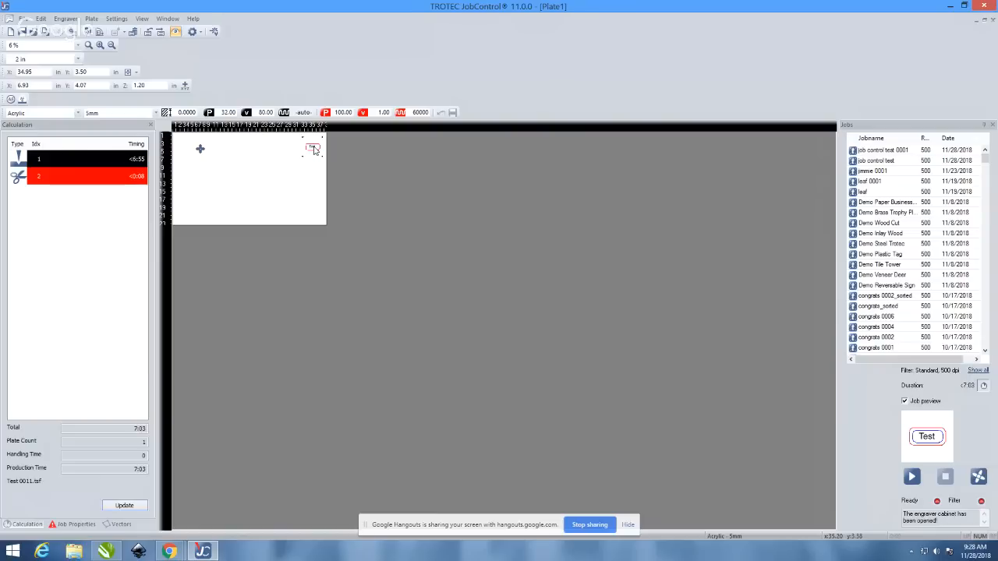
mouse_move(314, 148)
mouse_down()
mouse_move(282, 170)
mouse_move(309, 149)
mouse_up()
scroll(282, 167, up, 1)
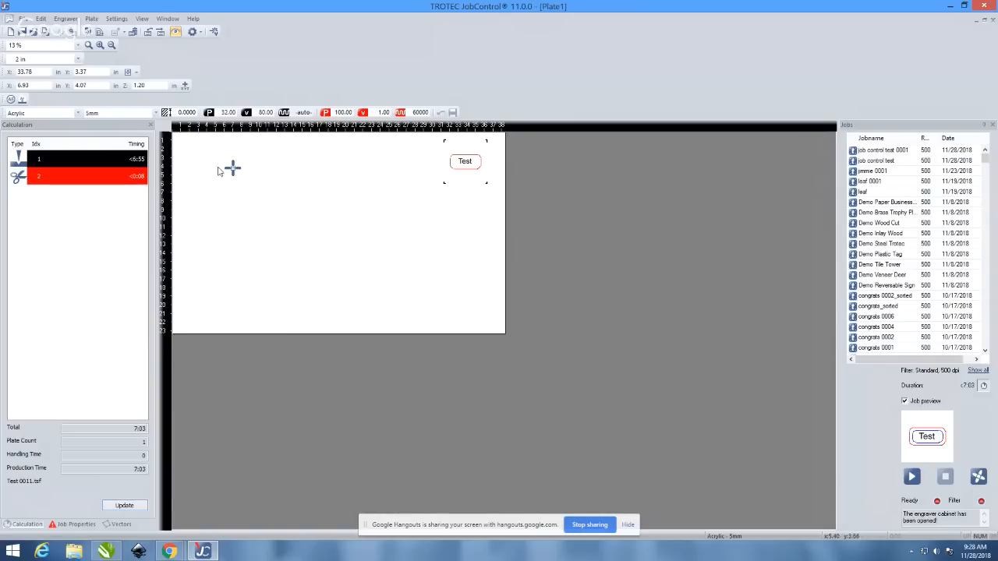
drag(464, 161, 461, 284)
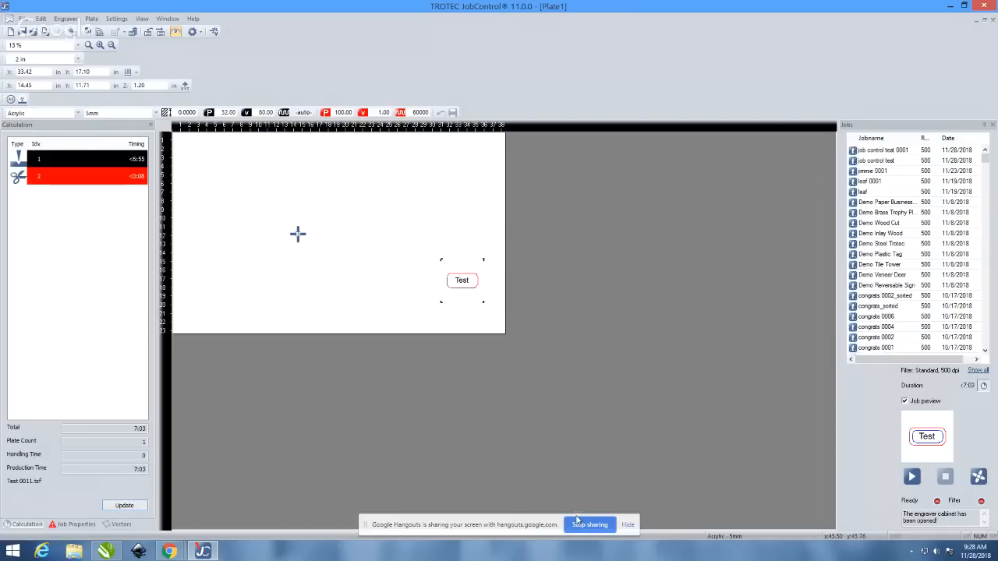
- Switch to the Google Hangouts window in Chrome to check the shared screen
click(162, 552)
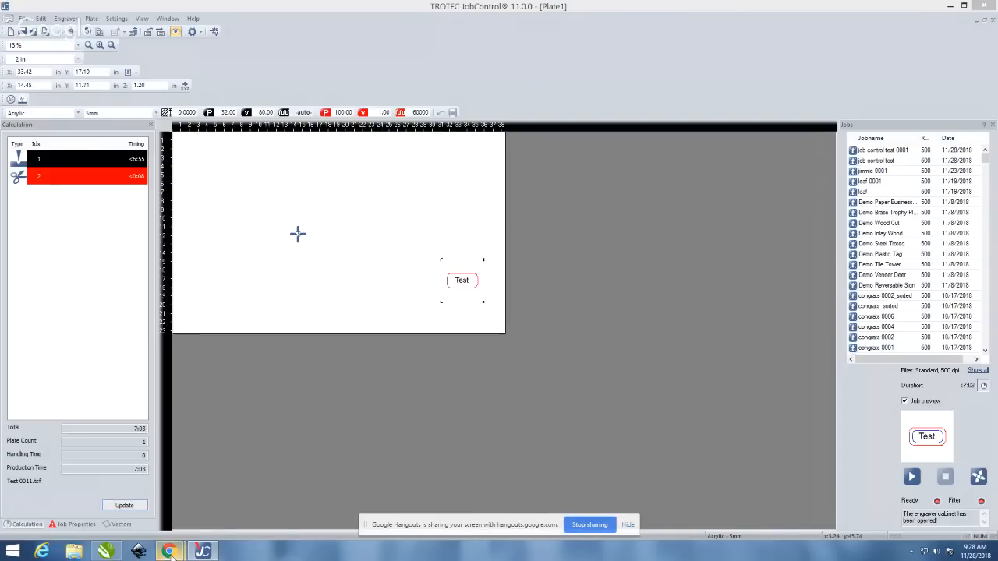
click(138, 520)
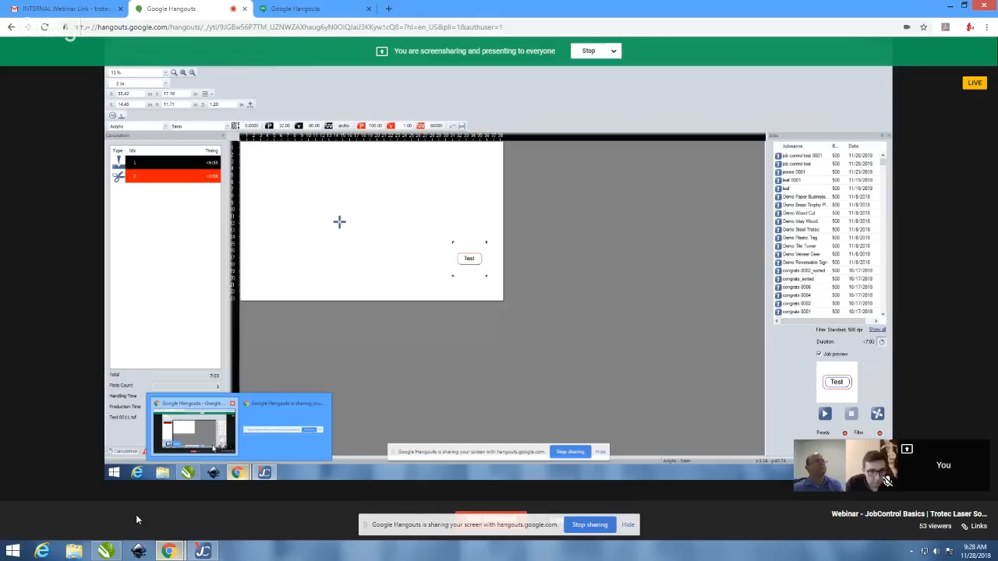
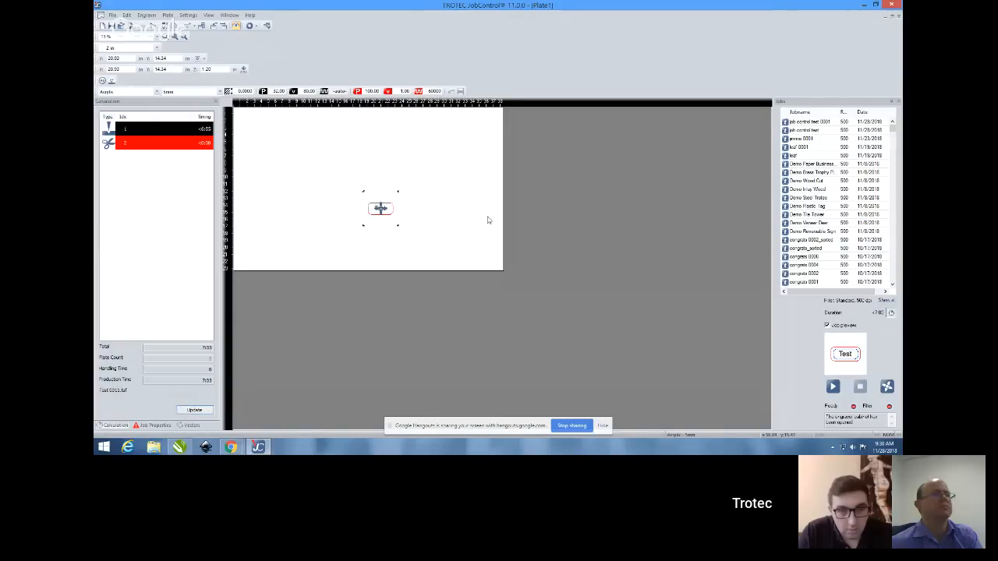
- Switch to CorelDRAW and review the size and process options in the Trotec Engraver print settings
scroll(339, 220, up, 2)
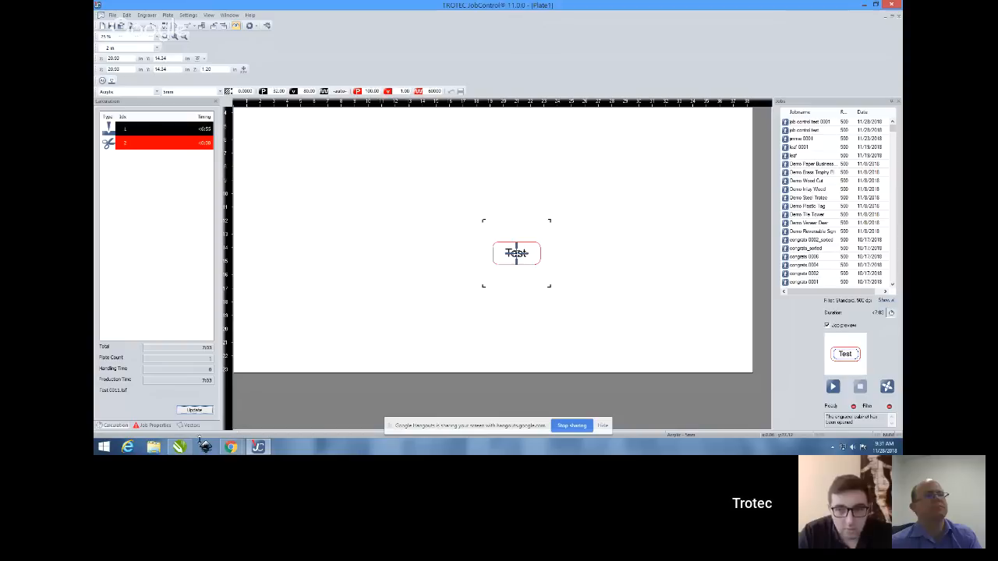
click(180, 447)
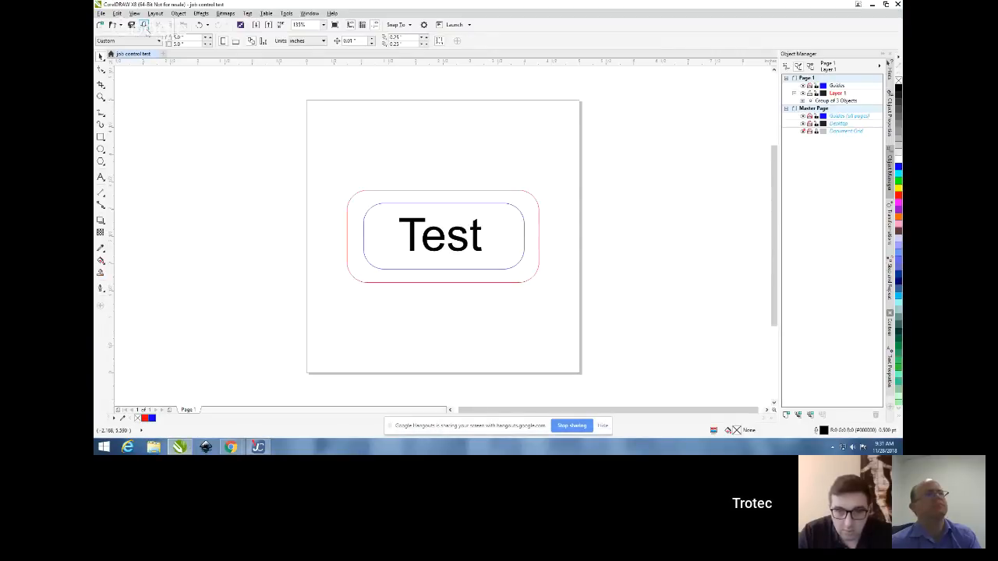
click(144, 24)
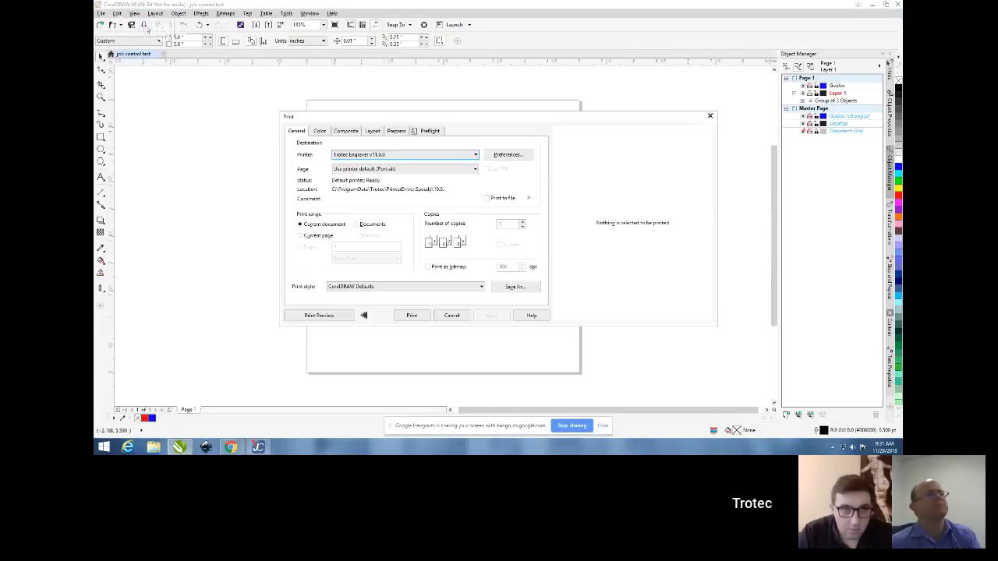
click(508, 155)
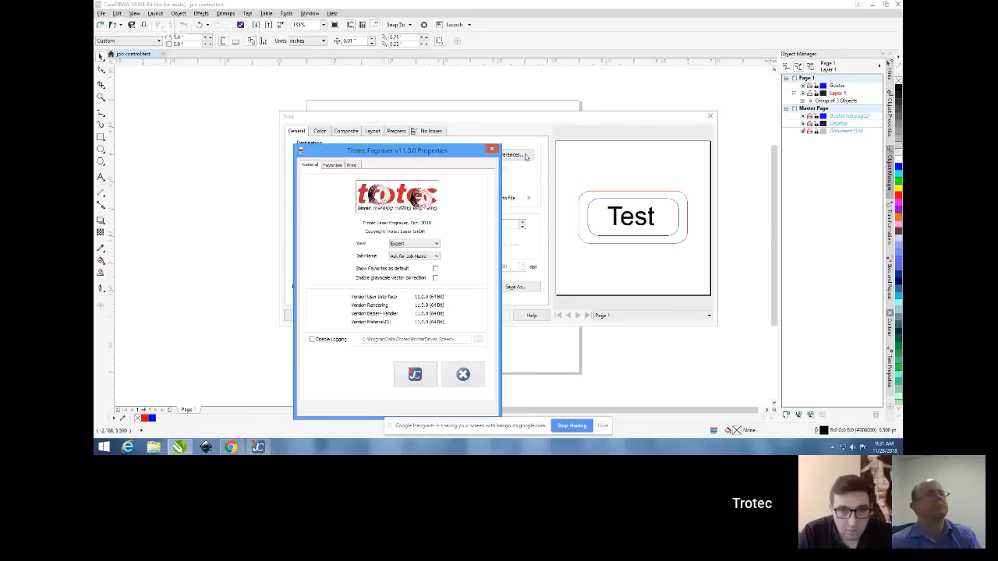
click(352, 165)
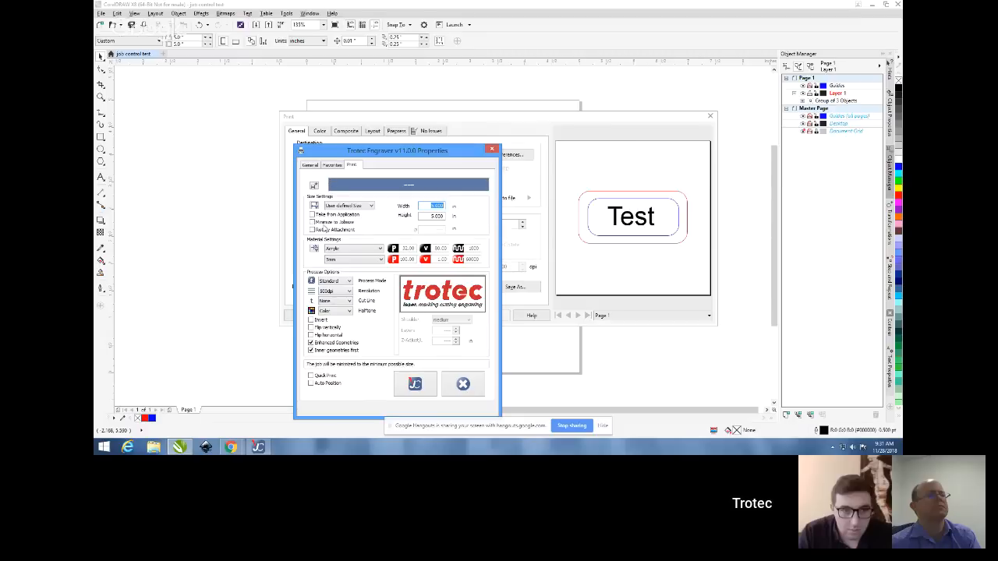
- Switch back to Trotec JobControl, replace the plate's Test job with job control test 0001, and move it to about X 25.02 in, Y 14.51 in
click(265, 447)
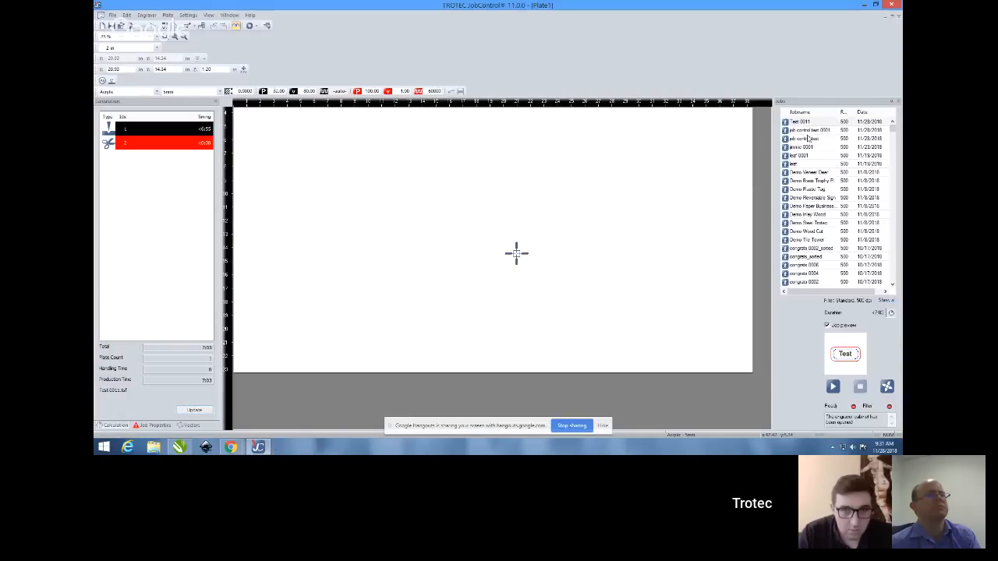
click(809, 131)
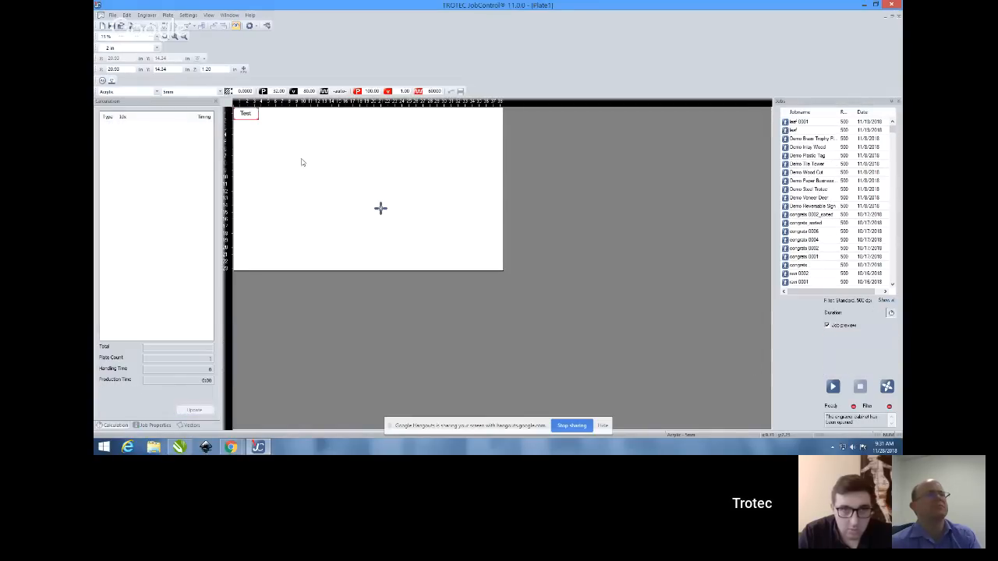
drag(407, 229, 407, 216)
scroll(406, 215, up, 1)
scroll(505, 252, up, 1)
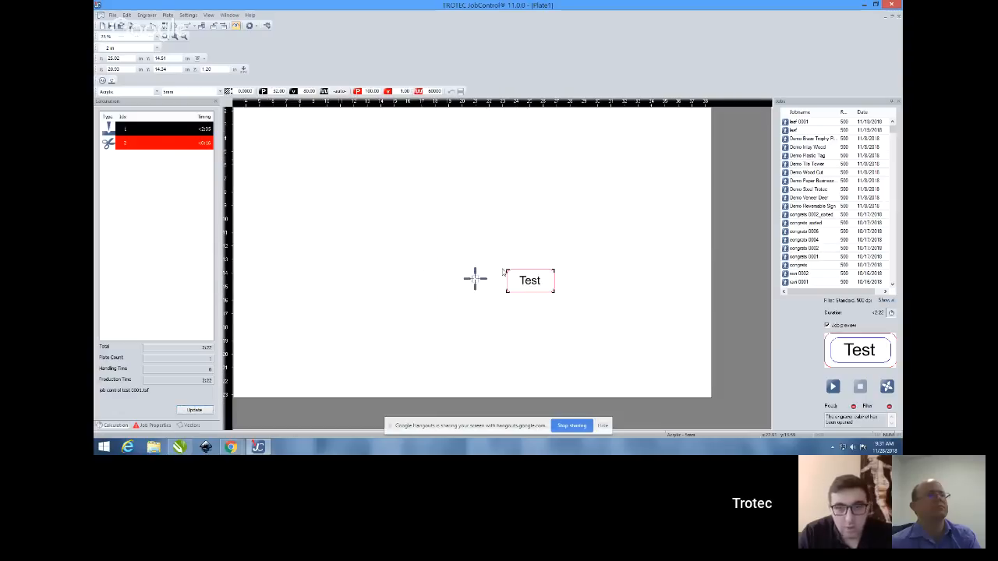
- Move the Test job across the plate to about X 12.85 in, Y 12.90 in
scroll(499, 273, down, 1)
scroll(503, 272, down, 1)
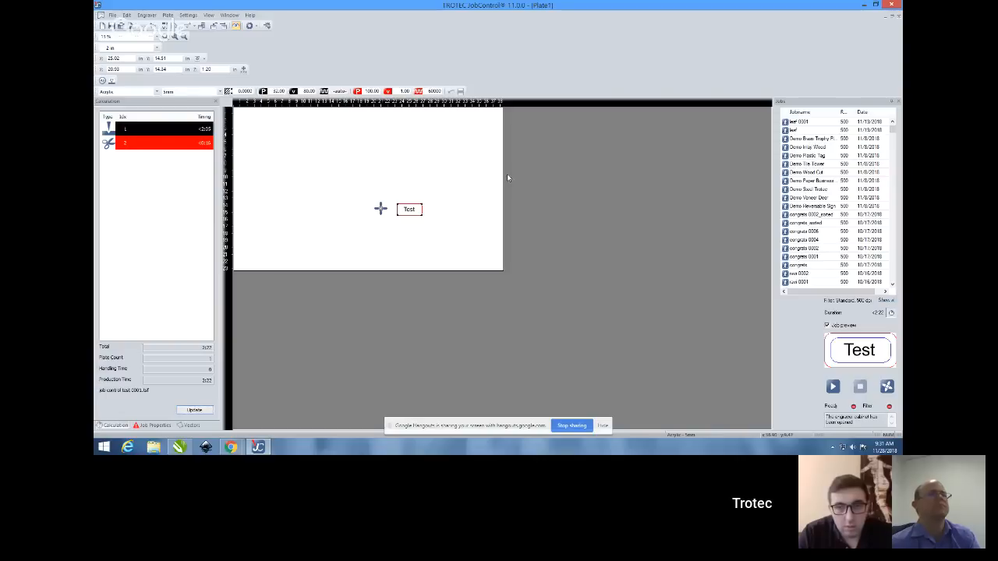
click(431, 220)
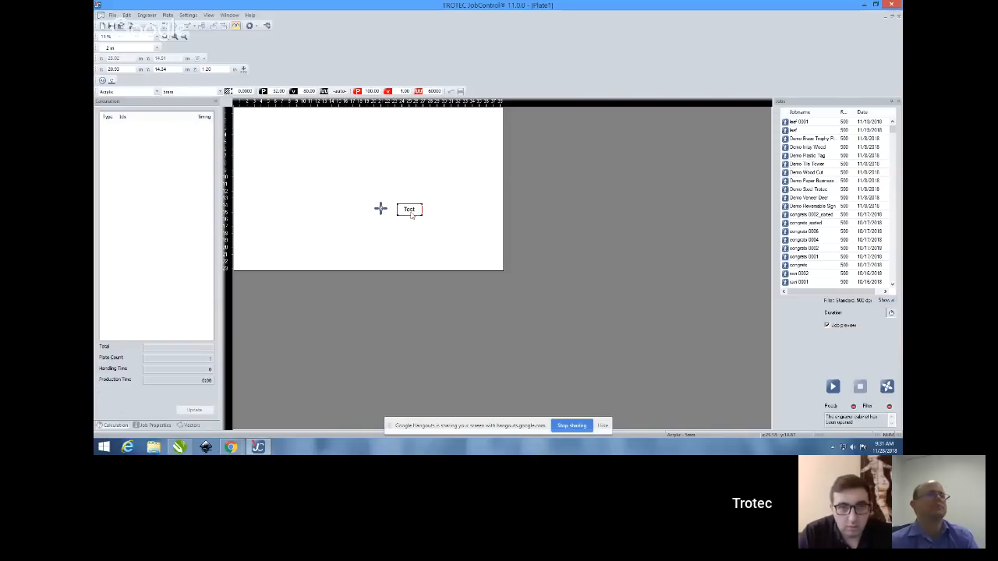
click(411, 214)
drag(411, 213, 322, 200)
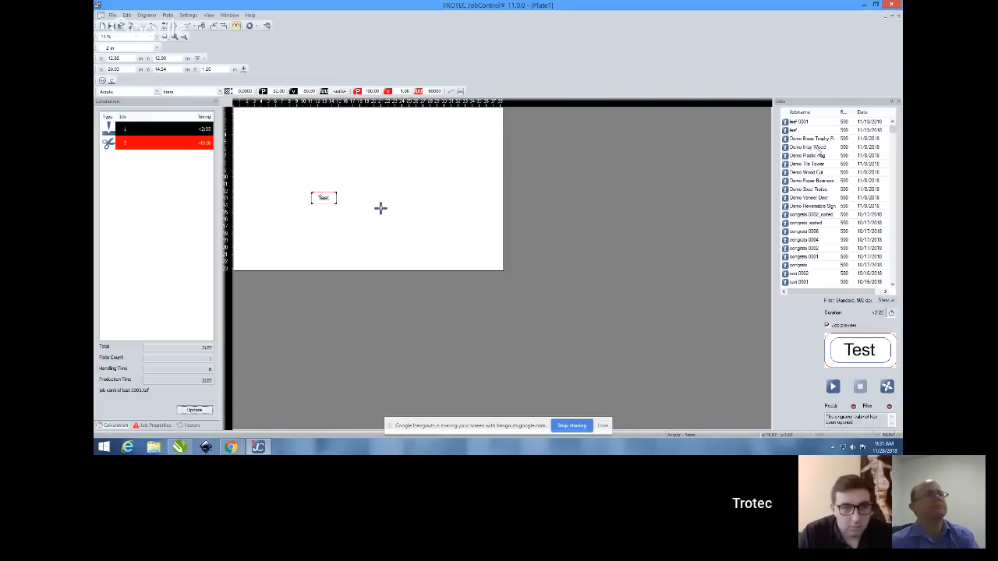
- Preview the two leaf jobs in the job queue and sort the queue by date with the newest first
click(826, 122)
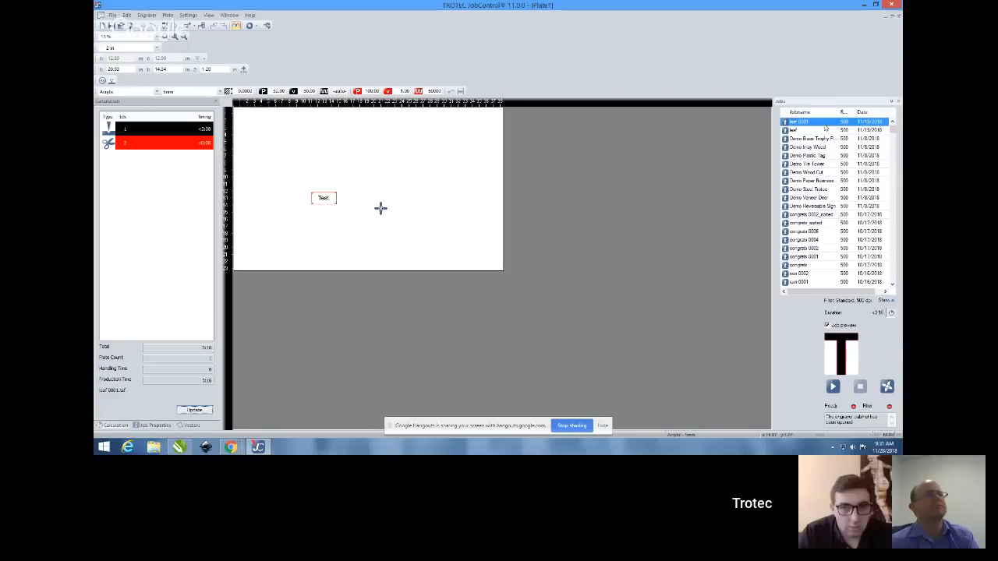
click(822, 130)
click(874, 114)
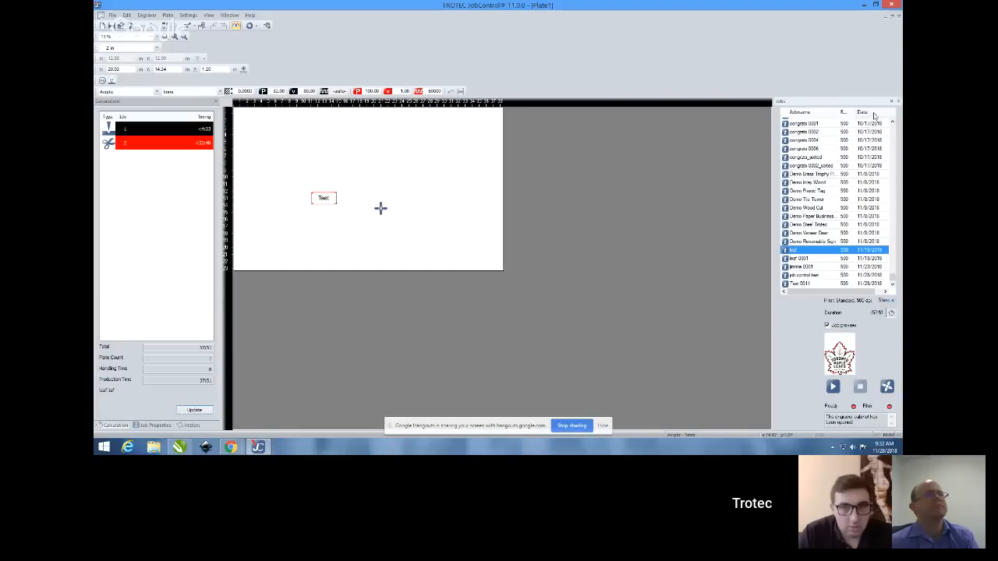
click(874, 115)
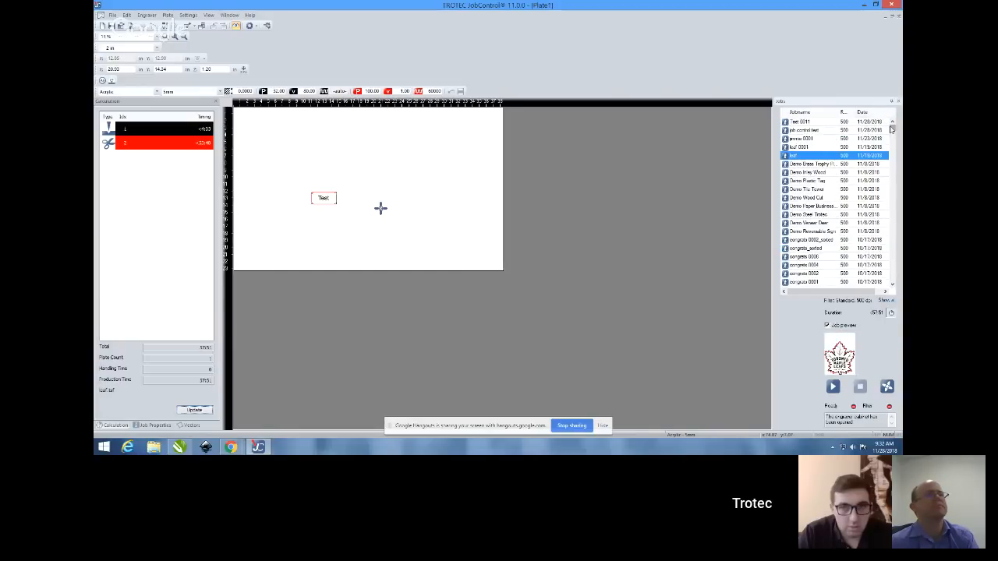
- Place the Test 0011 job in the plate's upper left corner and return it to the job queue
click(841, 123)
drag(832, 125, 250, 125)
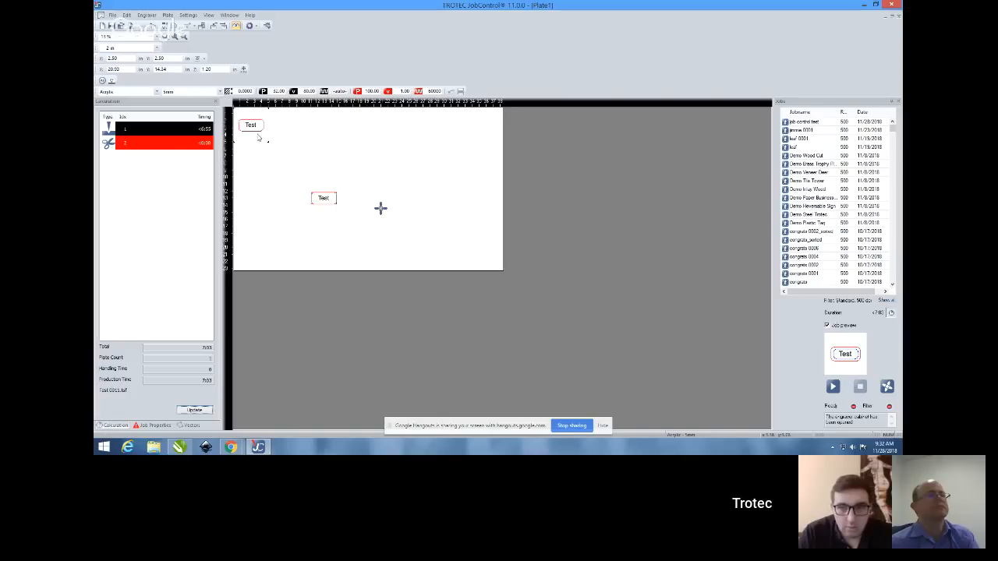
drag(259, 137, 806, 160)
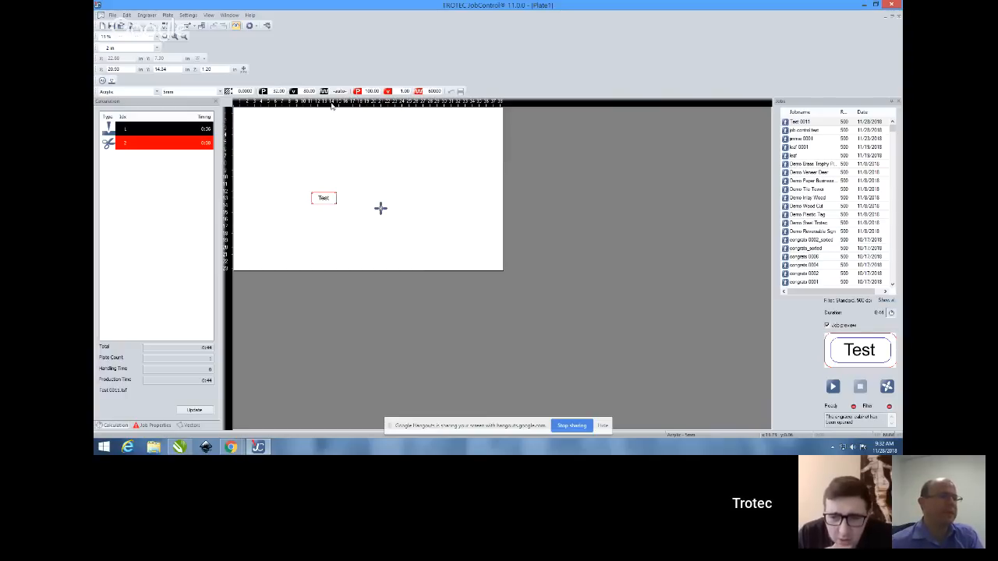
- Review the General page of the program options and close the options without changes
click(195, 16)
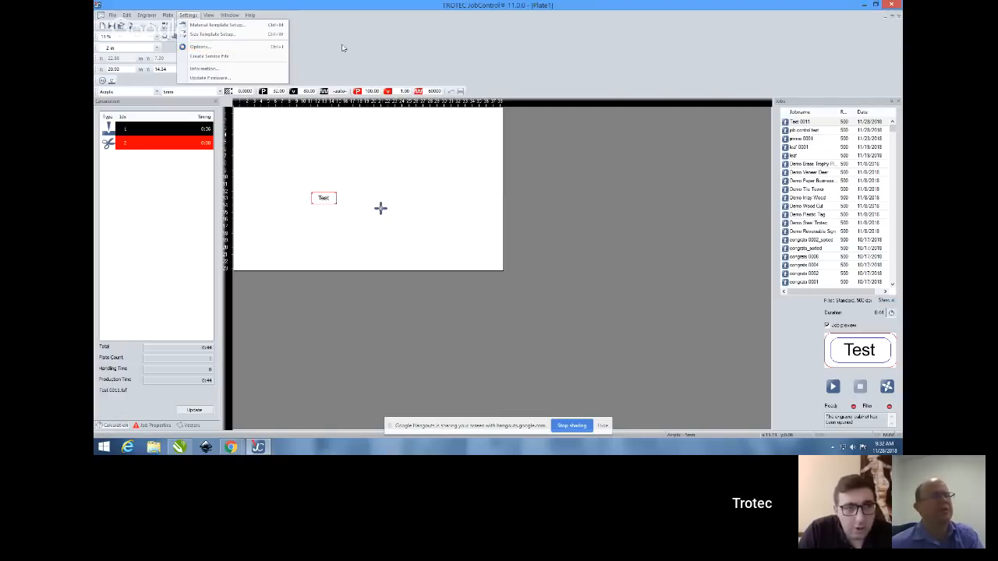
click(210, 48)
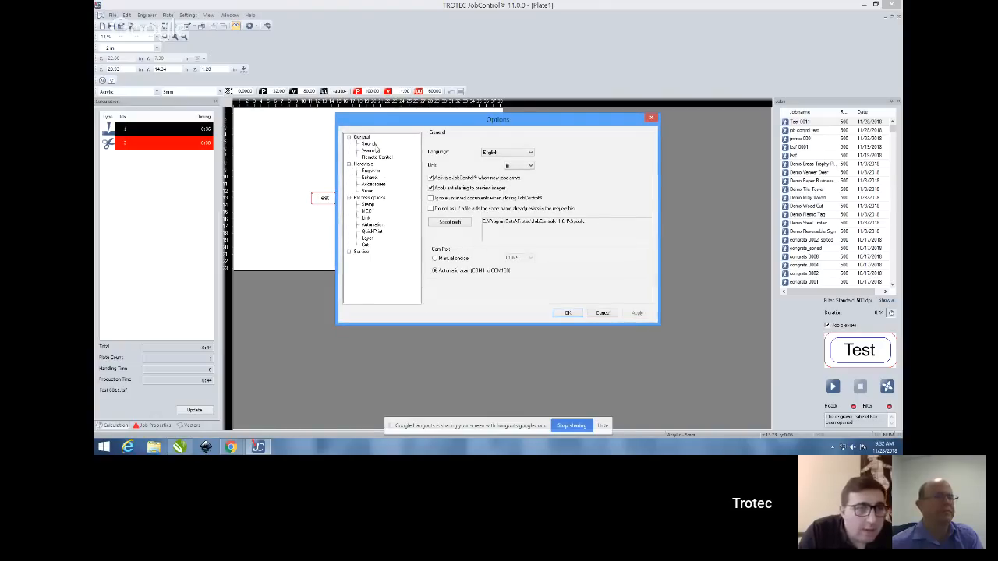
click(603, 313)
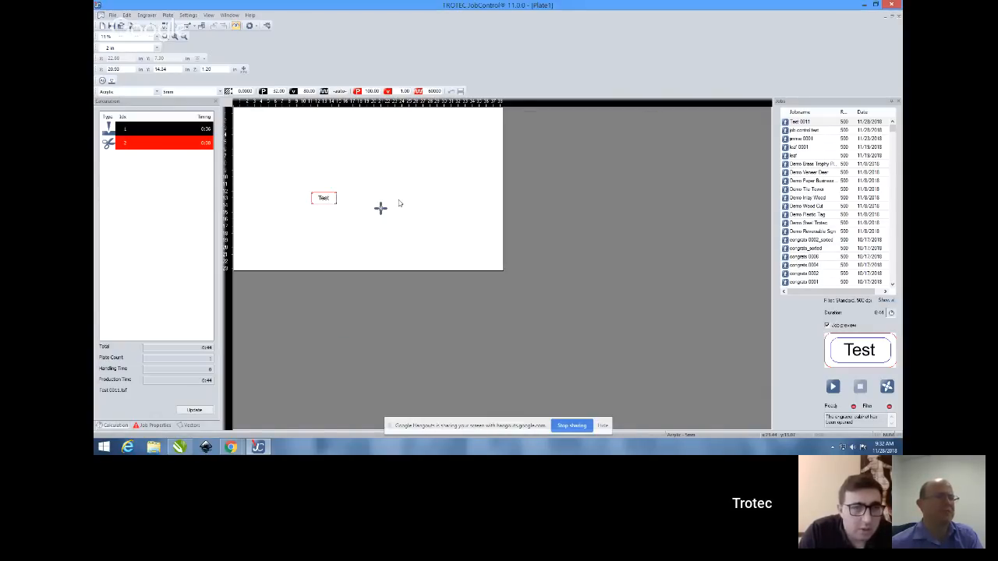
click(188, 15)
click(198, 48)
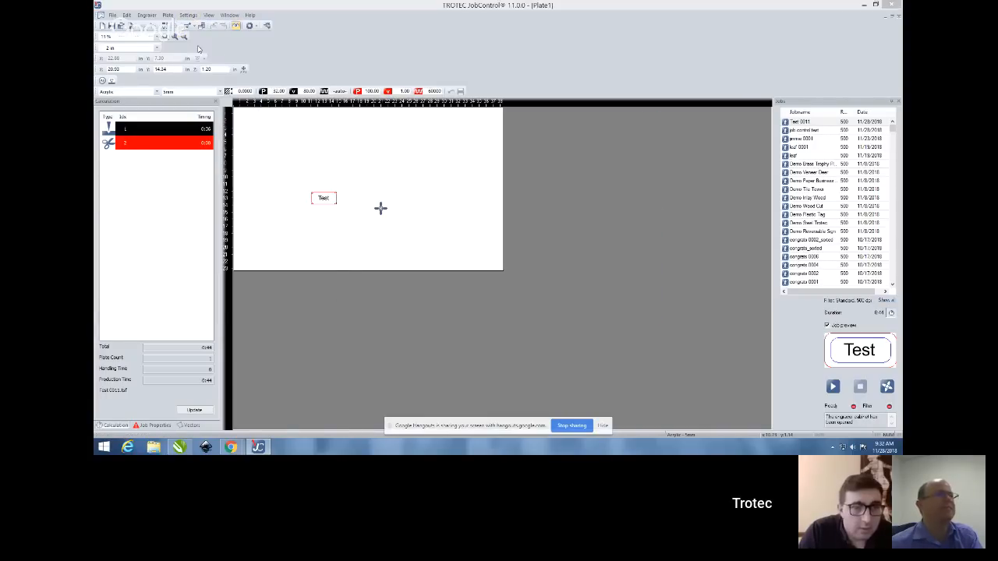
click(614, 313)
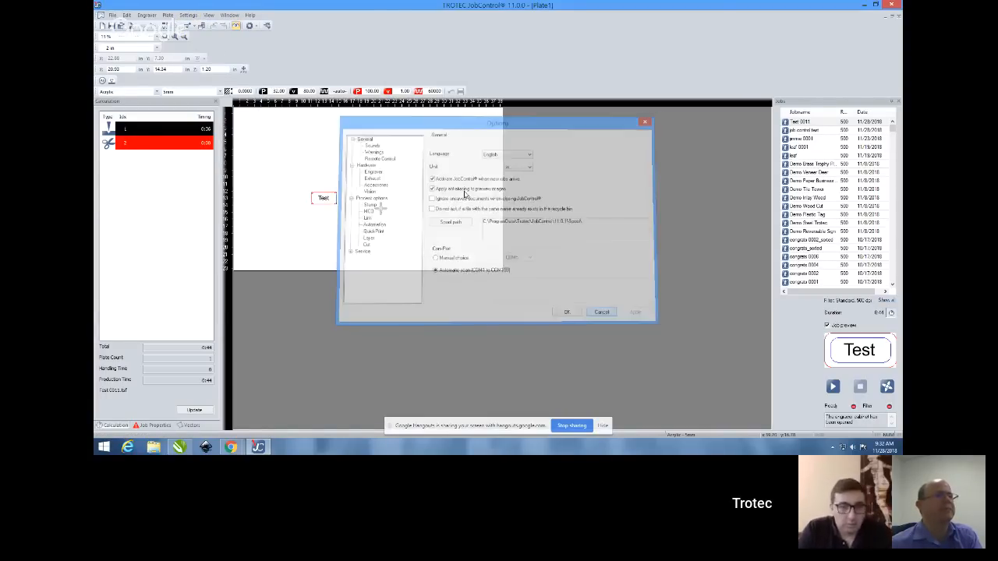
- Set the measurement unit to mm in the General options and apply the change
click(251, 26)
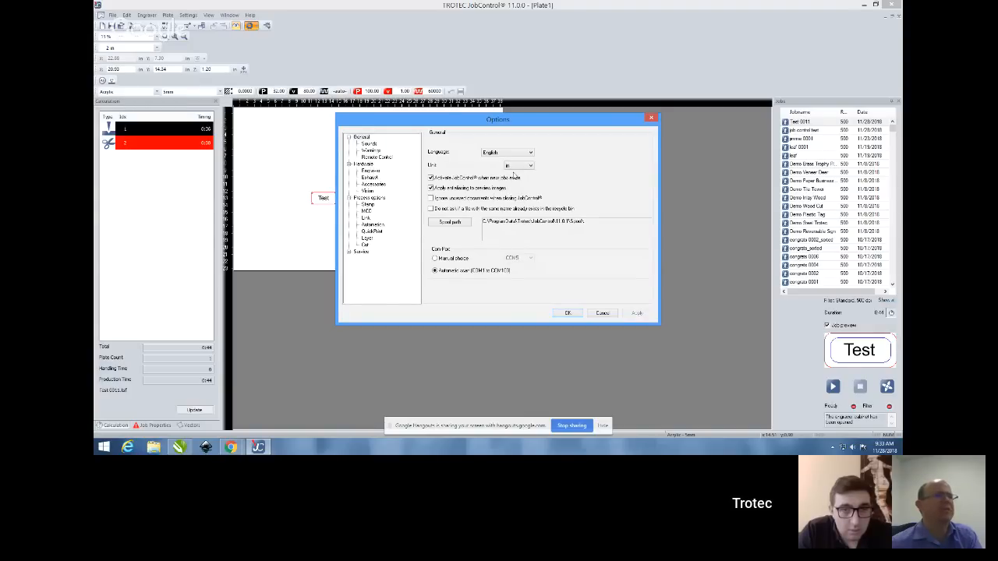
click(529, 167)
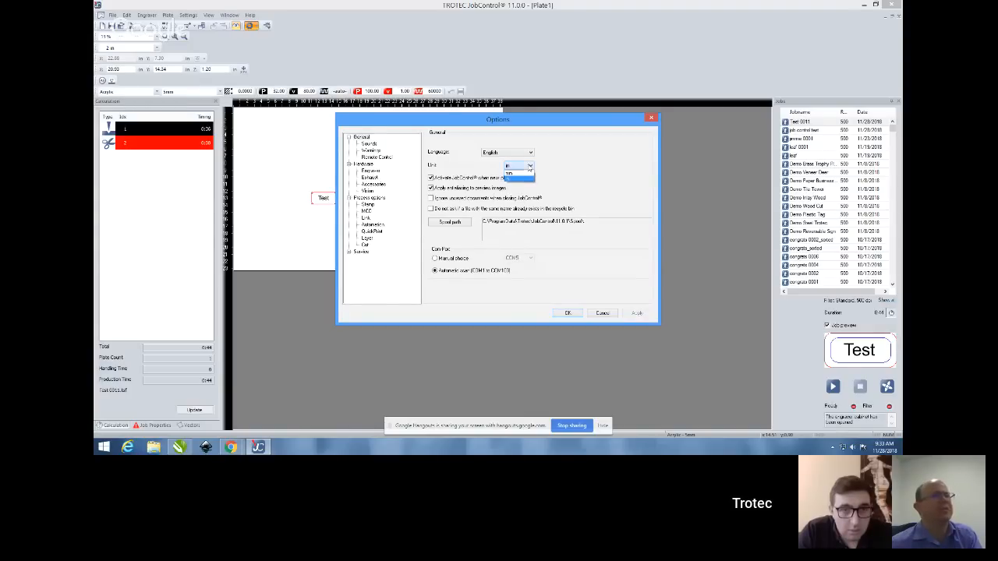
click(527, 177)
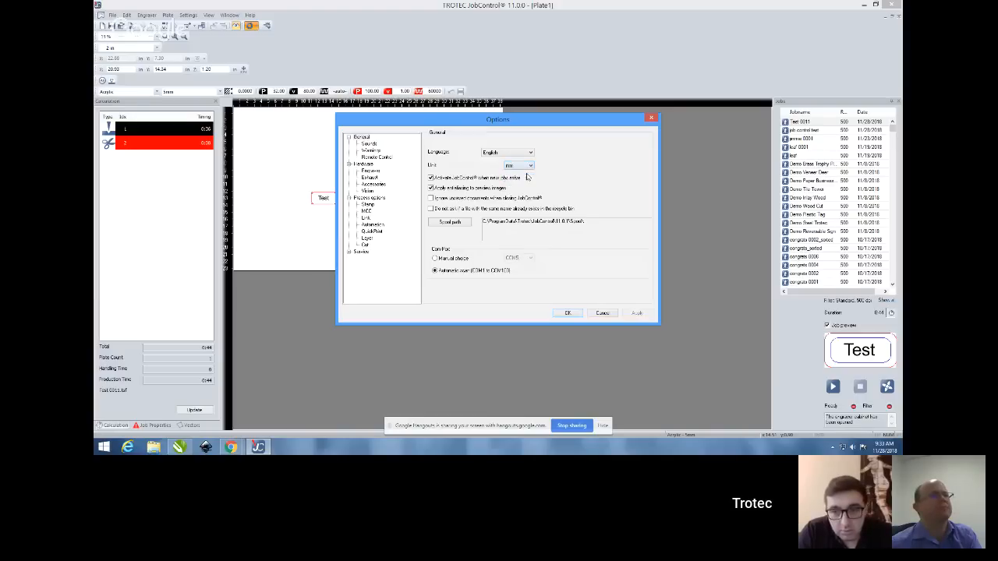
click(567, 313)
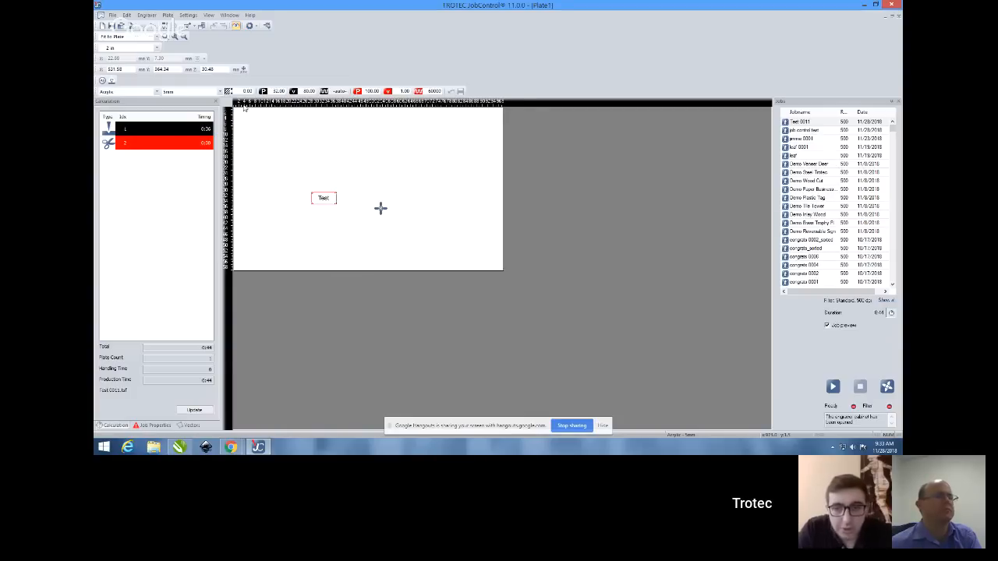
- Set the measurement unit back to in within the General options and apply the change
click(191, 15)
click(204, 47)
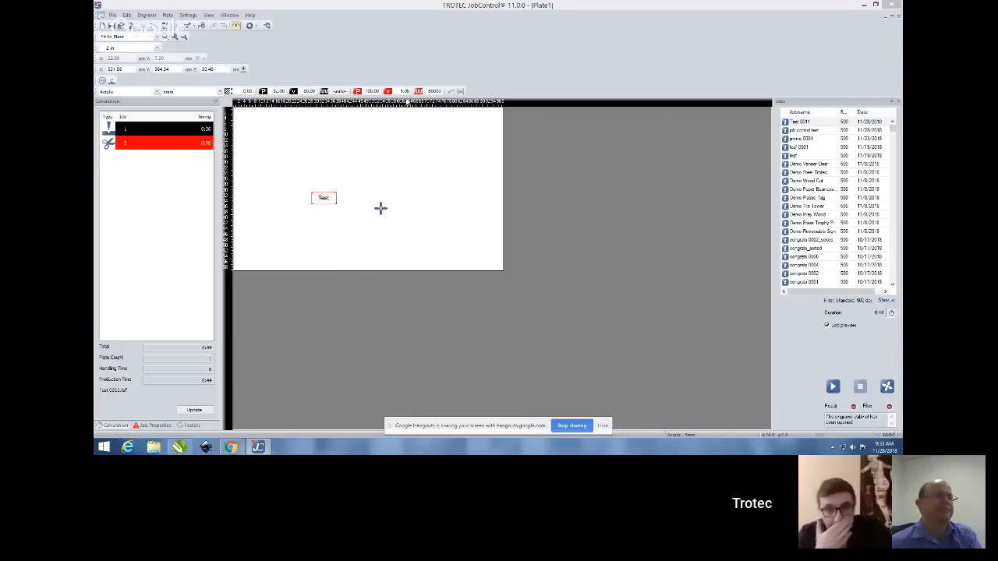
click(530, 165)
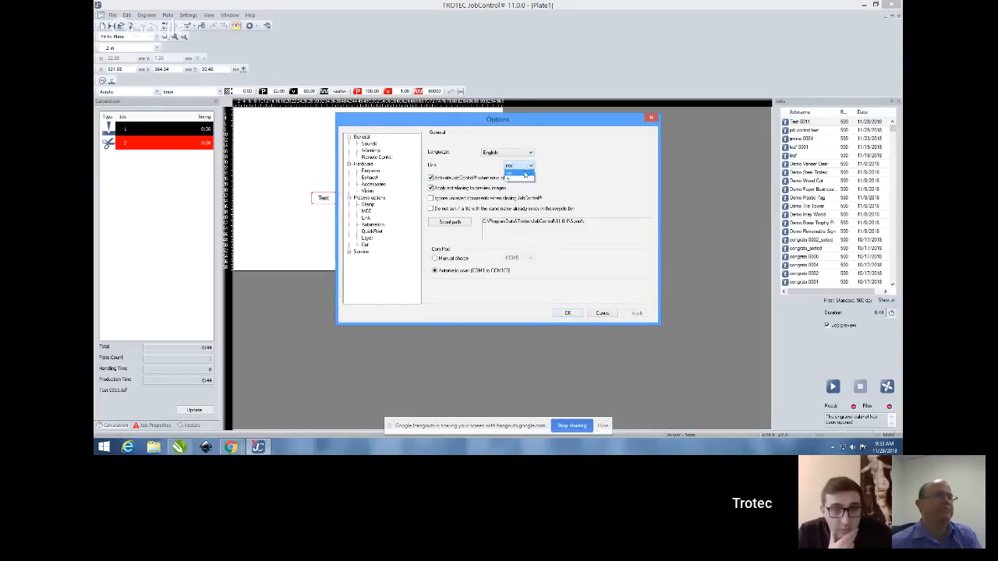
click(527, 179)
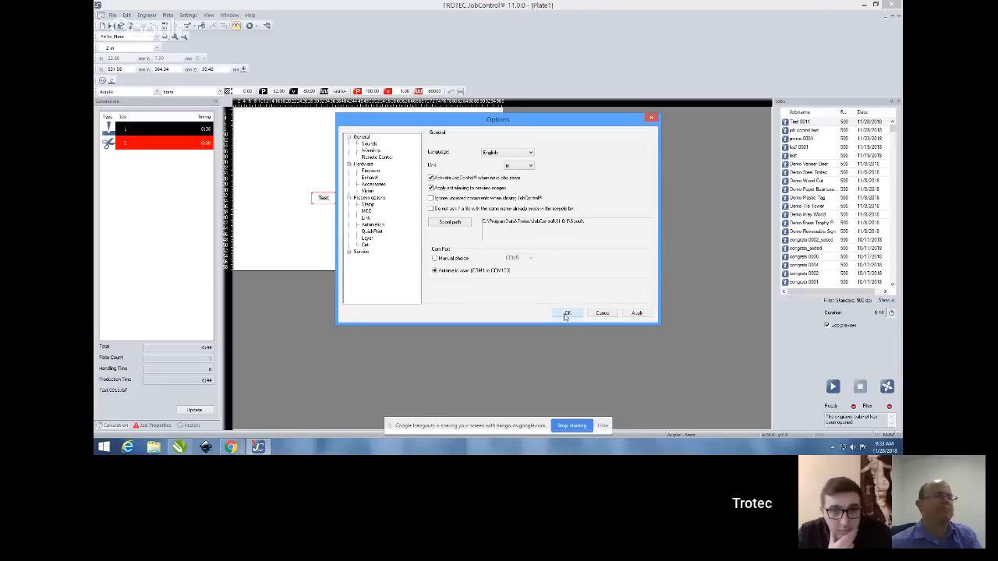
click(567, 314)
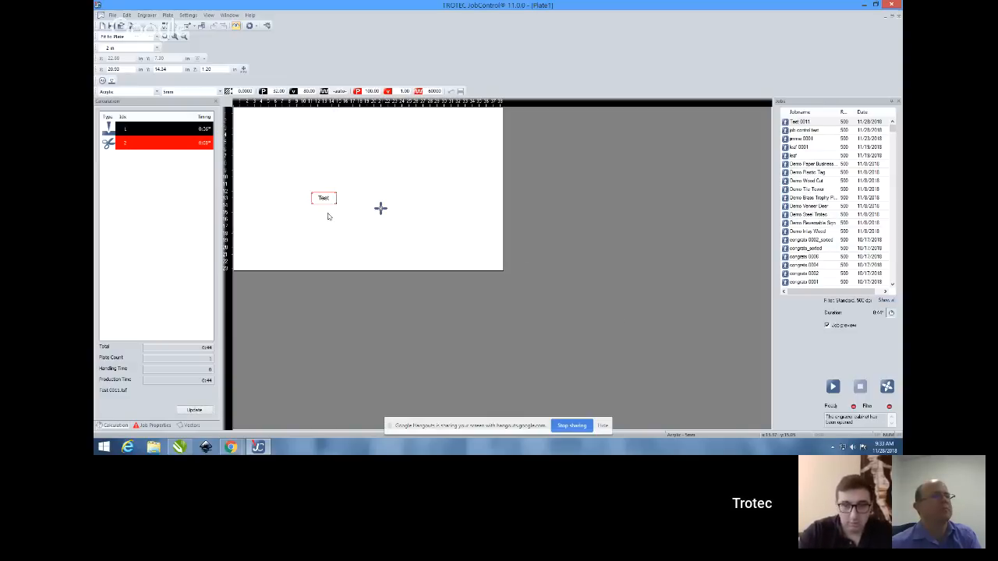
- Move the Test job up the plate to about X 8.95 in, Y 7.62 in and inspect its placement
drag(324, 203, 297, 165)
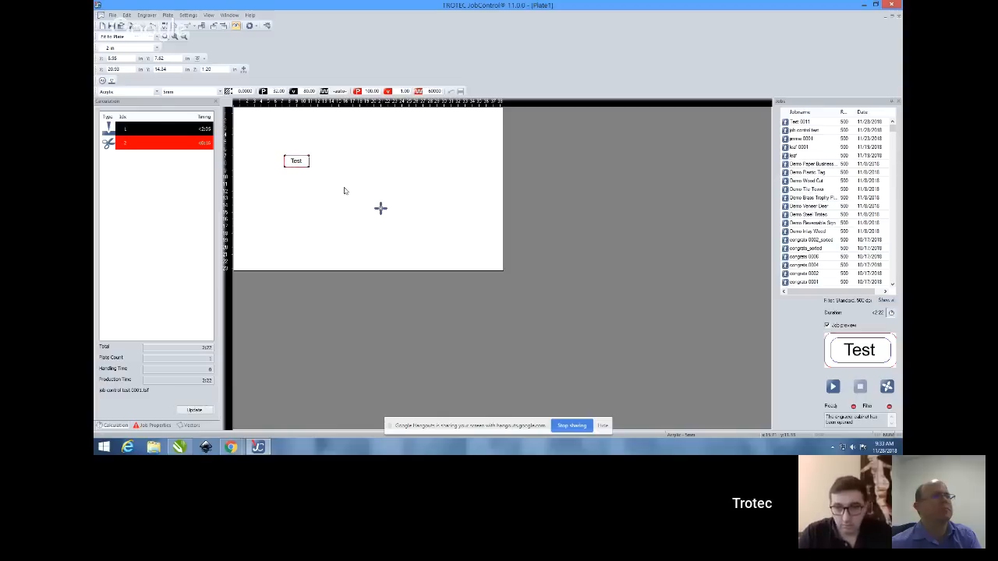
scroll(297, 162, up, 2)
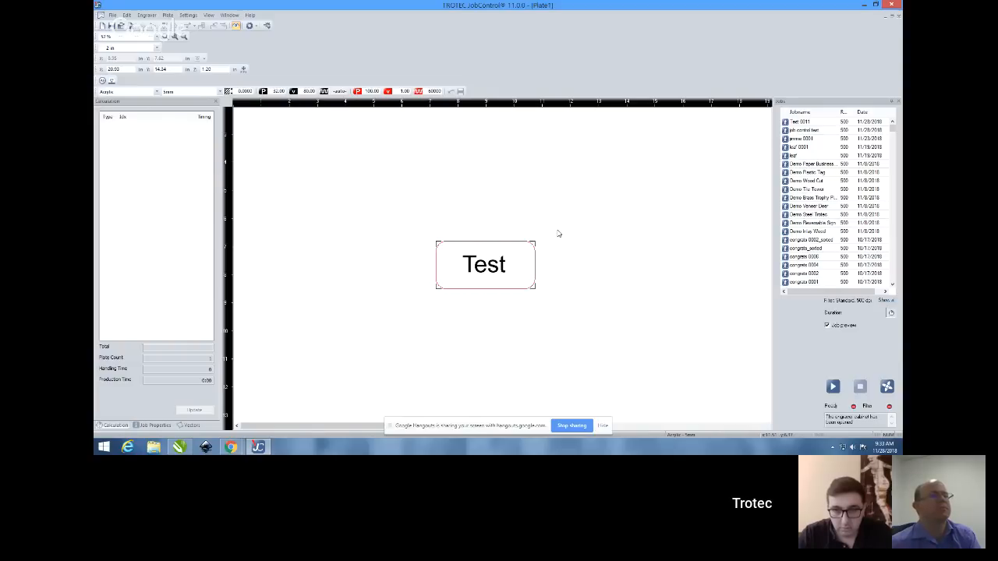
scroll(527, 307, down, 2)
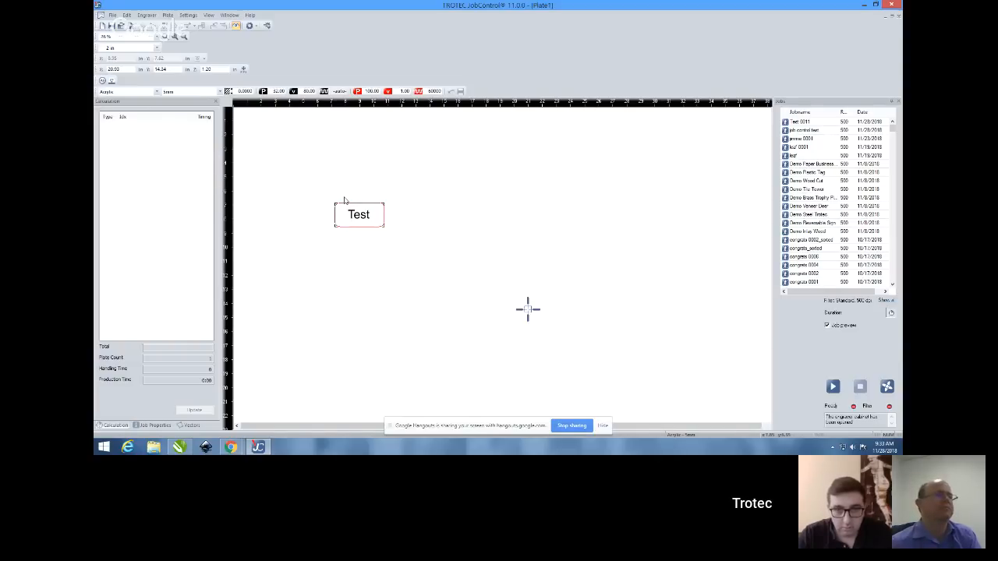
scroll(347, 199, down, 2)
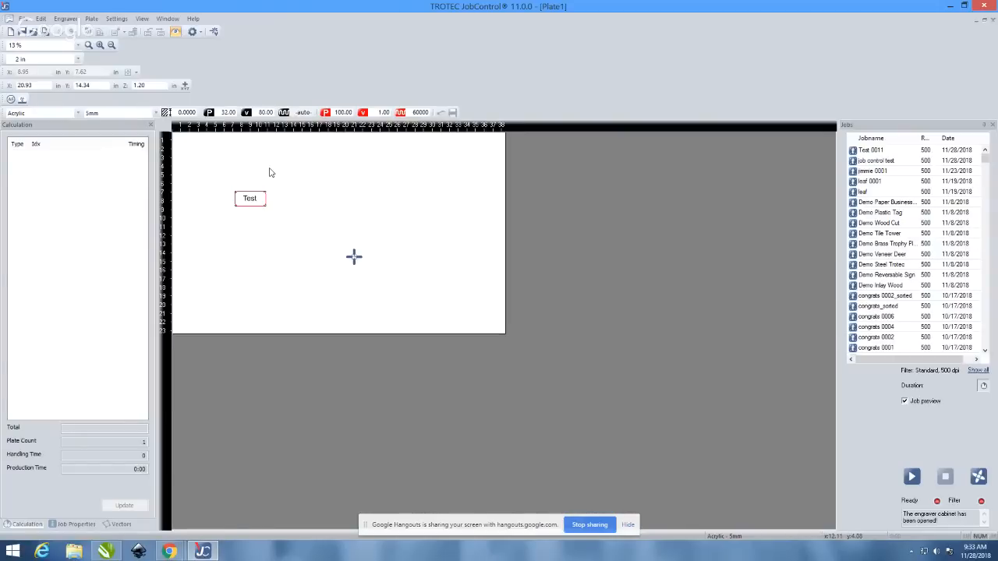
- View the Acrylic 5mm entry in the material database and close the database without changes
double_click(387, 194)
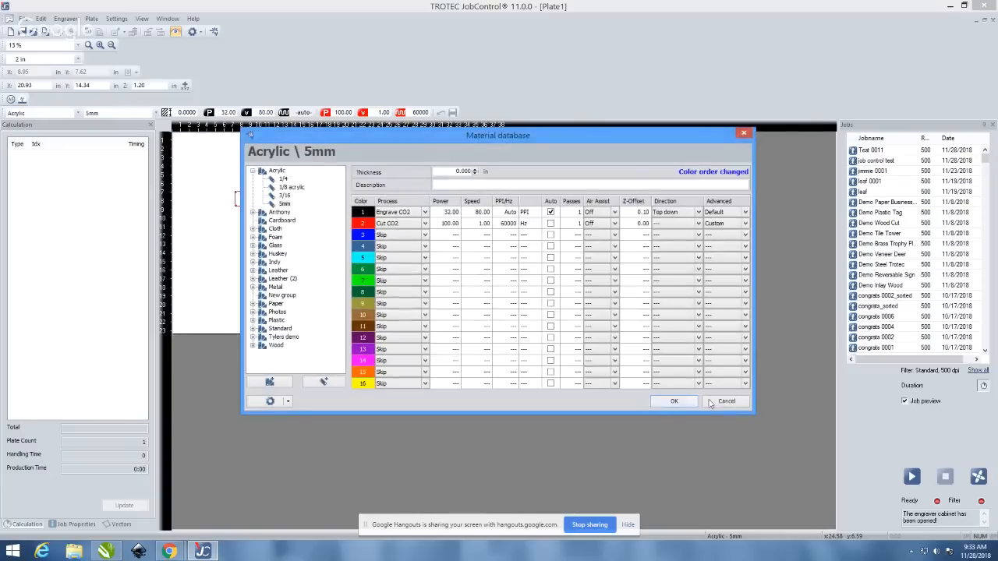
click(722, 400)
double_click(408, 215)
click(723, 401)
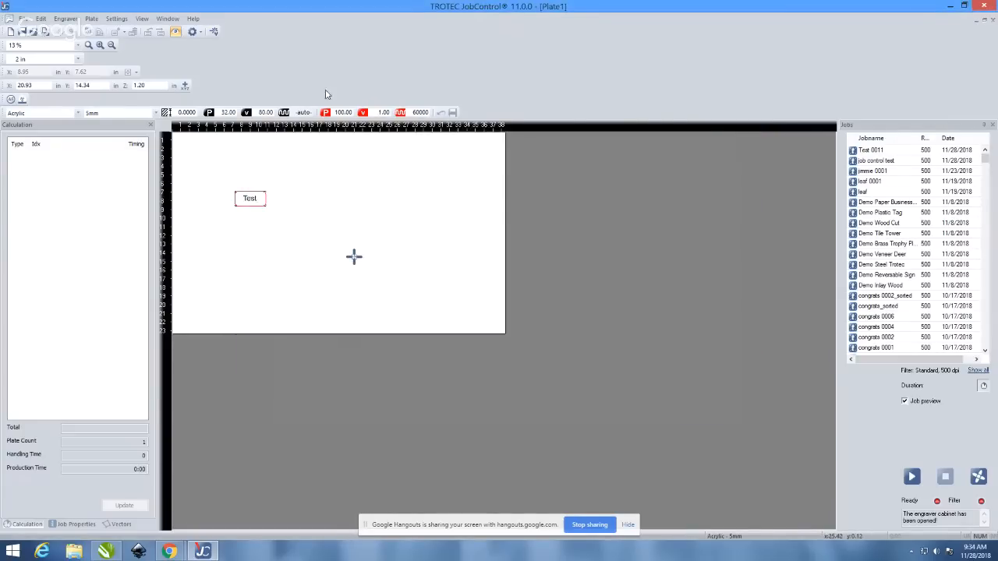
- Open the material database, add a new material group with the default name under Acrylic, and collapse the Acrylic group
click(214, 33)
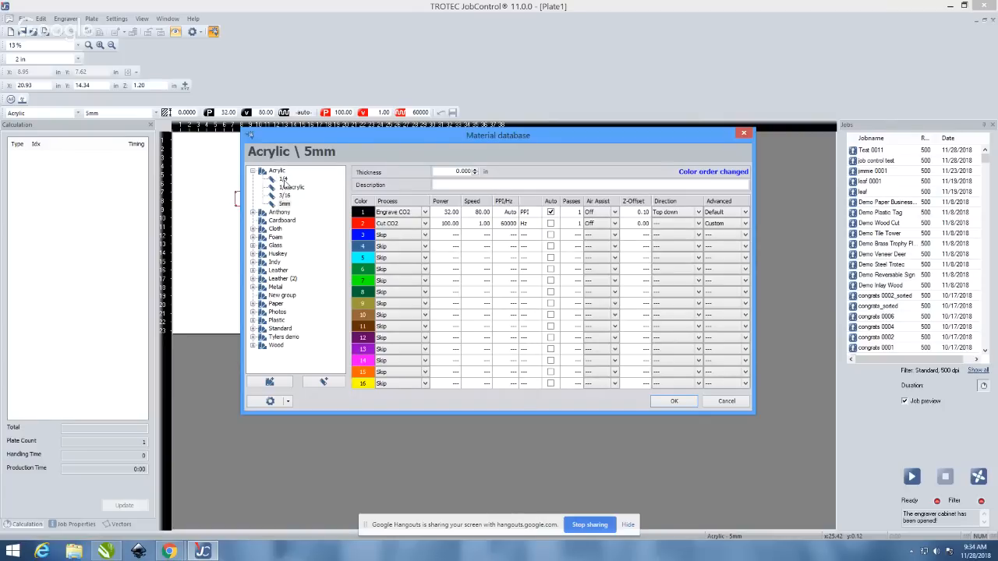
click(284, 203)
click(314, 359)
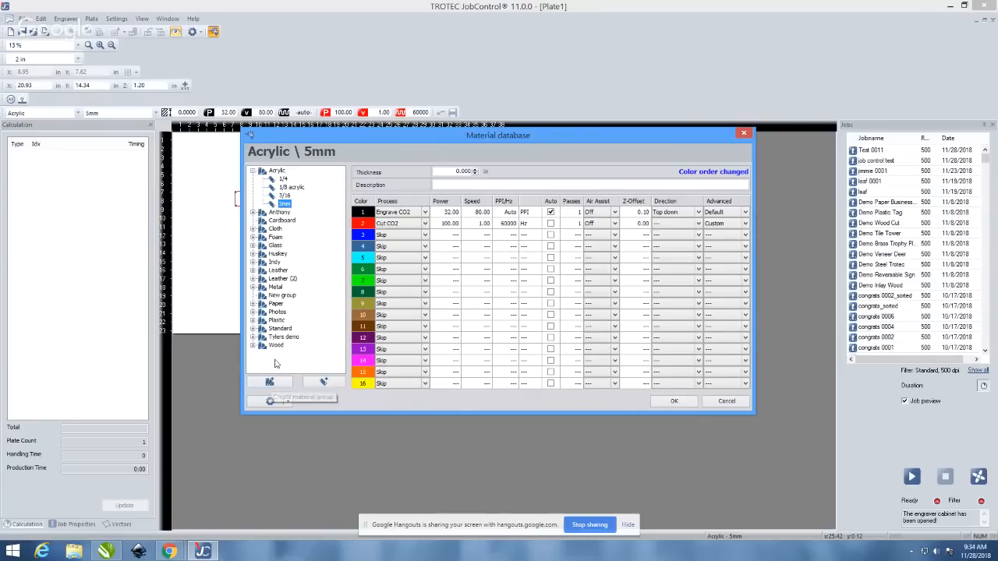
click(270, 381)
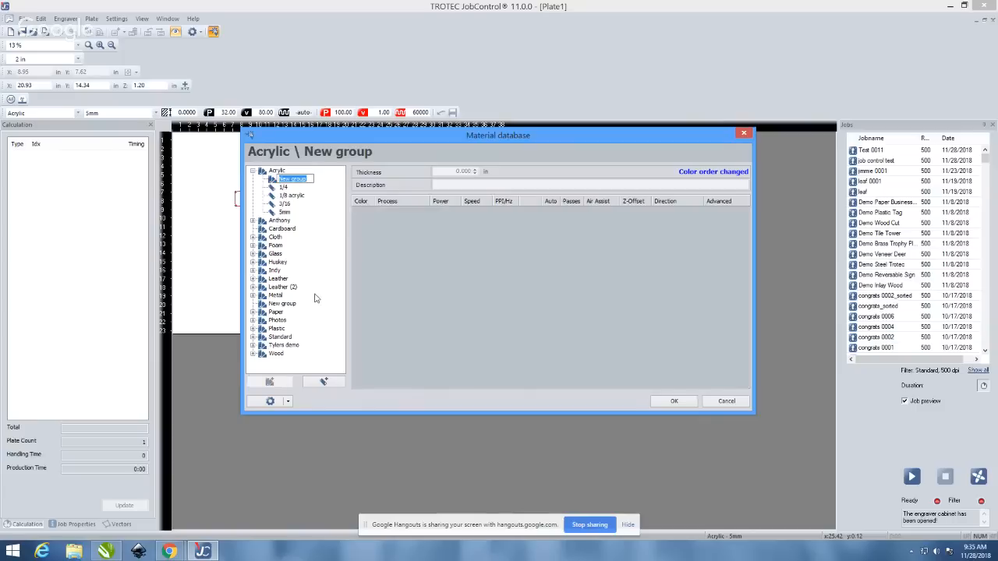
key(Return)
click(256, 173)
click(253, 171)
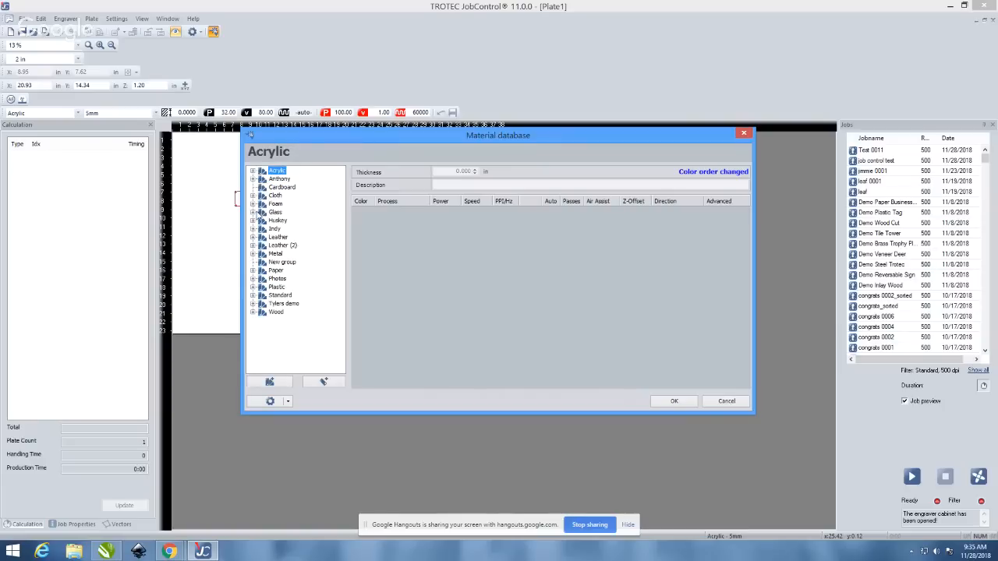
- Add a new material with the default name and a material group named plasics under Wood
double_click(275, 312)
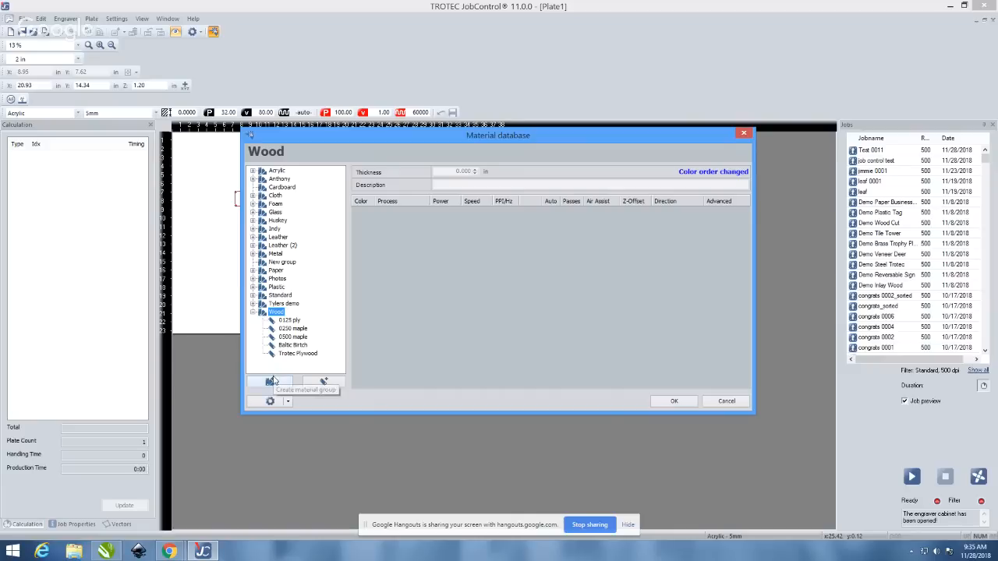
click(324, 382)
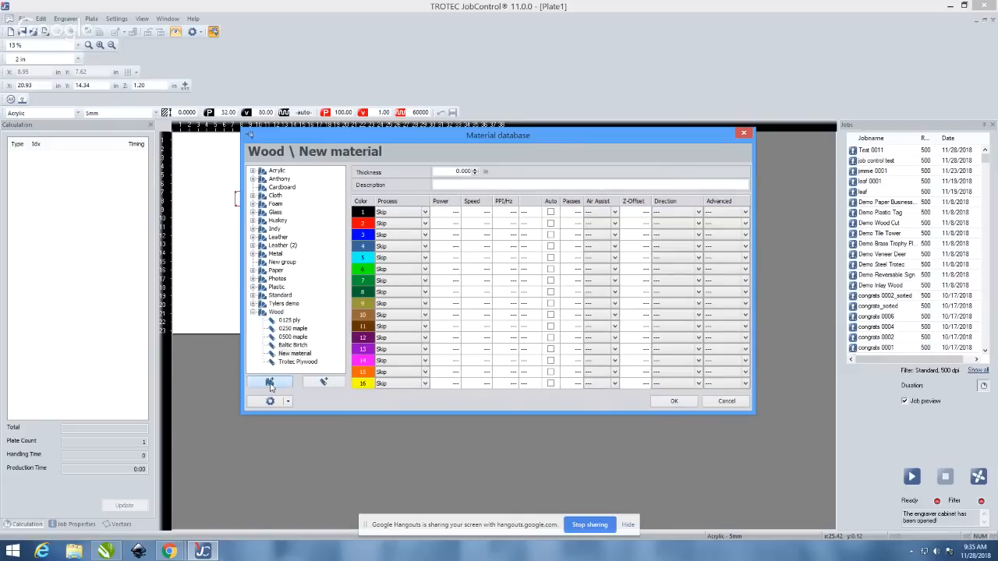
click(269, 381)
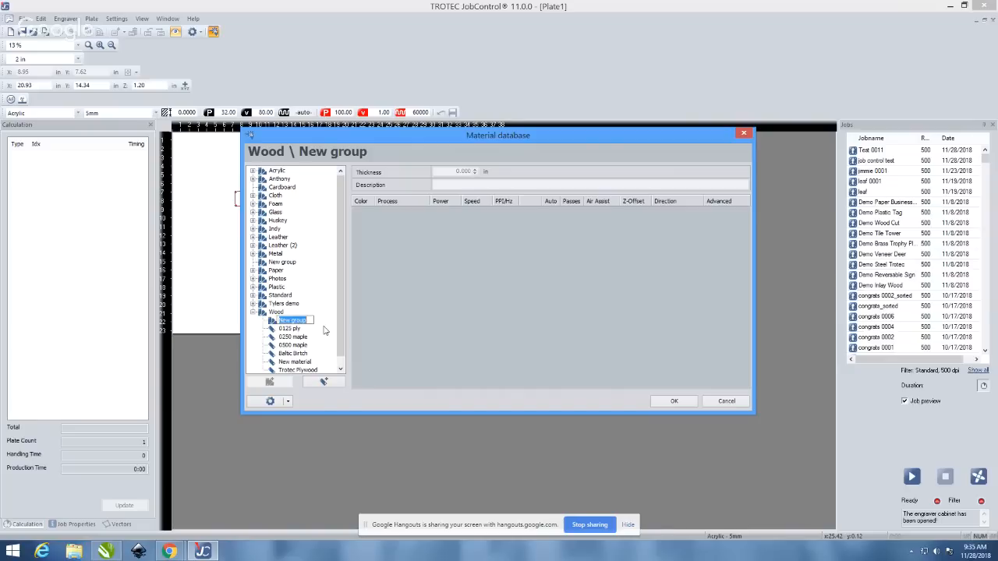
text(plas)
text(ics)
key(Return)
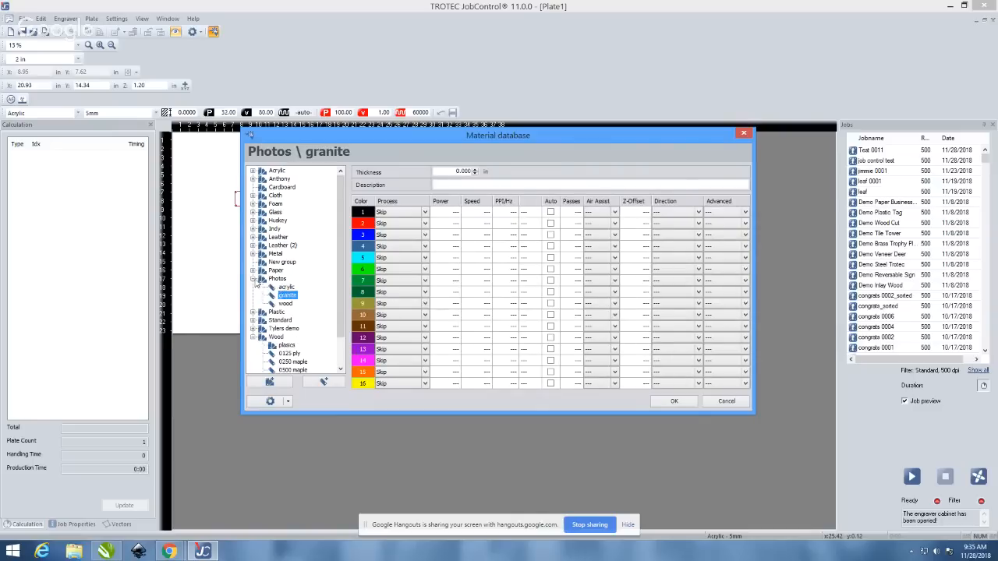
click(255, 282)
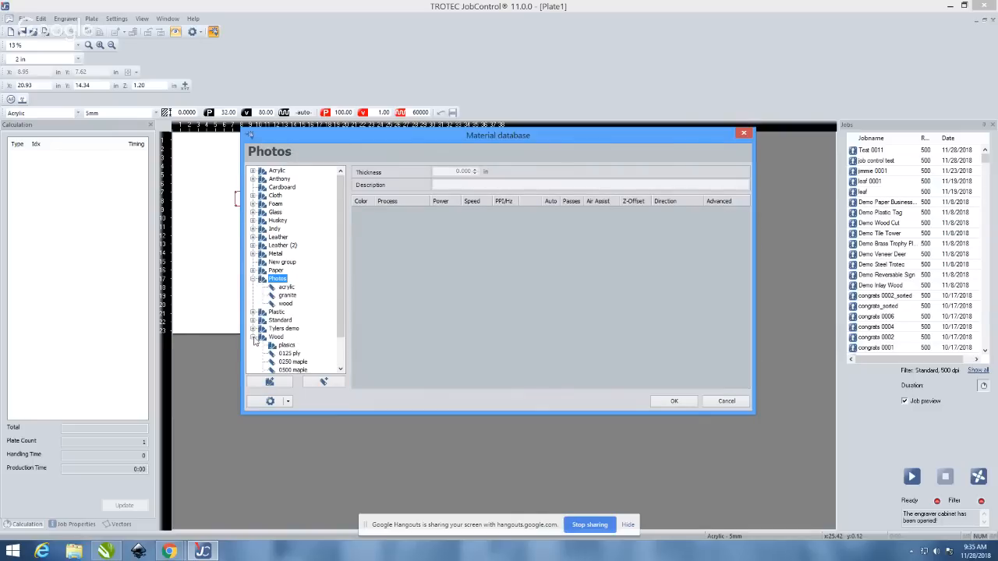
- Add a new material named 2mm to the plasics group under Wood and select it for editing
click(286, 344)
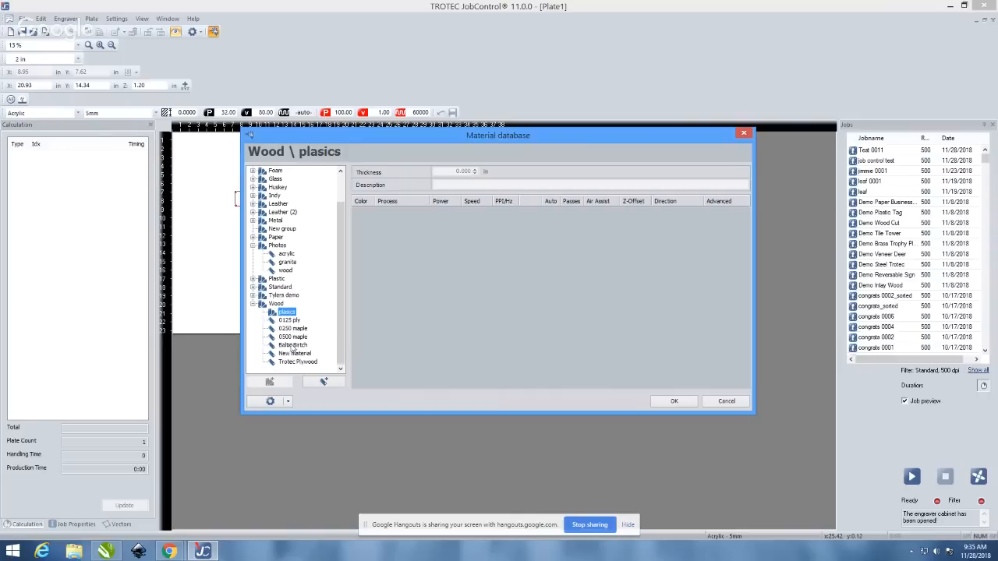
click(324, 381)
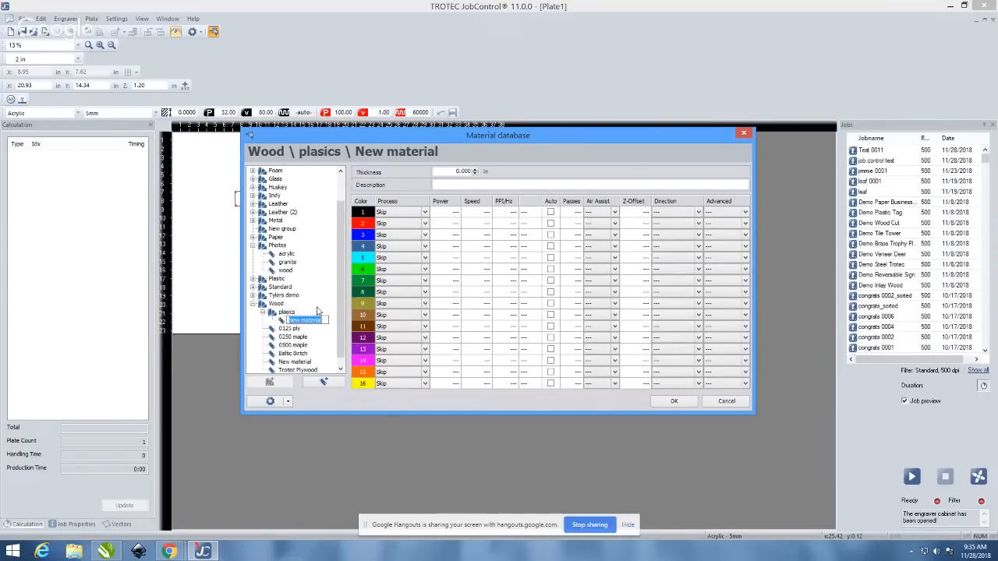
text(3mm)
key(Return)
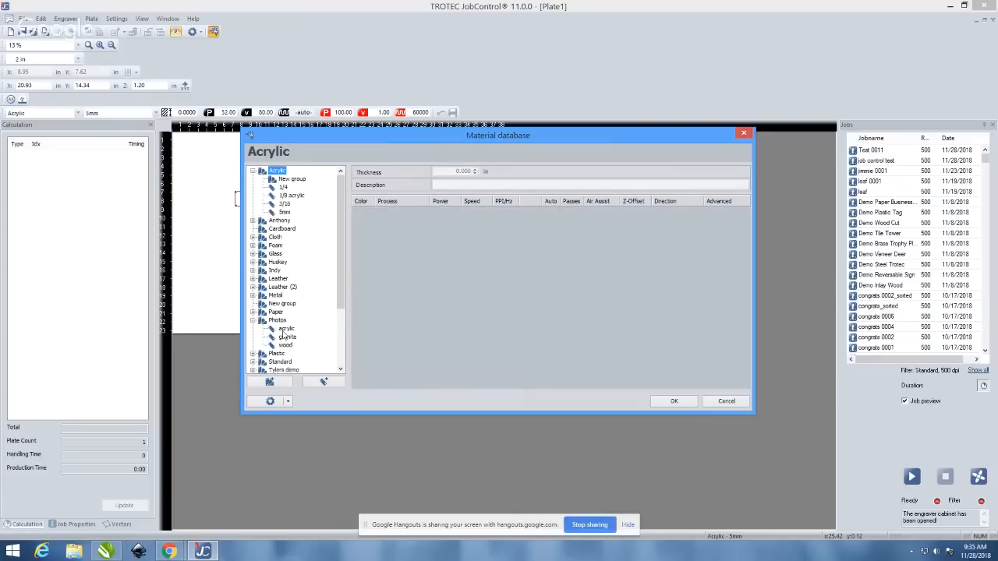
scroll(281, 331, down, 3)
click(289, 312)
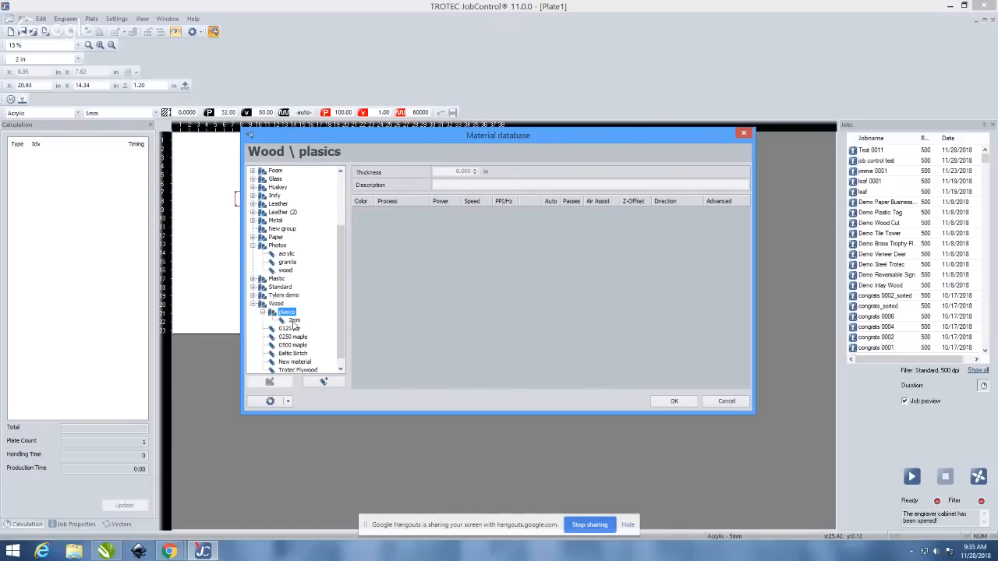
click(294, 322)
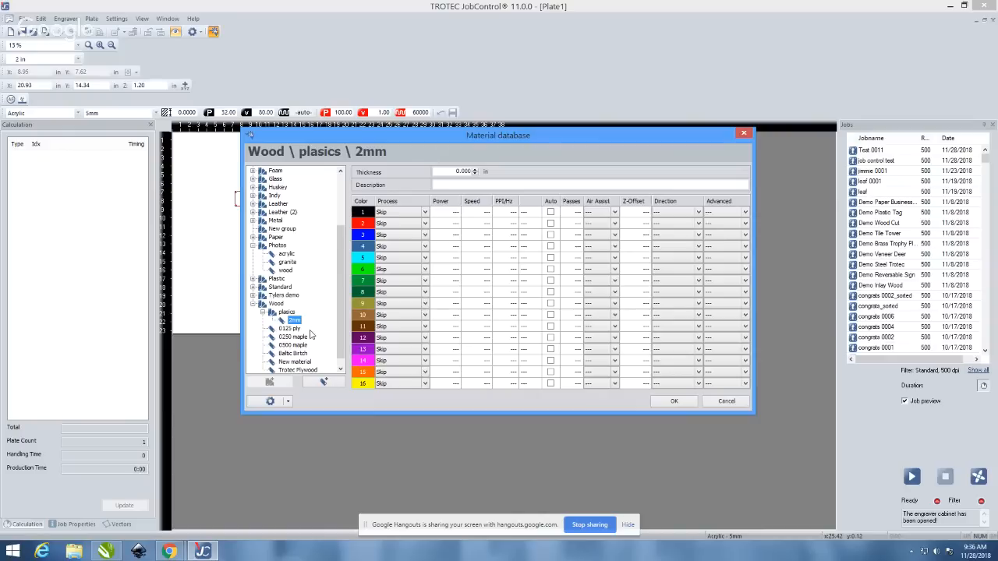
click(288, 402)
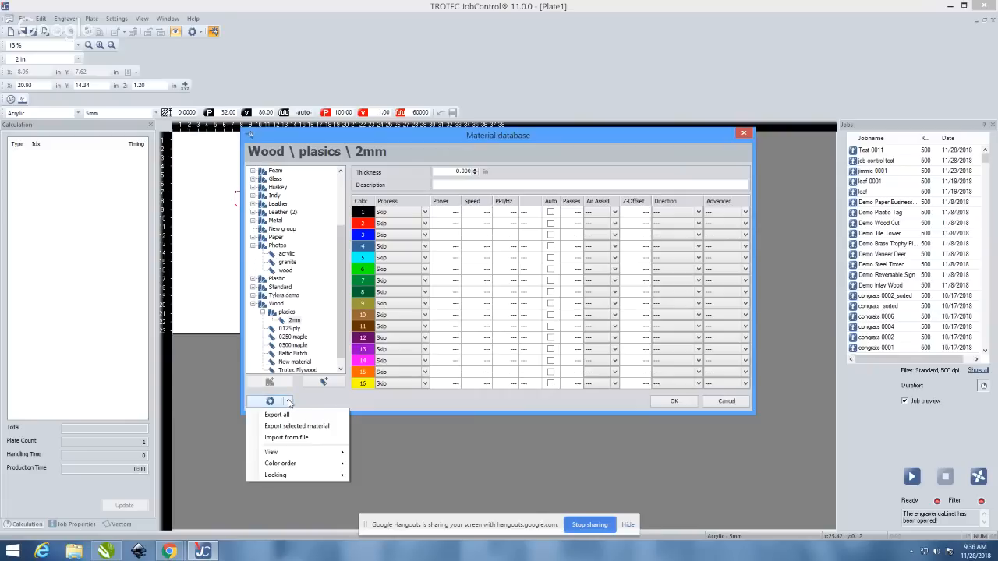
click(294, 401)
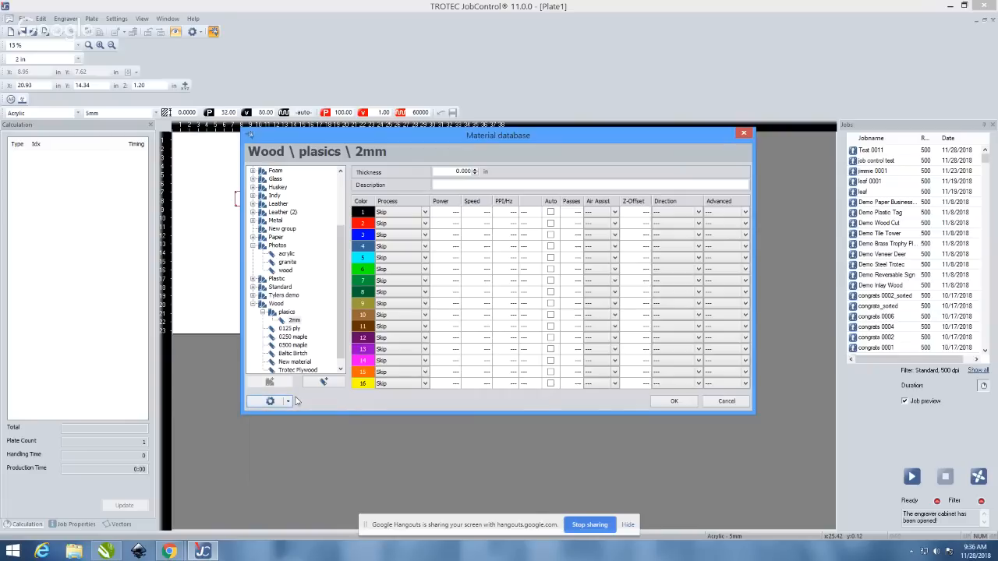
click(294, 320)
click(287, 314)
click(288, 321)
mouse_move(362, 331)
drag(342, 319, 342, 339)
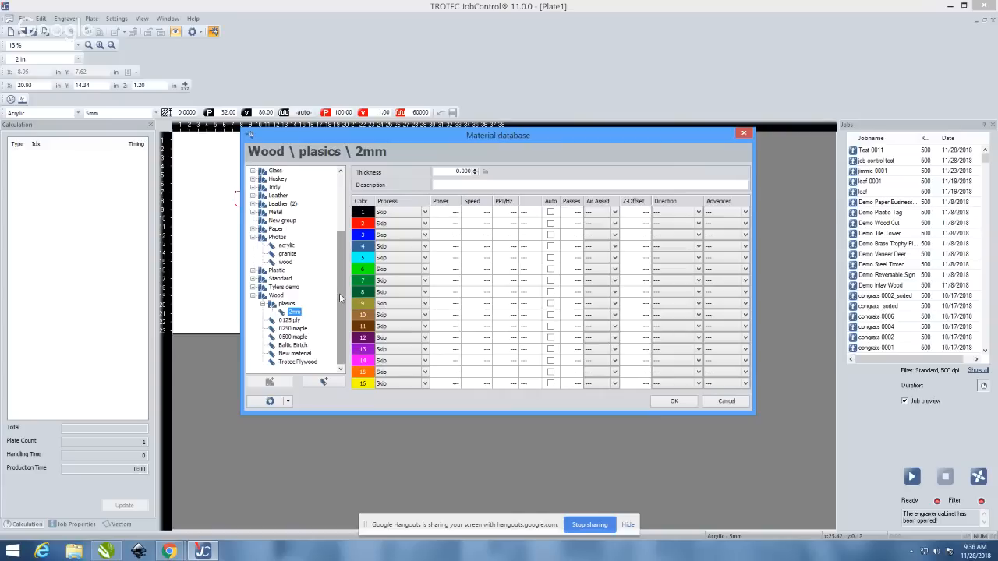
- Assign the Engrave CO2 process to color 1 (black) of the 2mm material in the plasics group
click(286, 305)
click(295, 312)
click(425, 213)
click(425, 213)
drag(427, 142, 635, 130)
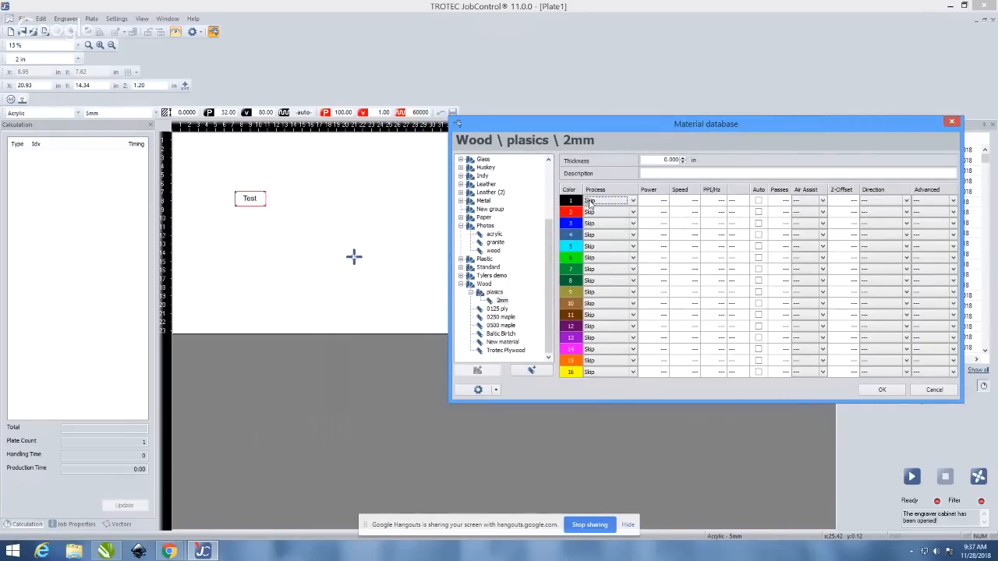
click(632, 201)
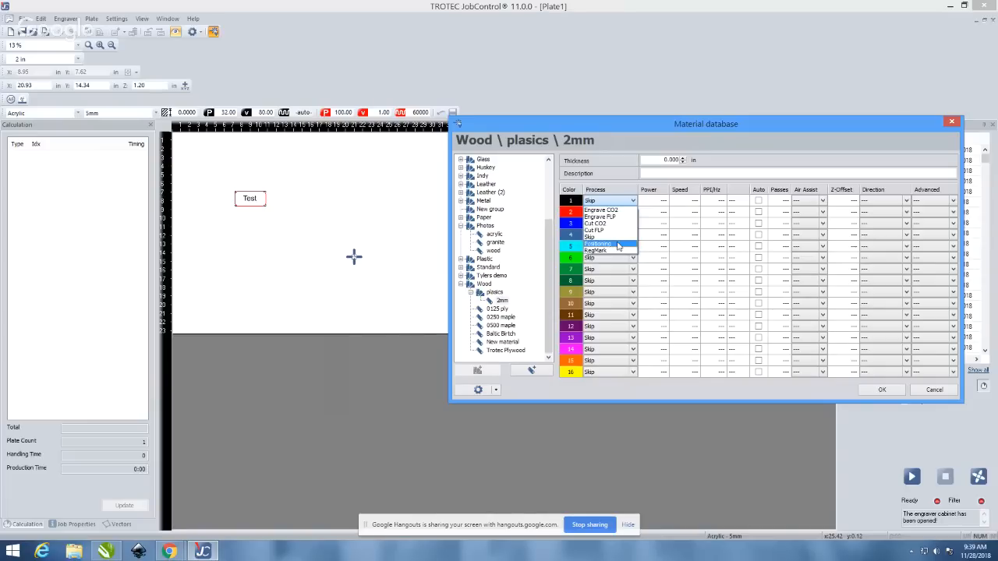
click(630, 202)
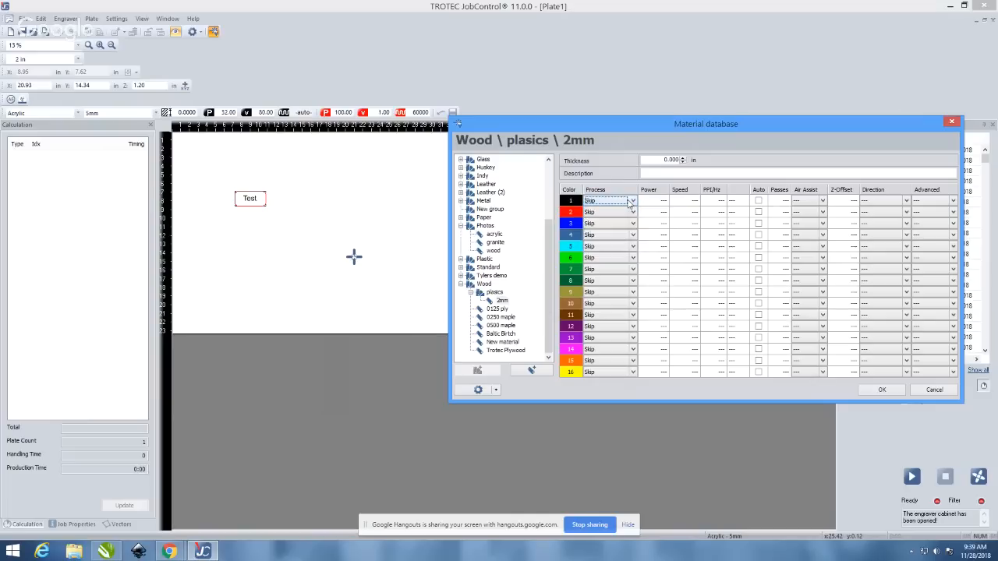
click(630, 201)
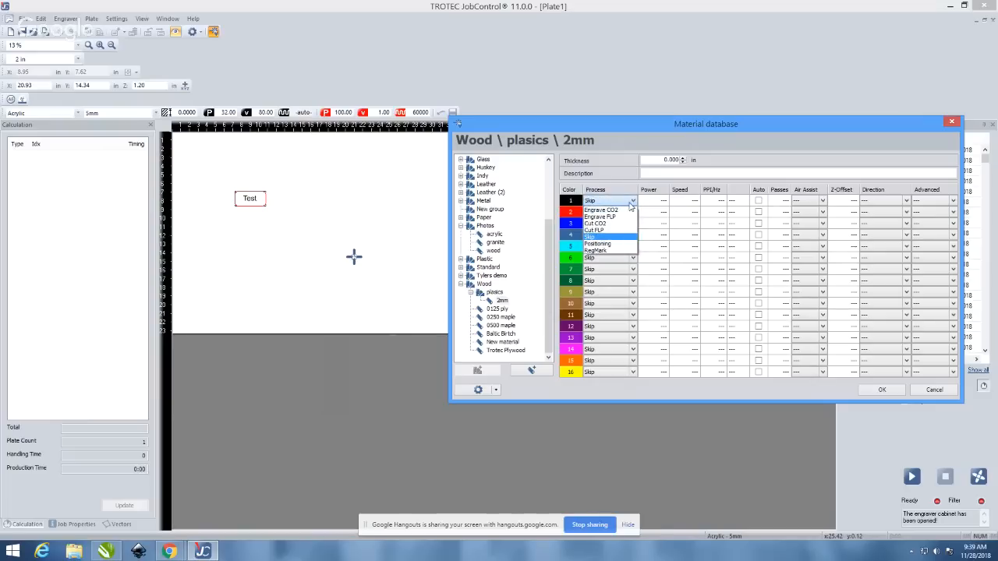
click(624, 210)
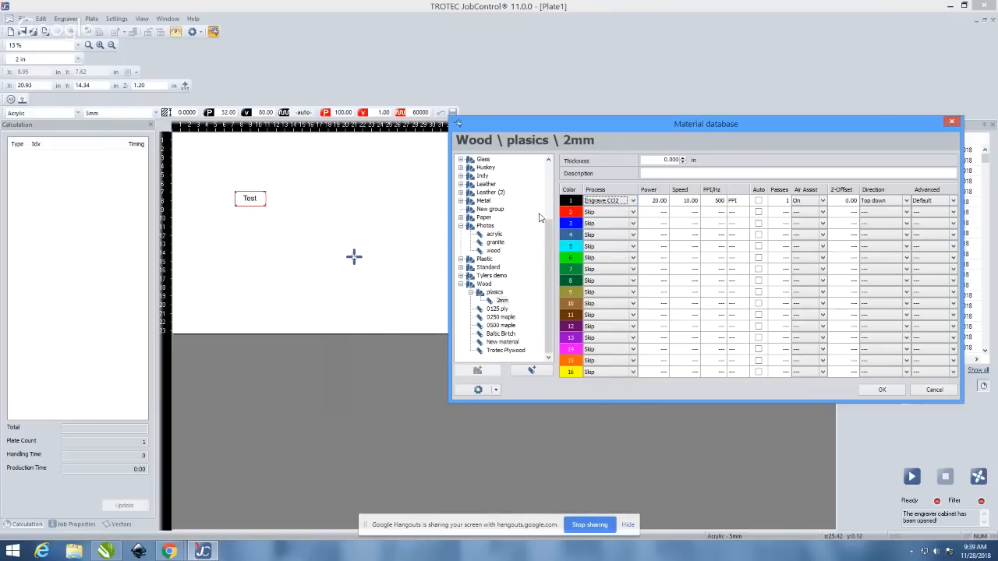
- Assign Cut CO2 to color 2 (red) and color 3 (blue), and accept the material database changes
click(634, 213)
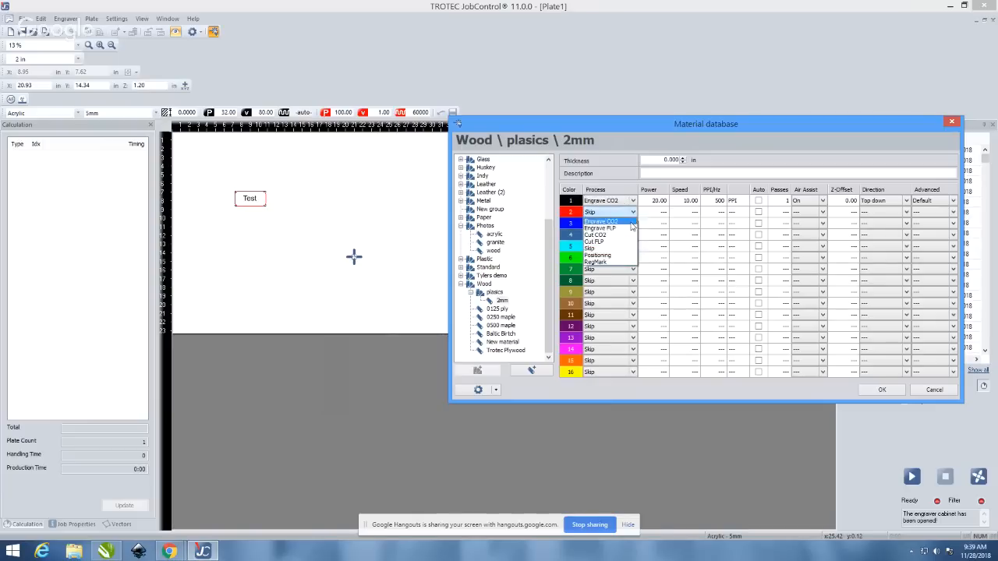
click(627, 236)
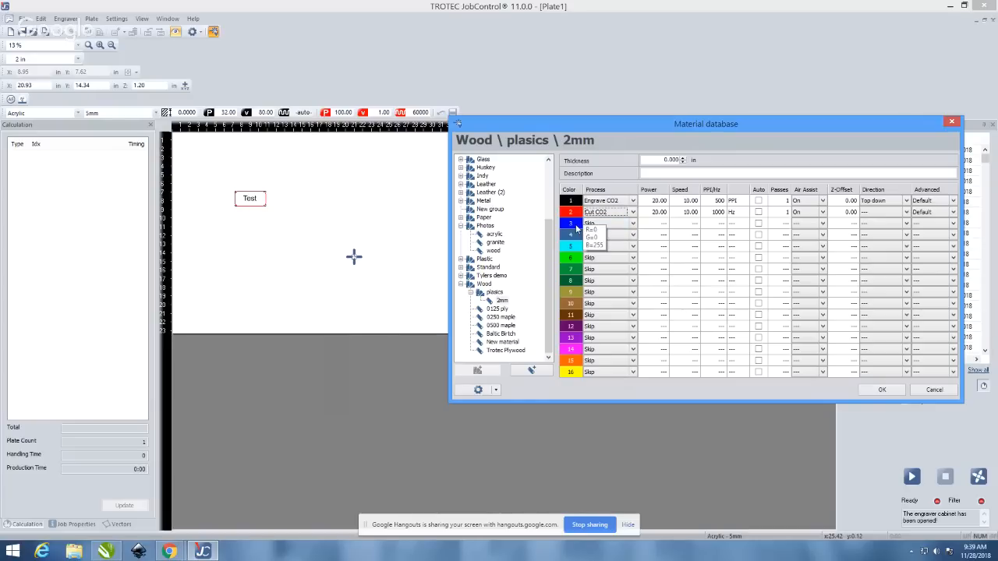
click(633, 224)
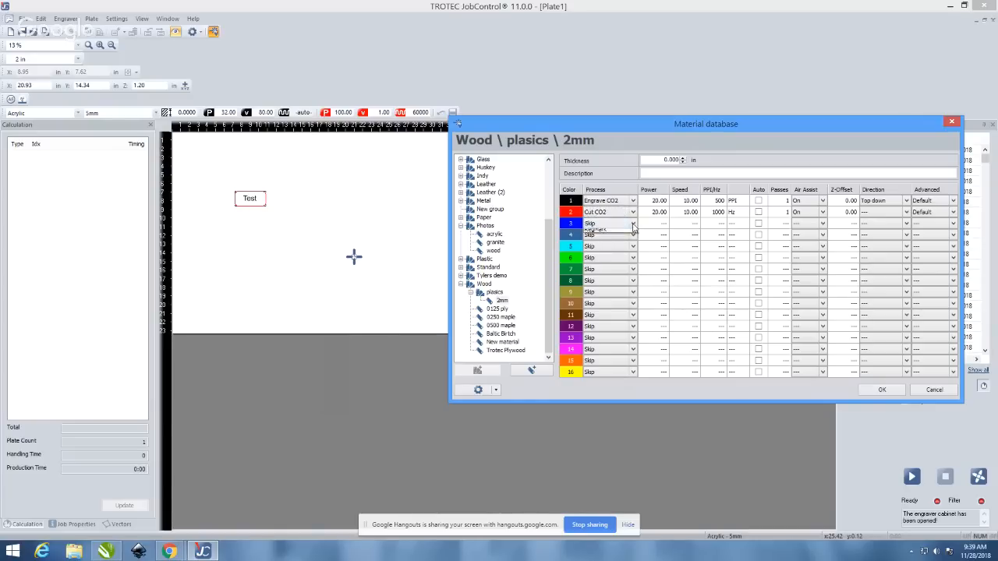
click(633, 224)
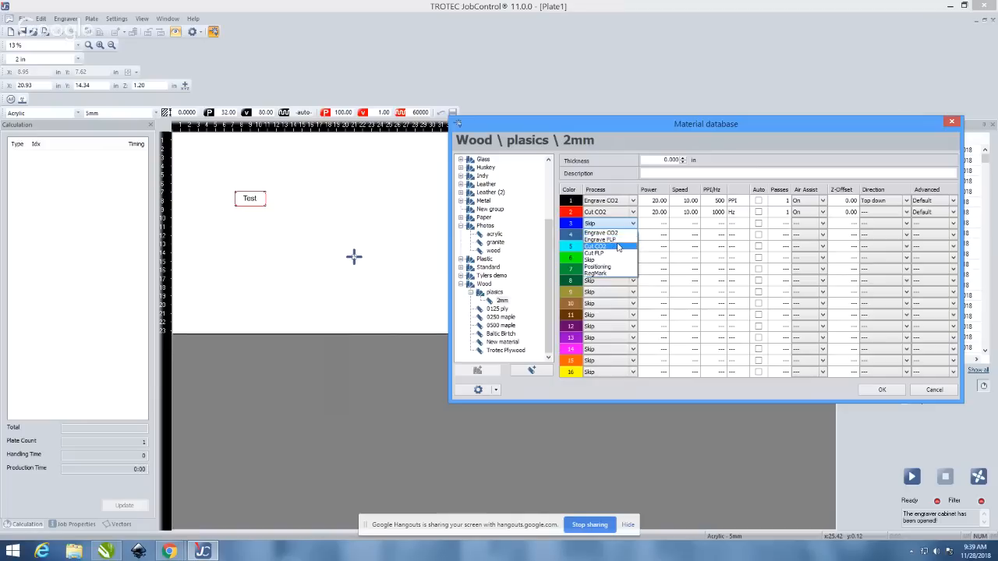
click(615, 247)
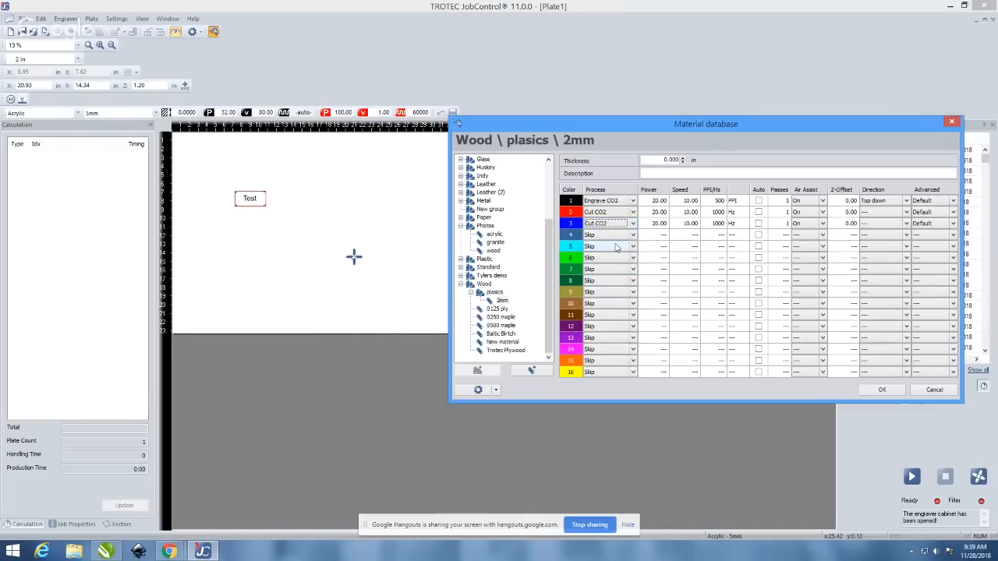
click(898, 396)
- Examine the Test job on the plate and compare it with the color processes of the 2mm material
scroll(254, 194, up, 2)
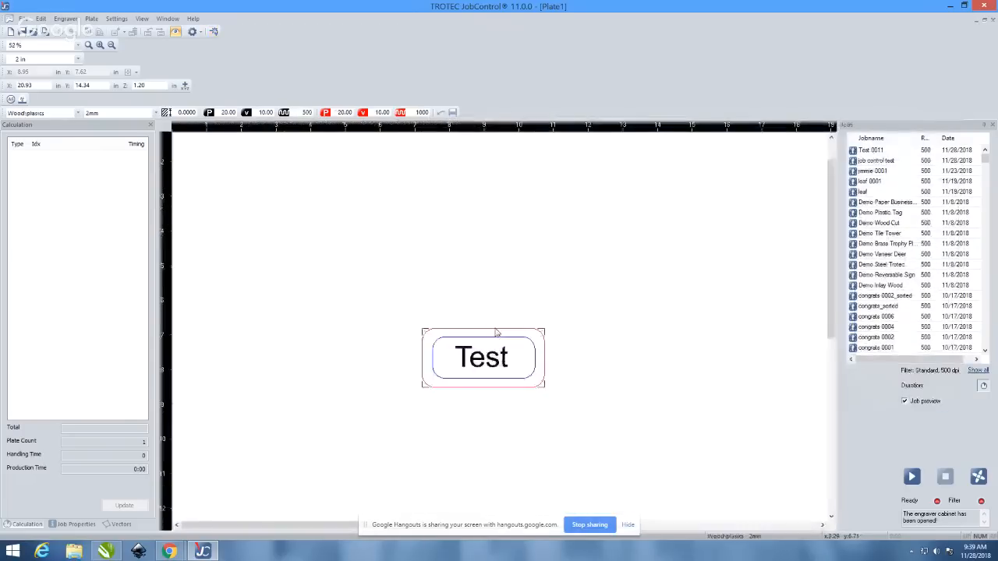
scroll(486, 373, down, 2)
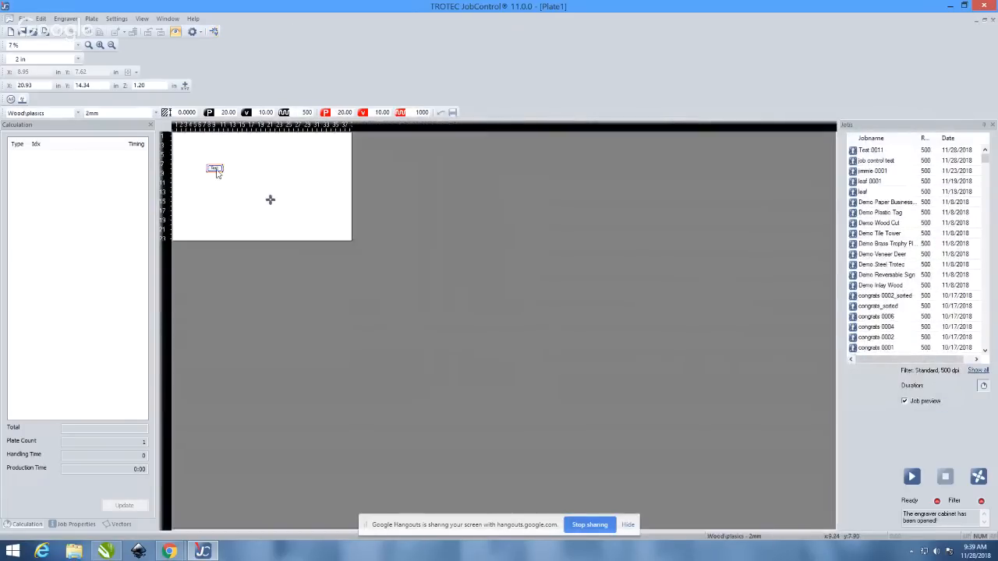
double_click(348, 184)
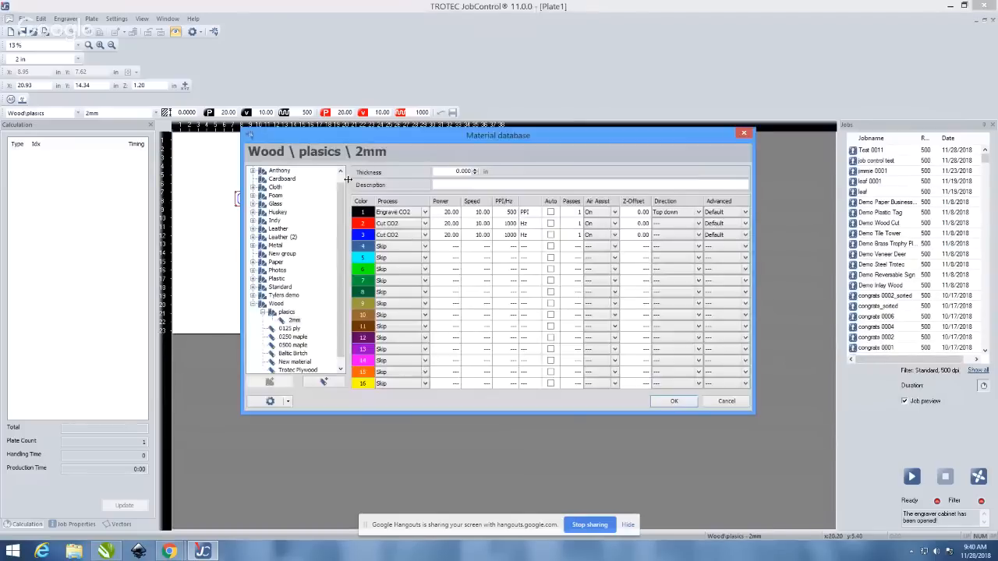
drag(383, 141, 477, 135)
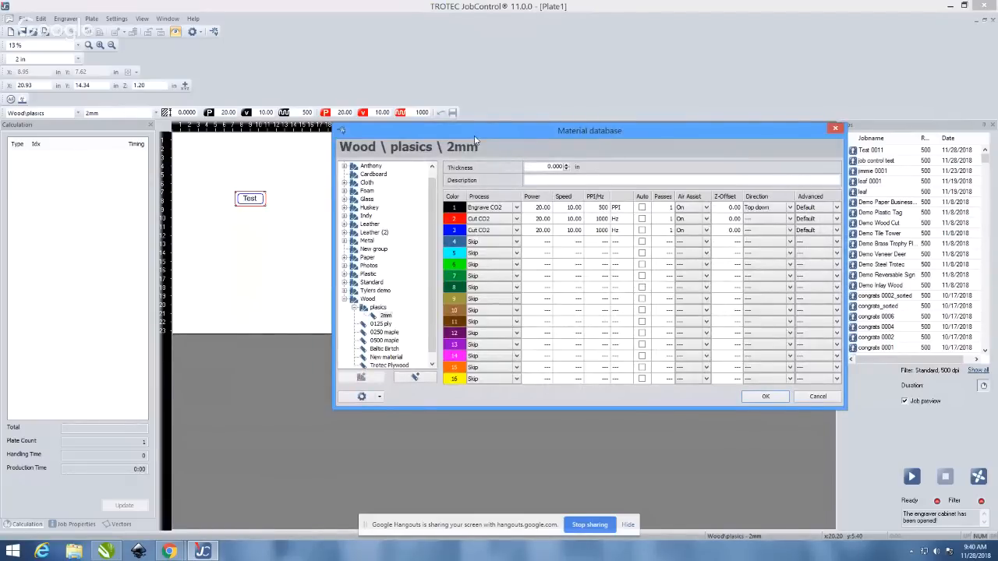
drag(474, 139, 434, 147)
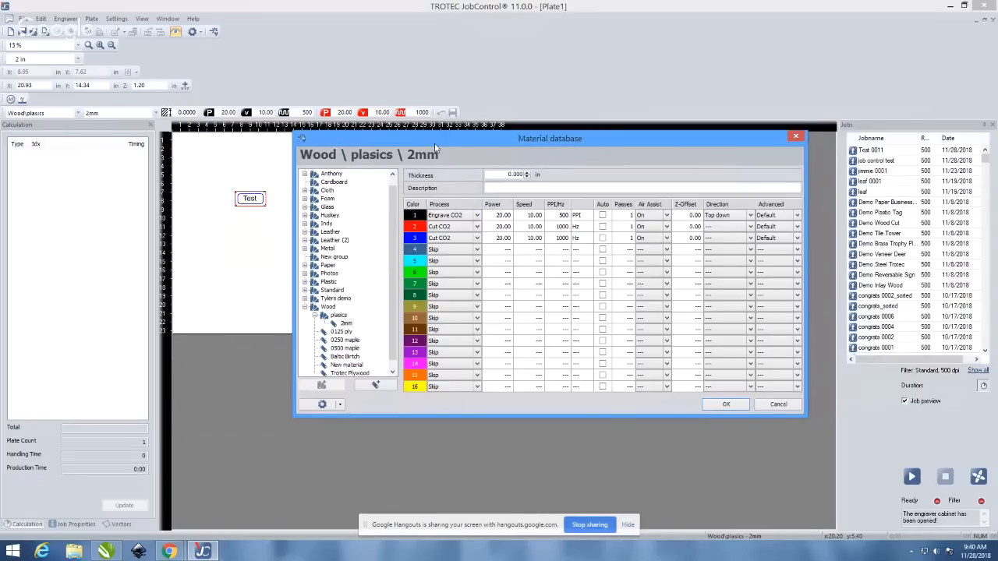
drag(434, 143, 436, 144)
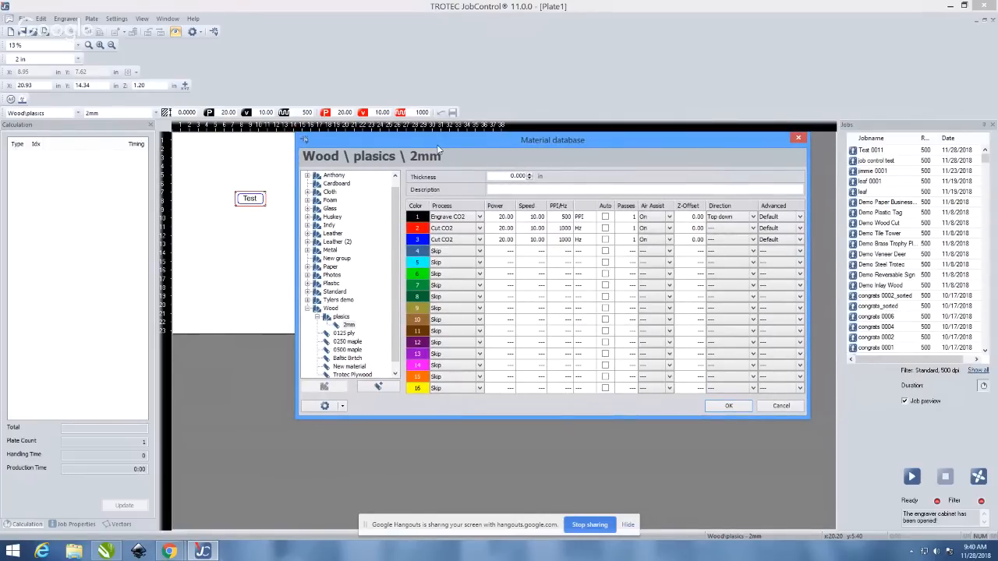
drag(437, 149, 448, 156)
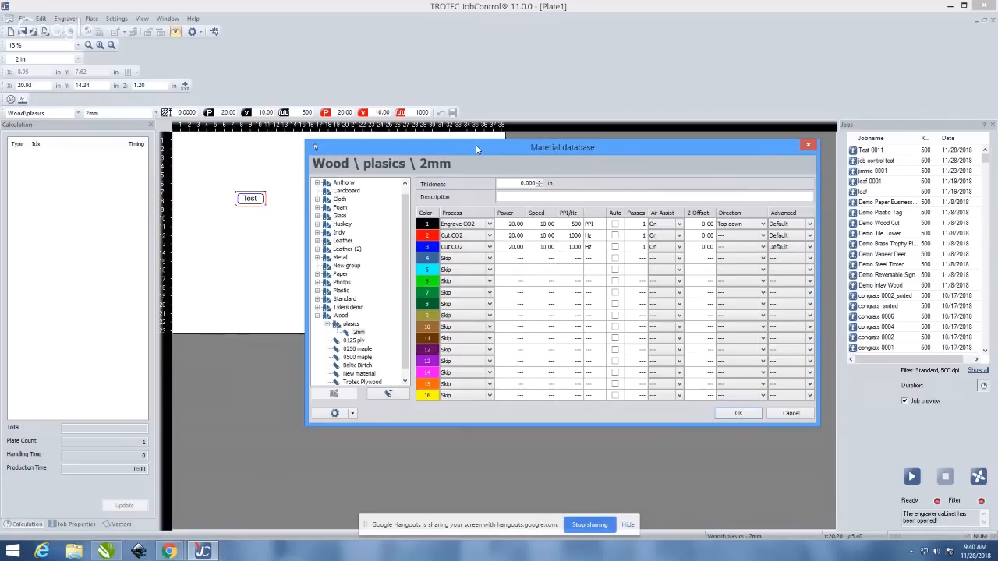
click(771, 415)
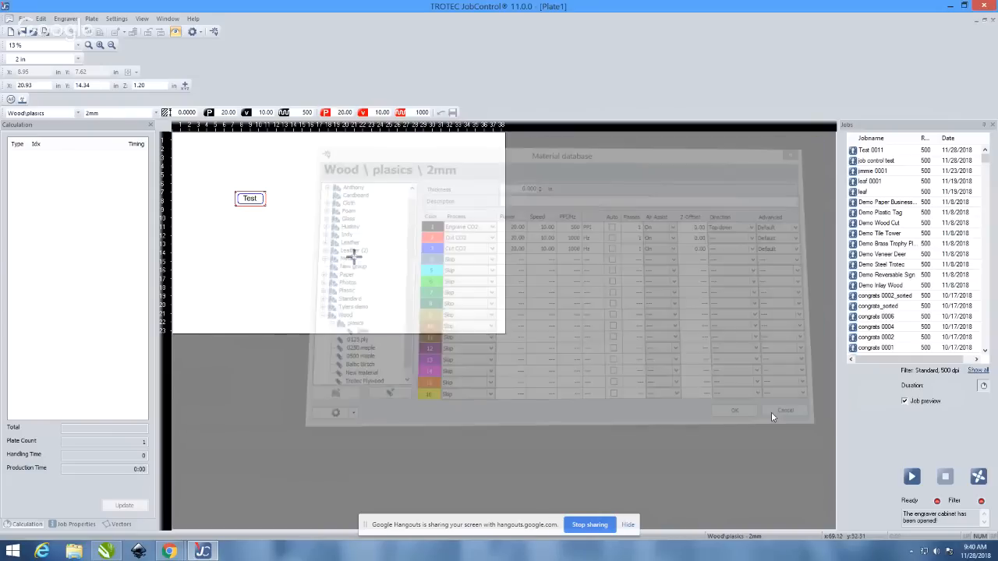
scroll(266, 213, up, 1)
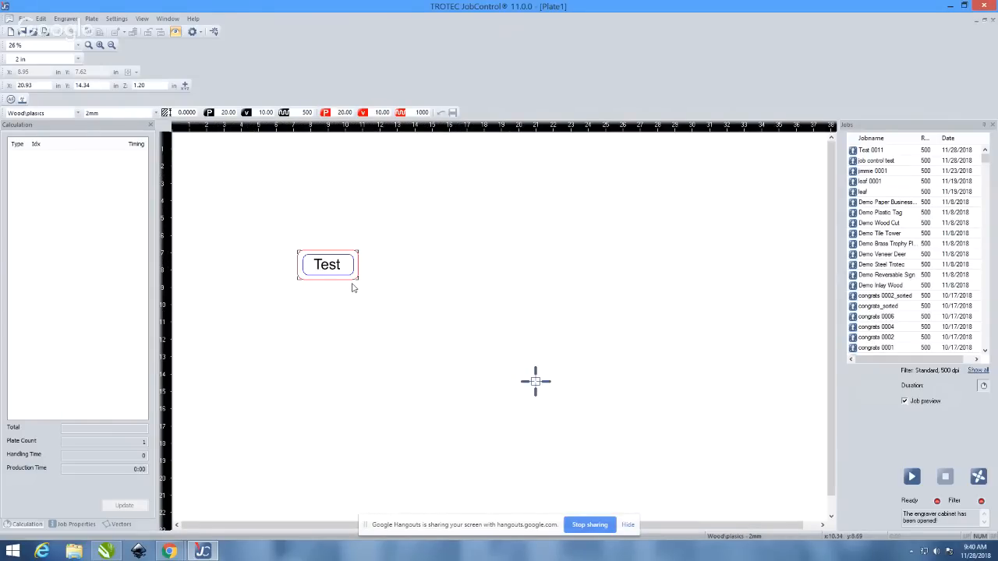
scroll(264, 212, down, 1)
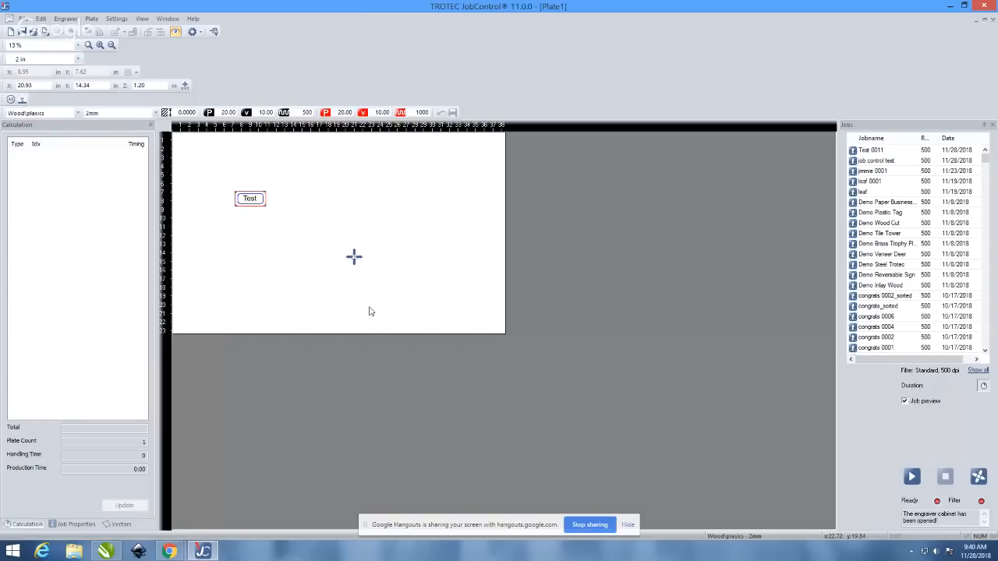
- Reopen the material database and set the black engraving power to 30 and the red cutting speed to 1
double_click(366, 201)
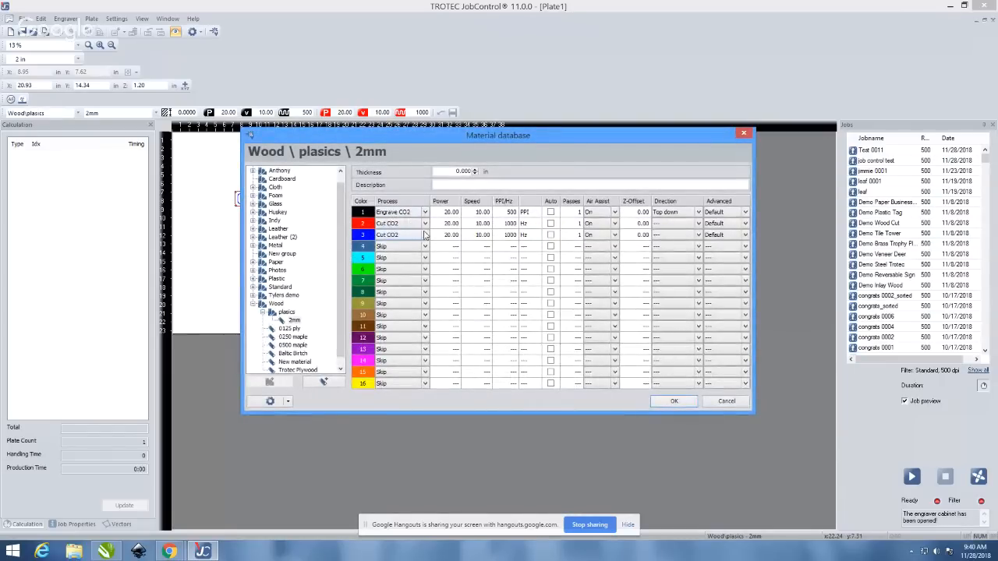
drag(458, 136, 536, 142)
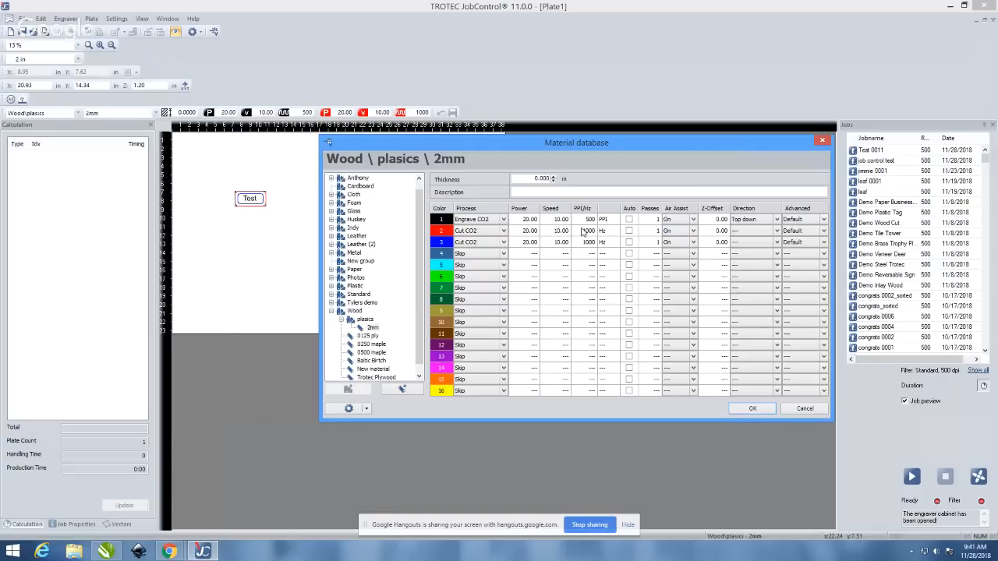
double_click(526, 220)
text(1)
key(BackSpace)
text(30)
key(Tab)
click(551, 232)
text(1)
click(558, 254)
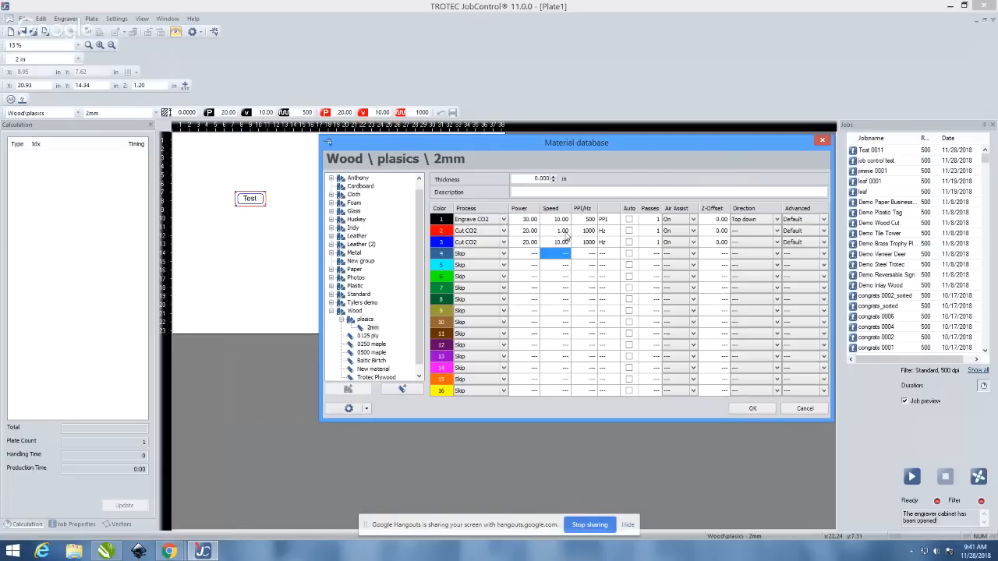
- Set the black engraving speed to 100 and the blue cutting speed to 0.8
click(566, 233)
click(556, 220)
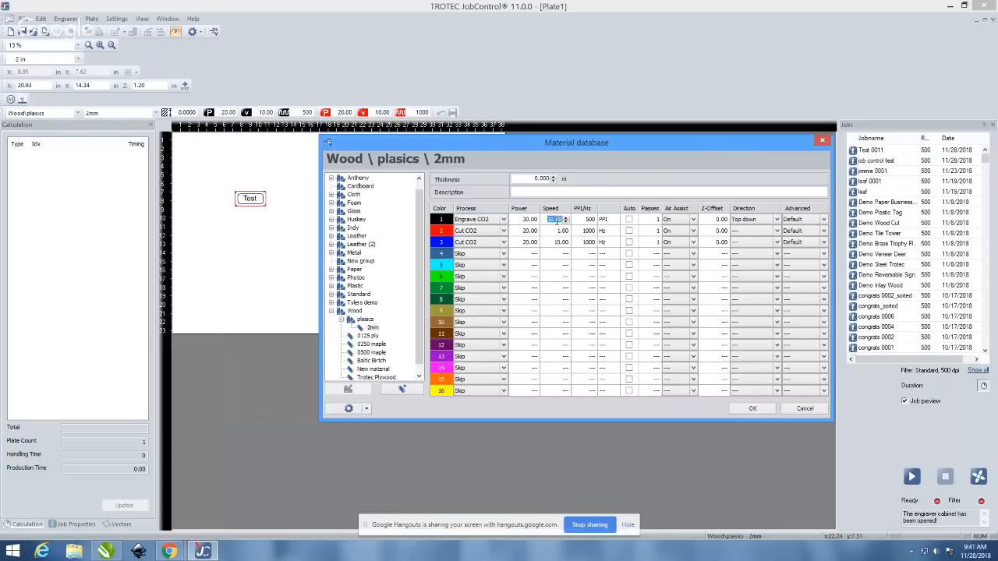
text(100)
click(558, 231)
click(558, 242)
key(BackSpace)
text(0.8)
key(Return)
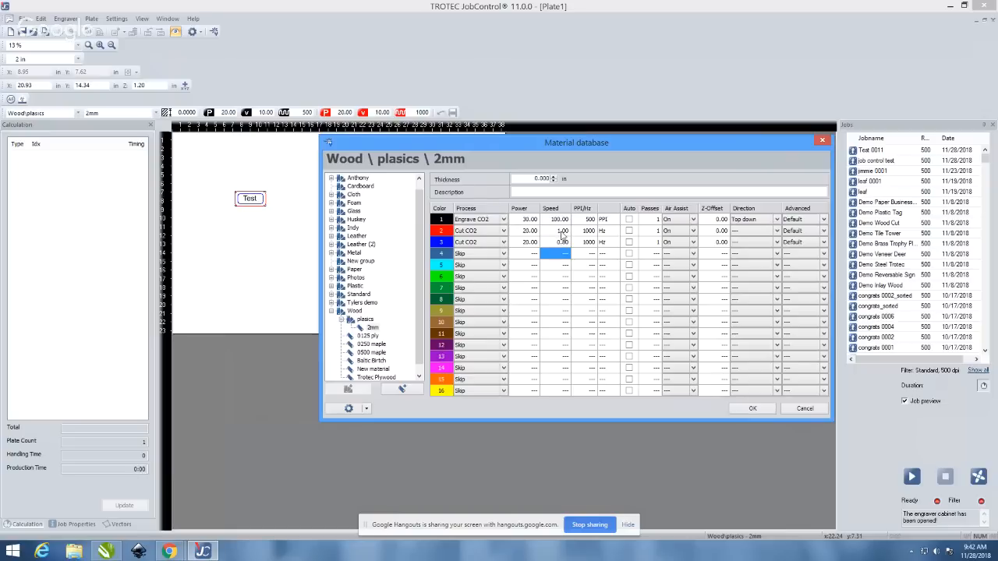
- Try a speed of 4 for the red cut and return it to 1
click(561, 232)
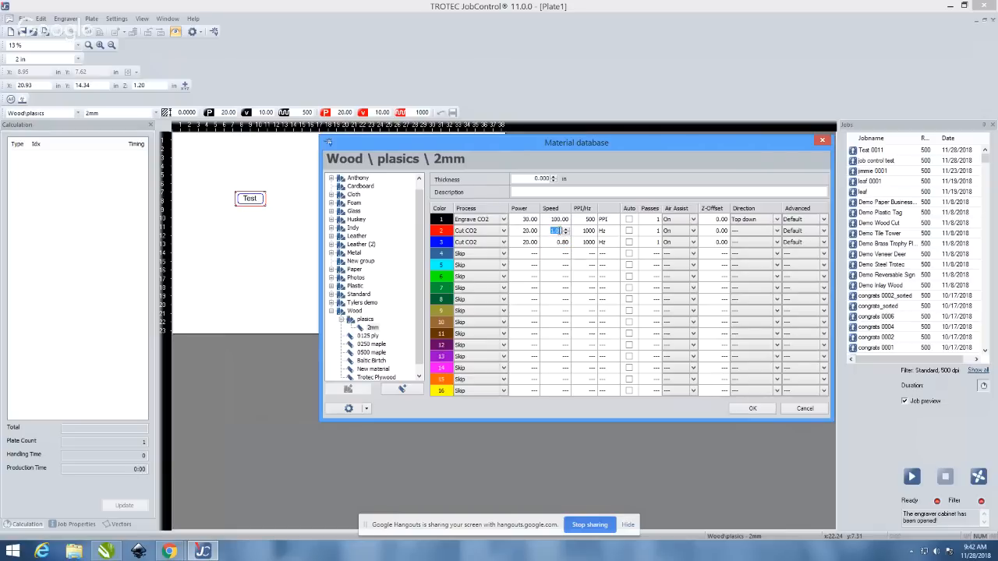
text(4)
key(Return)
click(558, 230)
key(BackSpace)
text(1)
- Try a speed of 0.5 for the blue cut and return it to 0.8
click(560, 242)
text(.5)
key(Return)
click(559, 243)
key(Return)
click(561, 242)
key(BackSpace)
text(0.8)
key(Return)
- Set the speeds to 100 for the black engraving process and 0.80 for the red cutting process
click(561, 231)
click(588, 242)
click(589, 232)
click(559, 230)
click(561, 220)
click(559, 230)
text(100)
click(556, 220)
text(0.80)
key(BackSpace)
key(BackSpace)
click(565, 232)
text(1)
key(Return)
- Enable automatic PPI for the black Engrave CO2 process of the 2mm material
click(629, 220)
click(629, 219)
click(629, 220)
click(629, 220)
click(629, 219)
- Try the Engrave FLP process for black with and without automatic frequency, and return it to Engrave CO2
click(503, 220)
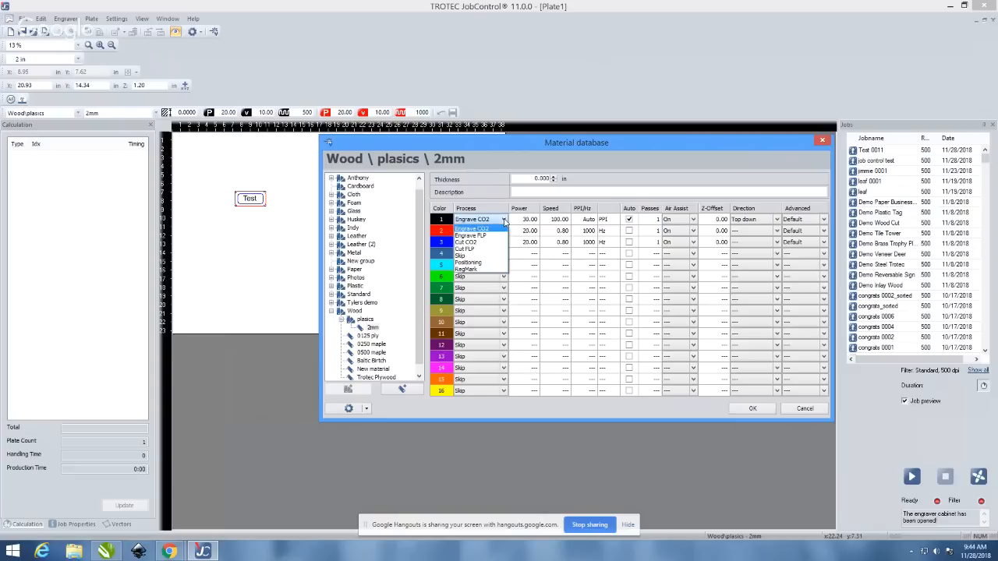
click(470, 235)
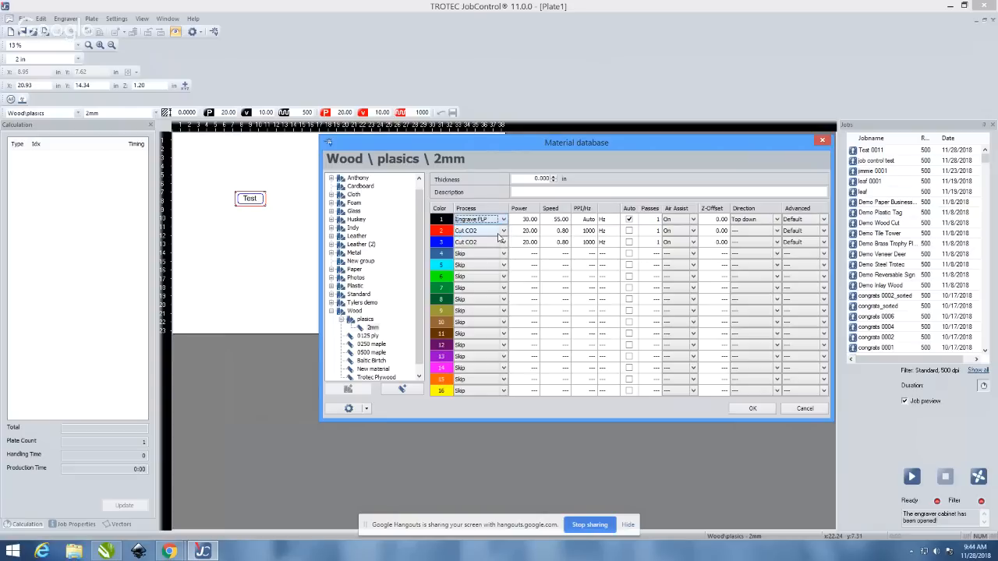
click(629, 220)
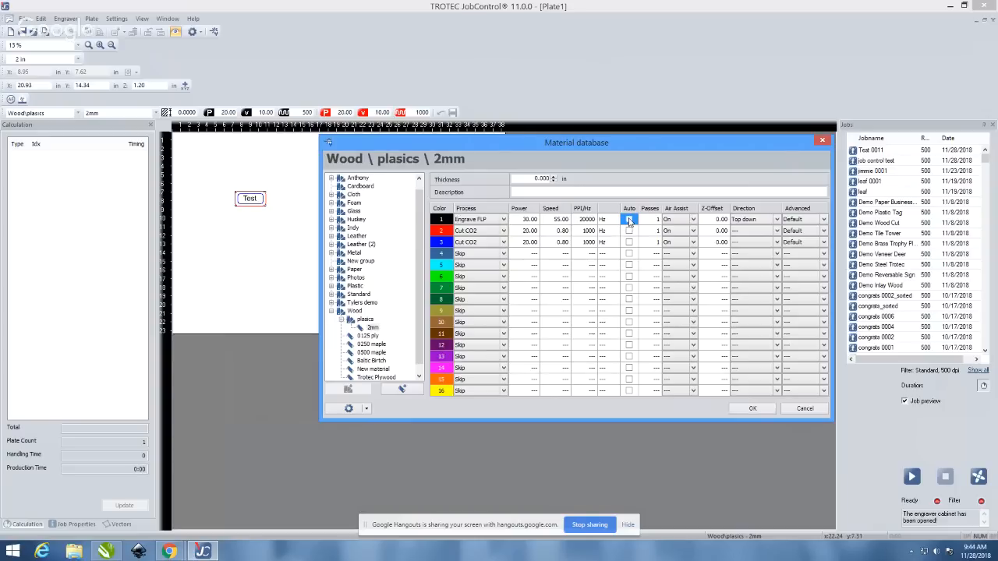
click(587, 220)
click(628, 220)
click(504, 220)
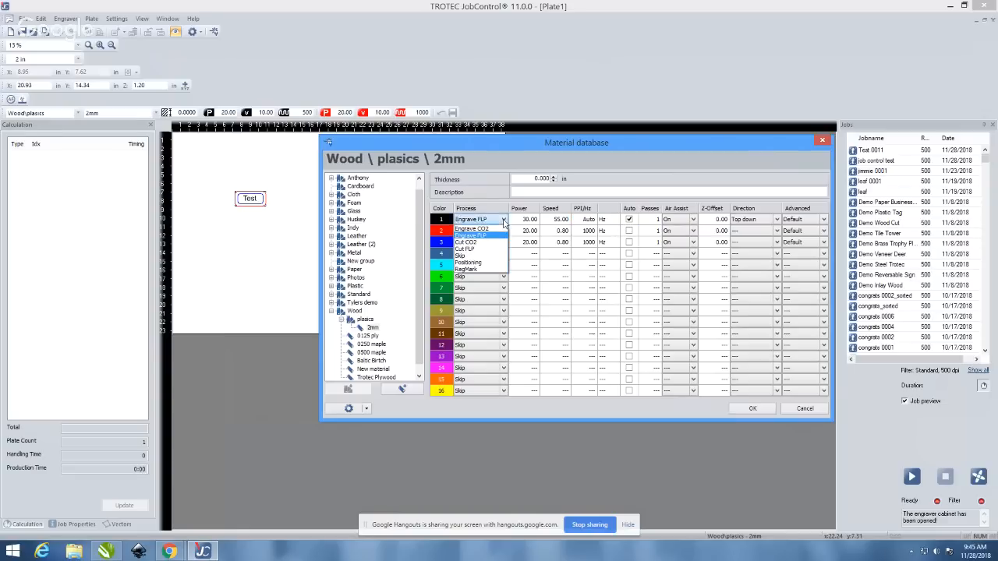
click(472, 228)
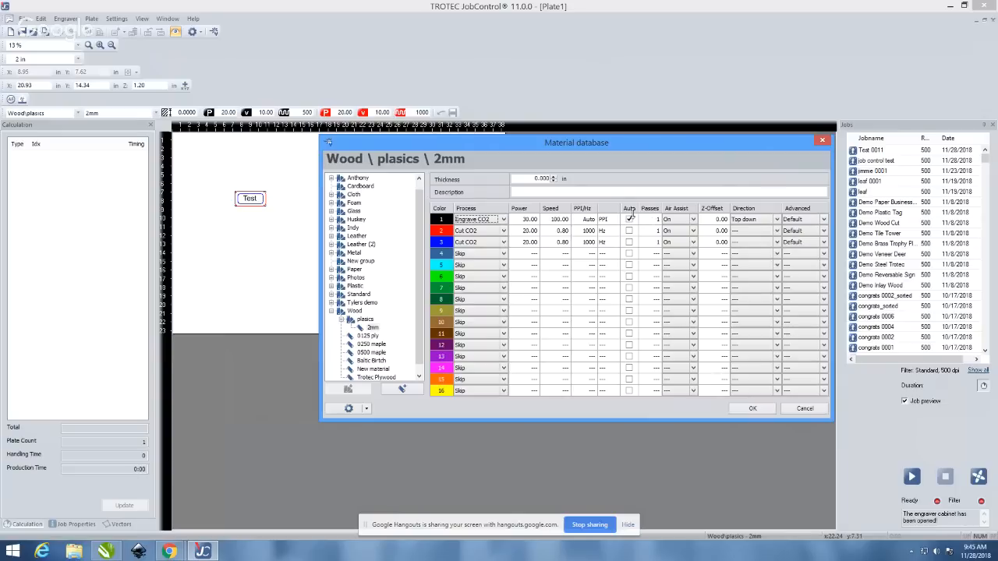
- Set the black engraving process to 2 passes and its air assist to Off
click(652, 219)
click(653, 218)
click(693, 220)
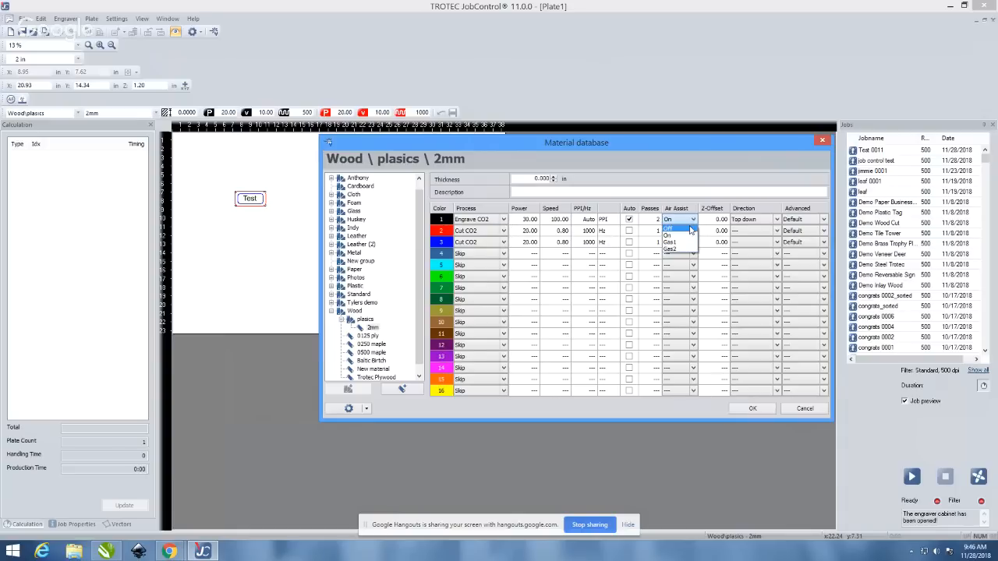
click(690, 229)
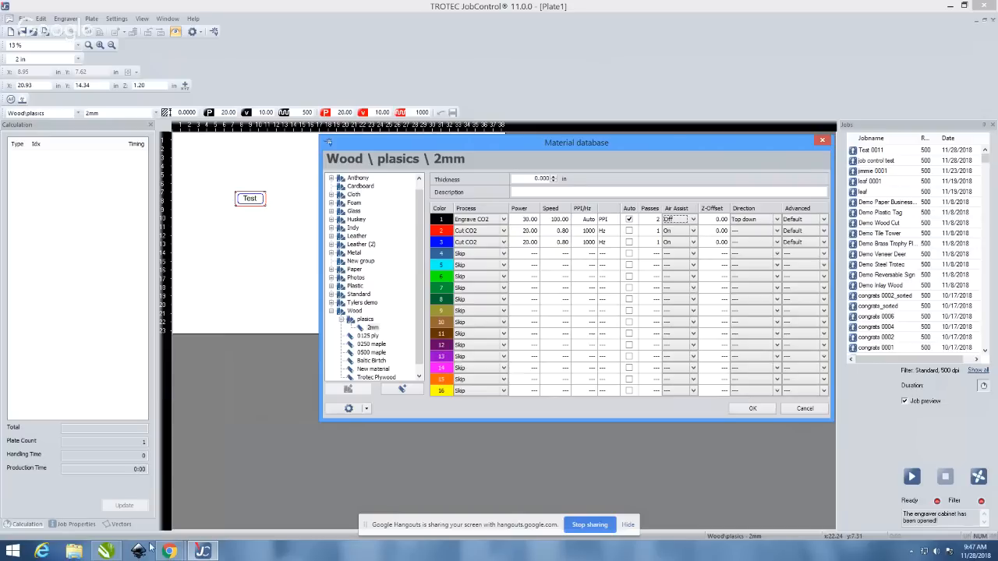
- Switch to Google Hangouts, restart sharing of the entire screen and return to JobControl
mouse_move(169, 551)
click(101, 495)
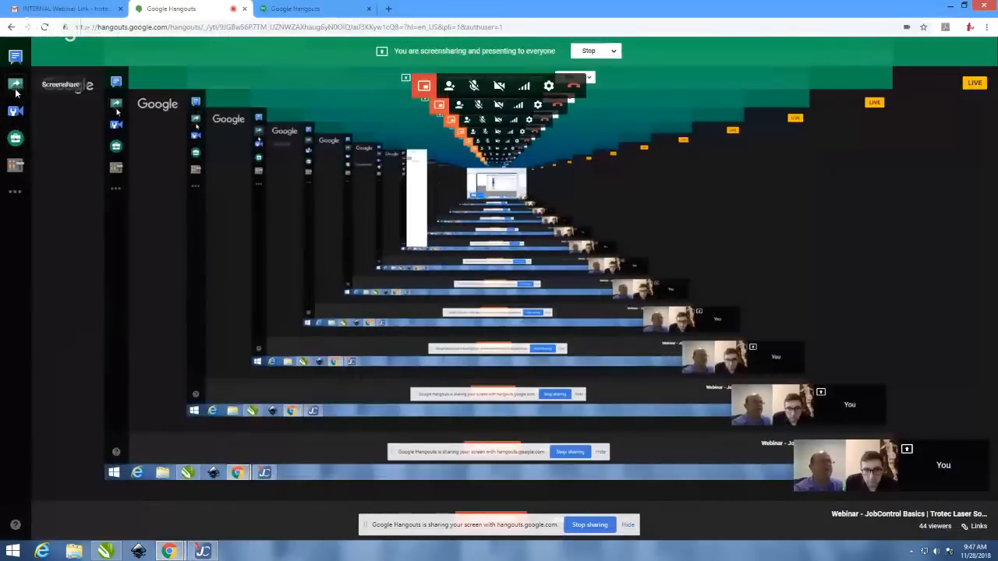
click(16, 89)
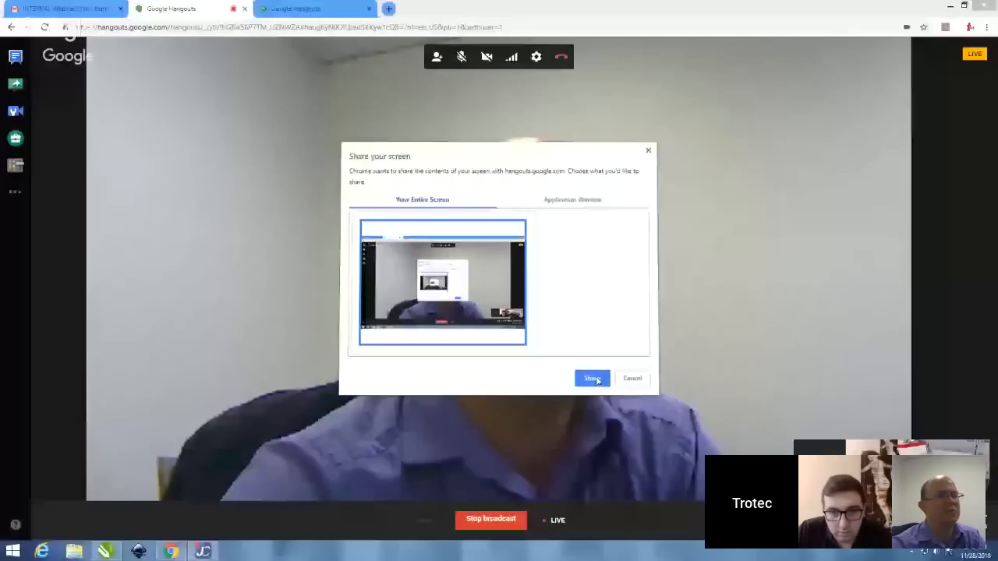
click(595, 379)
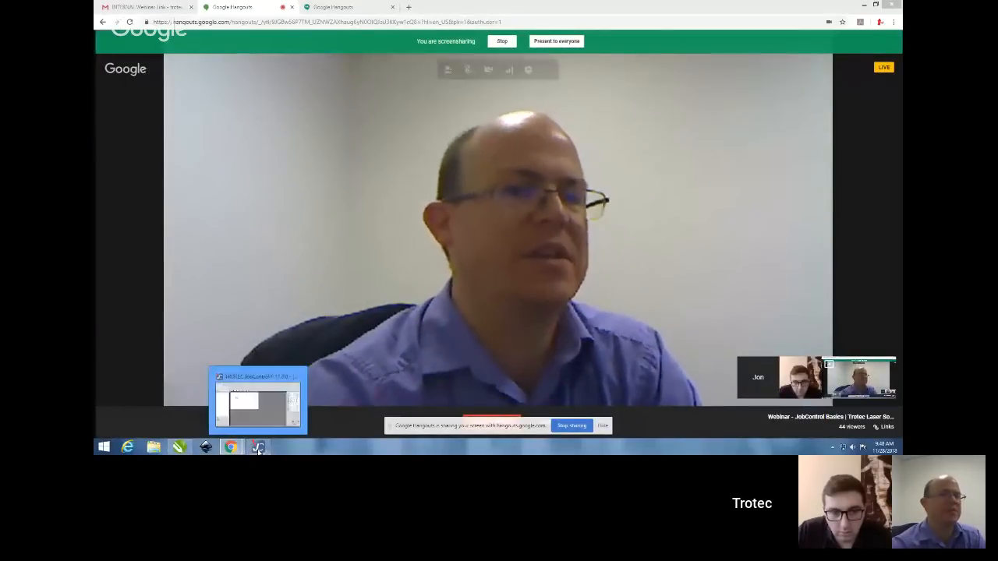
click(258, 449)
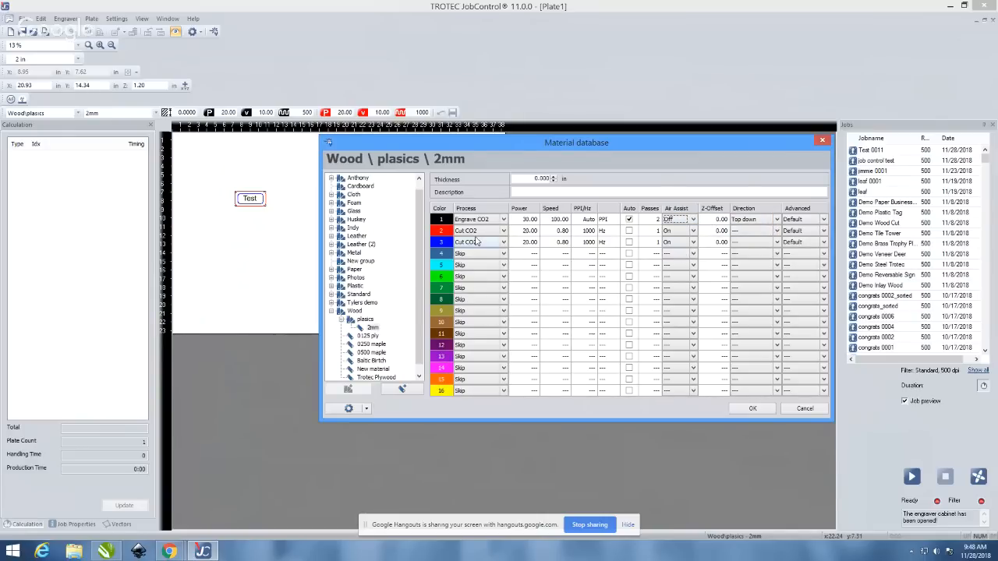
- Try raising and lowering the black engraving's Z-offset and return it to 0
click(721, 219)
click(724, 217)
click(724, 217)
click(725, 222)
click(725, 222)
double_click(716, 219)
key(BackSpace)
text(0)
- Switch between the Google Hangouts broadcast window and JobControl, ending in JobControl
mouse_move(171, 551)
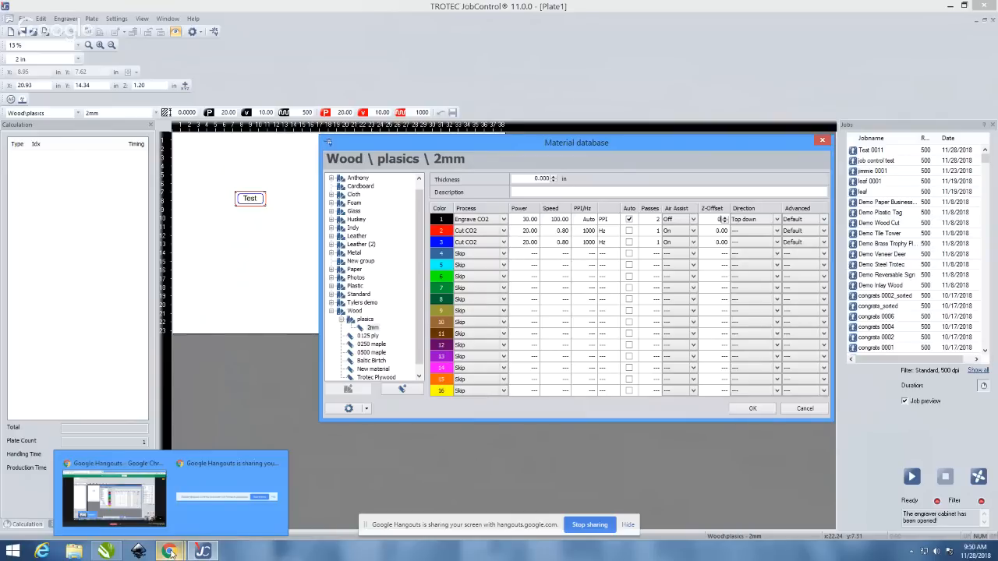
click(145, 508)
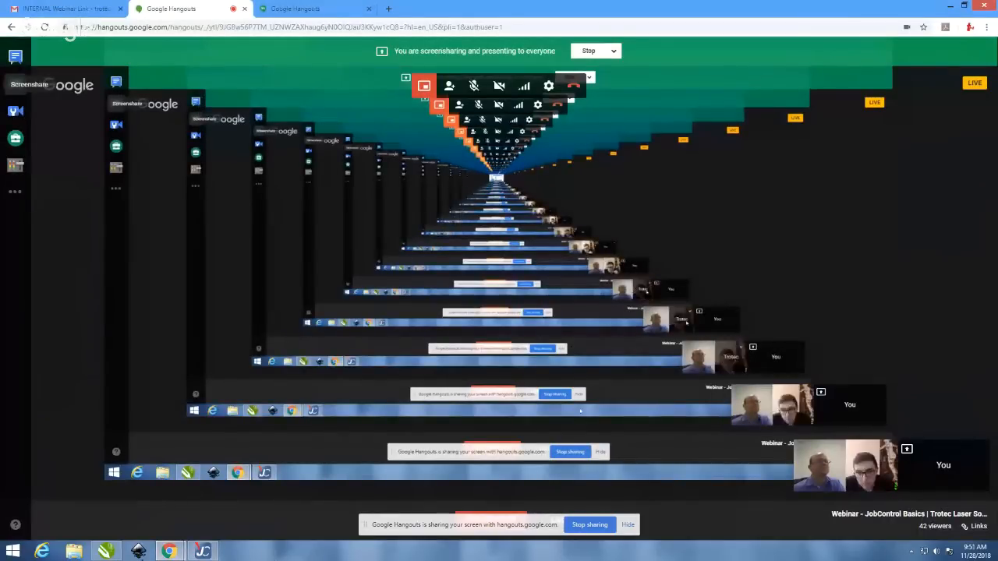
click(204, 551)
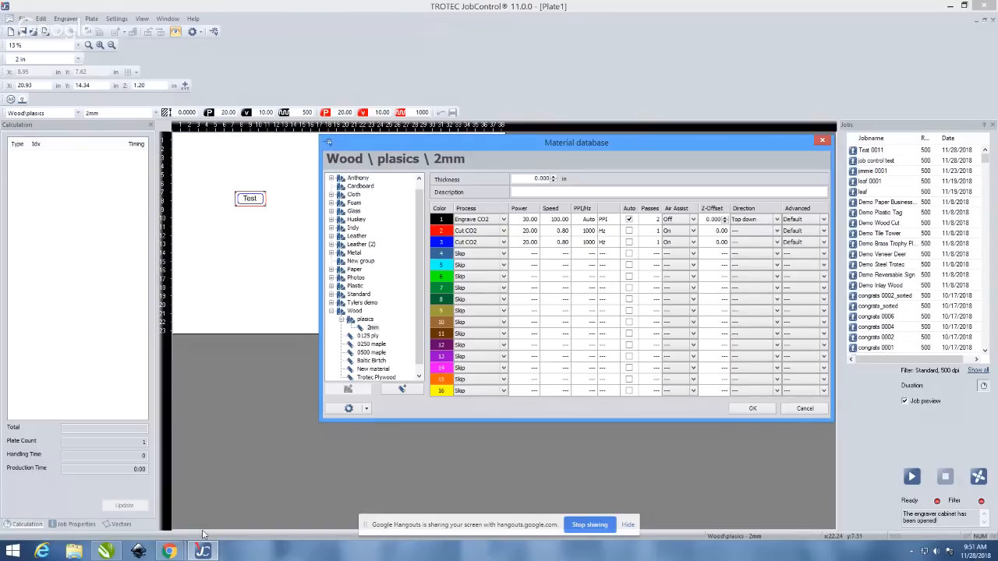
click(169, 551)
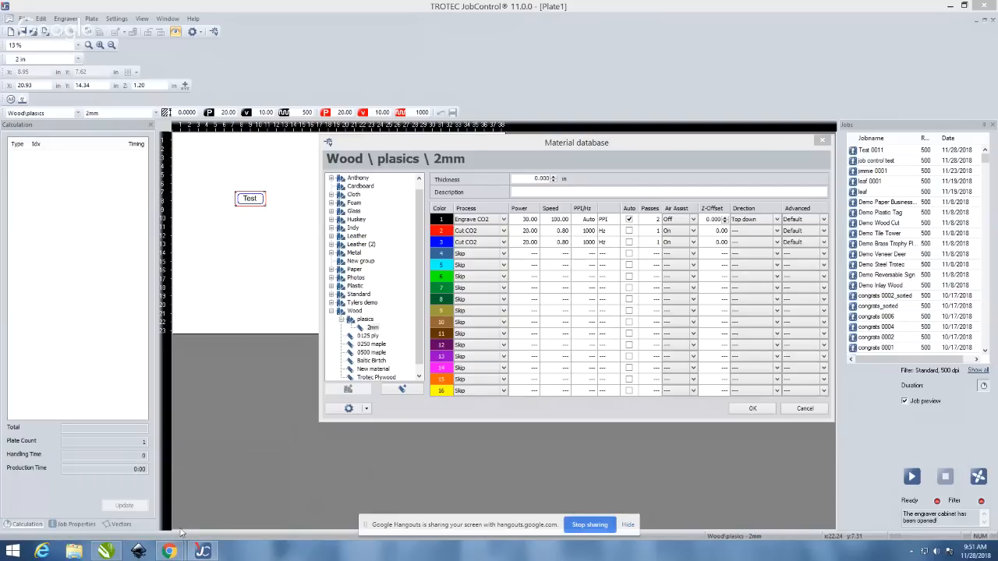
click(168, 551)
click(149, 519)
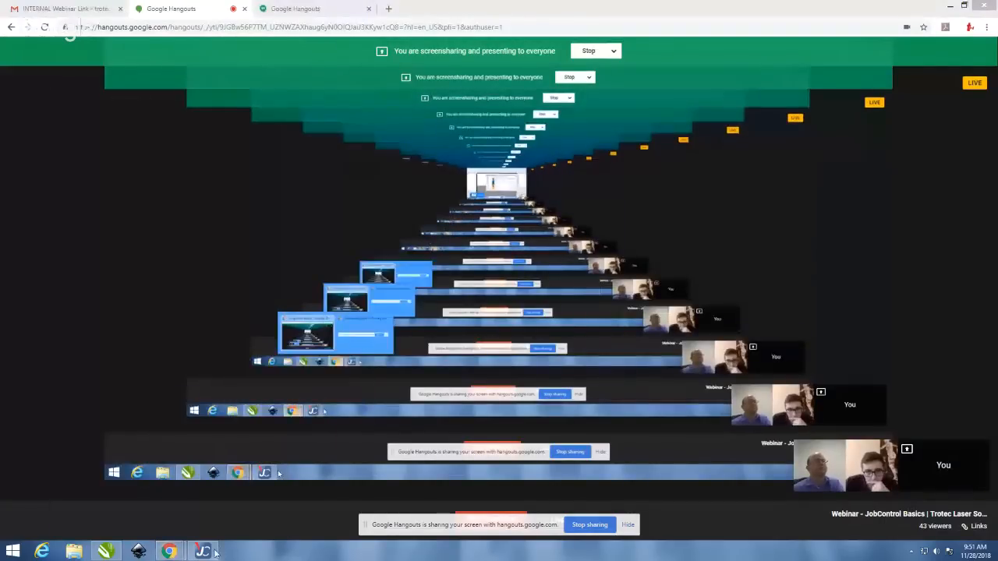
click(210, 552)
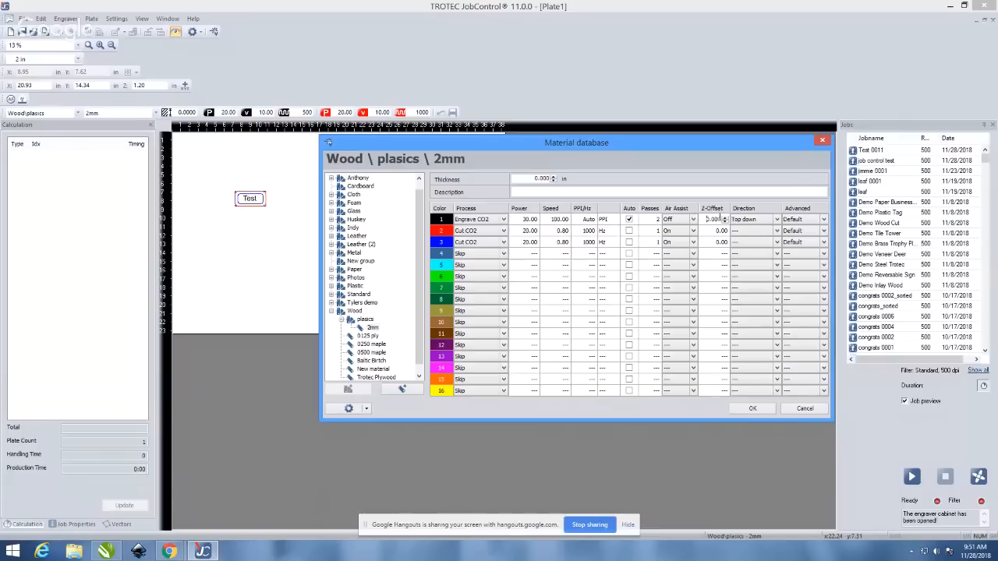
- Set the black engraving direction to Bottom up and move the Material database dialog aside from the plate
click(776, 219)
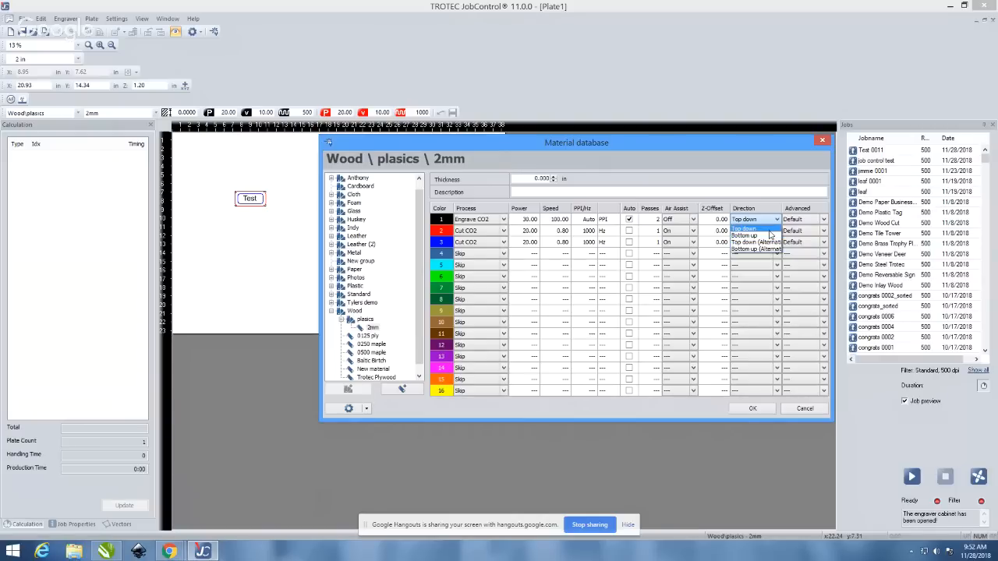
click(769, 236)
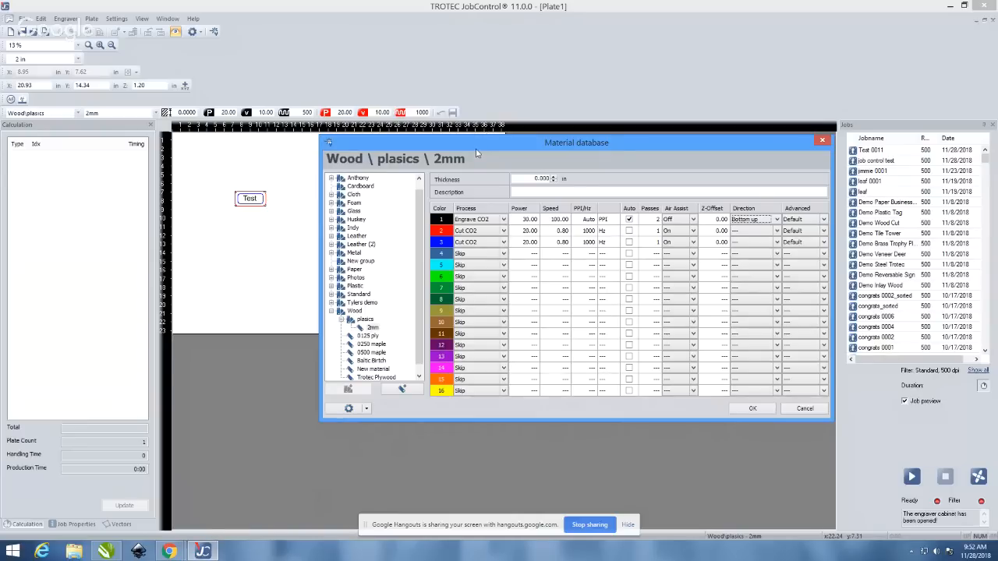
drag(477, 152, 732, 144)
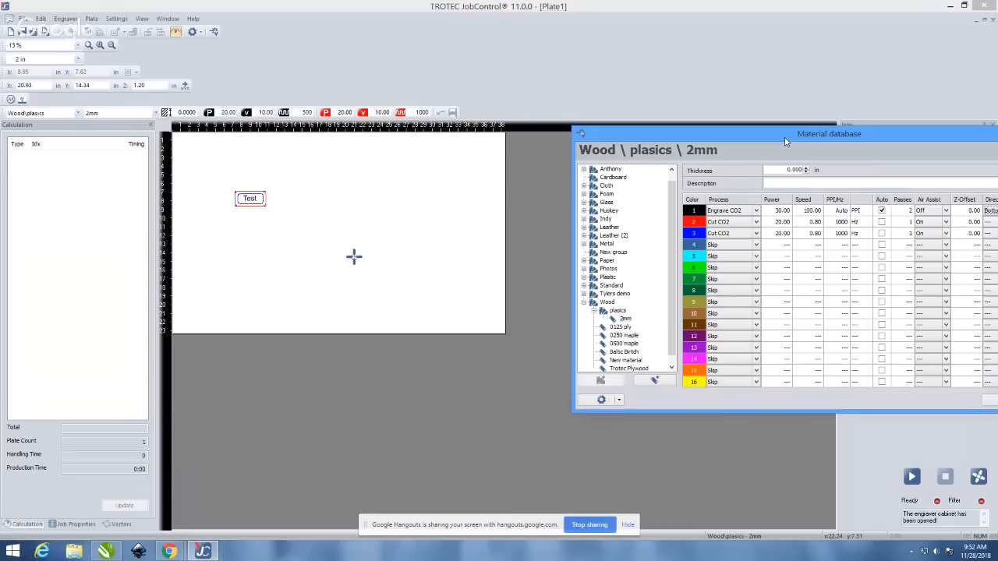
drag(784, 137, 674, 136)
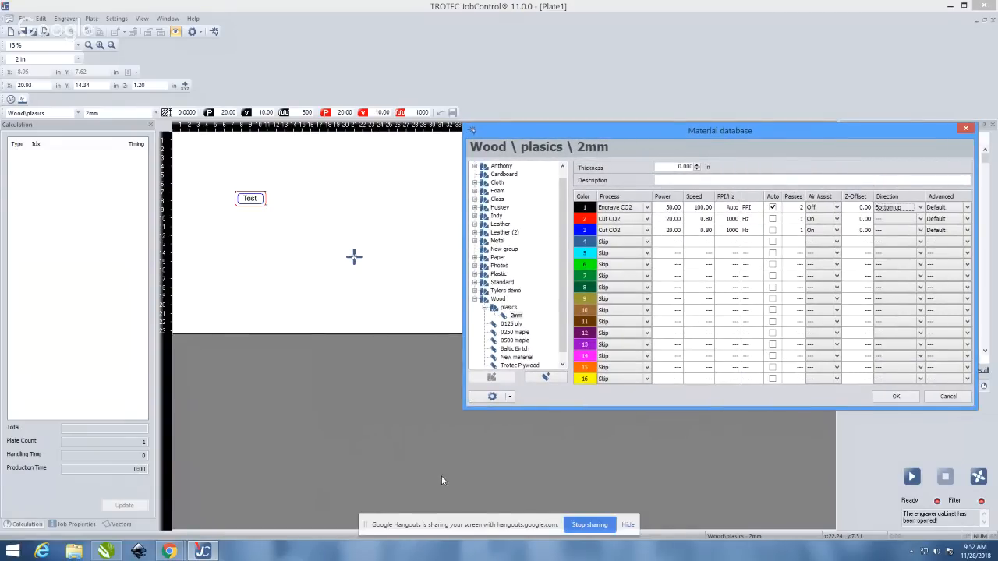
- Switch to Google Hangouts and stop sharing the screen
click(167, 552)
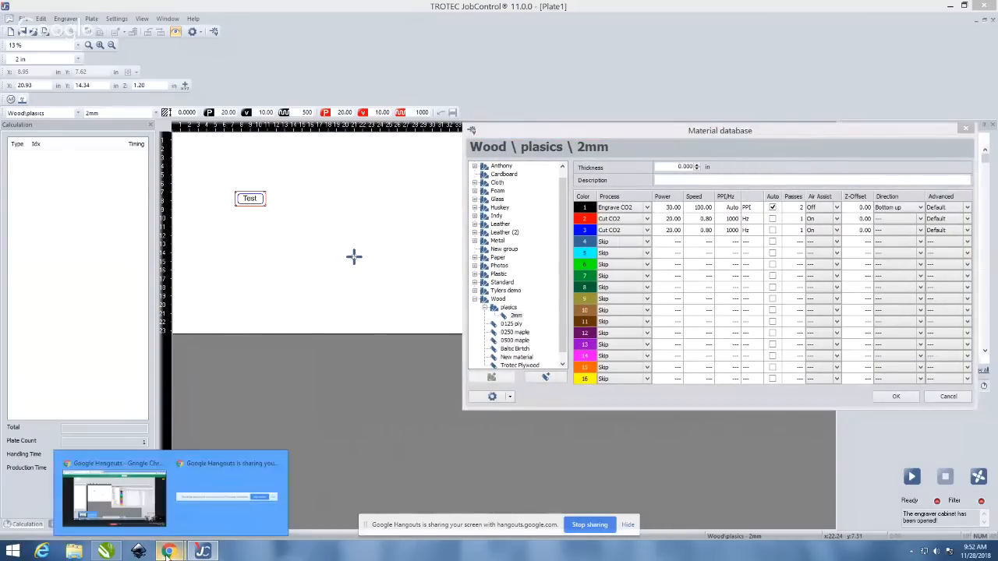
click(138, 508)
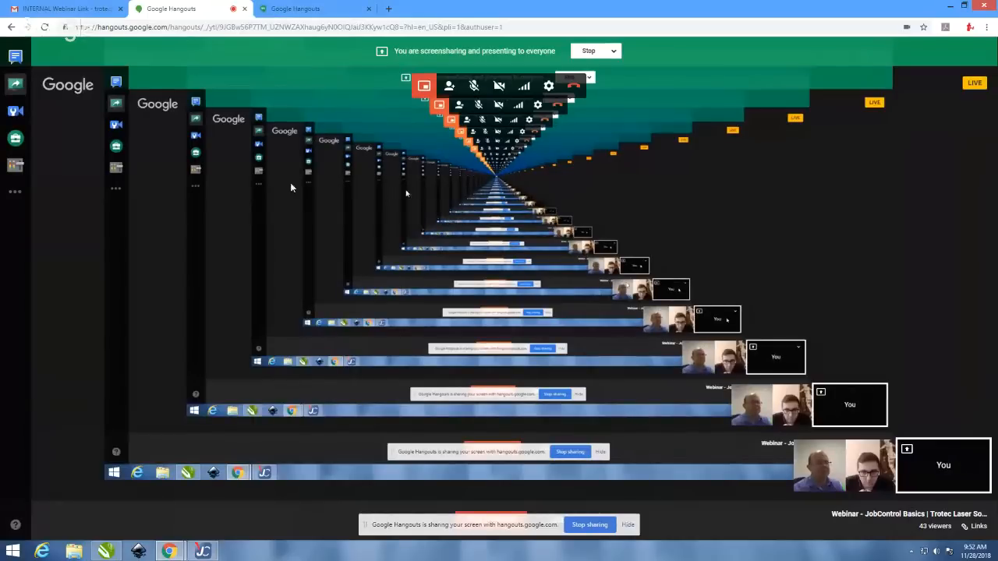
click(21, 84)
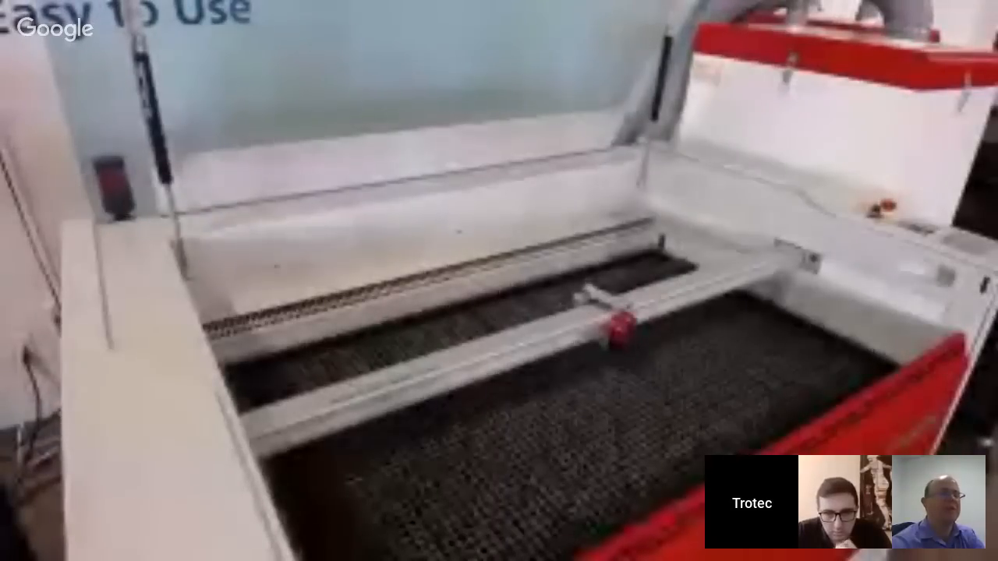
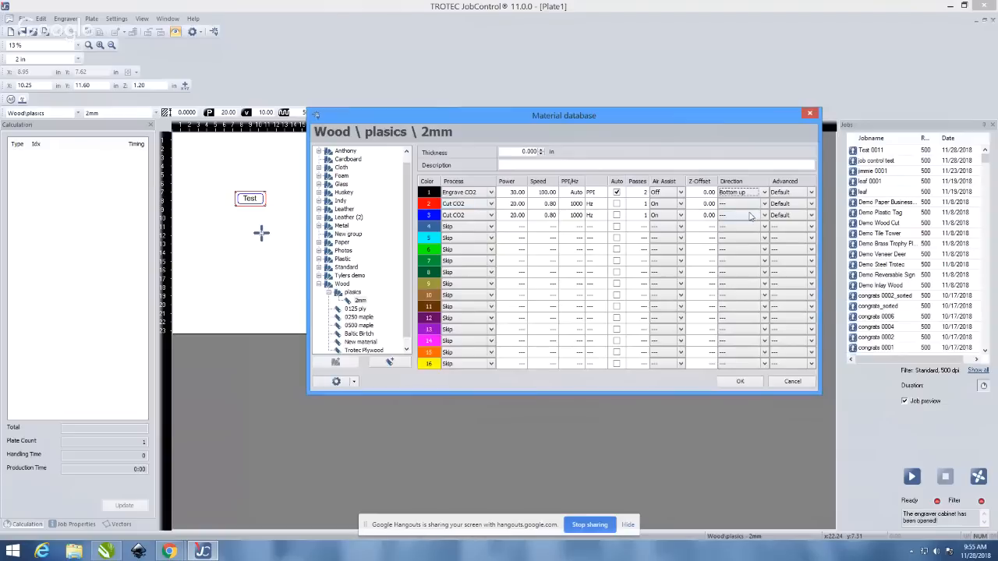
- Hide the screen-sharing notice and enable Links and High Quality in the black engraving's advanced settings
click(811, 194)
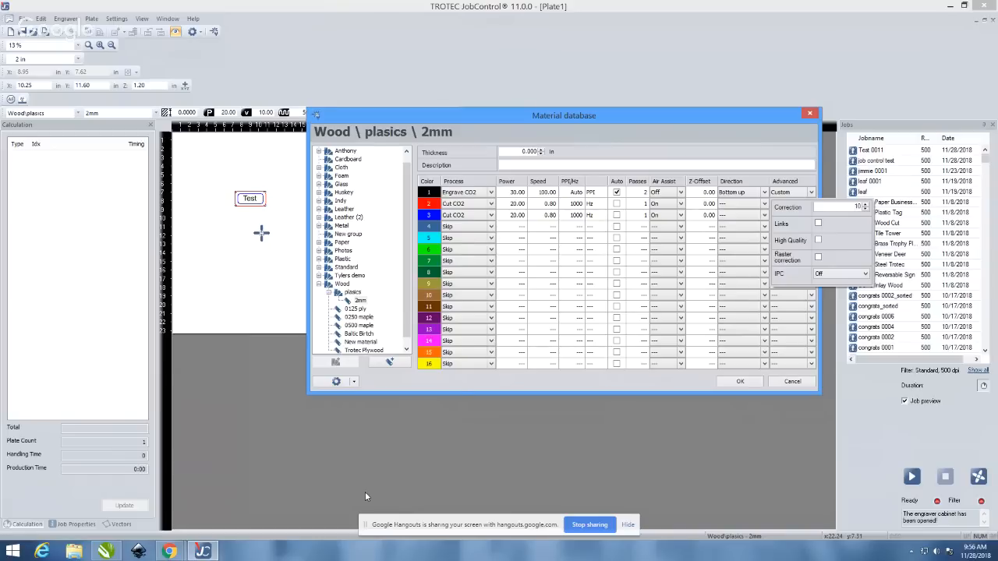
mouse_move(181, 551)
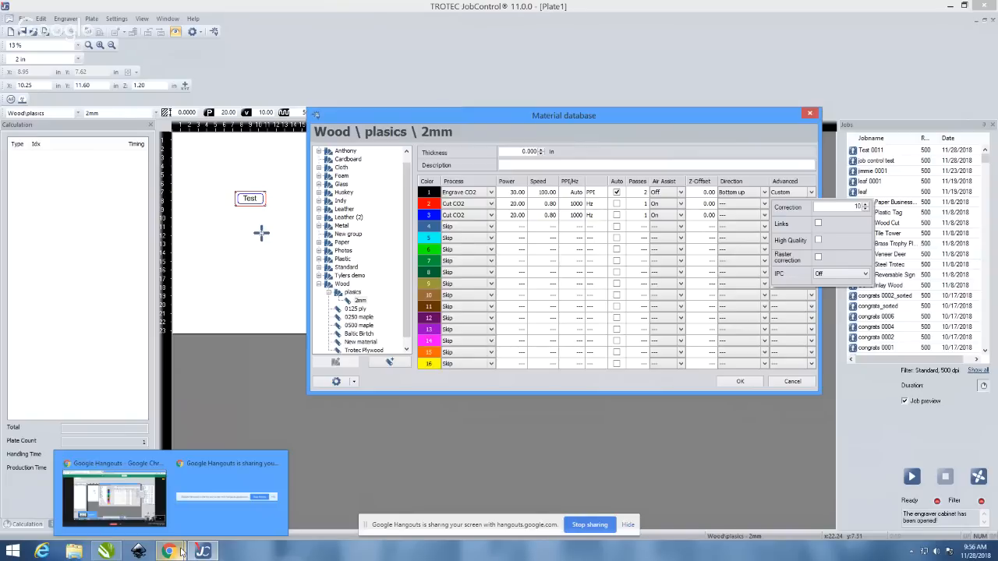
click(629, 525)
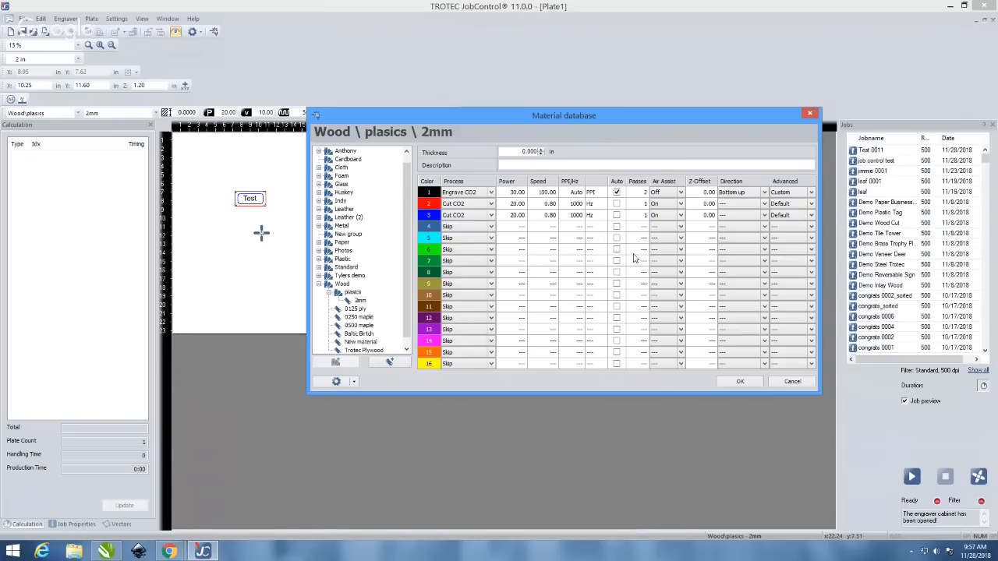
click(810, 194)
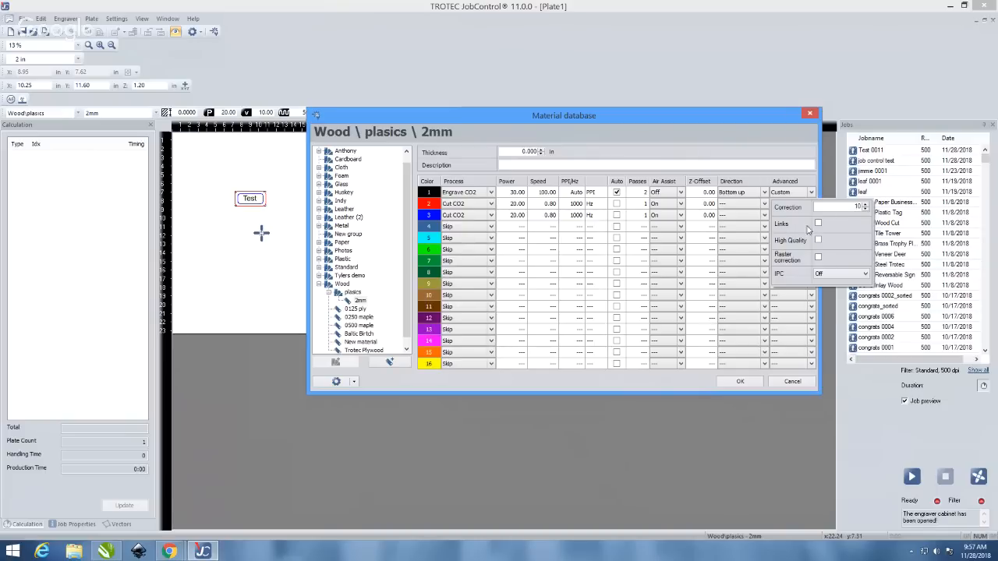
click(817, 224)
click(818, 241)
- Switch to Google Hangouts, show another participant's video in the main view and return to JobControl
mouse_move(168, 551)
click(121, 509)
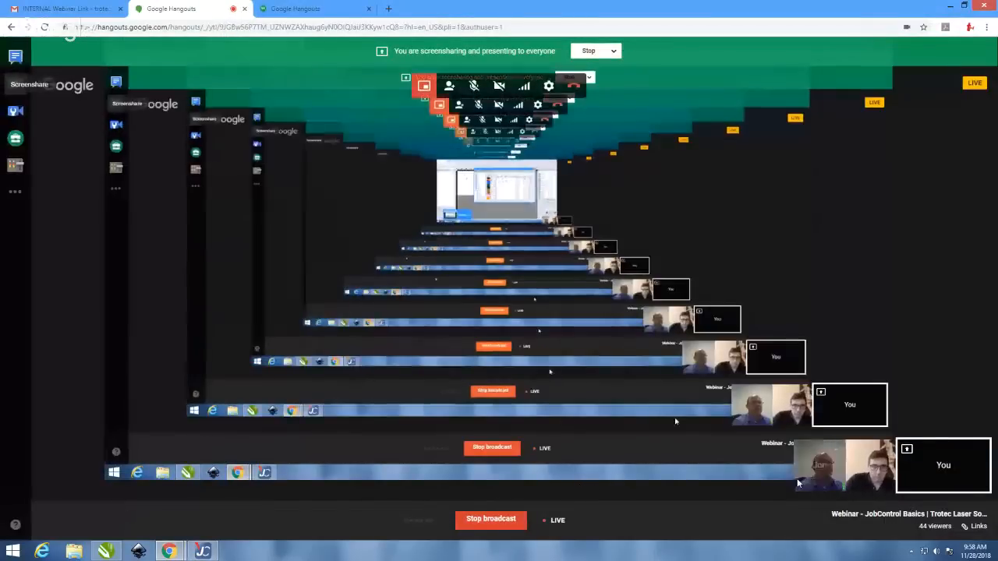
click(818, 476)
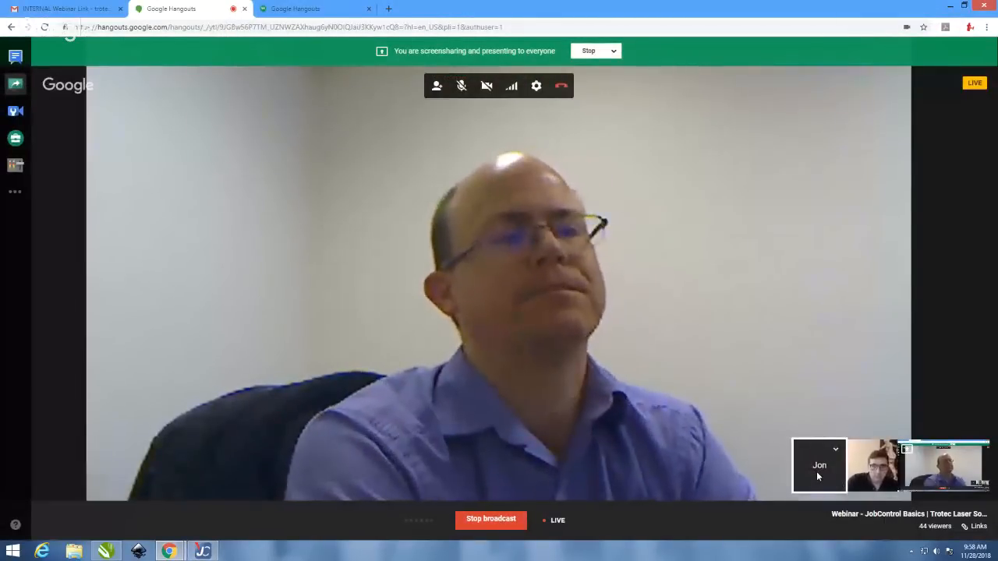
click(203, 551)
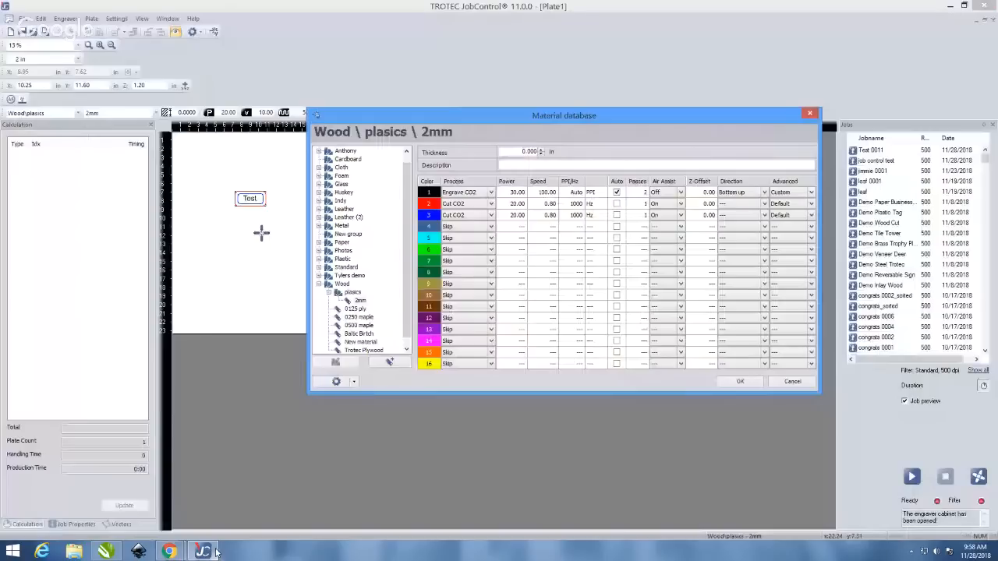
- Examine the IPC options in the red cut's advanced settings and save the 2mm material parameters
click(811, 203)
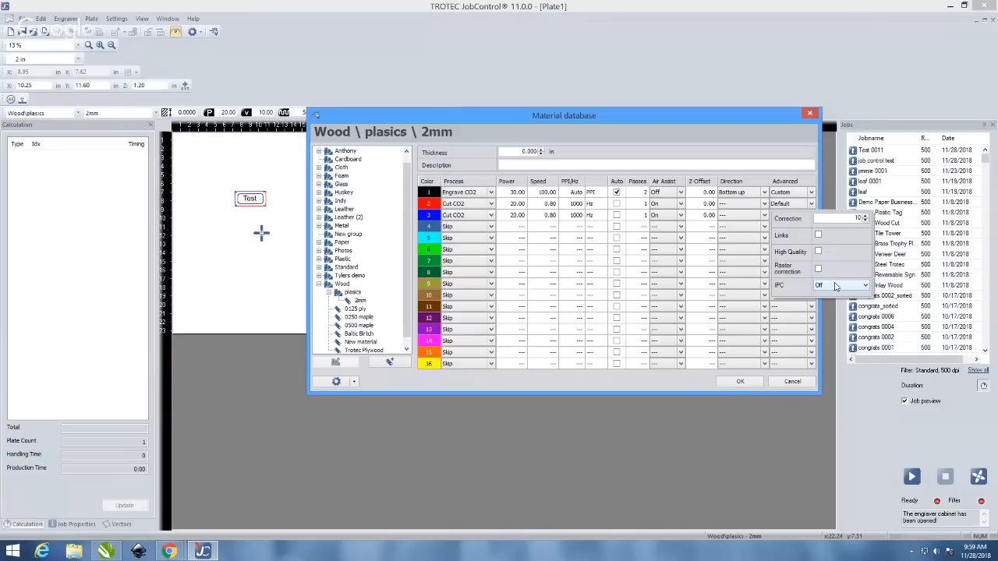
click(835, 286)
click(799, 297)
click(820, 285)
click(793, 290)
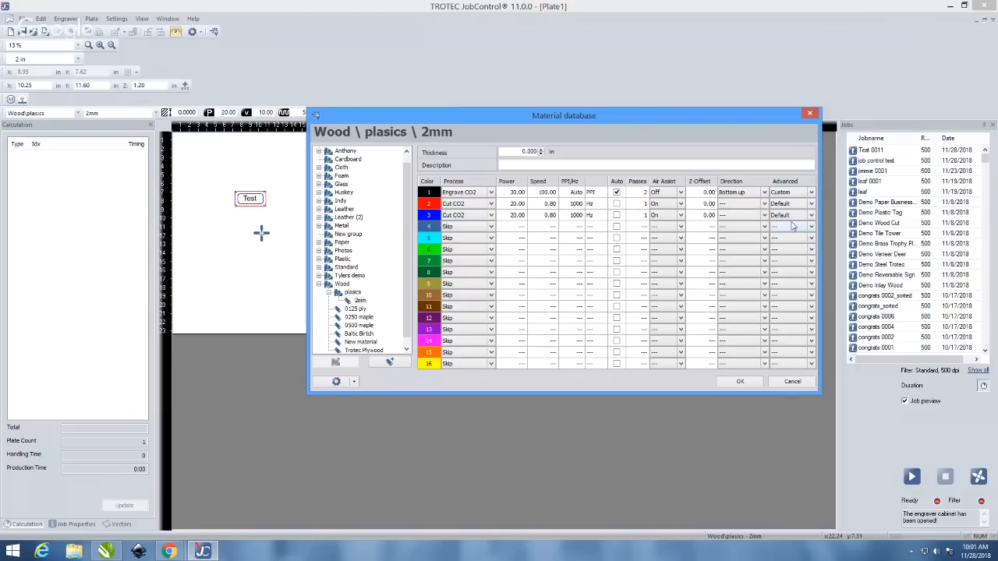
click(745, 385)
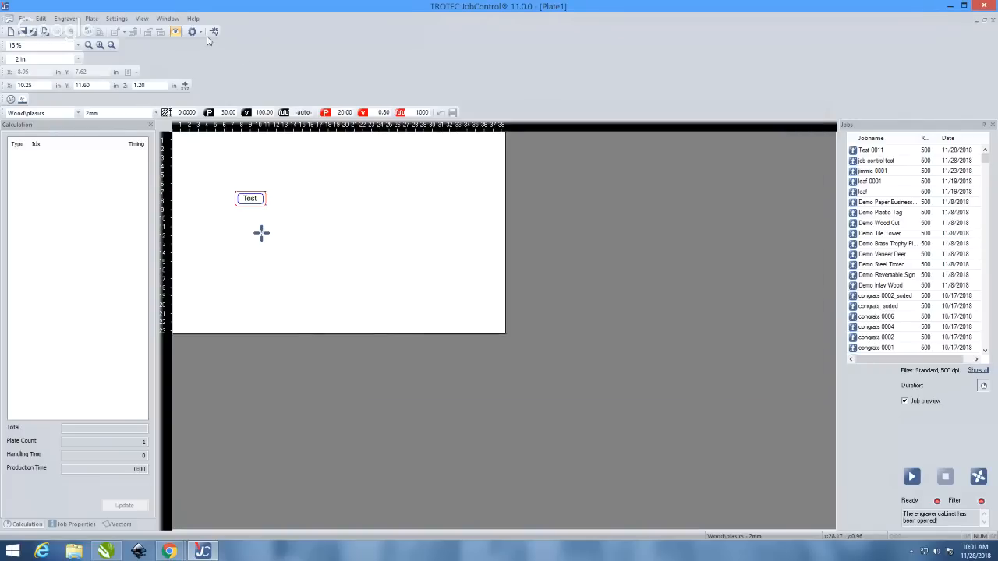
- Examine the plate size, orientation and engraving direction settings in Plate Setup, and leave without changing them
click(95, 21)
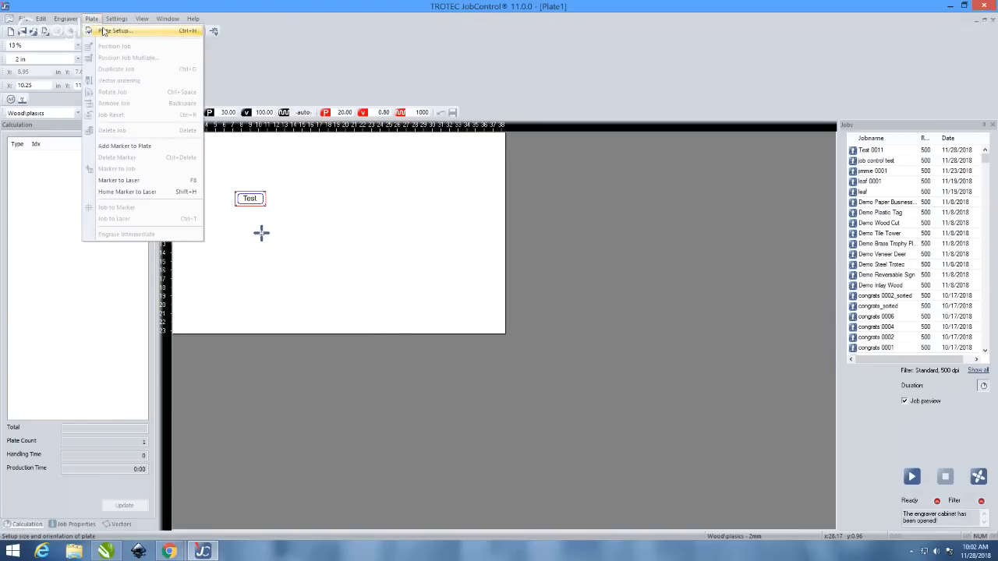
click(104, 30)
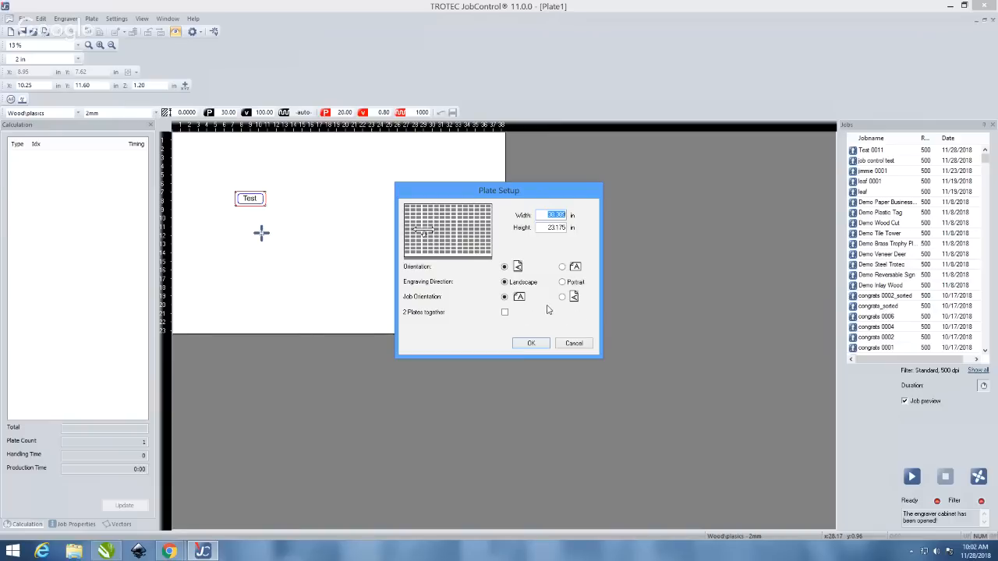
click(573, 344)
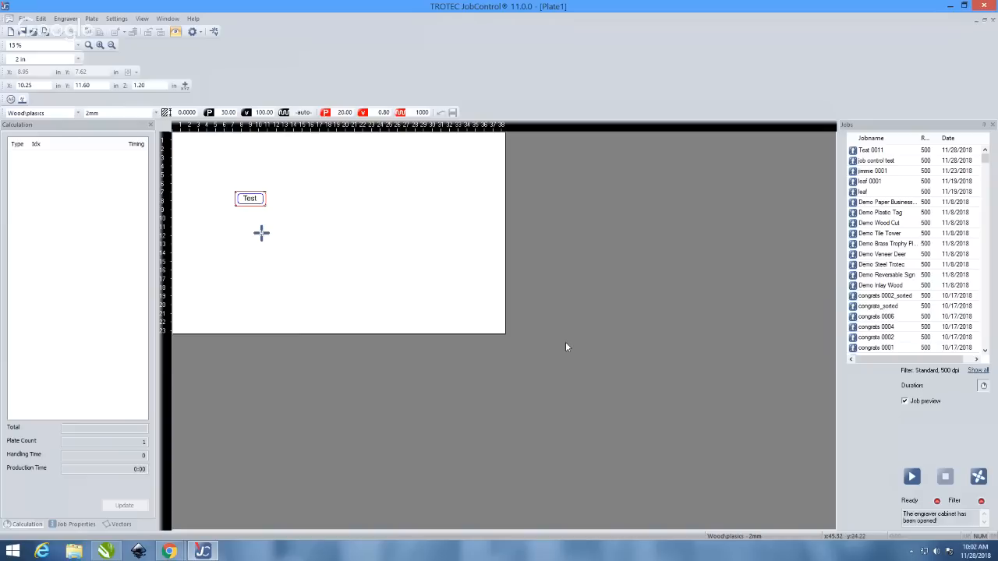
click(198, 32)
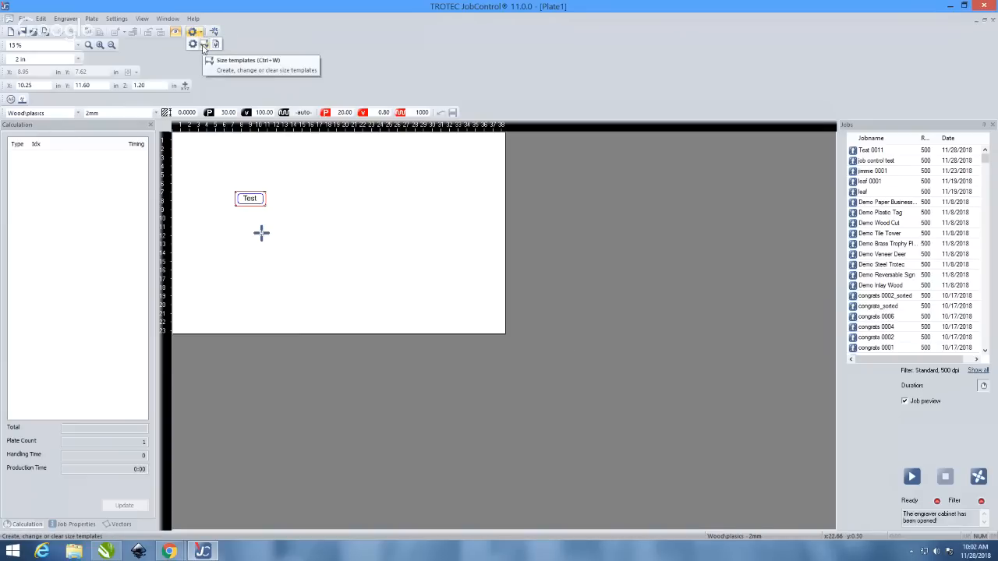
click(204, 45)
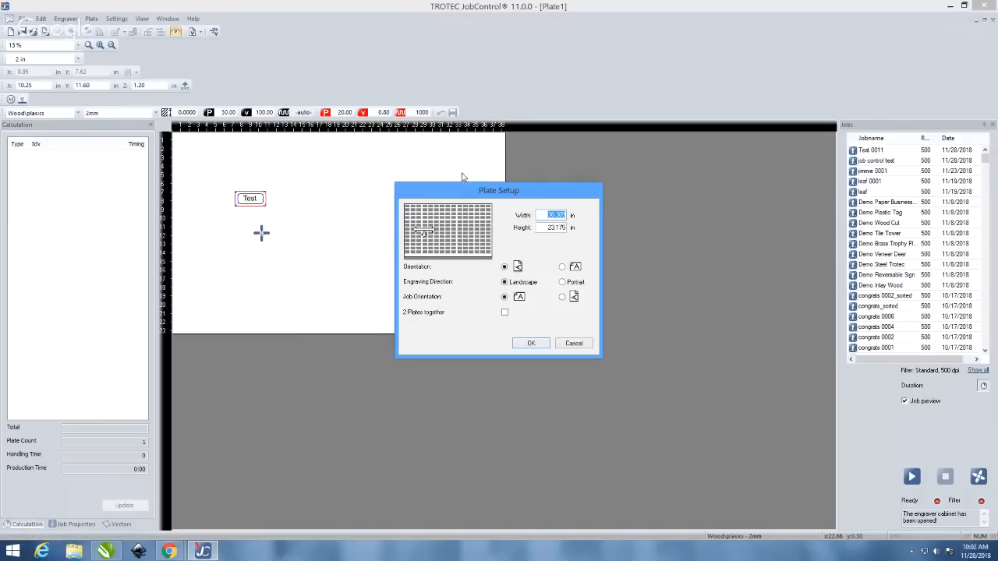
click(578, 346)
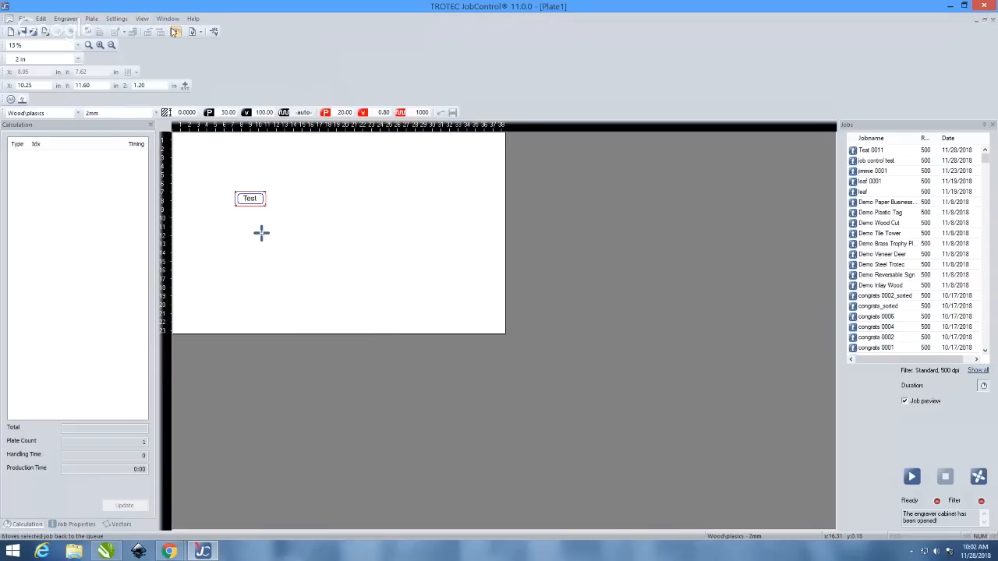
- Examine the General, Hardware and Accessories options, including the rotary attachment and honeycomb table settings
click(200, 32)
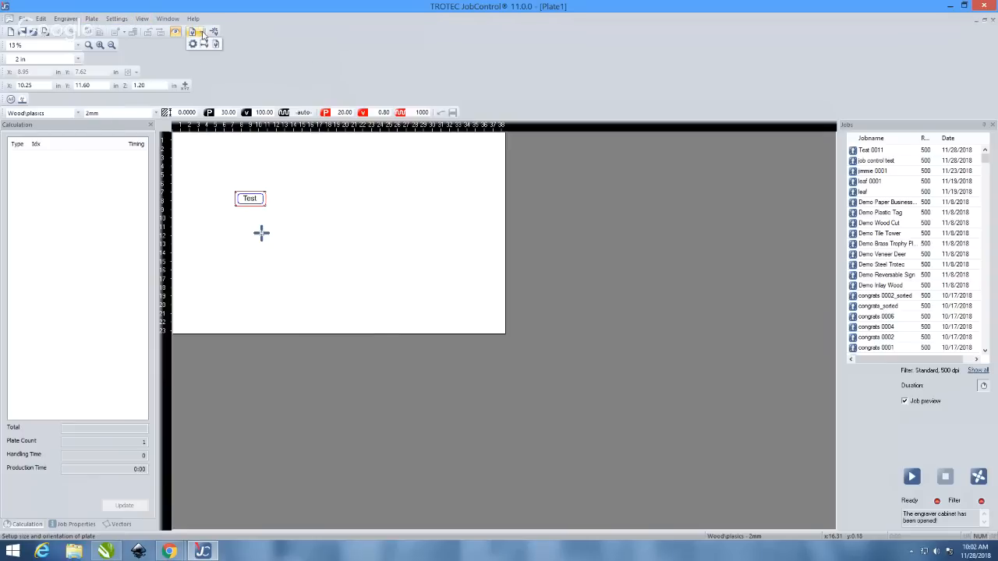
click(114, 19)
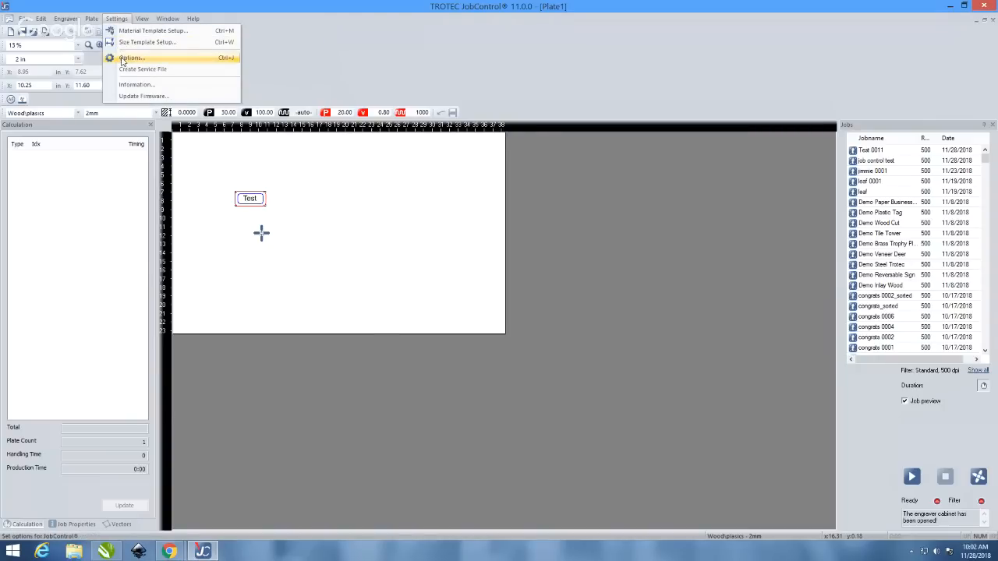
click(125, 58)
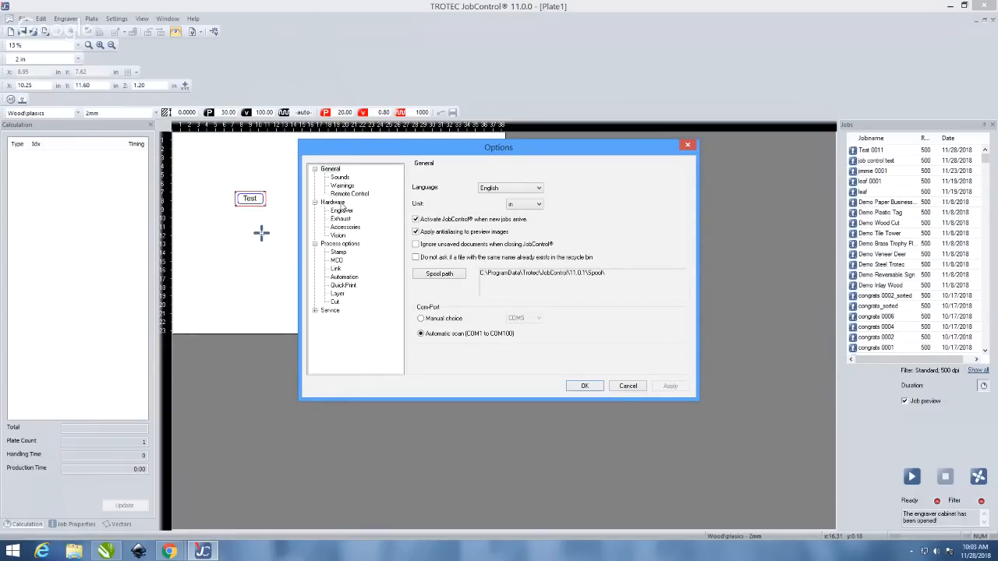
click(340, 204)
click(344, 229)
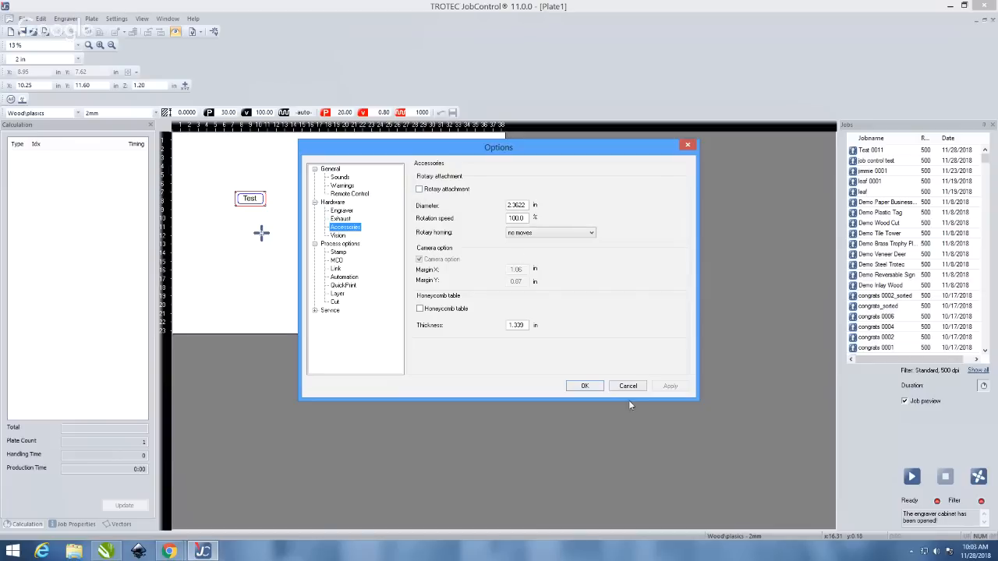
click(586, 386)
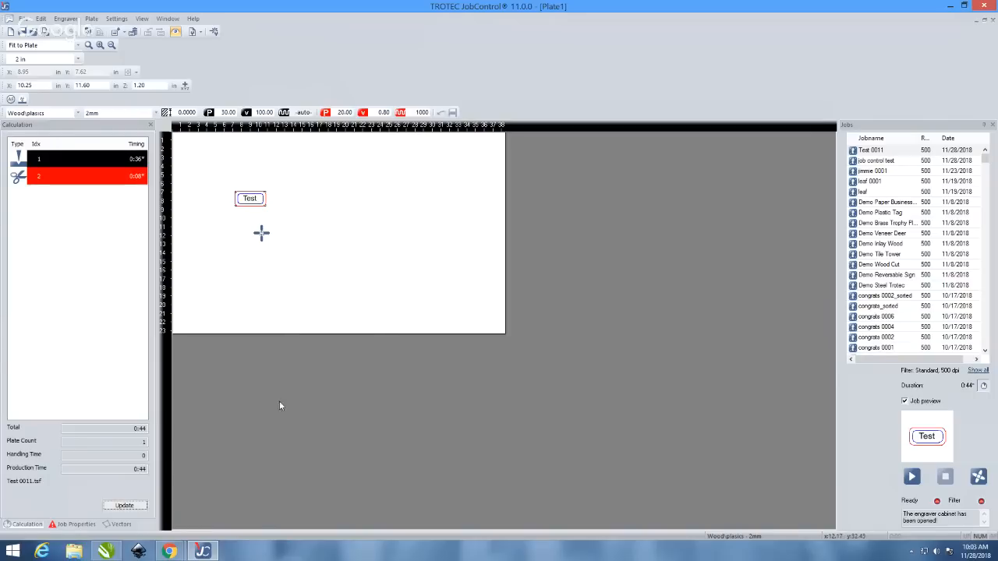
- Examine the time estimates of the Test job on the plate and the queued "job control test" job
click(274, 287)
click(260, 203)
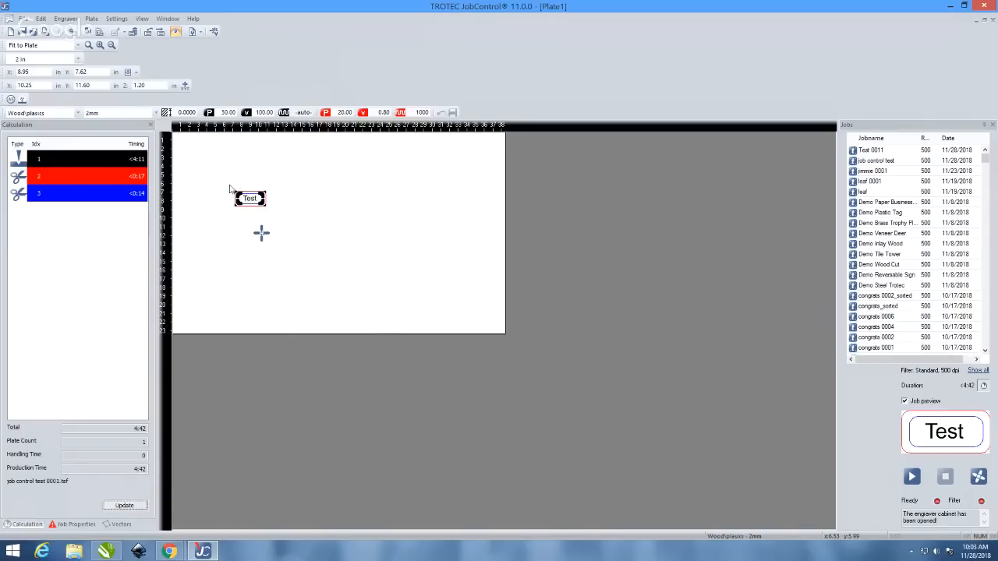
click(230, 188)
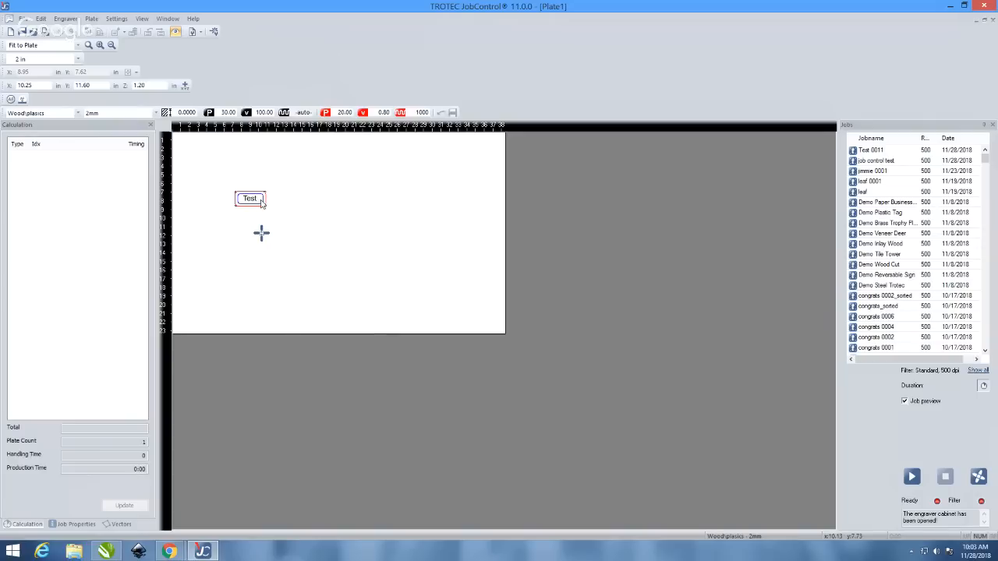
click(263, 201)
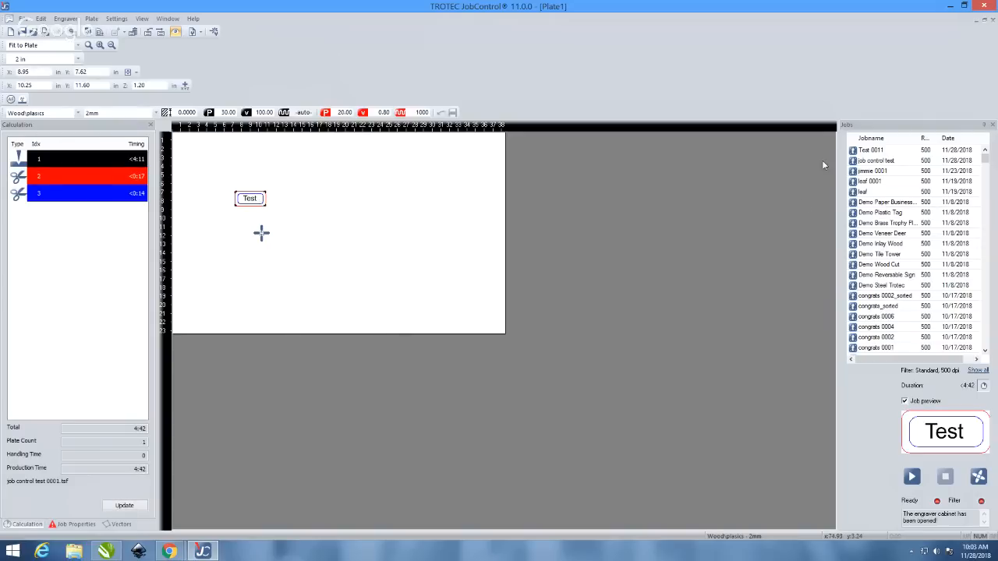
click(876, 159)
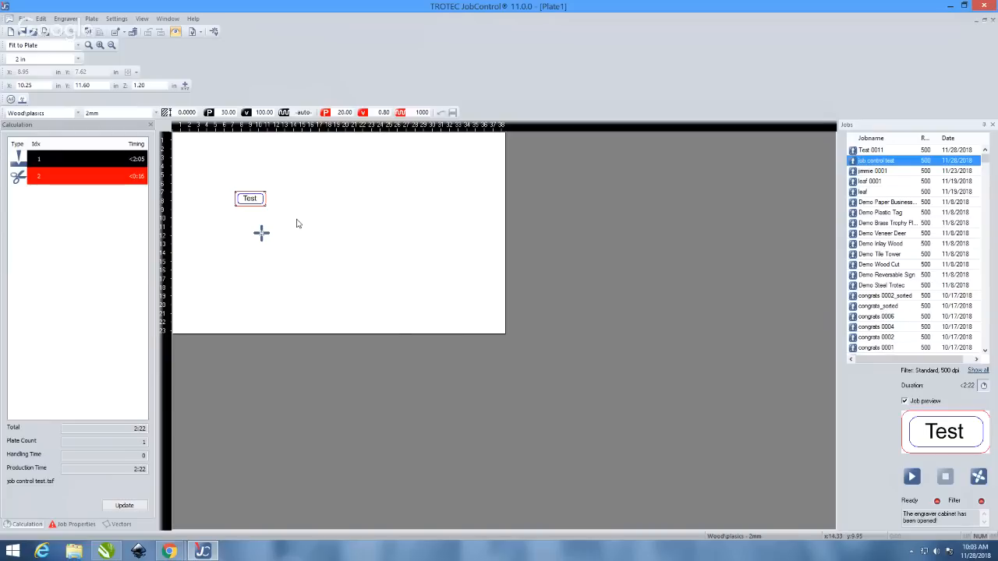
- Recalculate the production time of the Test job on the plate and deselect the job
click(244, 202)
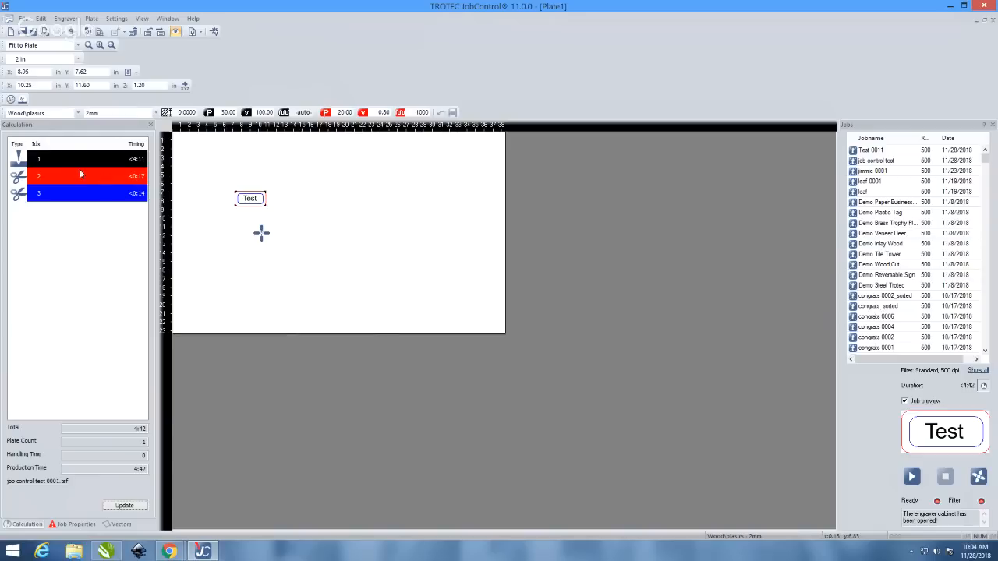
click(125, 505)
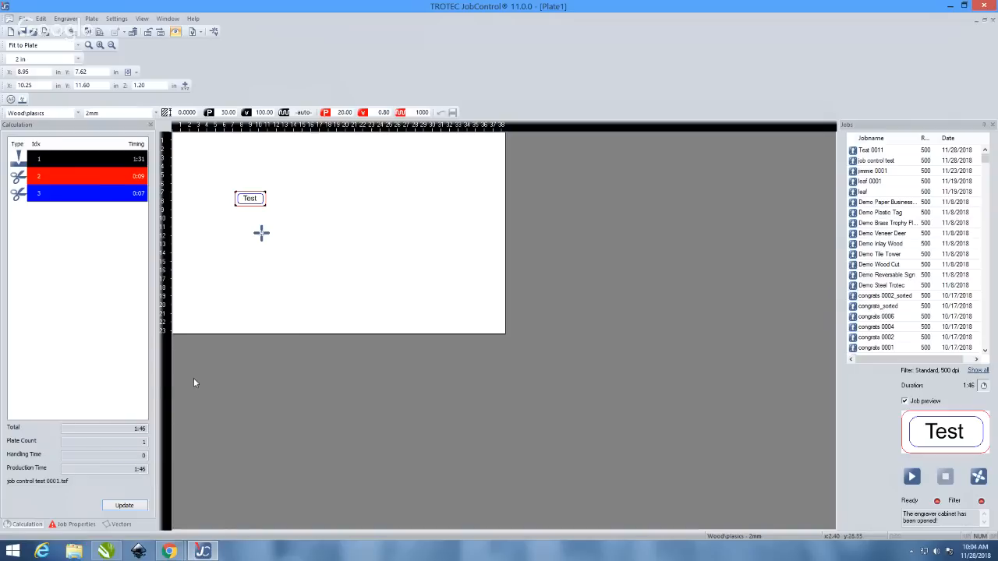
click(452, 228)
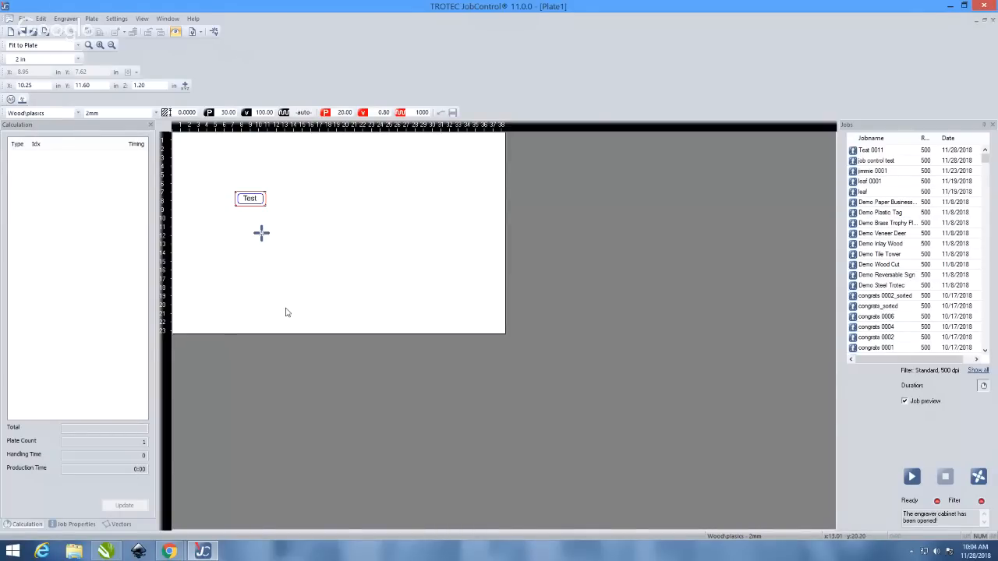
- Examine the available lens sizes and keep the 2 in lens selected
scroll(330, 251, up, 1)
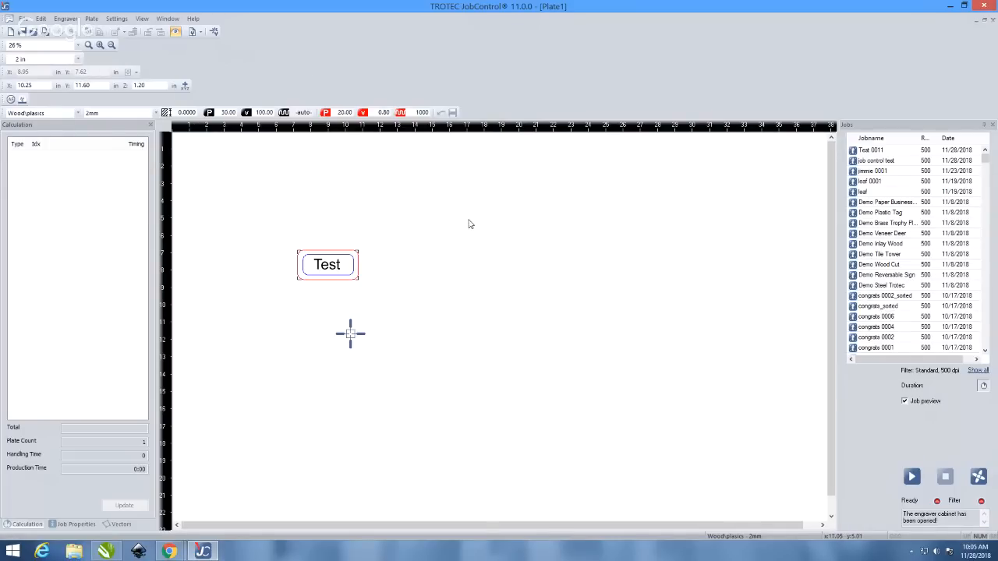
scroll(321, 180, down, 1)
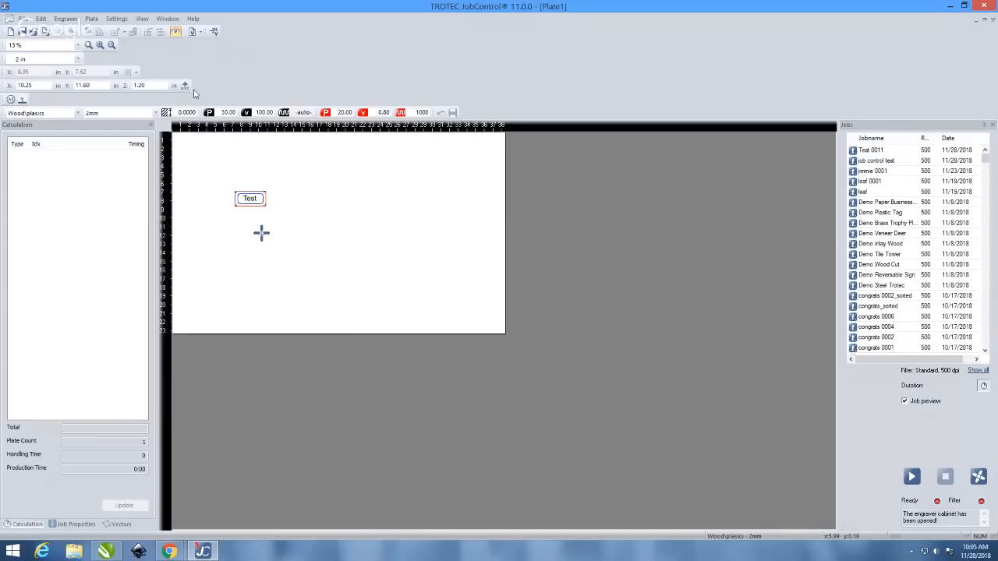
click(79, 60)
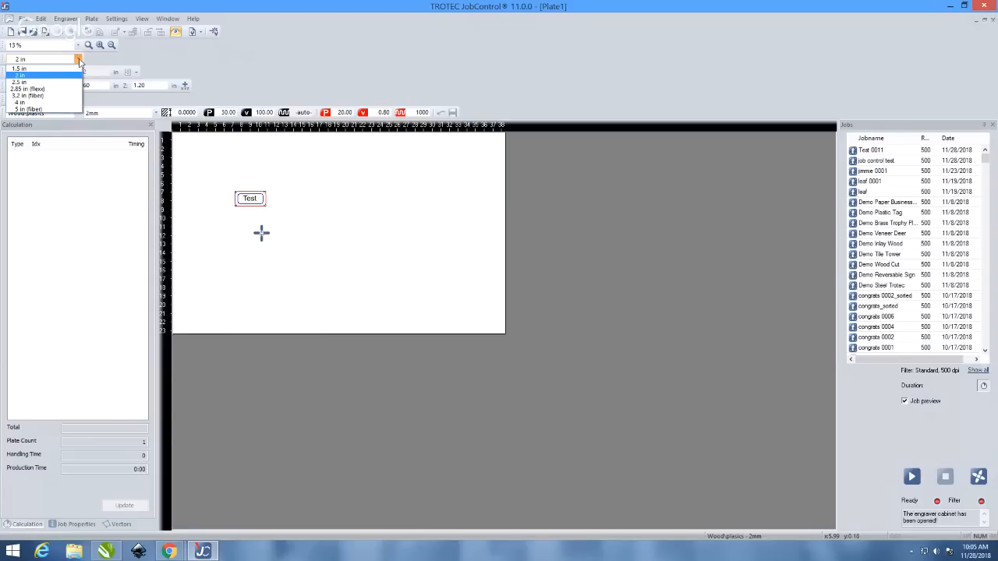
click(65, 75)
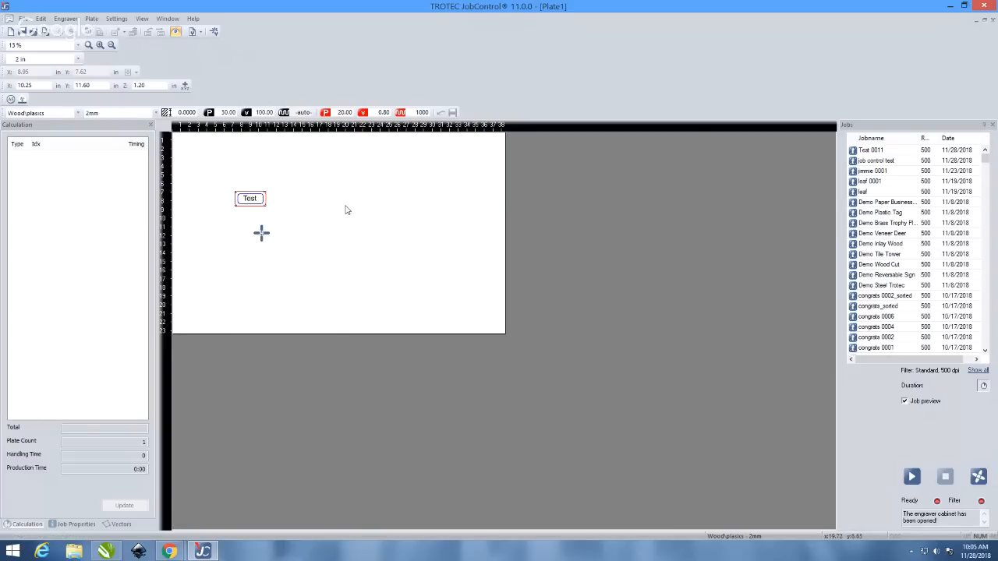
click(79, 59)
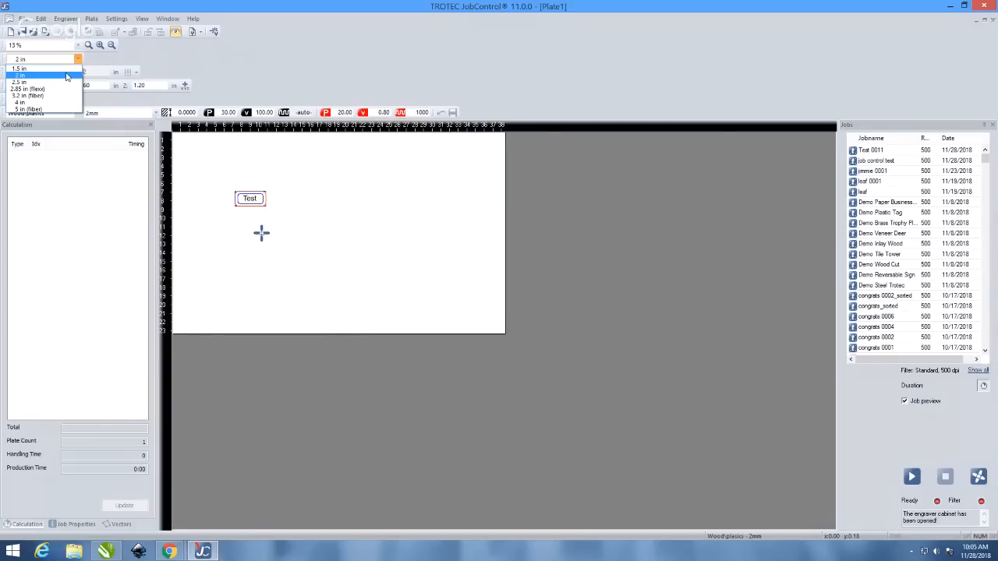
click(68, 76)
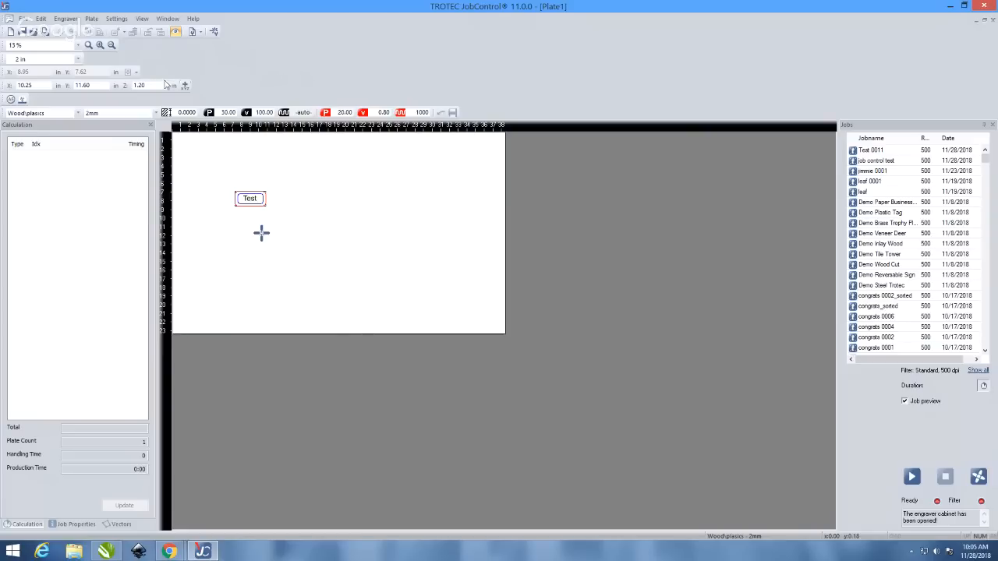
click(78, 59)
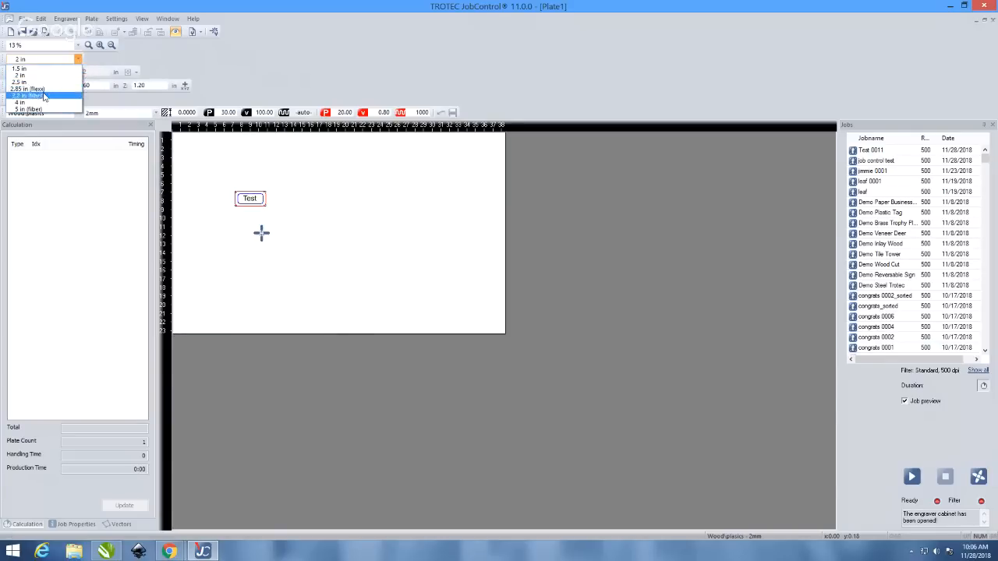
click(289, 79)
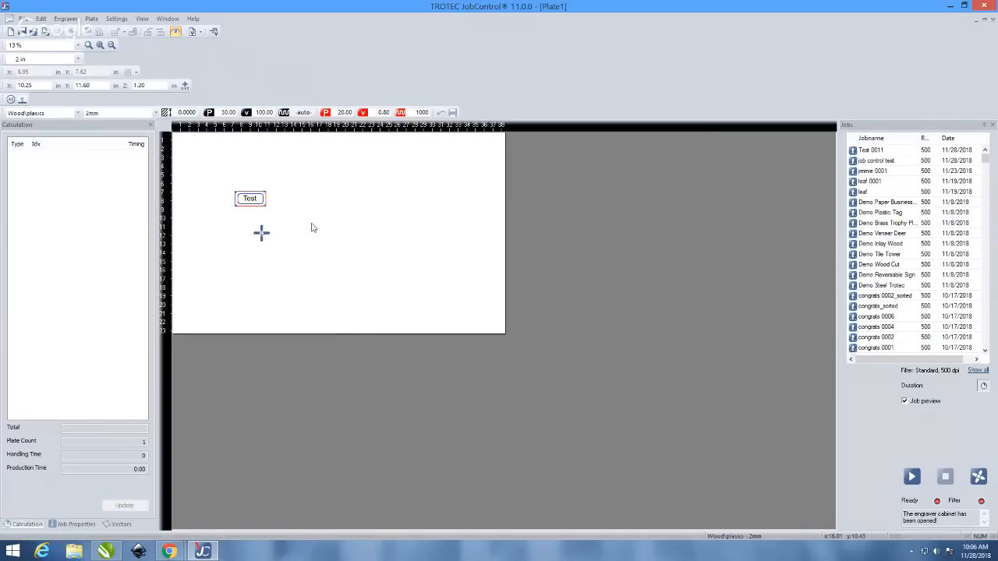
- Set the Test job's X position on the plate to 10 in and examine its job position reference point options
scroll(312, 222, up, 1)
scroll(468, 317, down, 1)
scroll(312, 221, up, 1)
scroll(450, 310, down, 1)
click(245, 201)
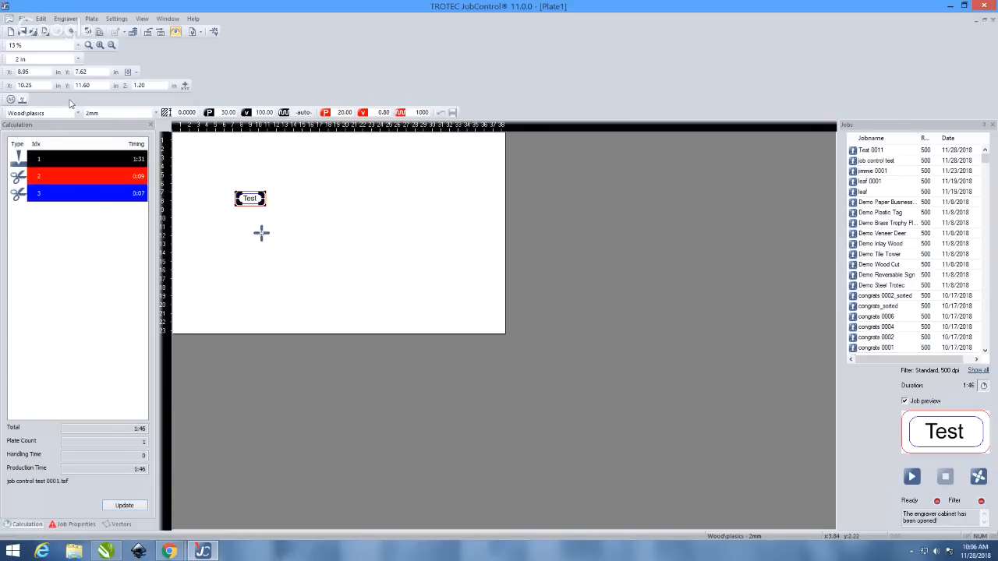
click(40, 72)
double_click(40, 72)
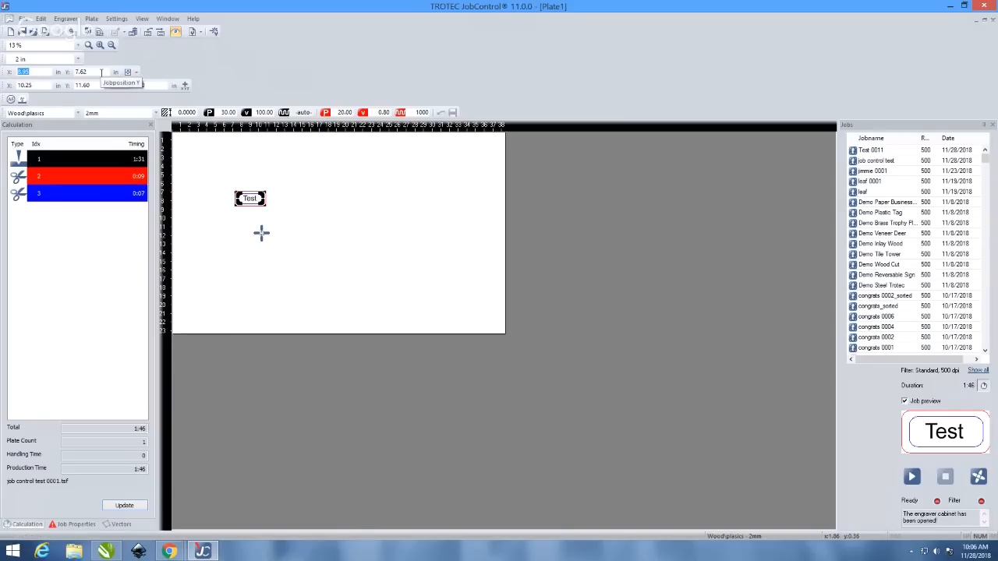
text(10)
key(Tab)
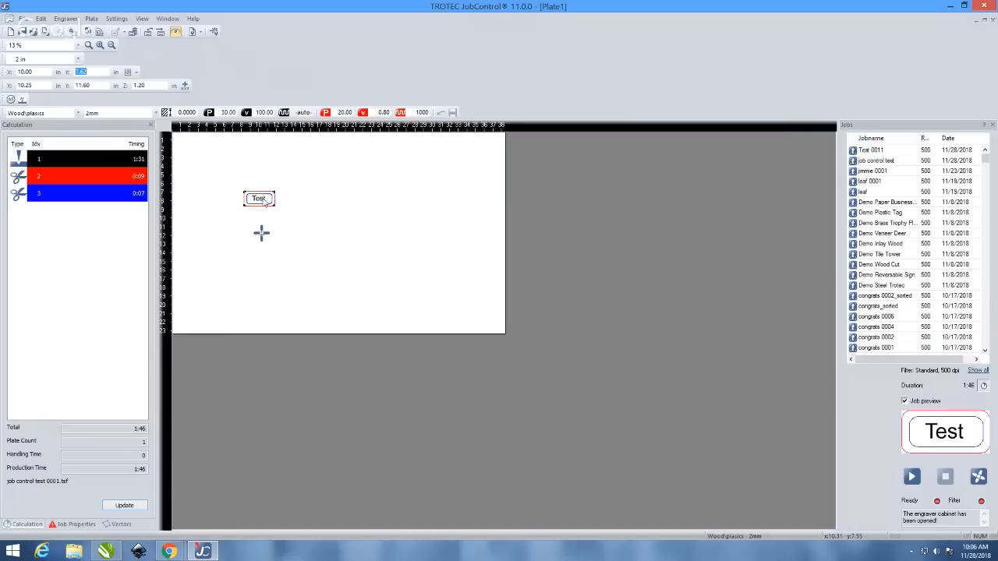
click(137, 73)
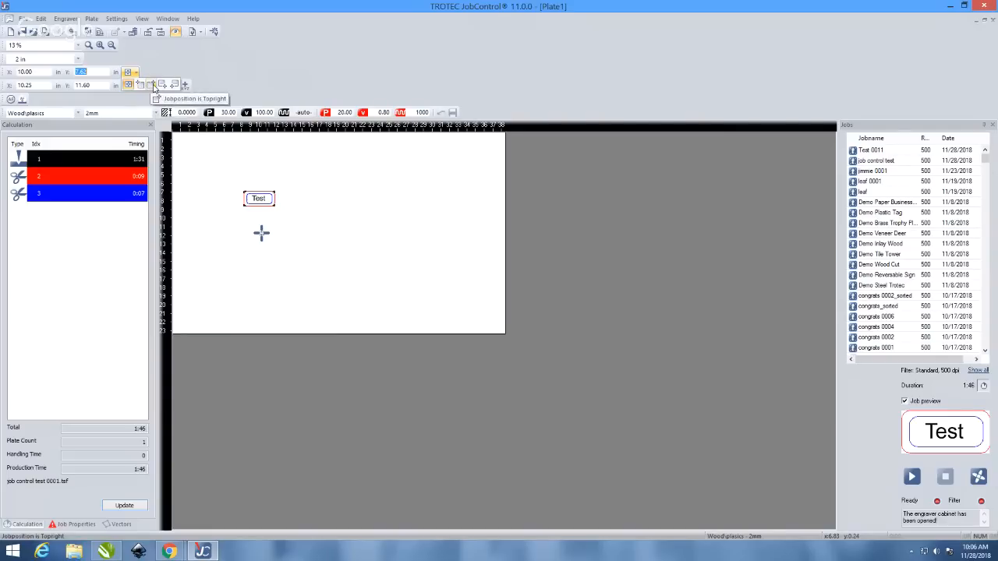
click(174, 85)
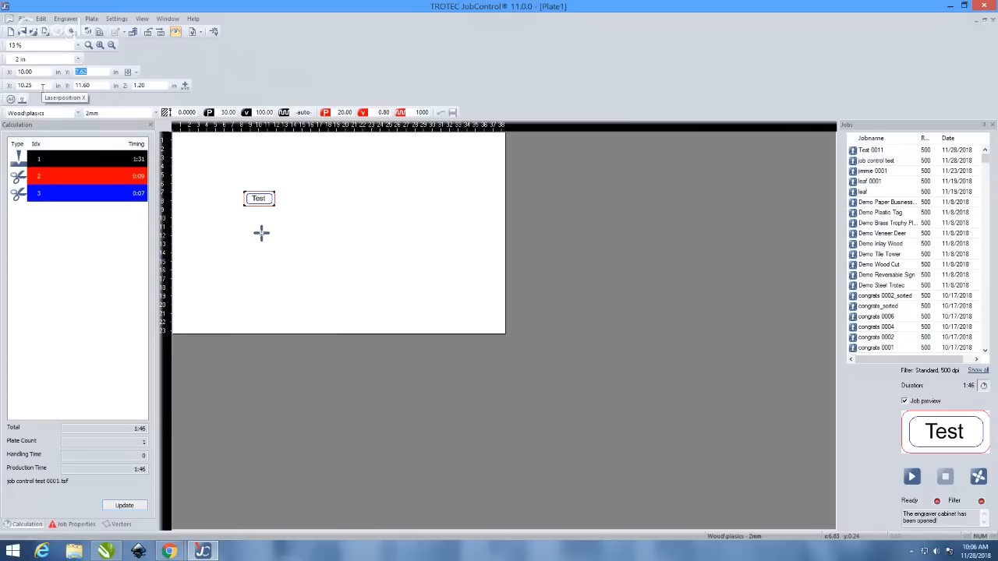
- Enter 20 in as the laser's X position and send the laser head there
drag(43, 87, 10, 88)
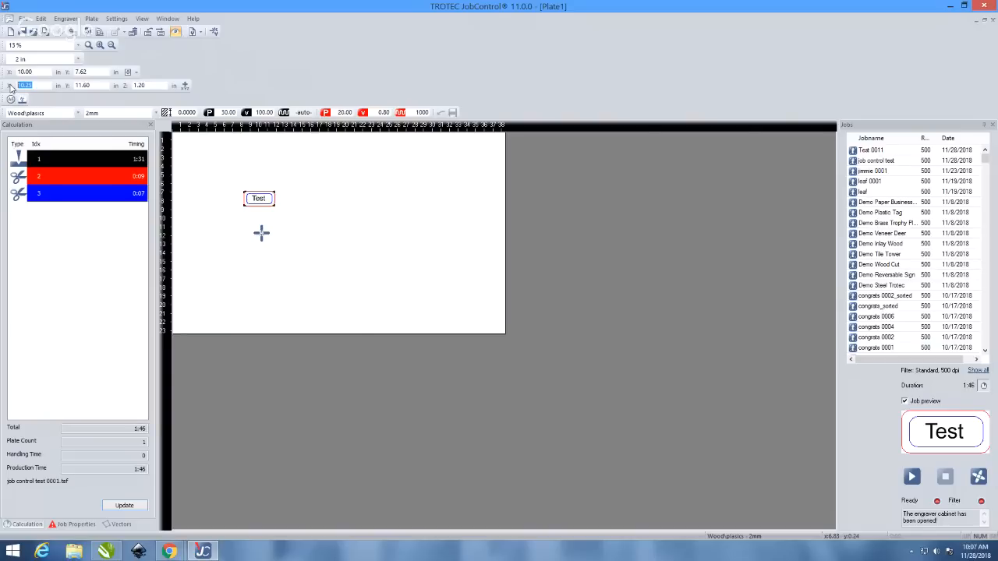
text(56556)
key(BackSpace)
key(BackSpace)
text(20)
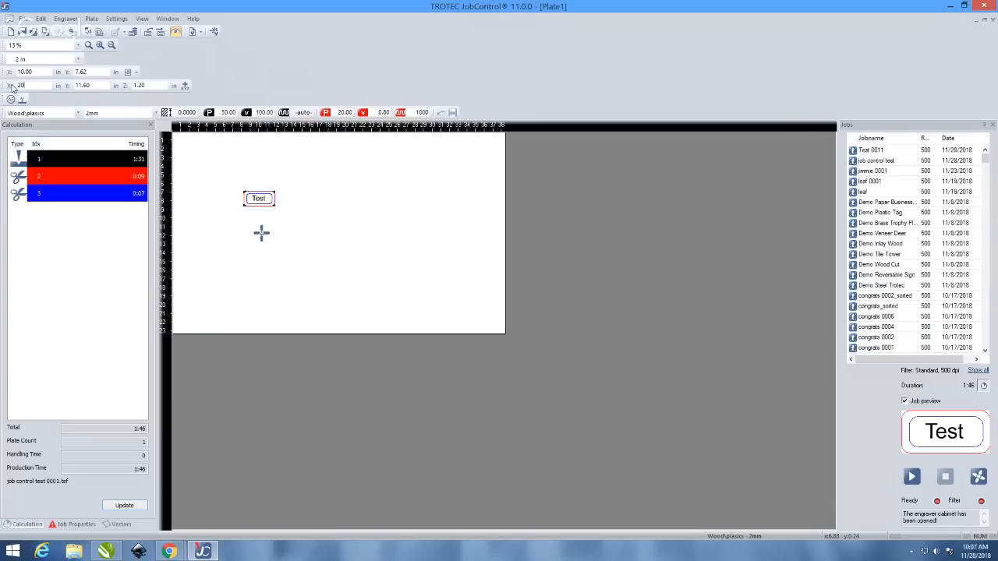
click(185, 86)
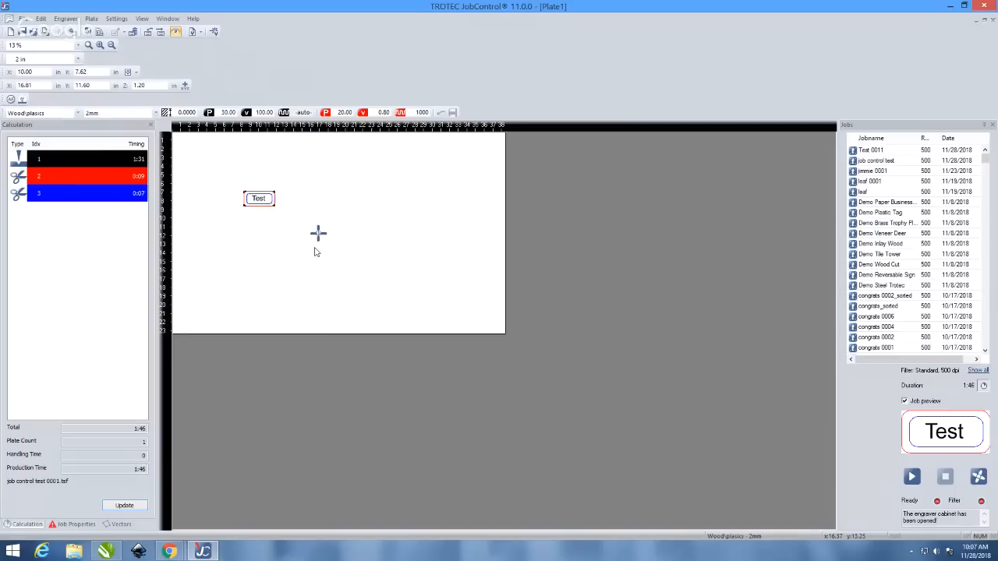
- Move the Test job across the plate to about X 13.00 in, Y 7.68 in
drag(259, 199, 286, 201)
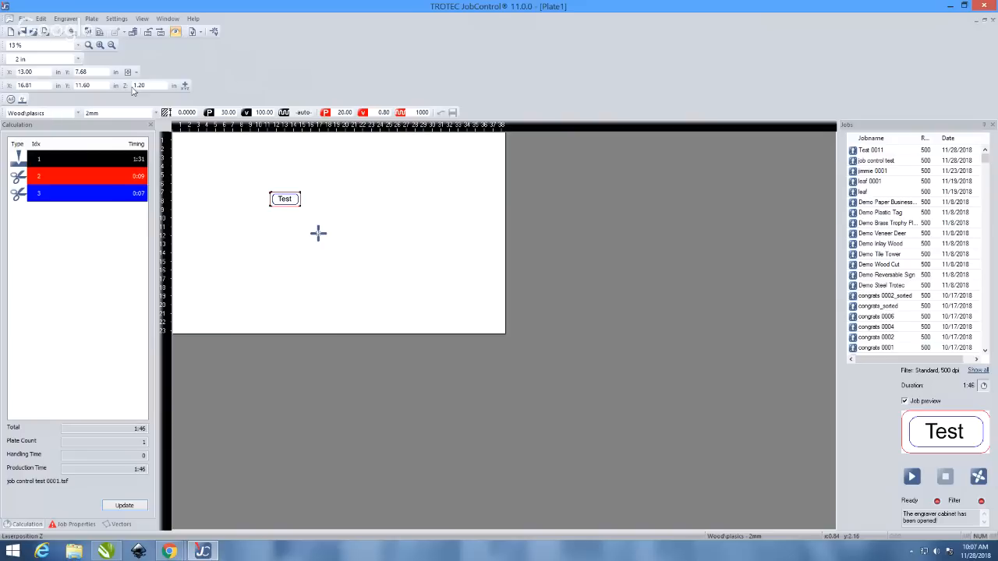
- Move the Test job onto the laser head position at X 16.81 in, Y 11.60 in and keep it selected
drag(288, 203, 320, 235)
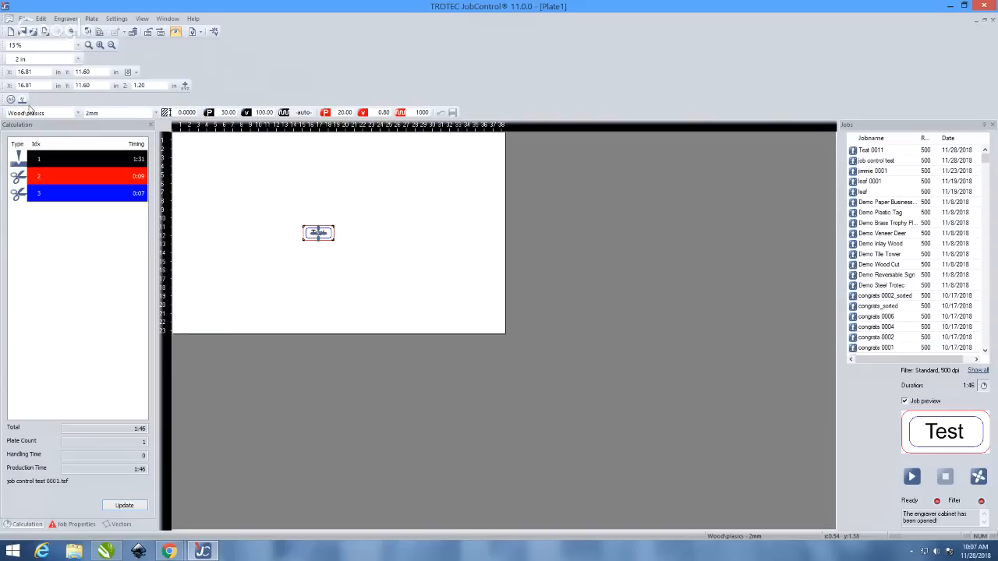
click(261, 204)
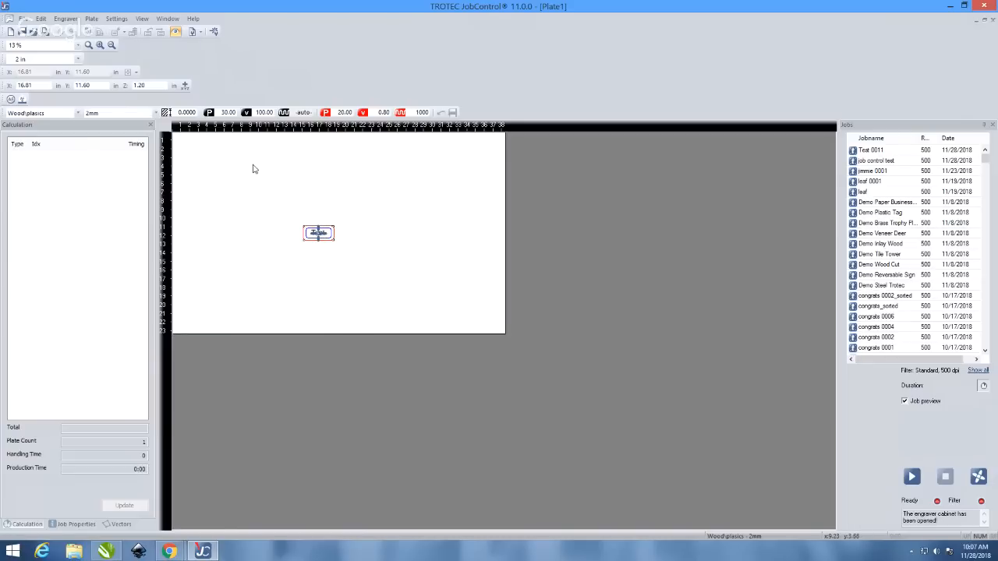
click(325, 238)
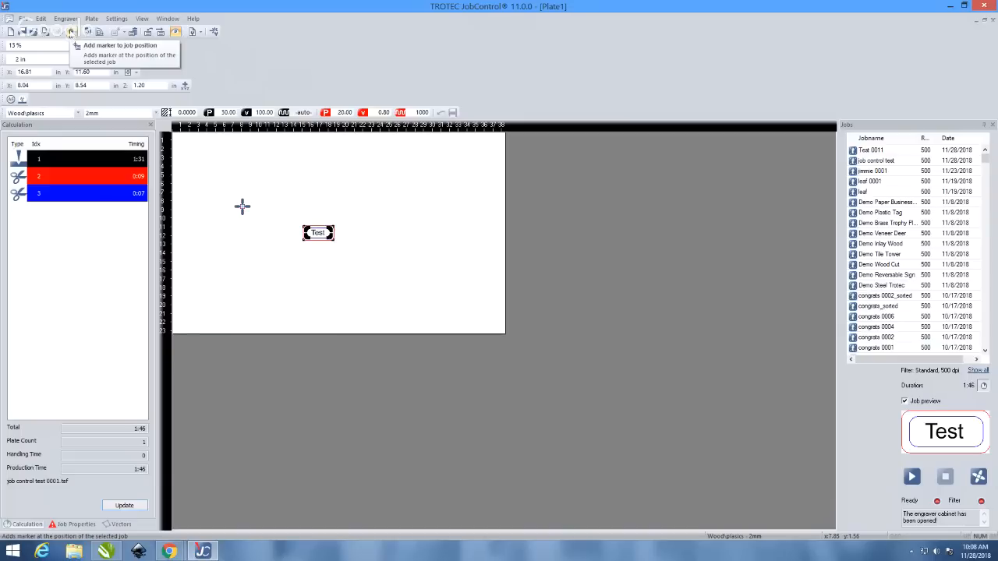
- Mark the laser head's position at X 8.04 in, Y 8.54 in and move the head up to Y 4.54 in
scroll(462, 340, up, 2)
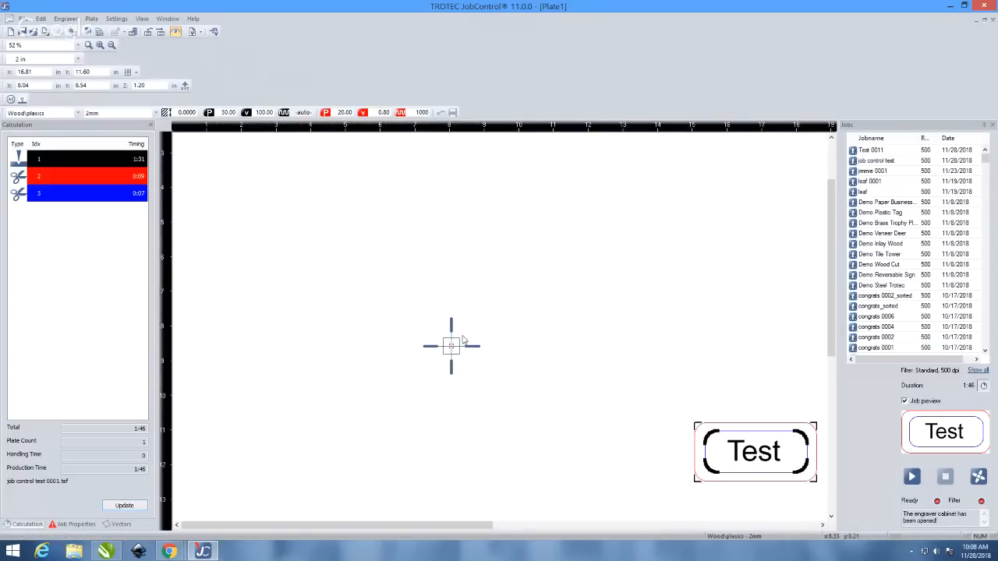
scroll(456, 353, down, 2)
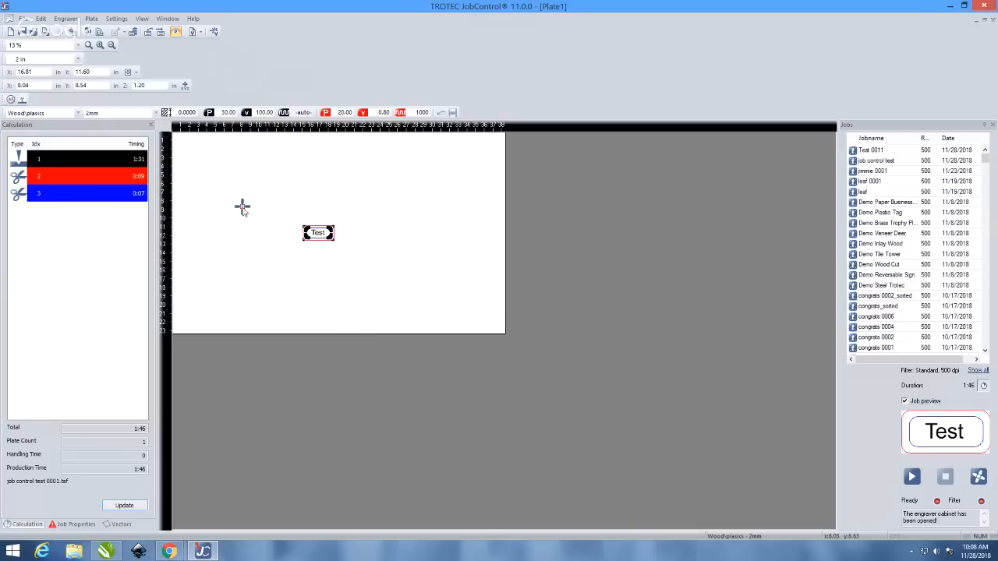
key(Up)
key(Up)
scroll(241, 209, up, 1)
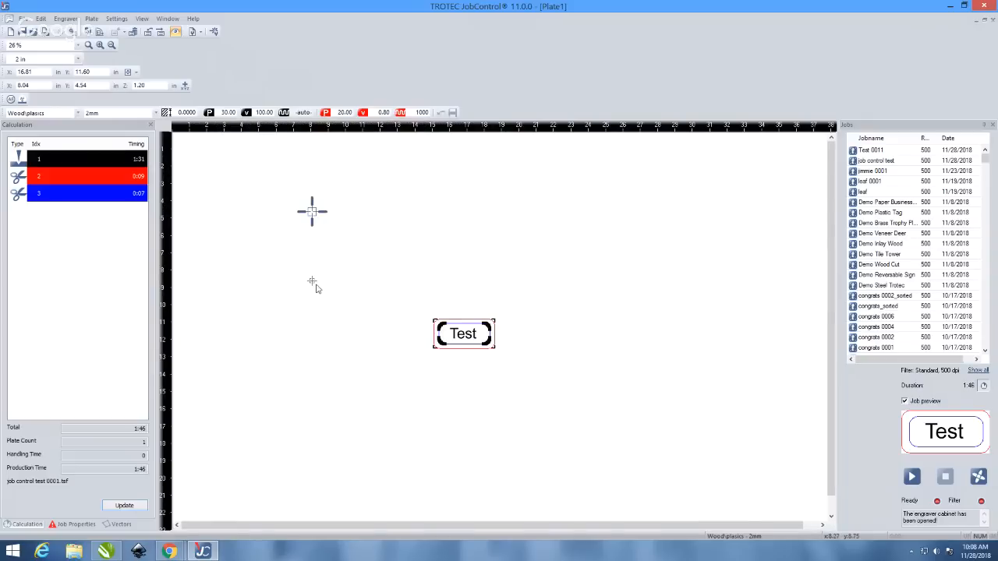
- Try aligning the Test job with the marker, and place it away from it at about X 16.33 in, Y 9.68 in
drag(442, 345, 311, 276)
drag(374, 273, 361, 298)
scroll(356, 280, down, 1)
drag(258, 214, 312, 216)
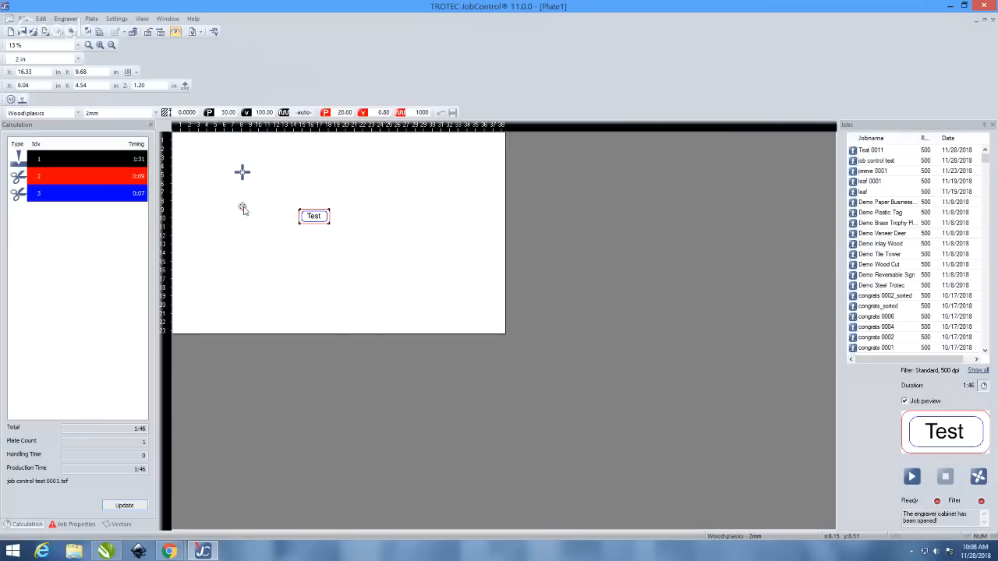
- Move the marker at X 8.04 in, Y 4.54 in down beside the other marker, to about X 7.0 in, Y 8.7 in
scroll(243, 209, up, 2)
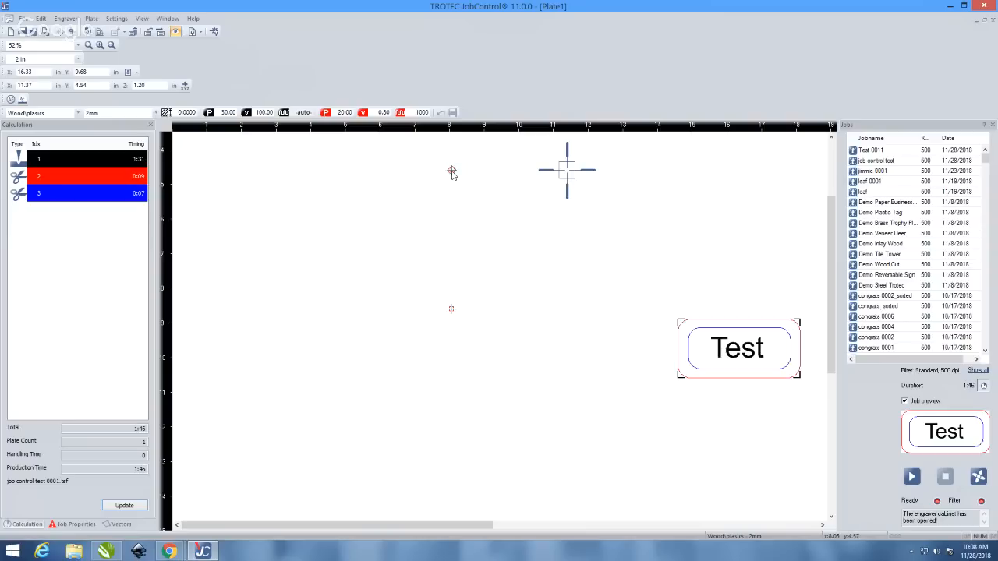
mouse_move(451, 171)
mouse_down()
mouse_move(447, 223)
mouse_move(415, 314)
mouse_up()
scroll(414, 315, down, 1)
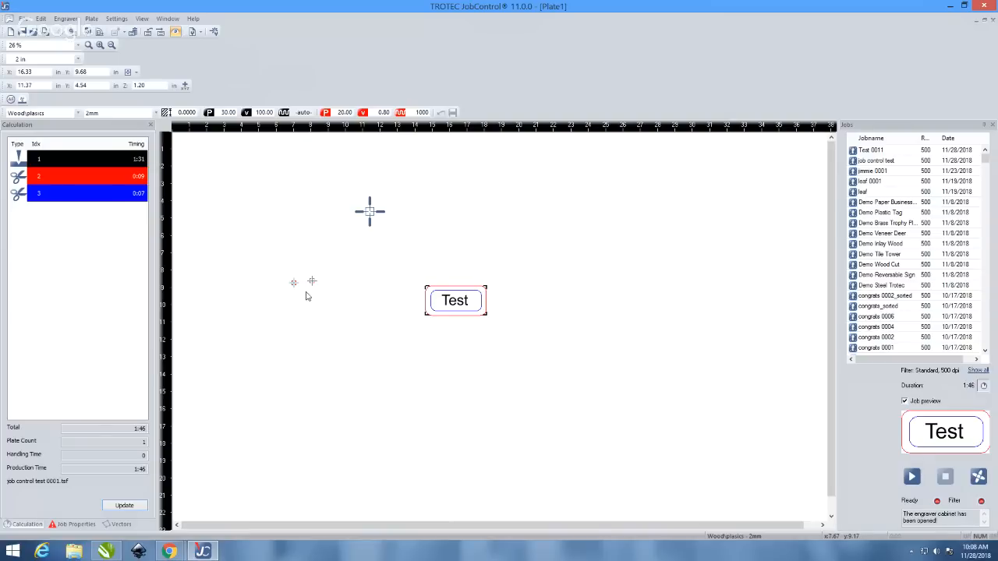
scroll(303, 290, down, 1)
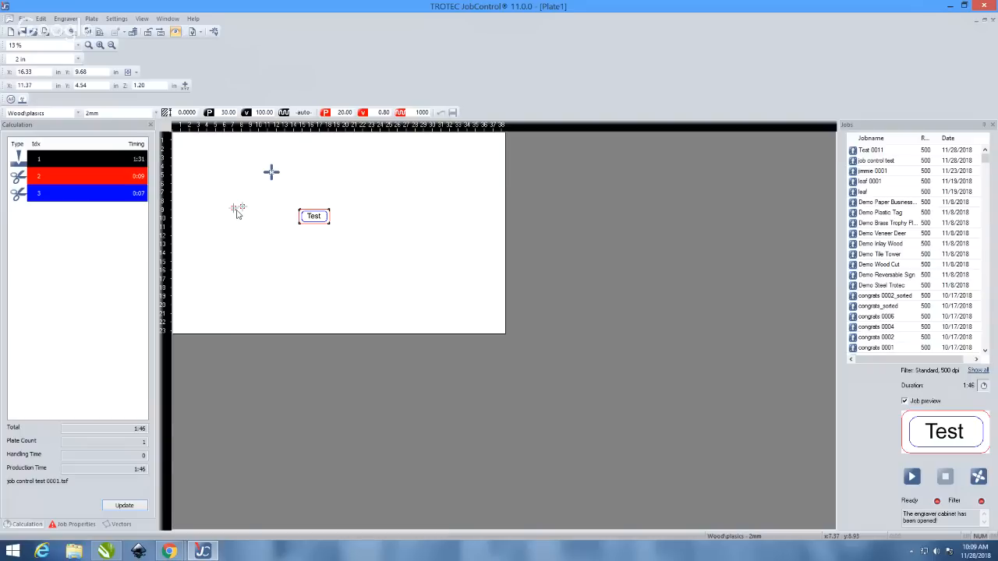
scroll(234, 209, up, 1)
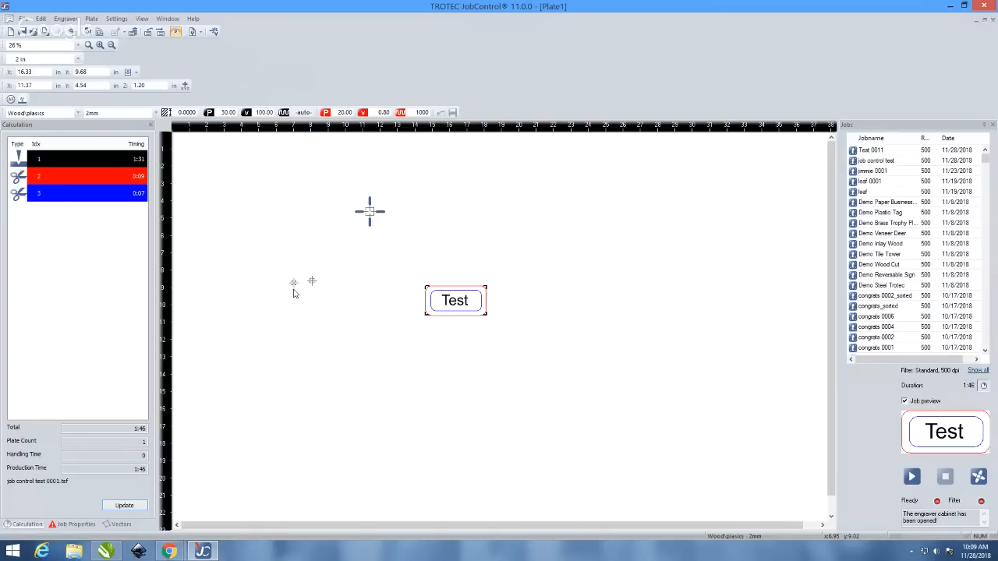
scroll(296, 304, down, 1)
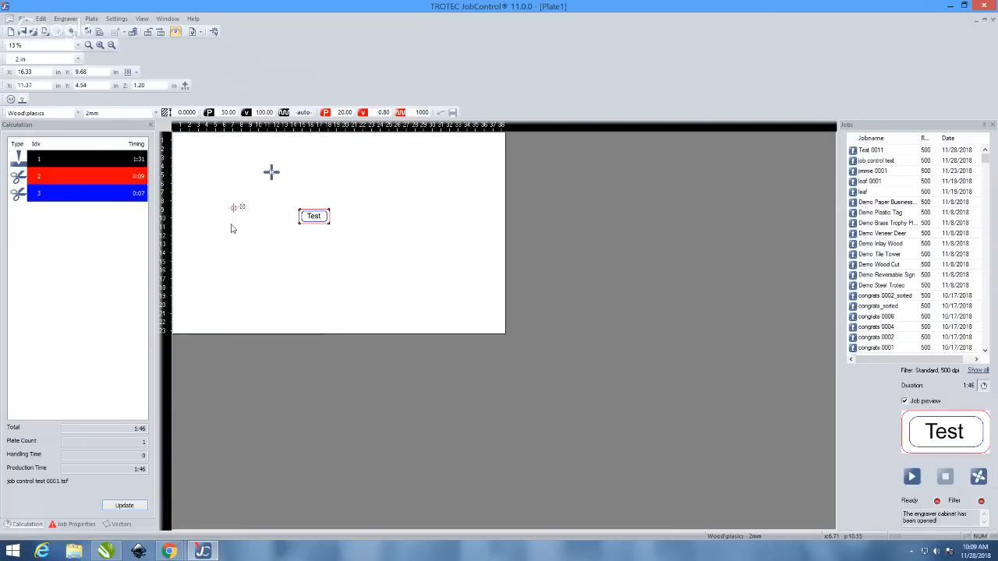
scroll(298, 305, up, 1)
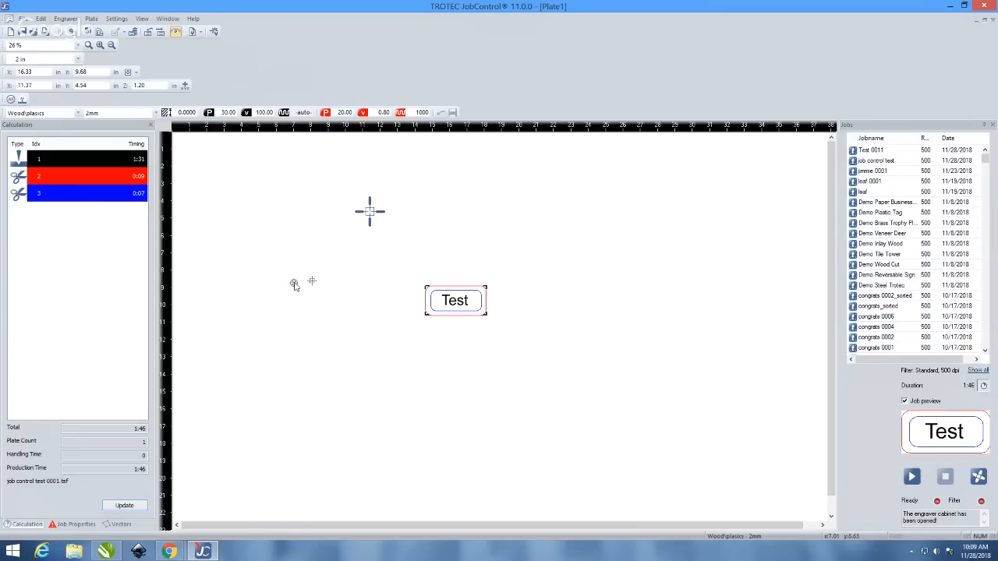
- Move the same marker farther from its neighbour, to about Y 8.78 in, and deselect everything on the plate
mouse_move(294, 283)
mouse_down()
mouse_move(290, 259)
mouse_move(286, 283)
mouse_up()
mouse_move(290, 244)
mouse_down()
mouse_move(248, 256)
mouse_move(263, 287)
mouse_up()
right_click(263, 285)
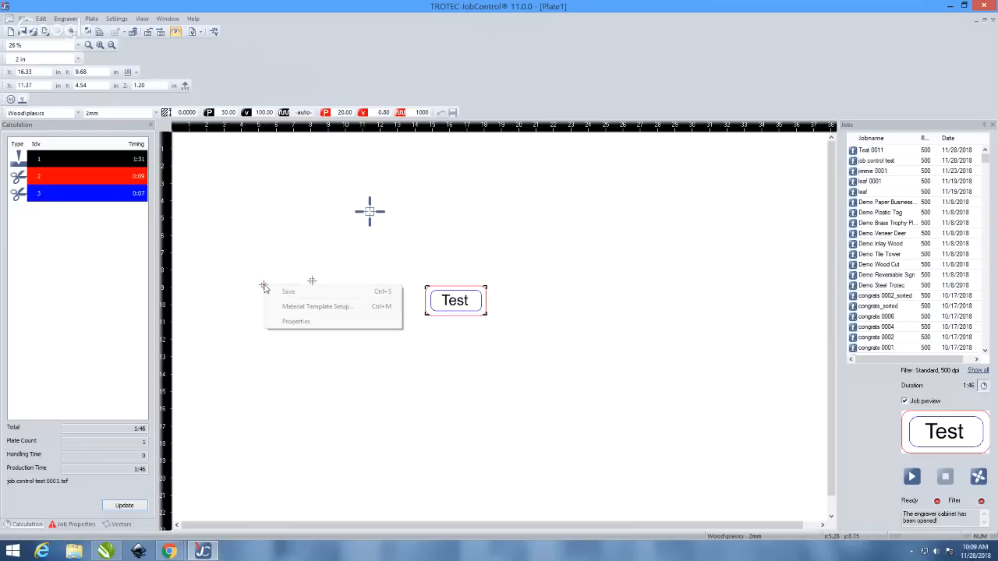
click(268, 271)
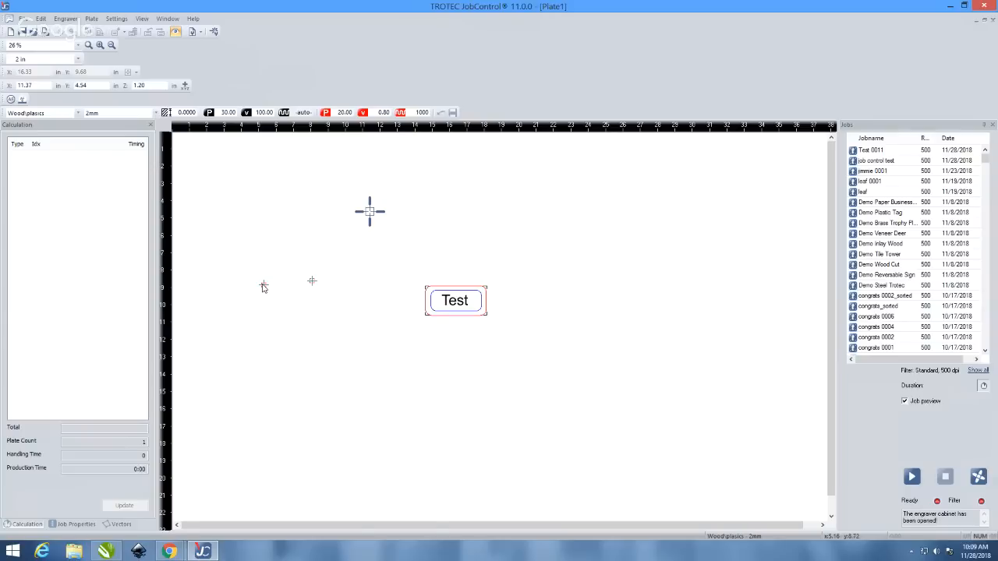
- Delete both markers near Y 8.5 in through their position settings
double_click(264, 285)
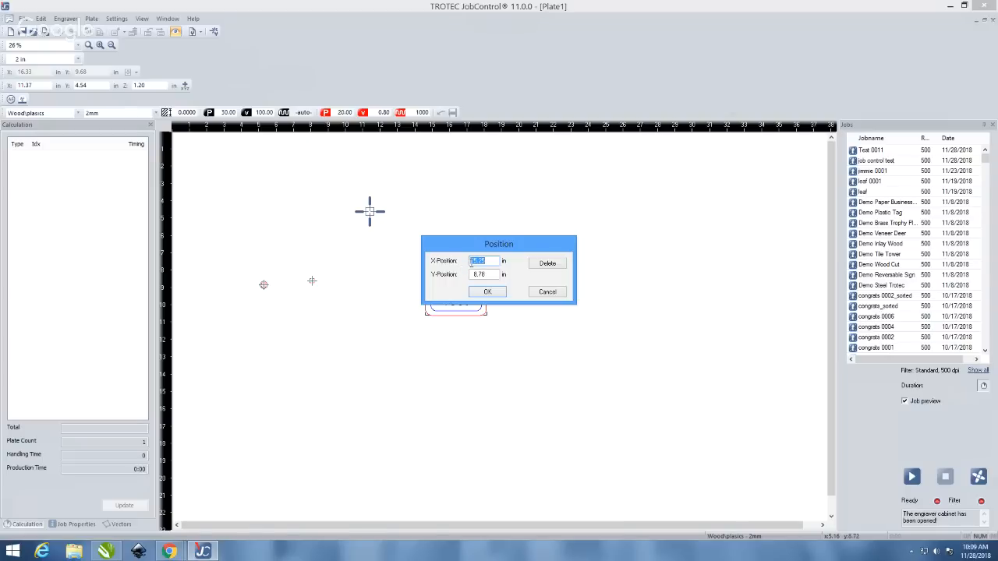
click(546, 264)
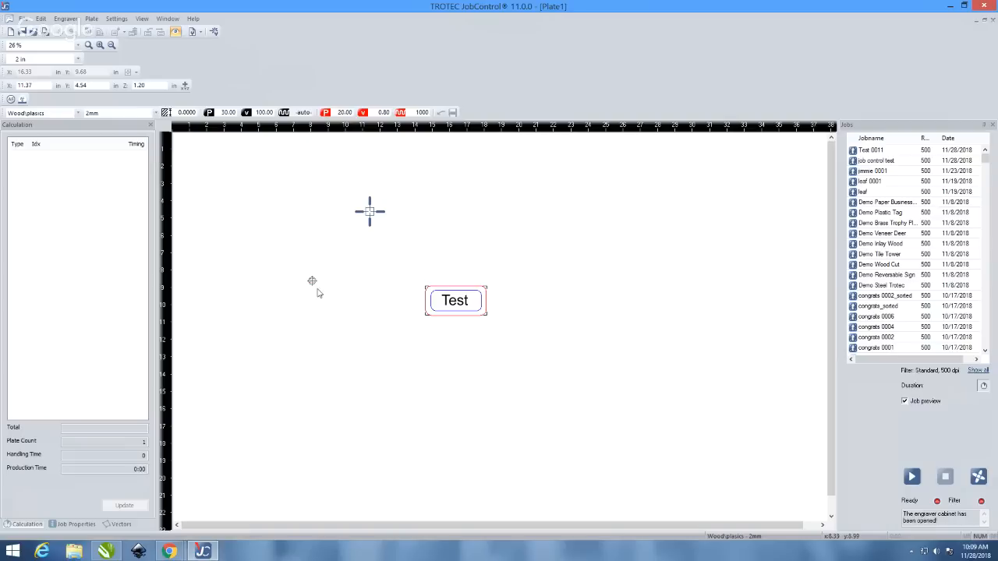
double_click(312, 281)
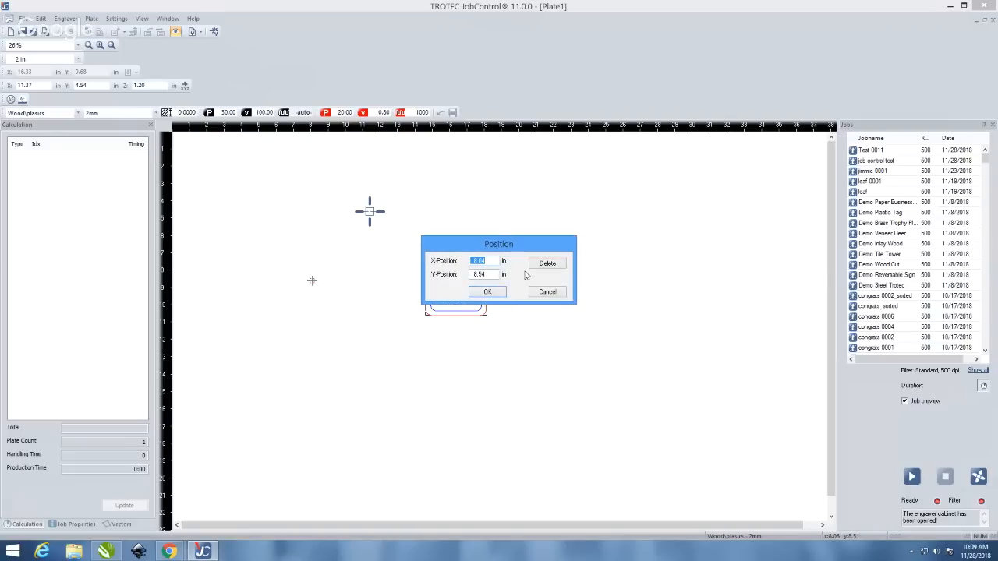
click(562, 265)
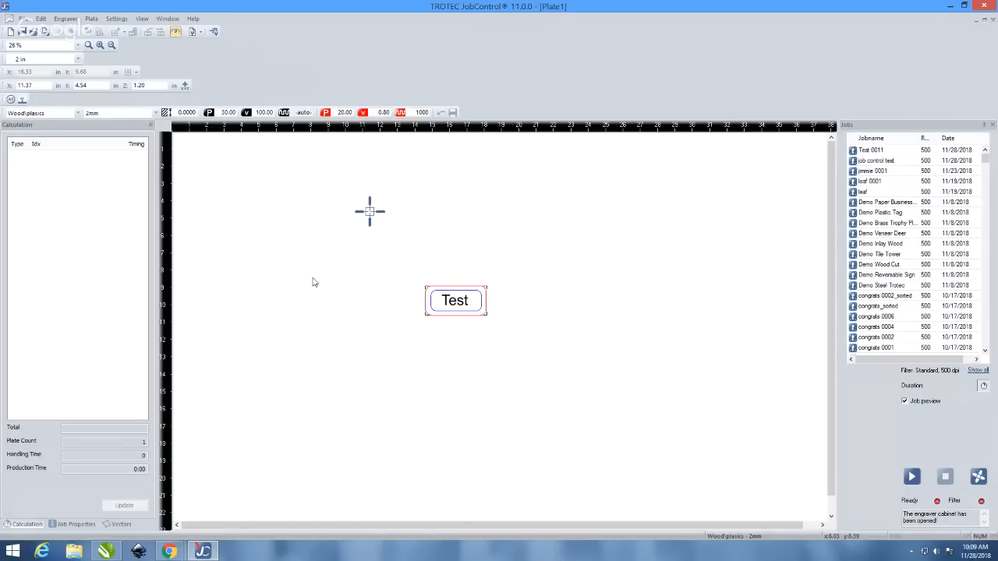
- Mark the laser head's position at X 11.37 in, Y 4.54 in and move the head up to Y 2.03 in
scroll(314, 280, down, 1)
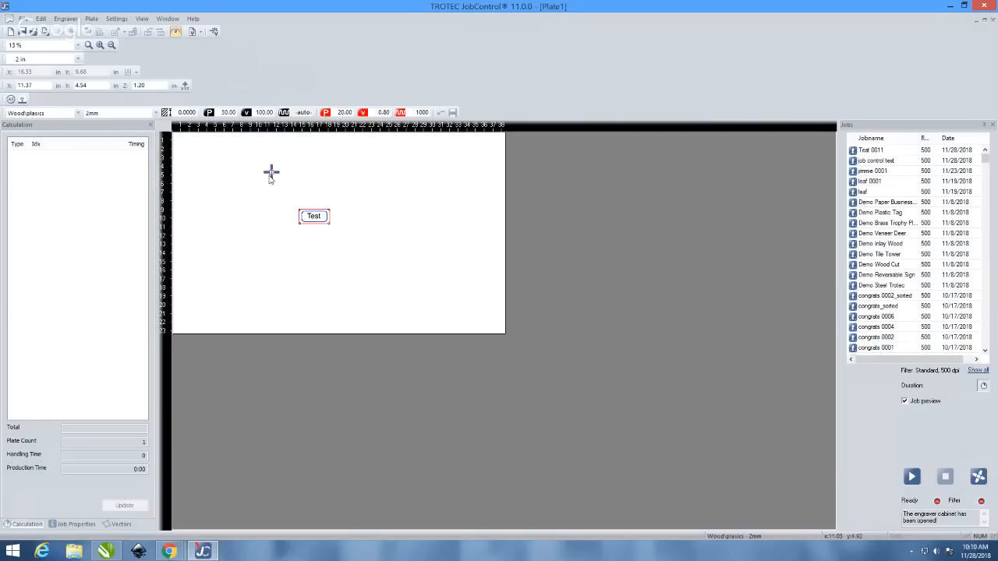
scroll(272, 177, up, 2)
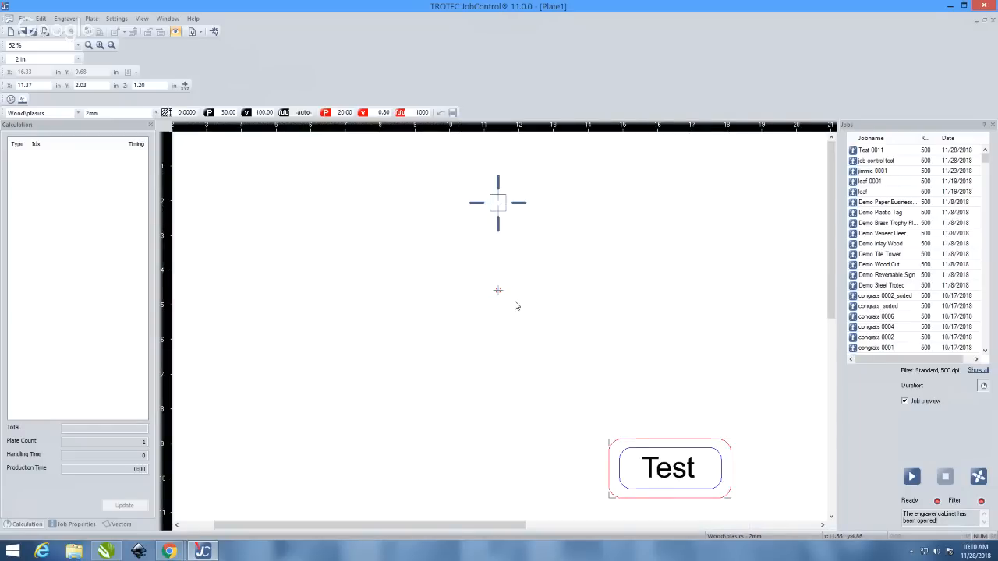
scroll(499, 292, down, 1)
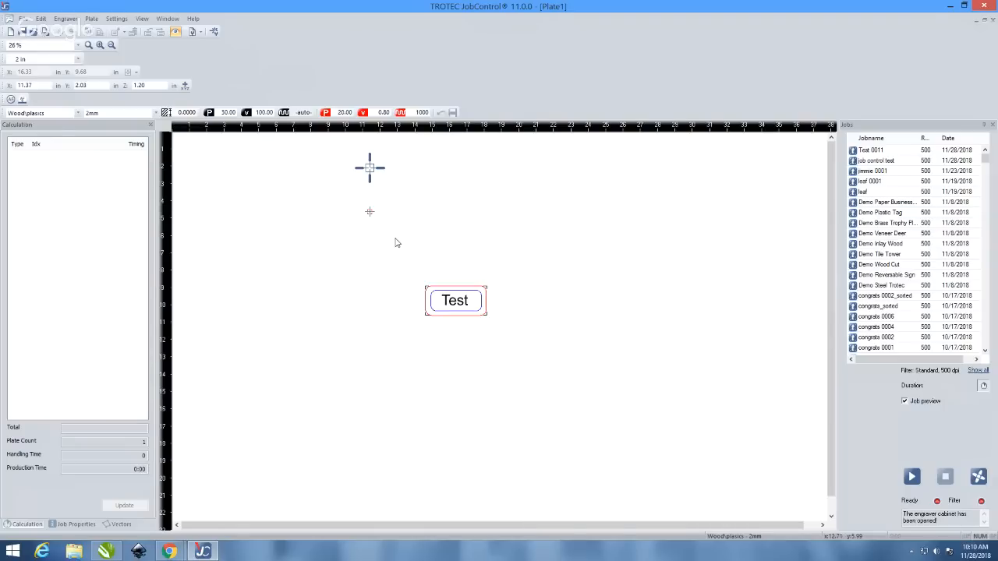
- Add a marker at the Test job's position and move it away to about X 13.6 in, Y 5.78 in
click(461, 300)
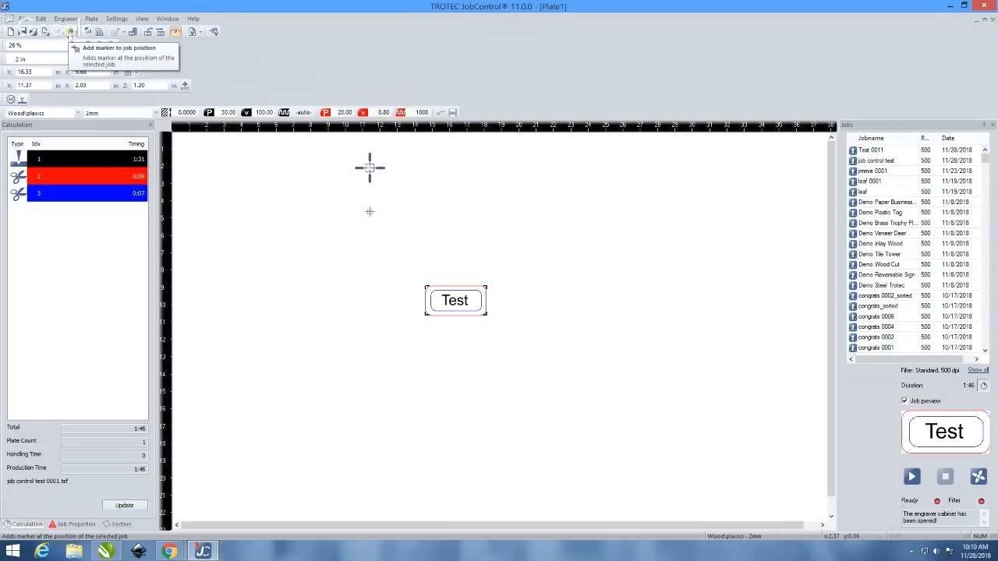
click(70, 33)
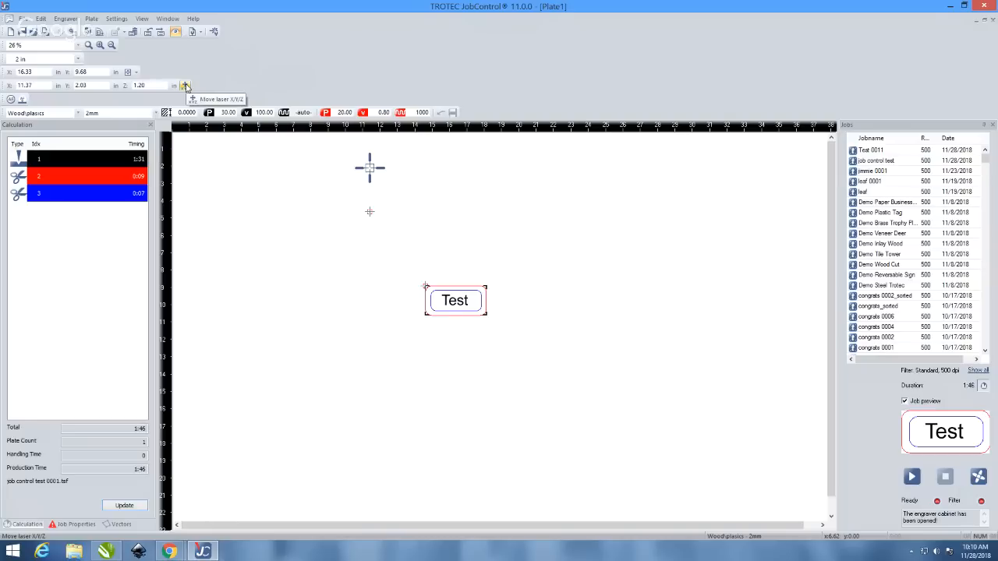
scroll(385, 285, down, 1)
scroll(322, 205, up, 1)
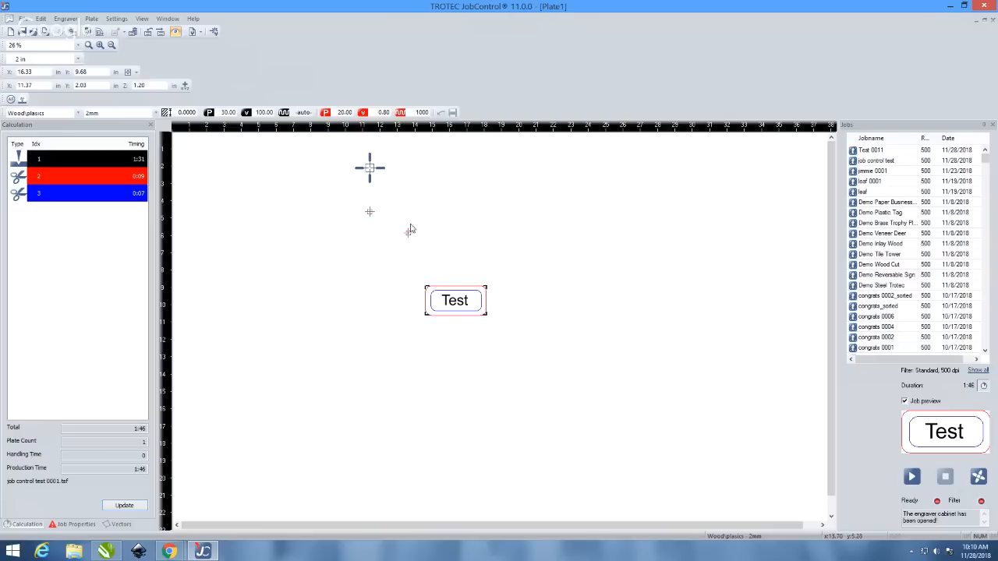
- Delete the marker nearest the Test job and snap the job's upper-left corner to the remaining marker at X 11.37 in, Y 4.54 in
double_click(408, 235)
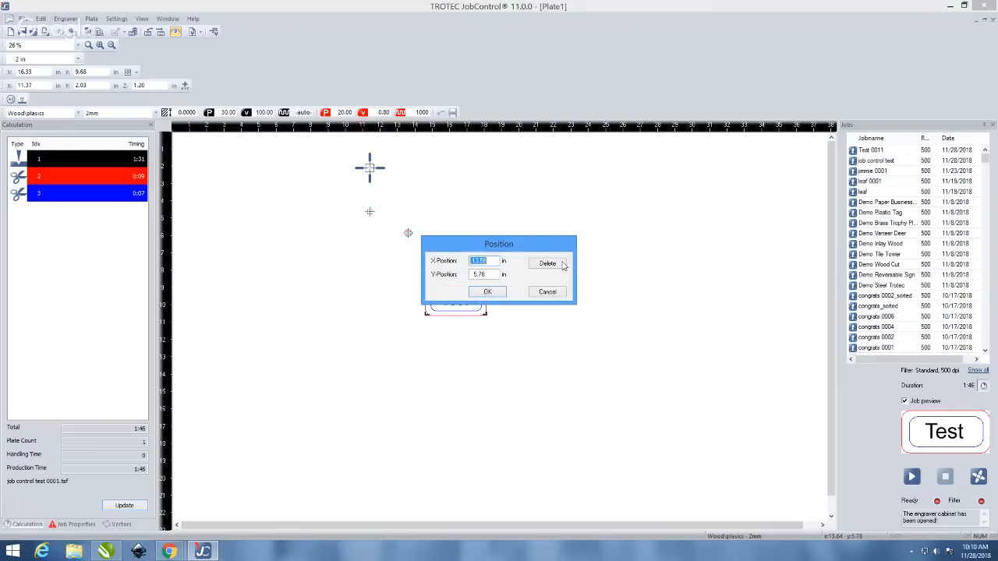
click(567, 266)
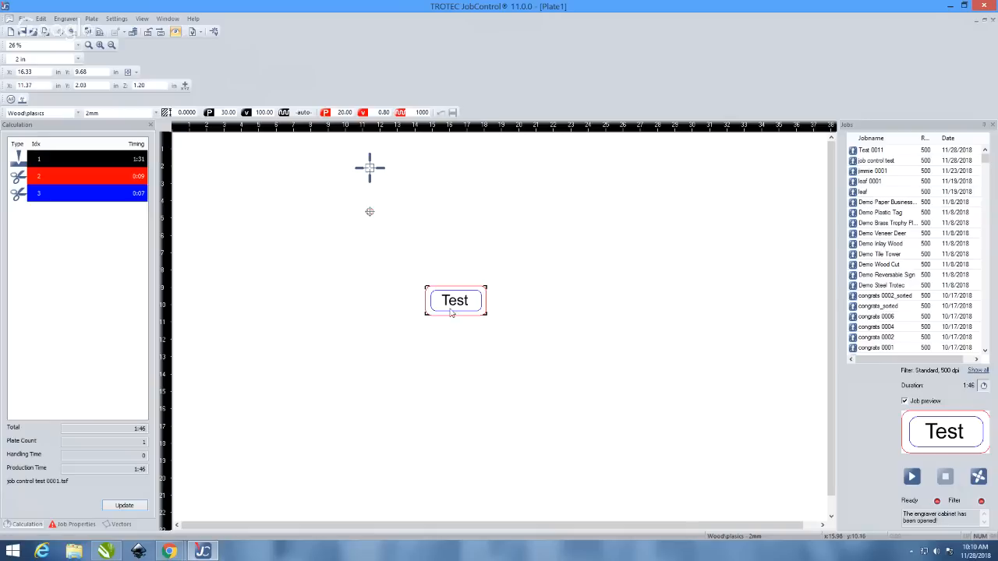
drag(456, 304, 400, 229)
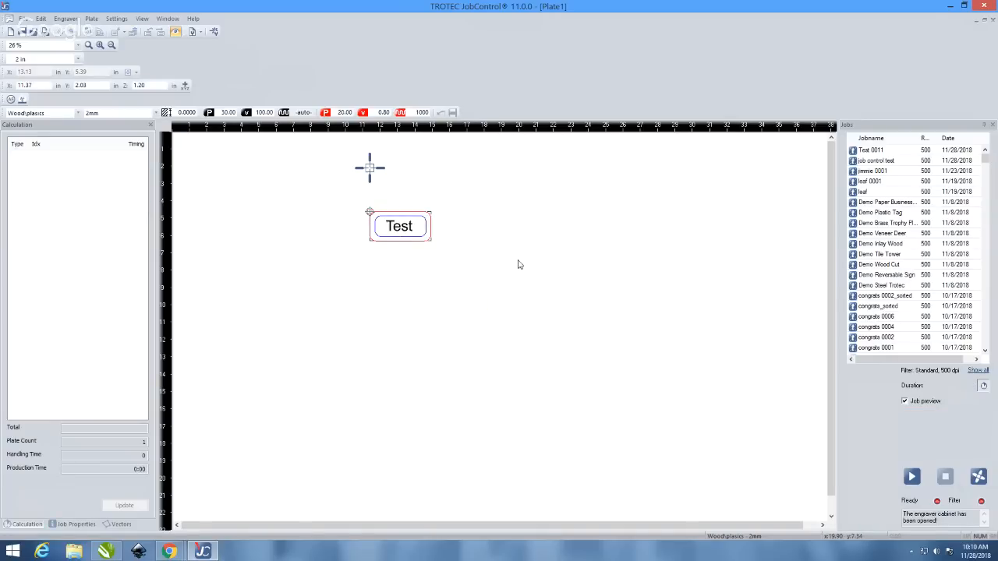
scroll(355, 220, up, 1)
scroll(421, 244, down, 1)
- Try a power of 10 for the blue Cut CO2 process in the 2mm material parameters and discard the edits
double_click(568, 272)
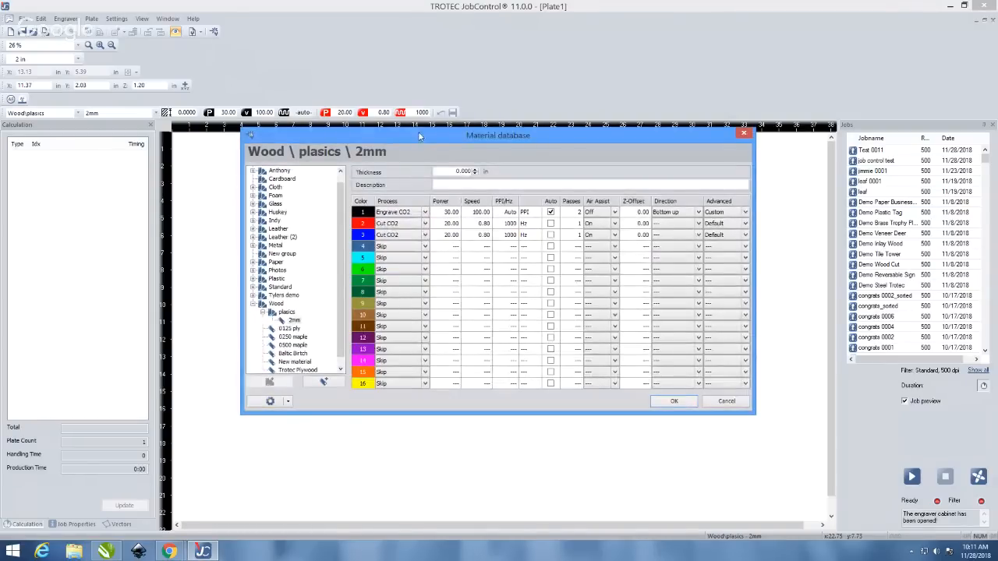
drag(417, 131, 643, 139)
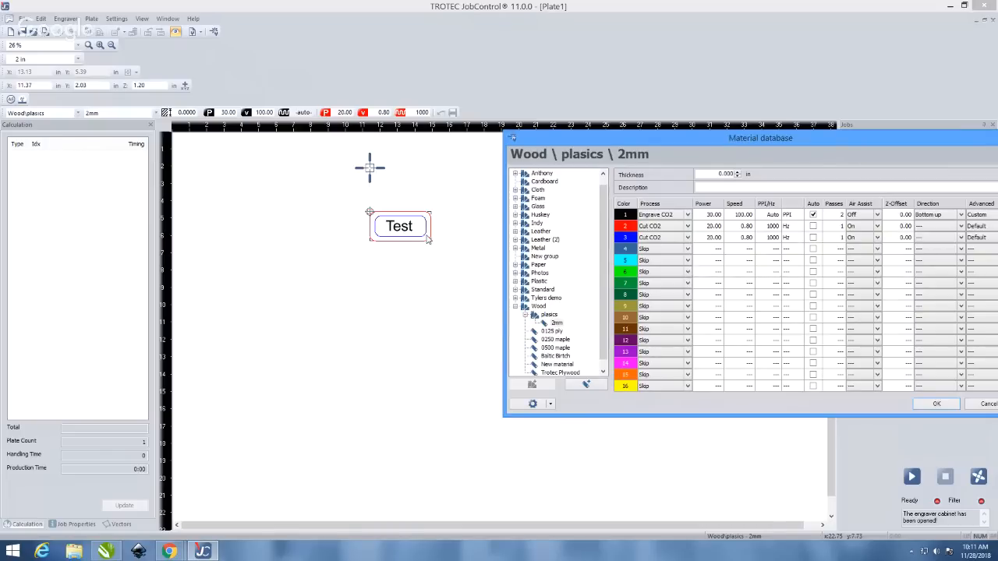
click(688, 237)
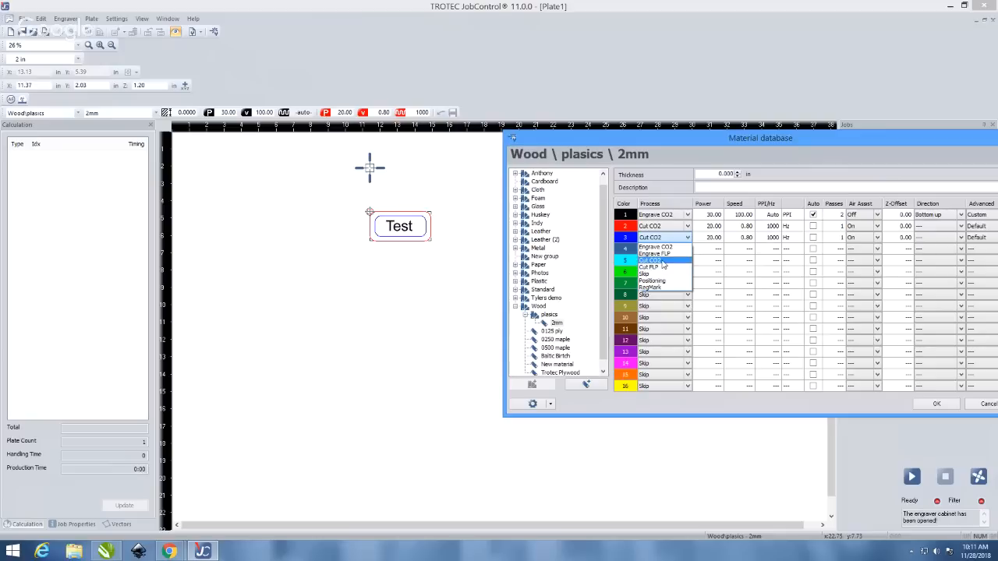
click(661, 261)
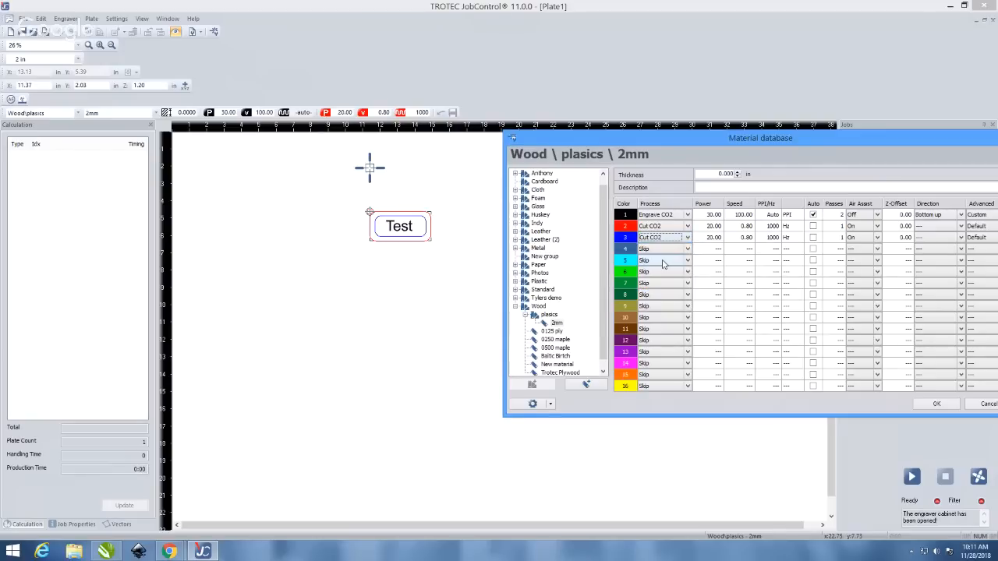
click(711, 238)
text(10)
double_click(744, 239)
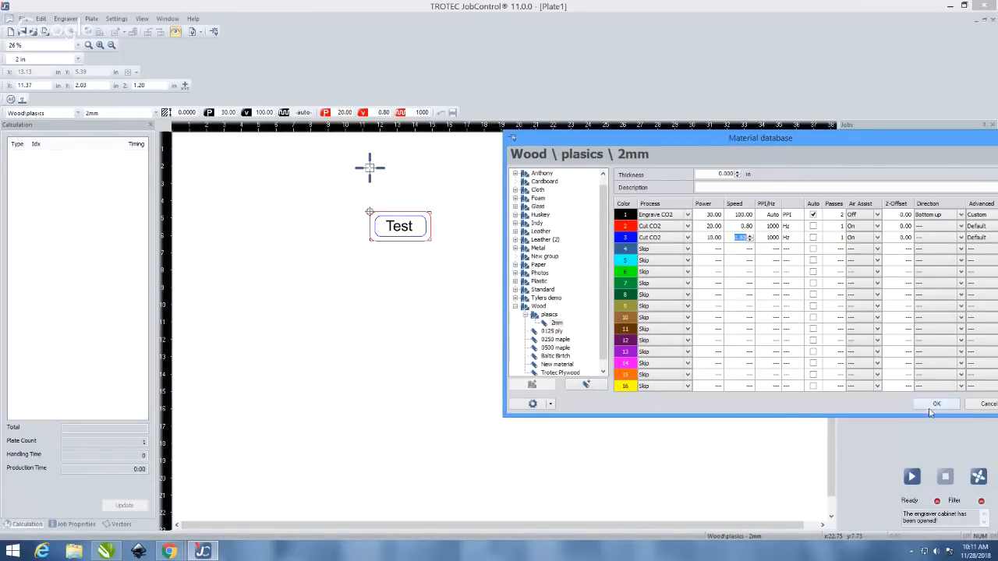
click(986, 404)
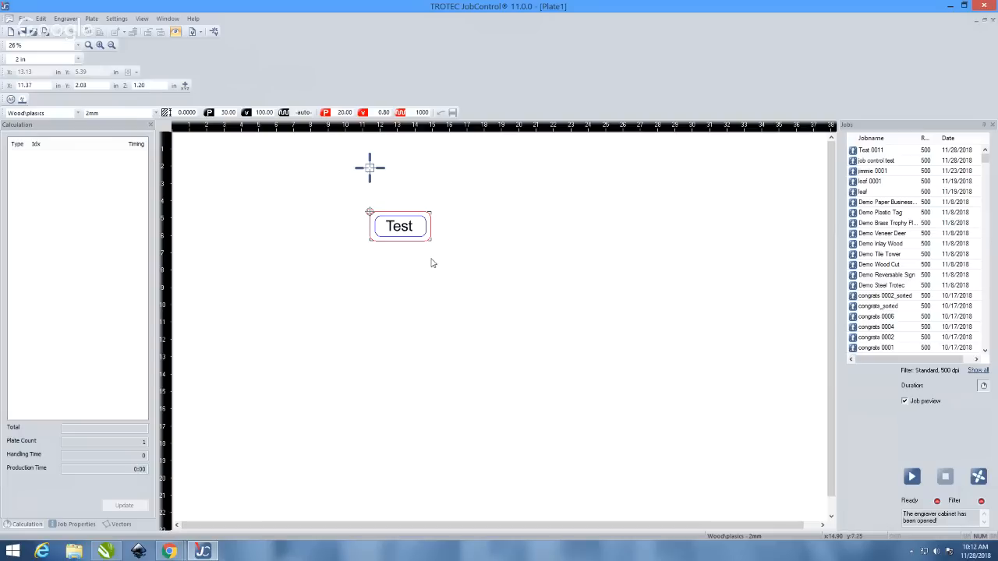
- Review the commands available for the Test job on the plate, including Repeat Cut Line and Outline job(s)
right_click(415, 231)
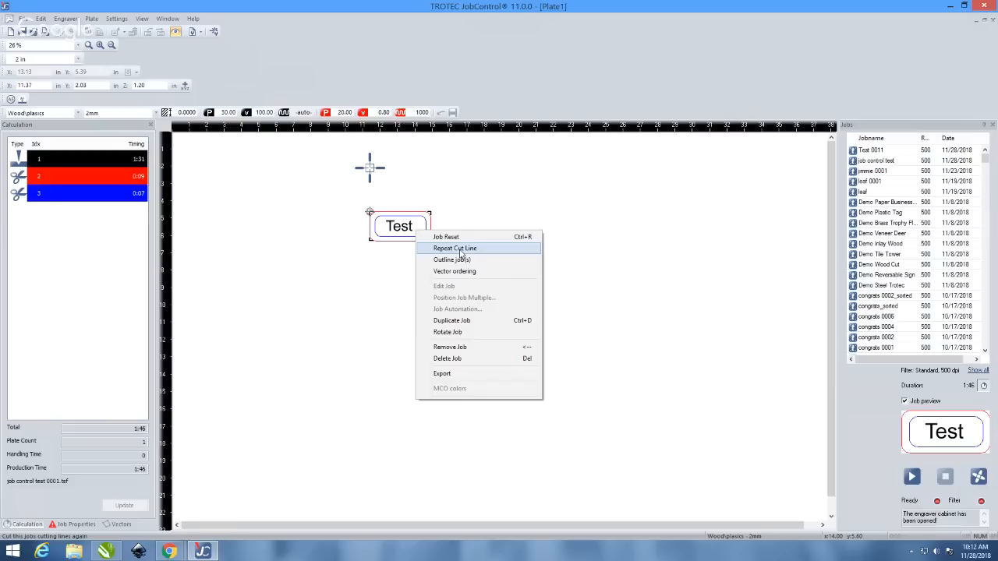
click(372, 263)
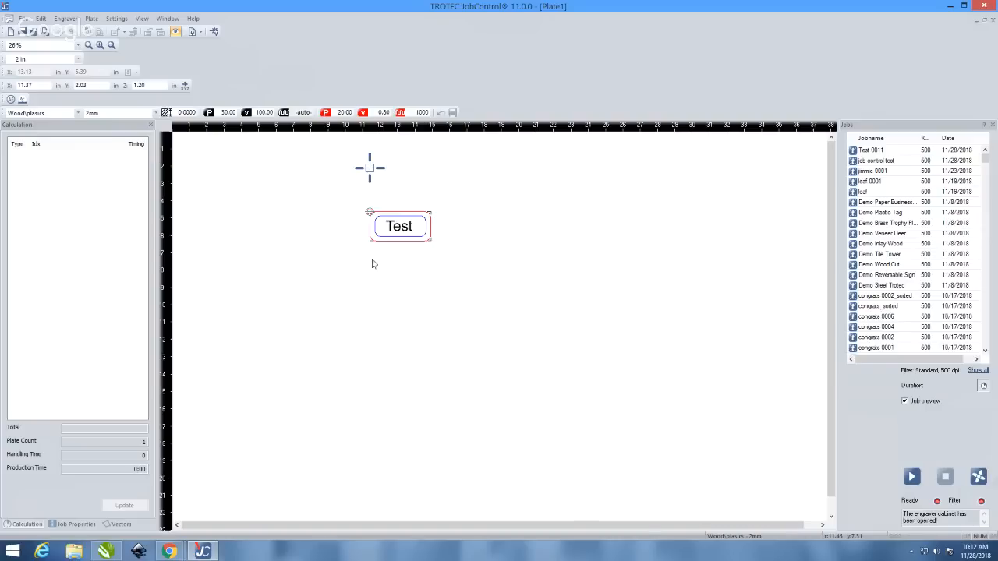
click(411, 237)
click(487, 223)
click(428, 227)
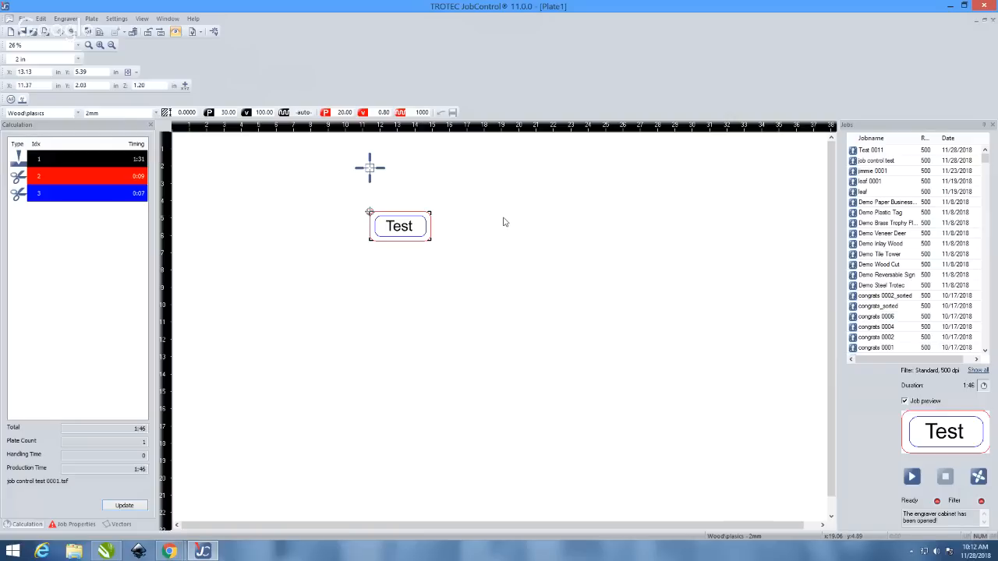
right_click(406, 234)
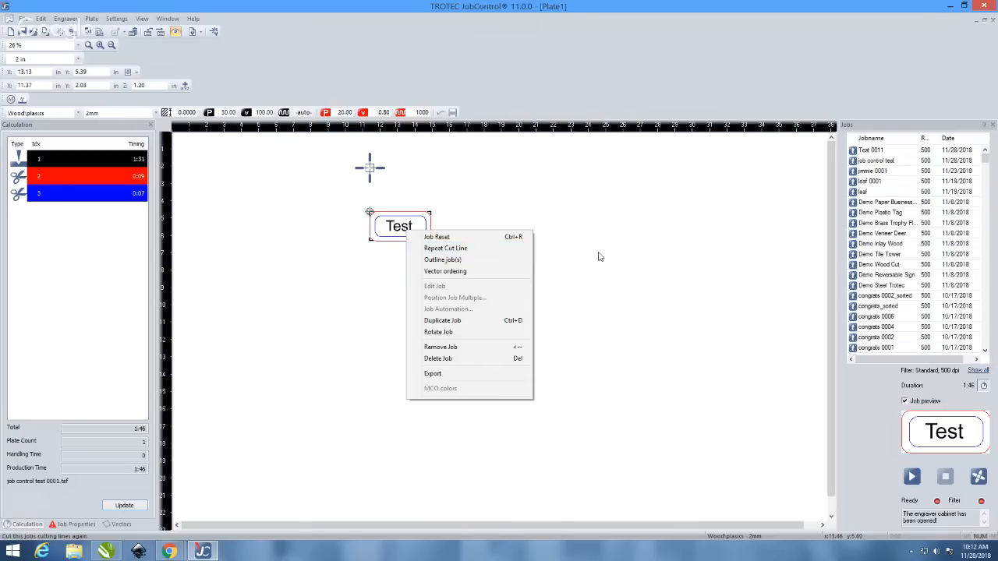
click(485, 267)
scroll(510, 229, down, 1)
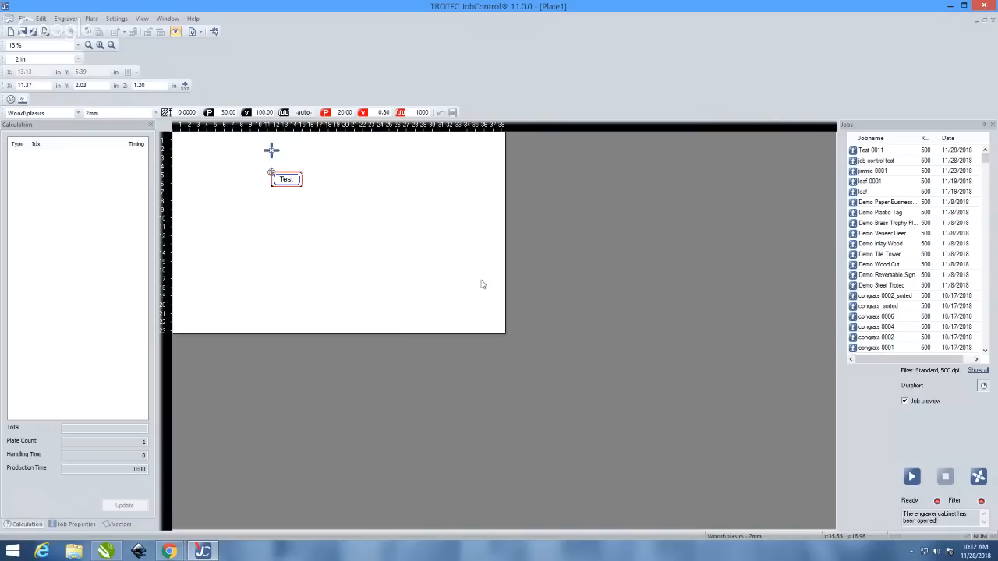
click(291, 184)
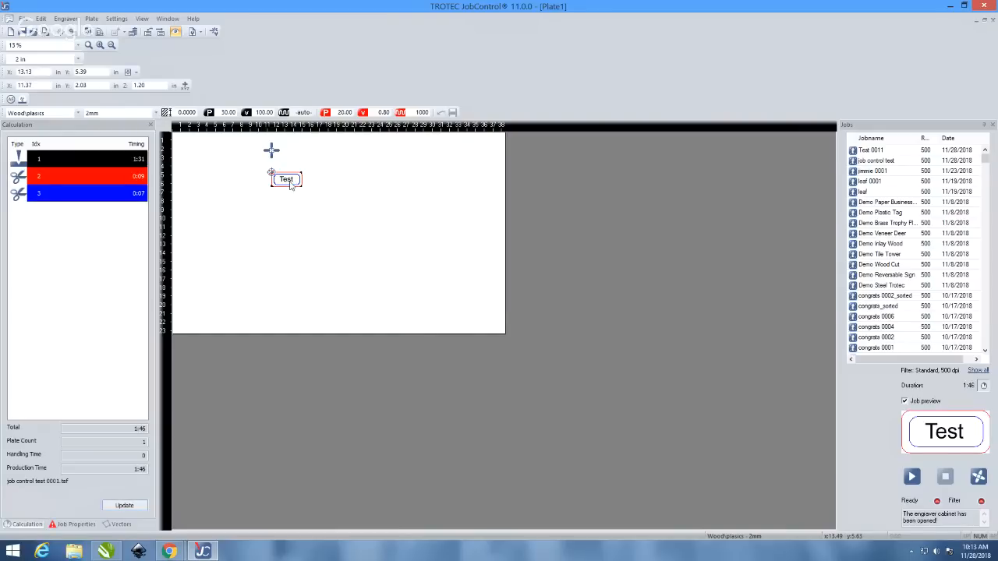
right_click(291, 184)
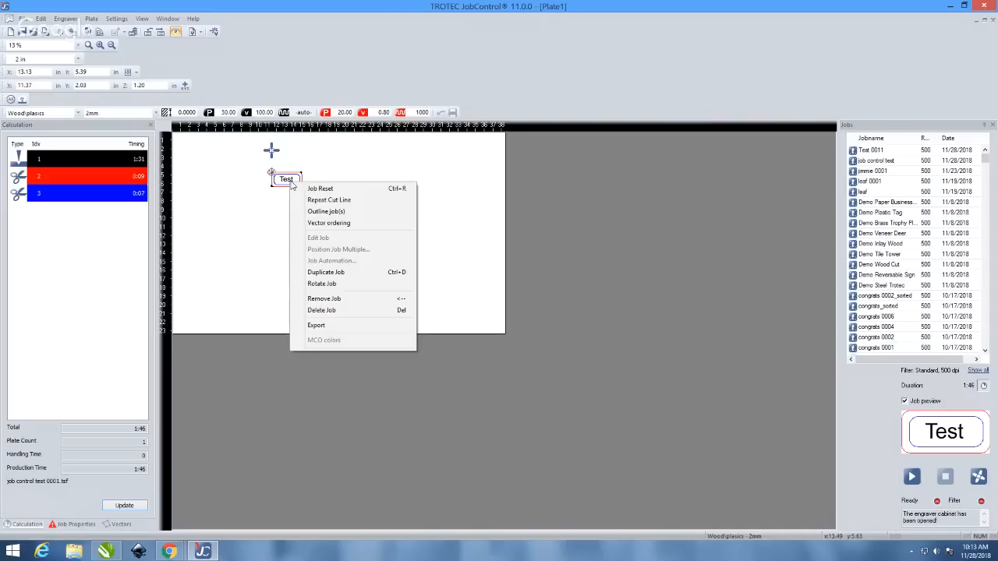
click(326, 212)
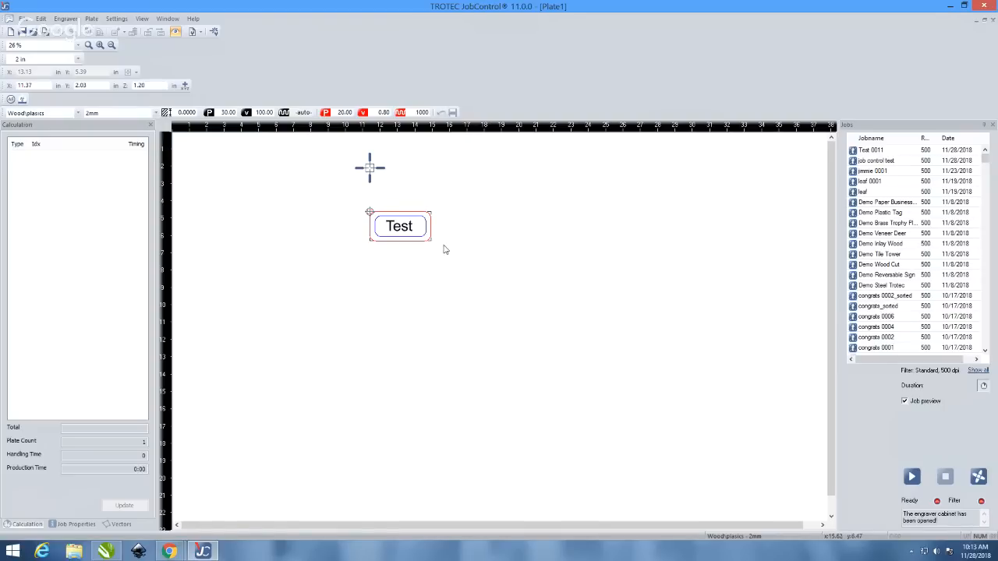
- View the Wood \ plasics \ 2mm parameters in the material database and leave them without changes
scroll(445, 250, down, 1)
double_click(312, 222)
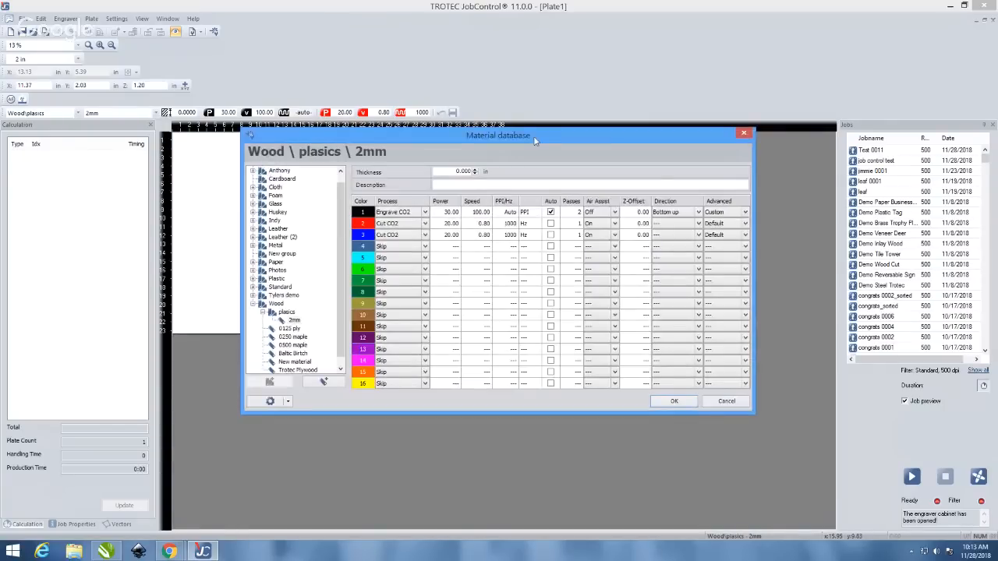
click(725, 402)
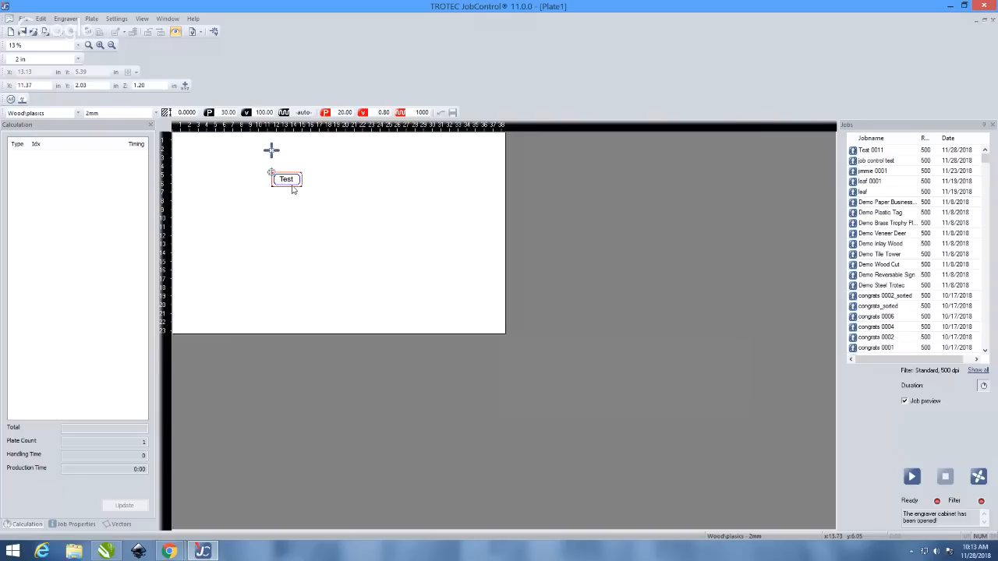
- Select the Test job on the plate and go over its Repeat Cut Line command and the neighbouring job commands
scroll(294, 188, up, 1)
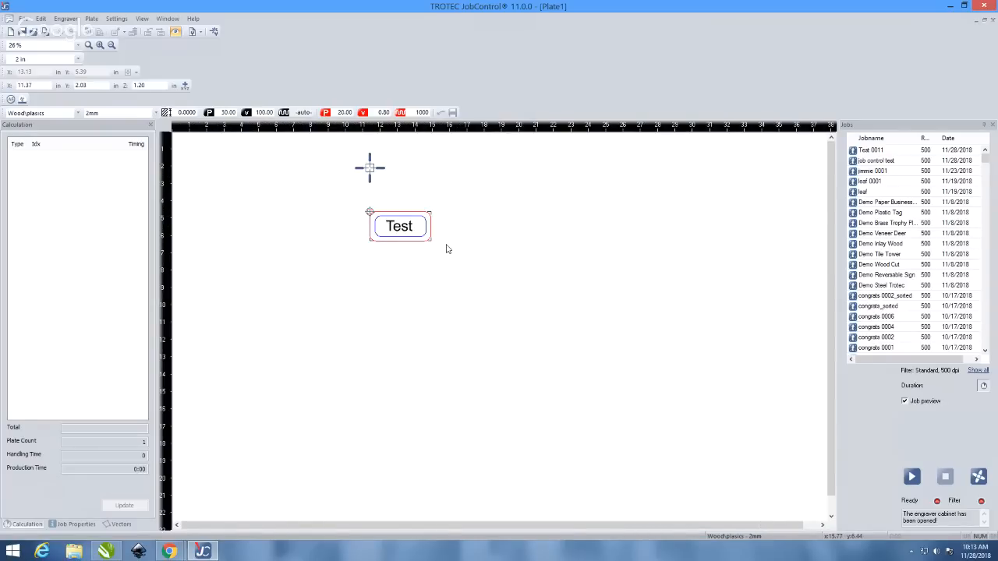
click(408, 233)
right_click(406, 233)
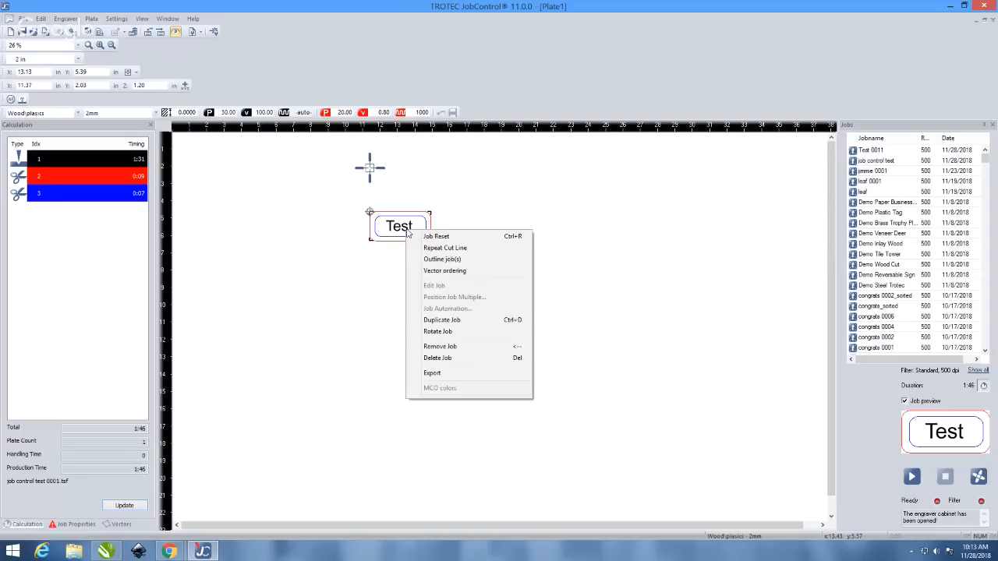
click(481, 246)
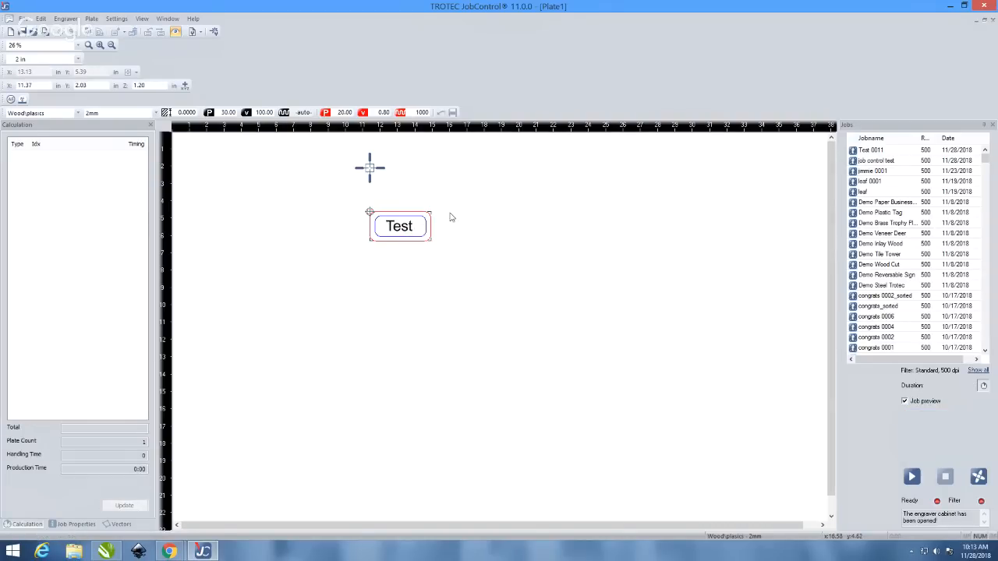
right_click(403, 231)
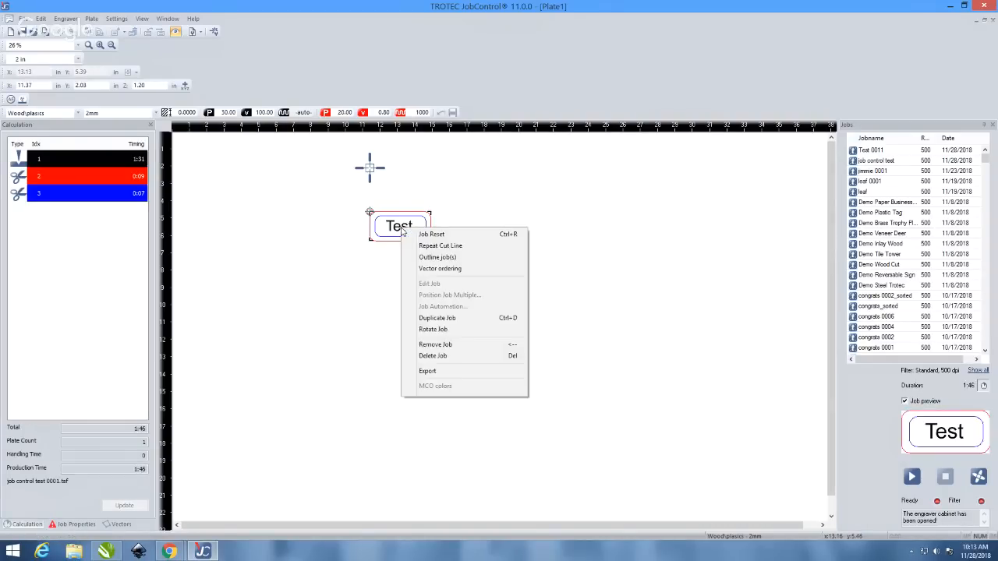
click(443, 218)
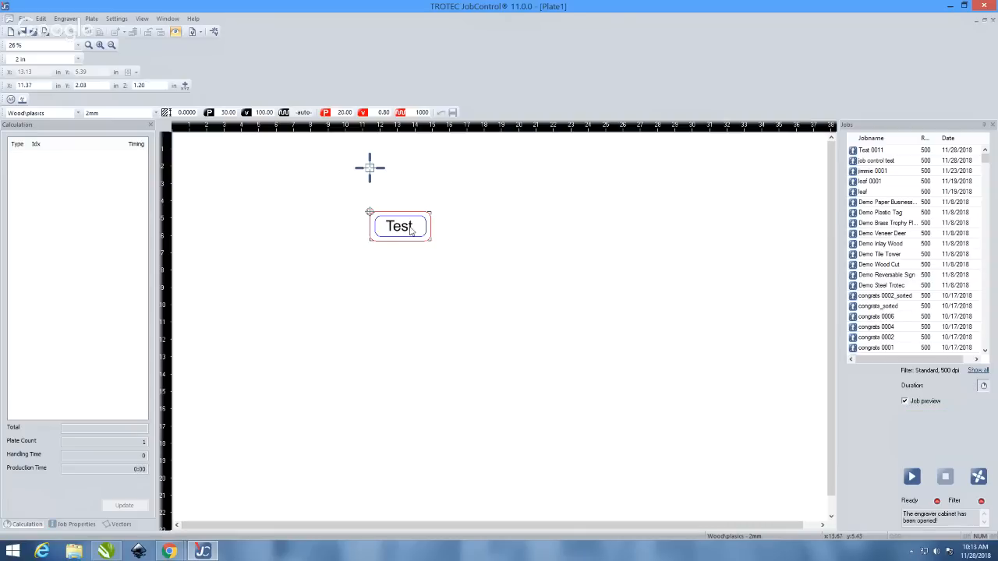
click(410, 228)
right_click(410, 230)
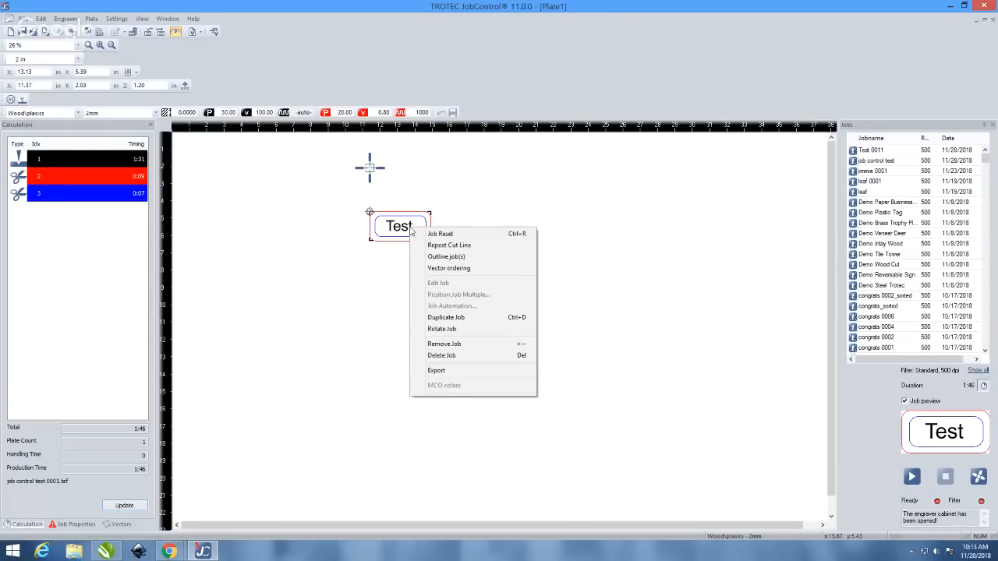
click(444, 219)
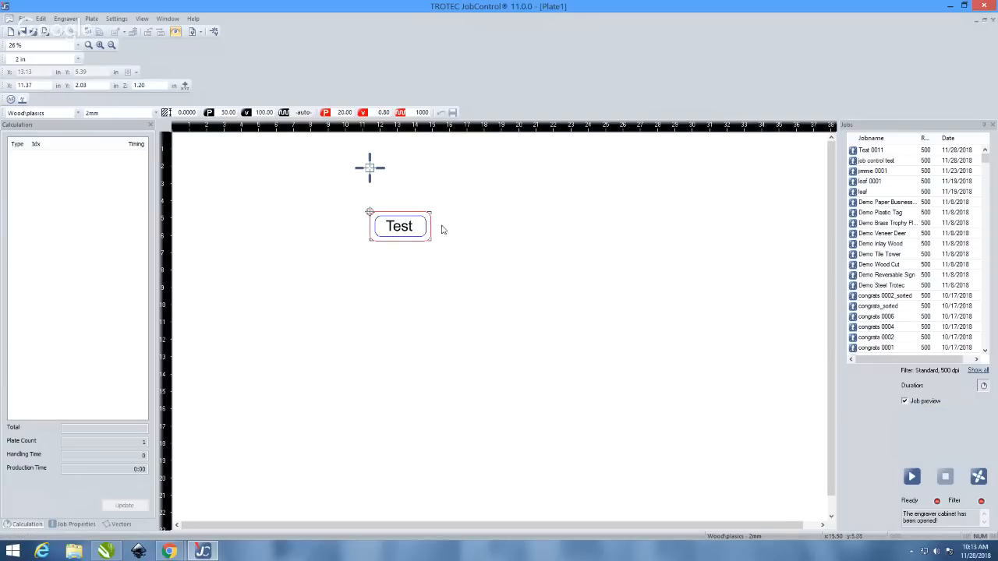
- Switch the plate from WYSIWYG to normal view and back with the Test job selected
click(412, 229)
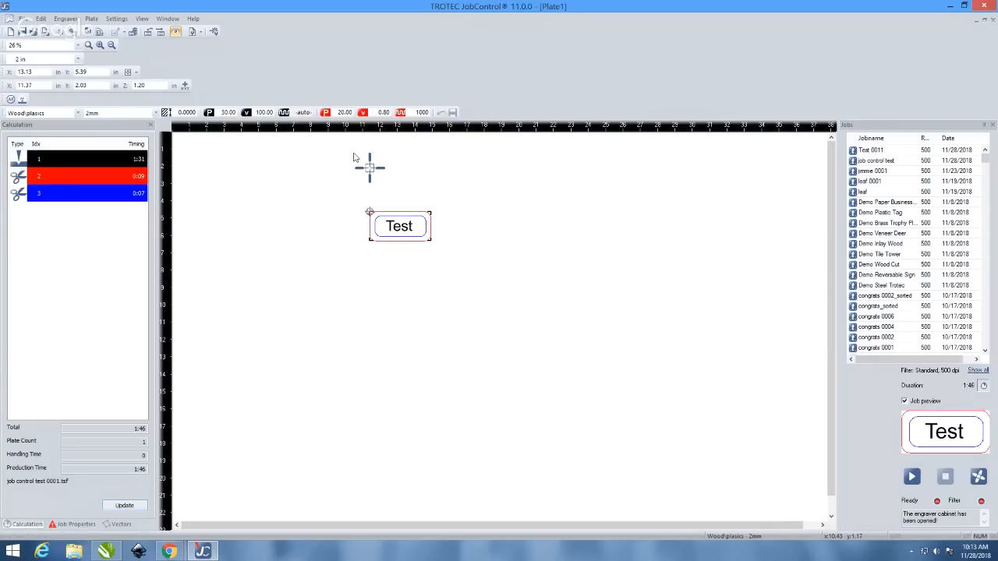
click(175, 32)
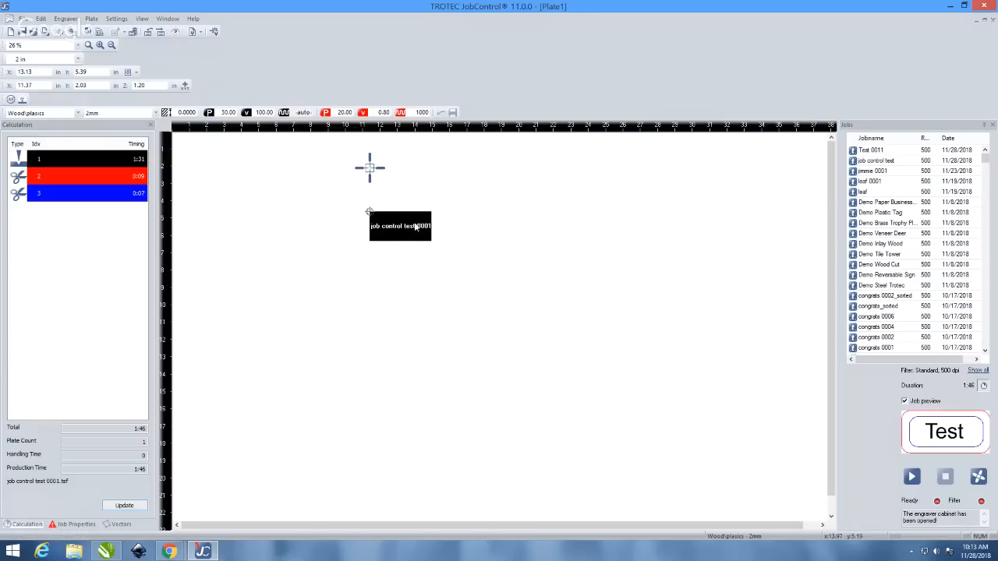
click(176, 32)
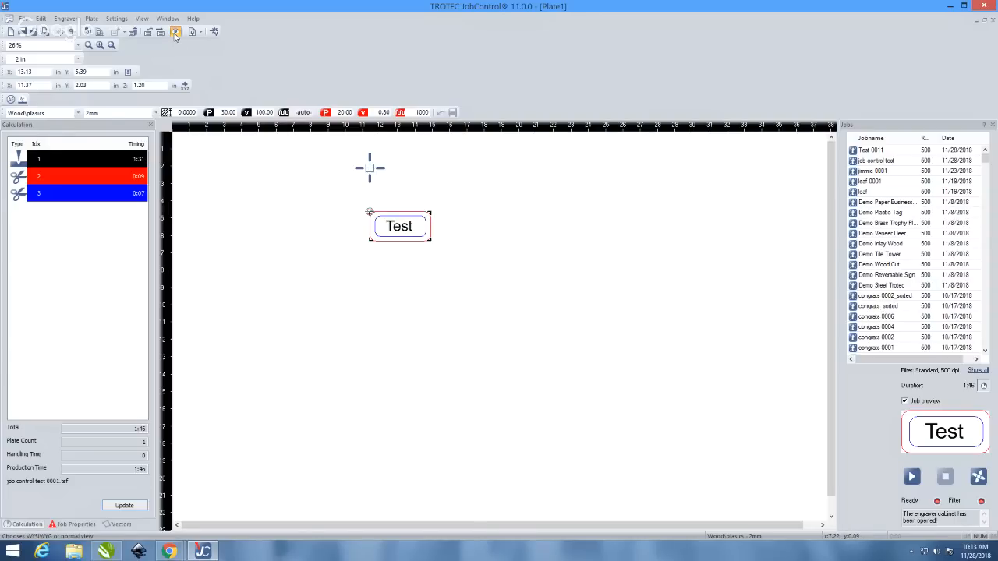
- Examine the Job Reset command for the Test job and the control for starting the job, leaving the job deselected
right_click(402, 228)
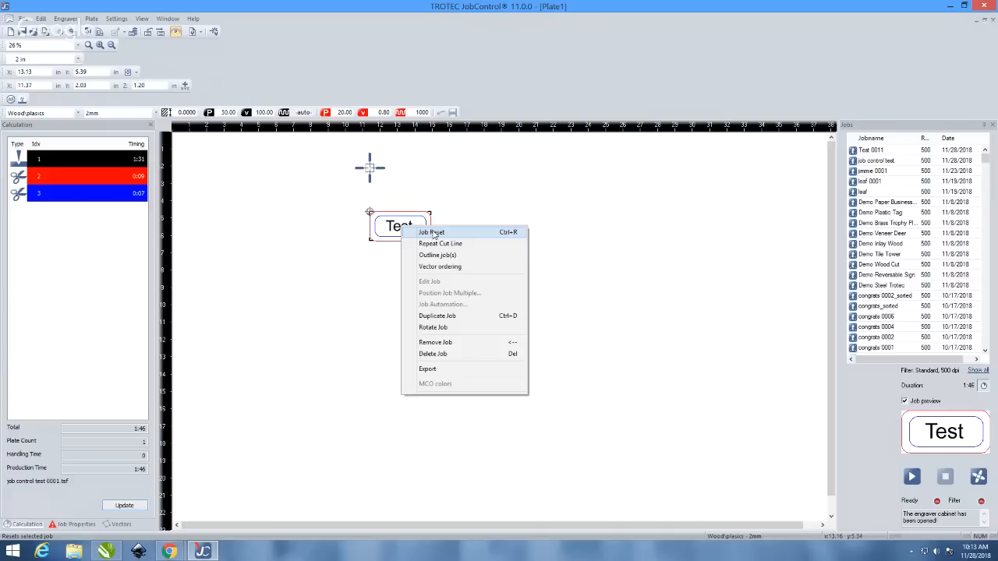
click(503, 222)
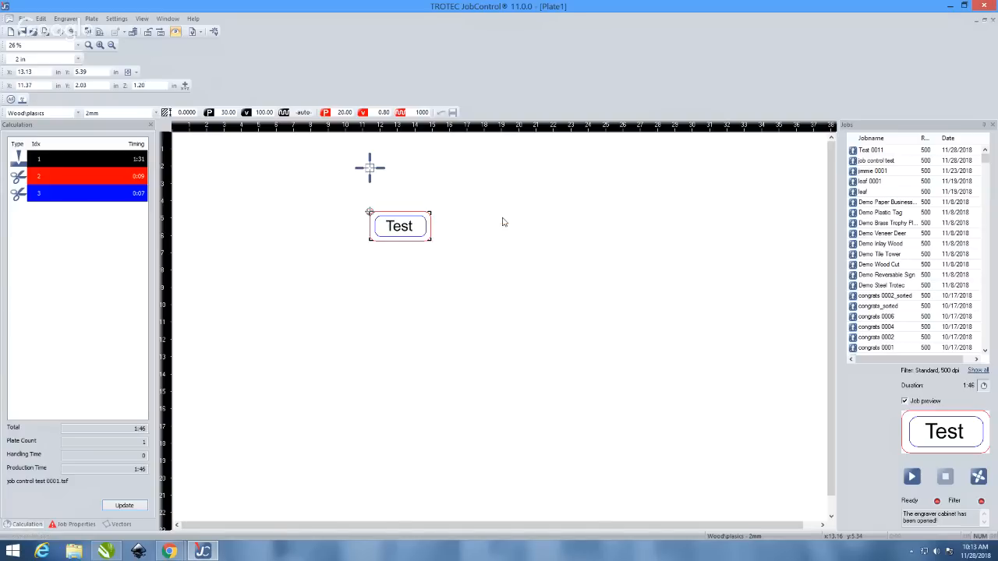
click(503, 222)
scroll(311, 184, down, 1)
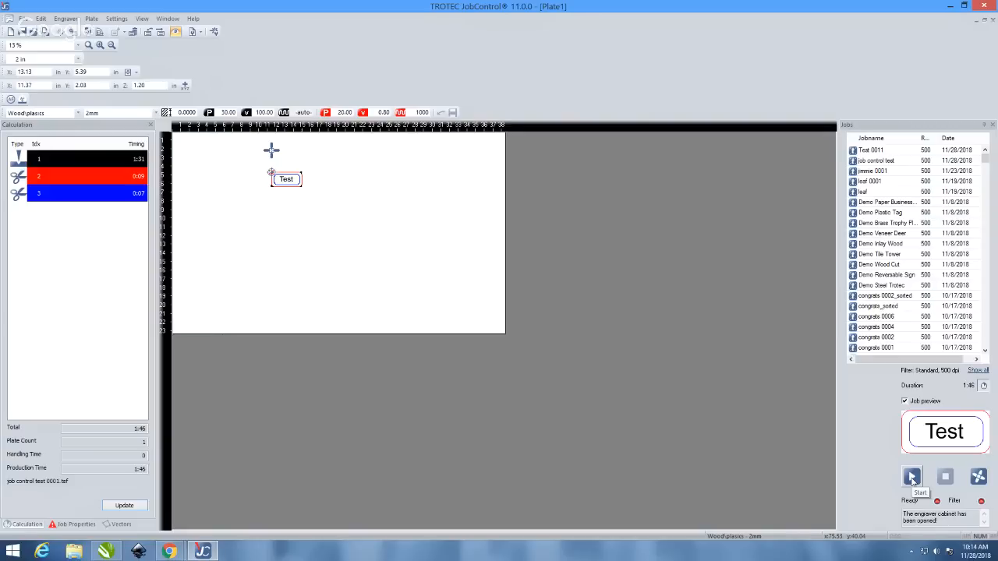
right_click(296, 187)
click(300, 188)
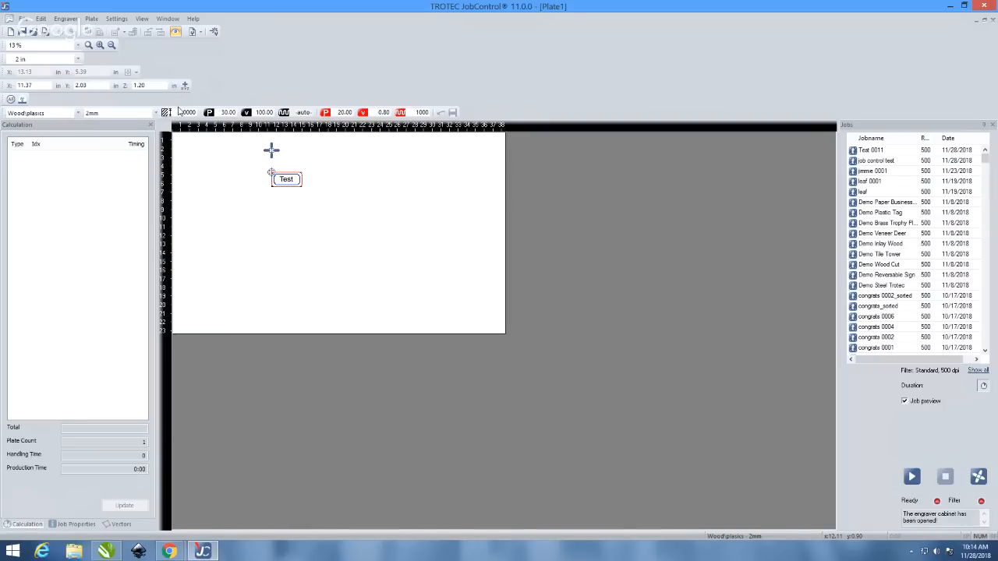
- Open the Test 0011 job from the job list for editing in JobControl Cut
scroll(262, 216, up, 1)
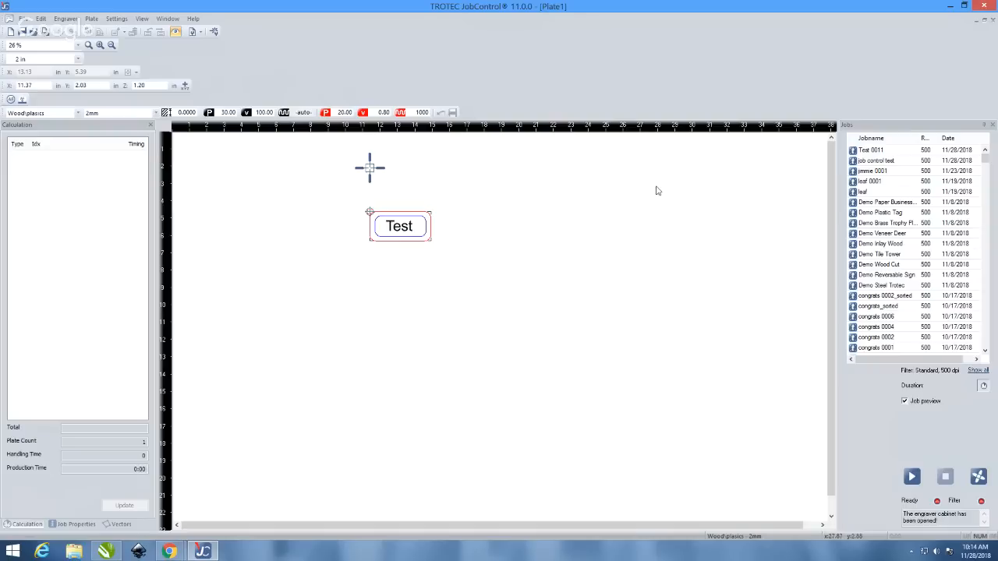
right_click(404, 232)
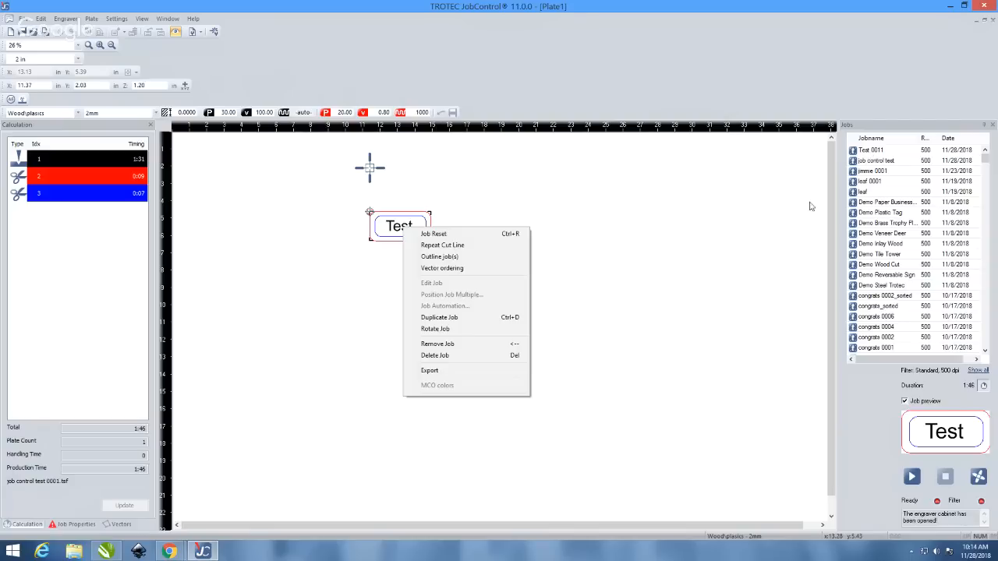
right_click(870, 151)
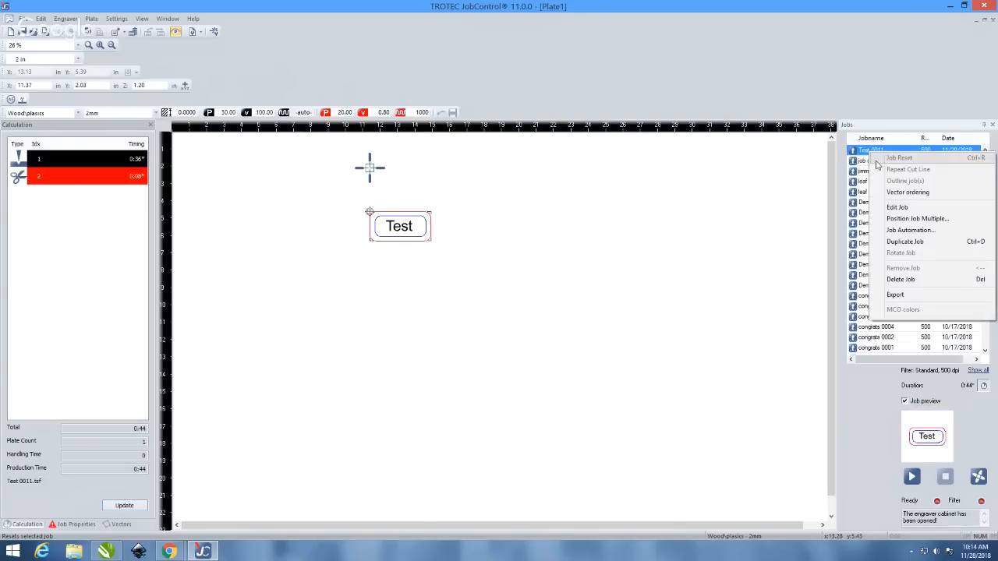
click(897, 208)
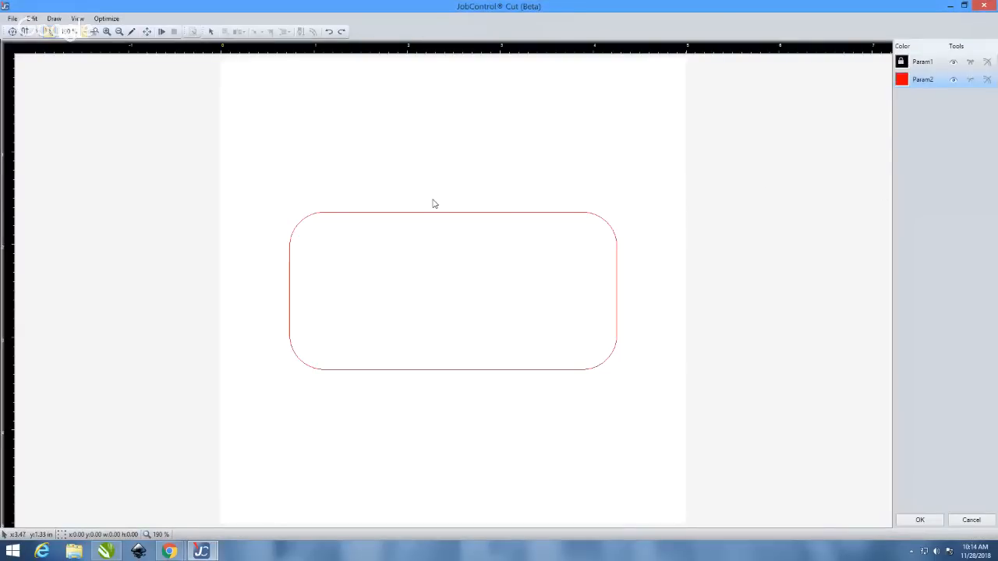
- Select the upper-left corner arc of the red rounded rectangle
click(341, 213)
click(178, 209)
click(322, 214)
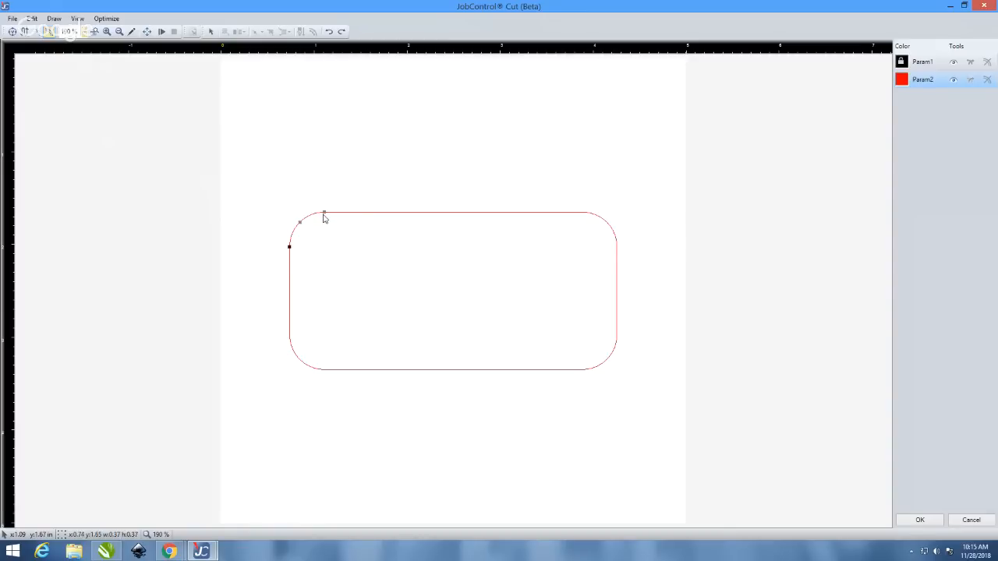
- Show the laser's moves for the red cut outline and switch the job area to a gray background
click(11, 33)
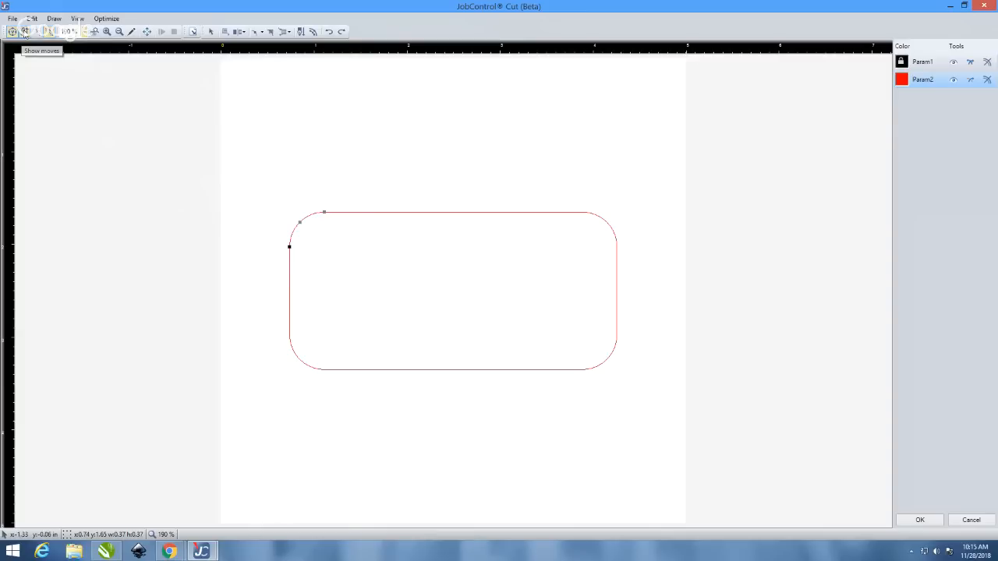
click(25, 32)
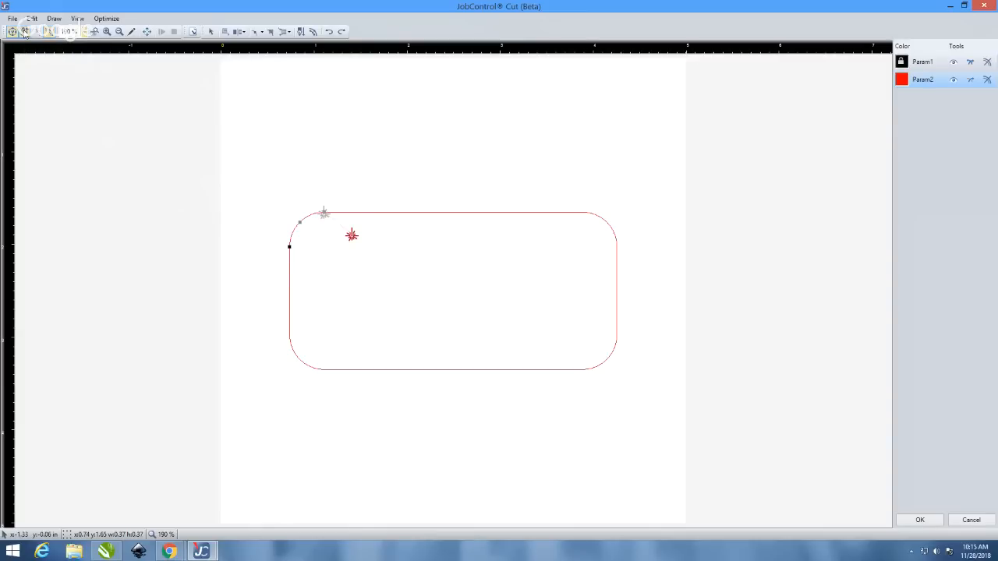
click(39, 35)
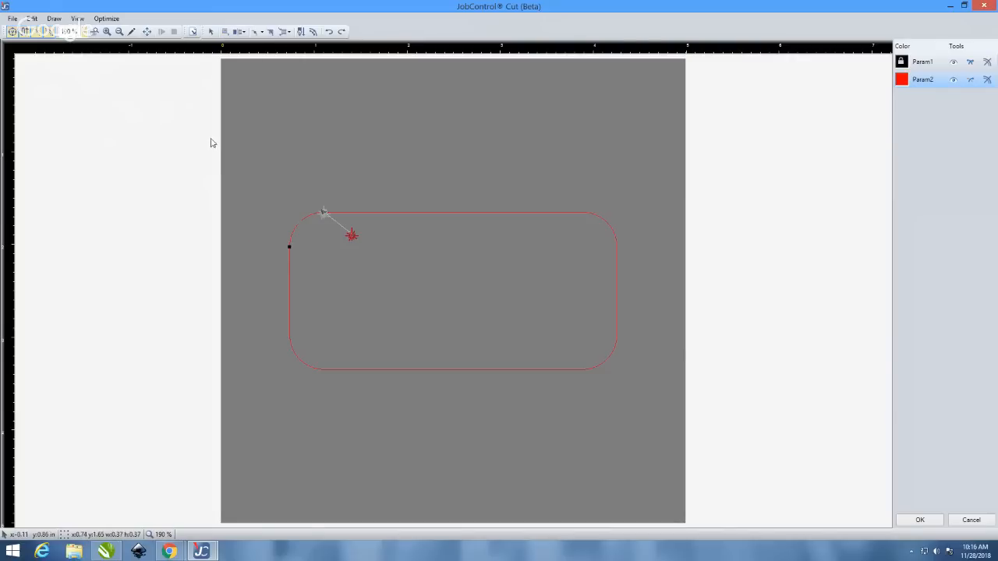
- Check the red move marker inside the outline and look over the drawing commands for points, start point and lead-ins
click(350, 238)
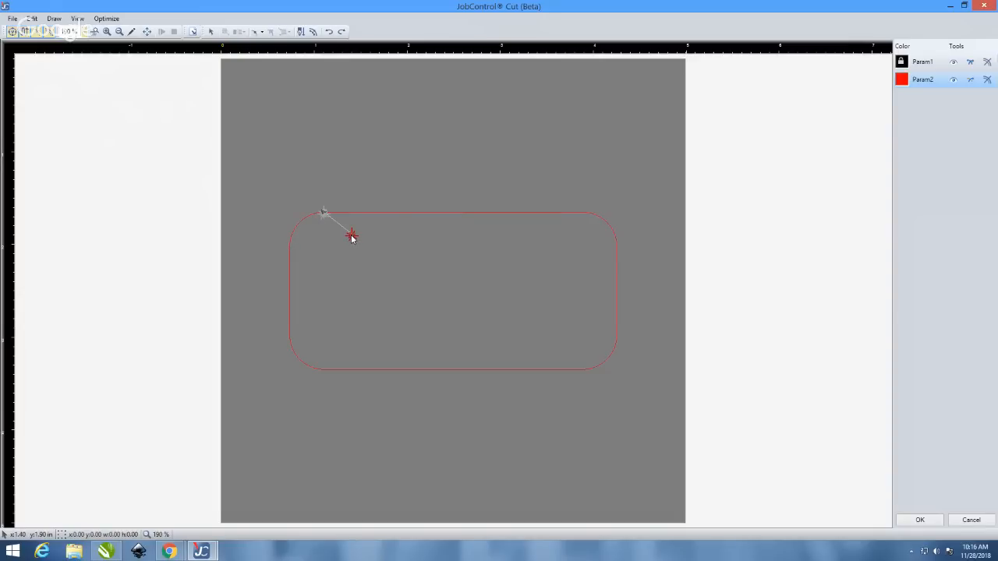
click(51, 18)
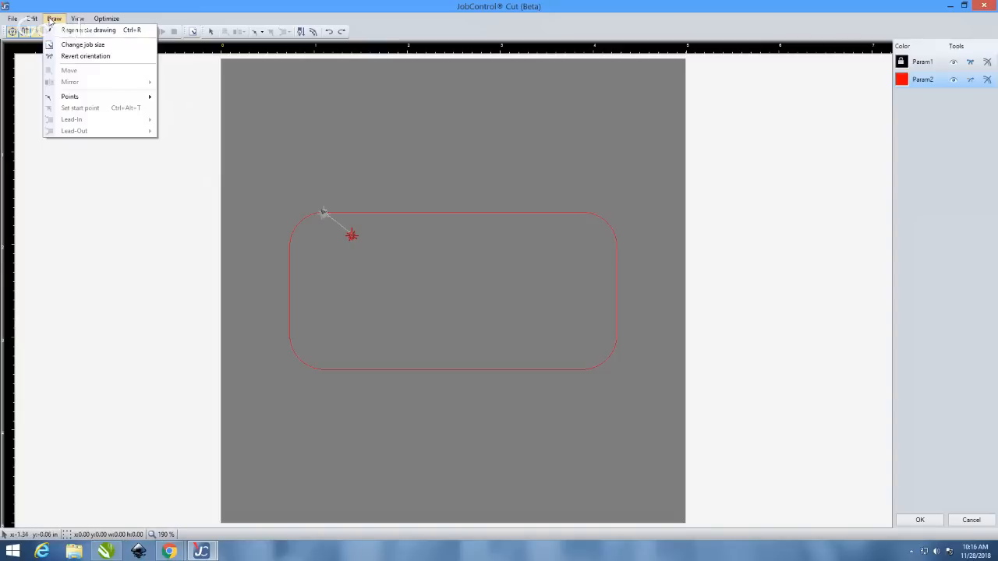
click(151, 11)
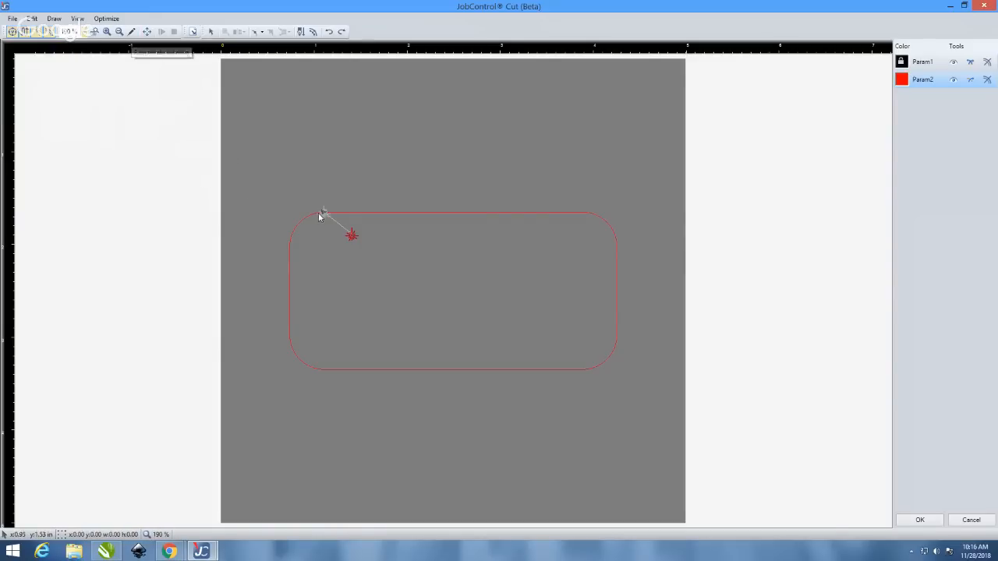
- Inspect the start marker at the upper-left corner of the red outline and regenerate the drawing
scroll(322, 215, up, 1)
scroll(331, 221, up, 3)
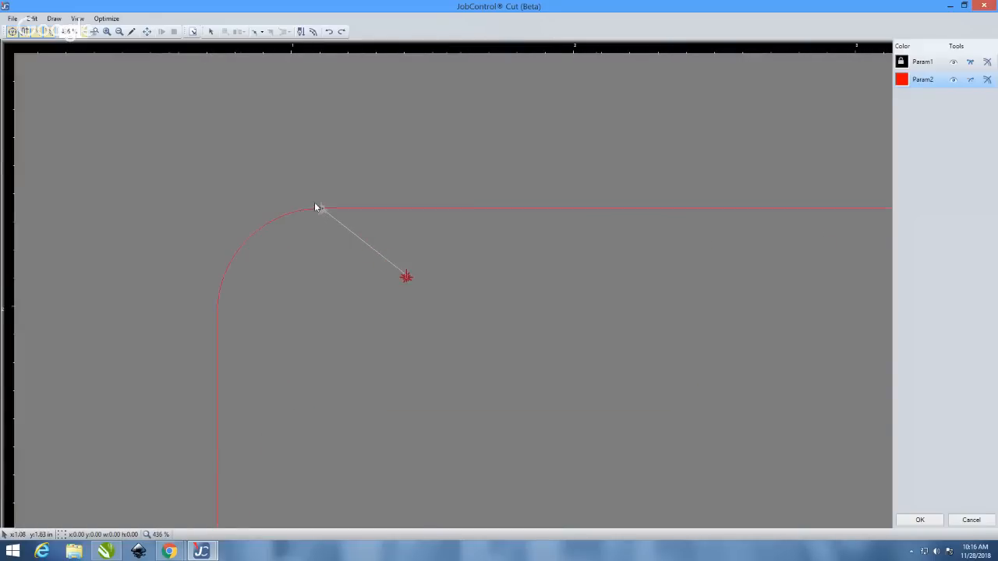
scroll(321, 209, up, 1)
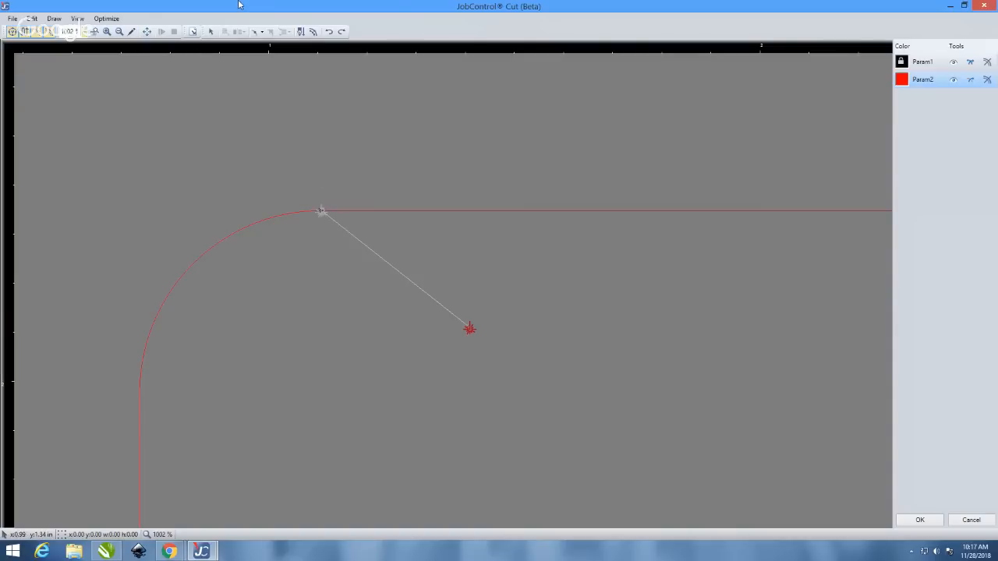
click(263, 33)
scroll(233, 135, down, 1)
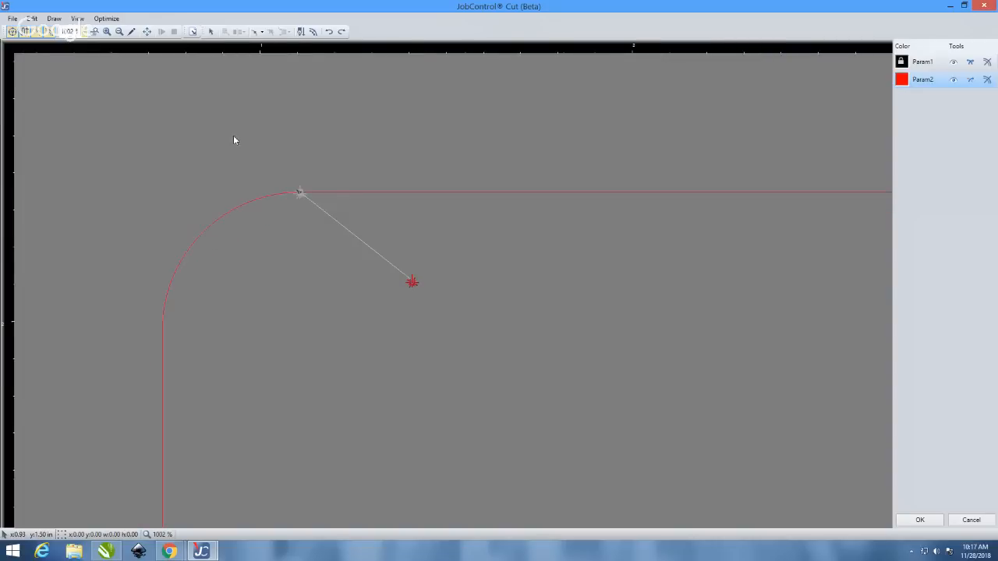
scroll(253, 198, down, 1)
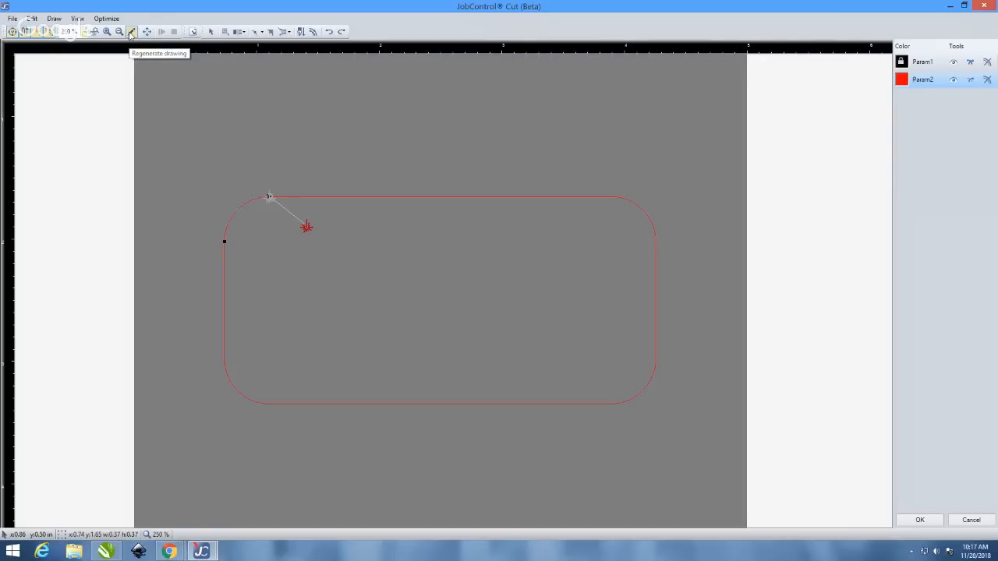
click(53, 18)
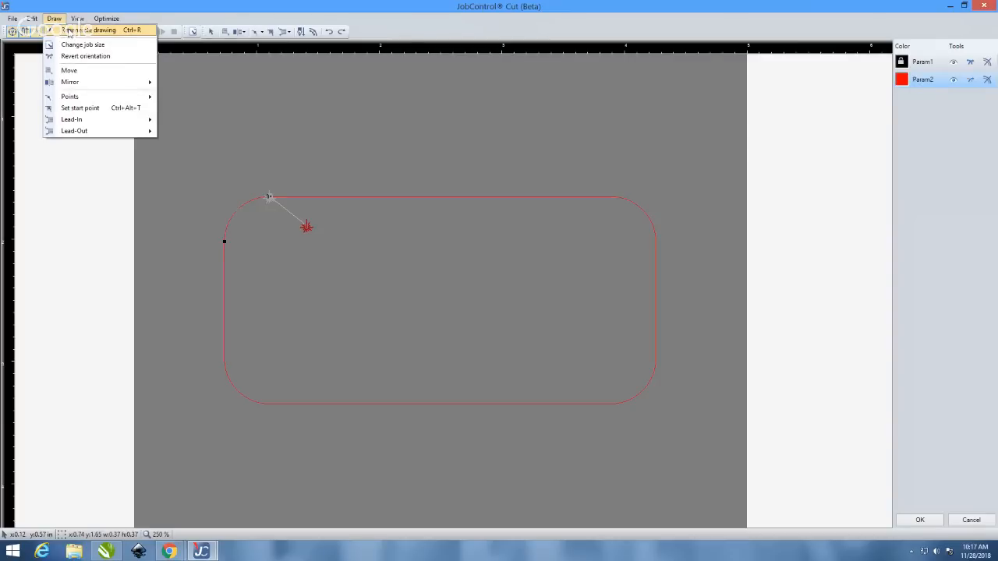
click(69, 30)
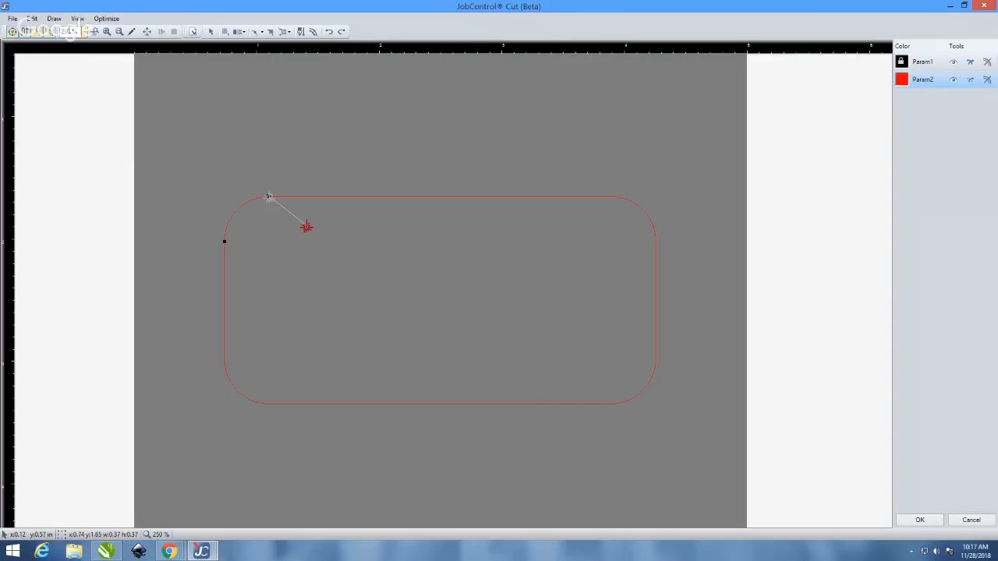
- Add a vector lead-out from the red outline's start point, ending above the middle of its upper edge
scroll(248, 218, up, 3)
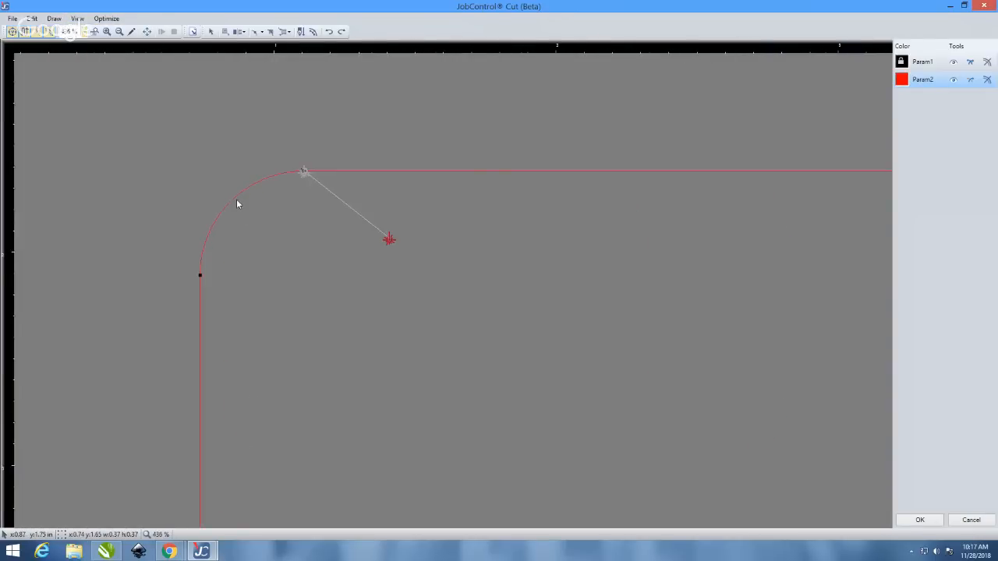
scroll(237, 205, down, 3)
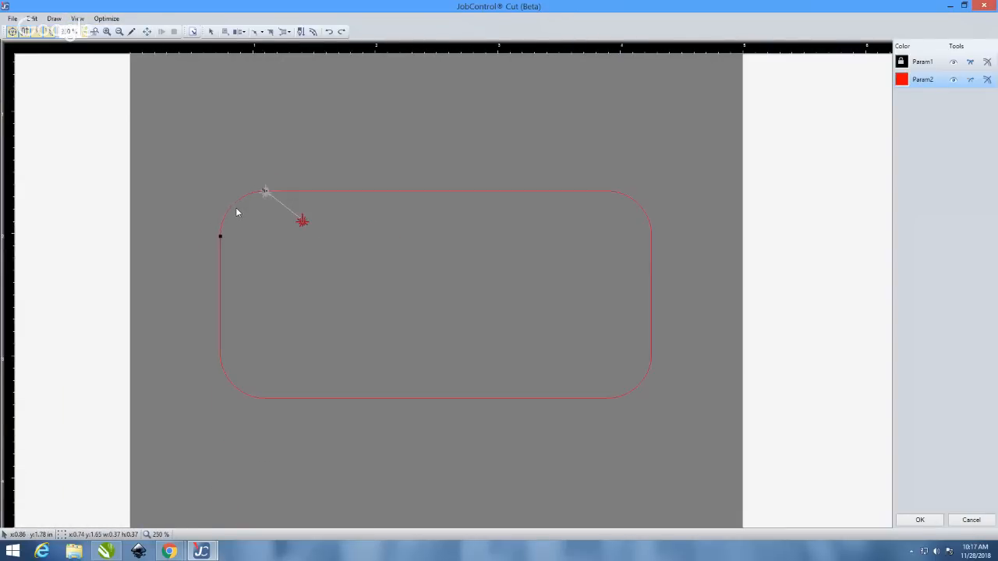
scroll(326, 244, down, 2)
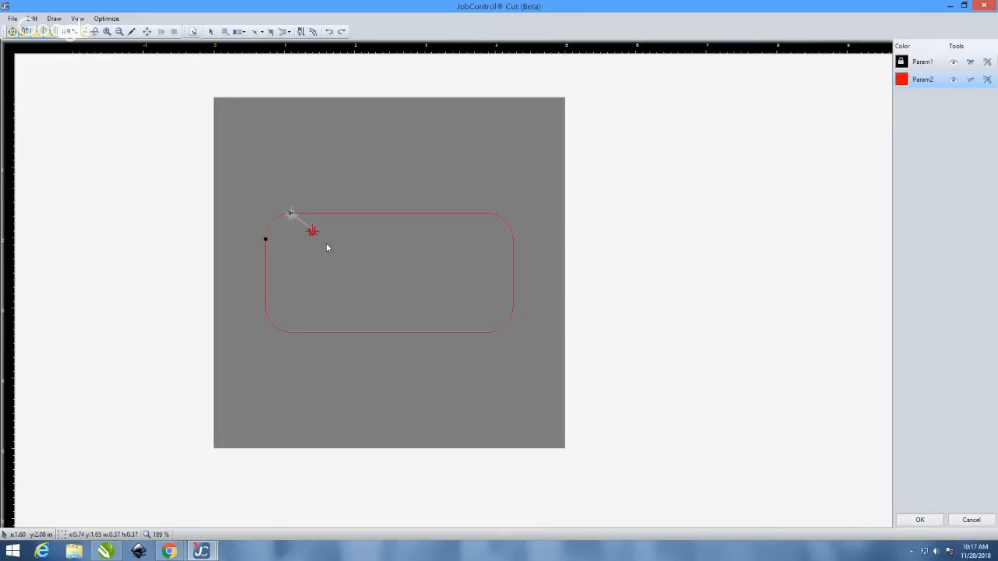
scroll(326, 243, down, 1)
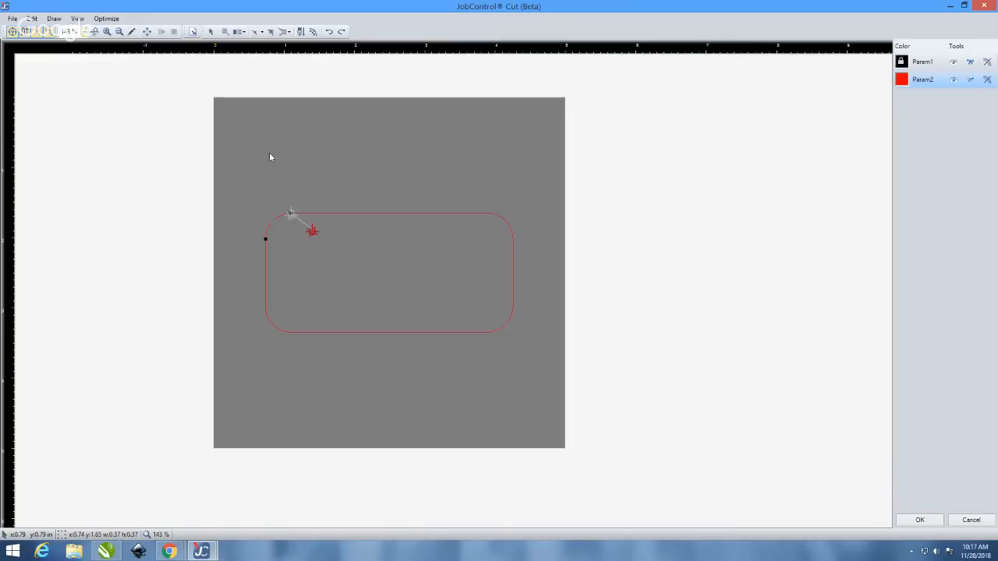
scroll(289, 197, up, 2)
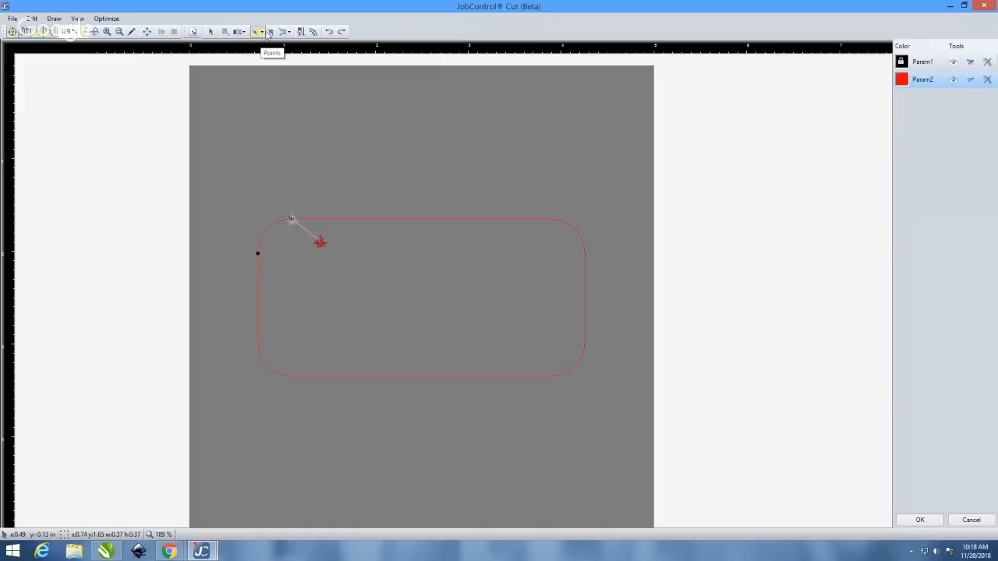
scroll(432, 241, down, 1)
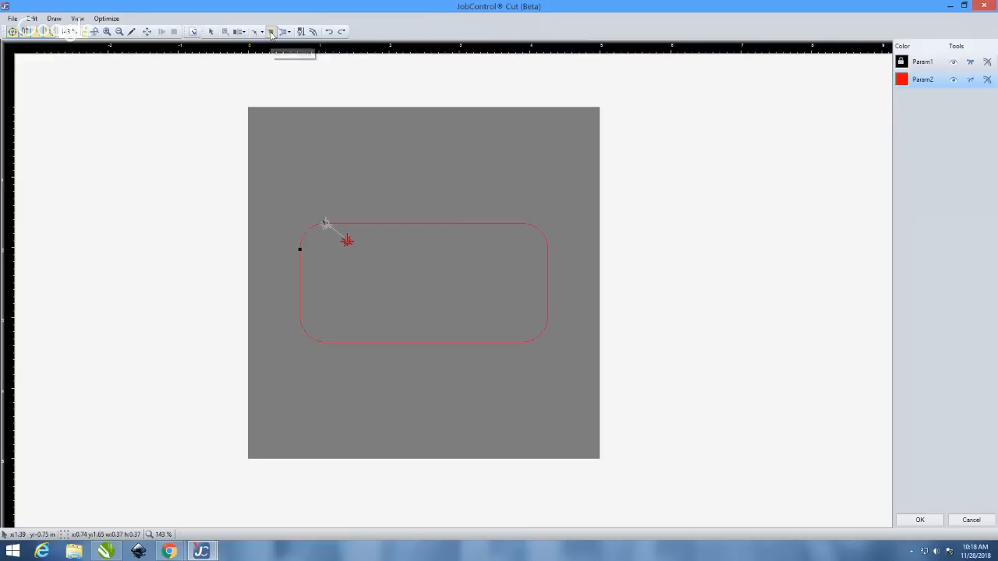
click(287, 33)
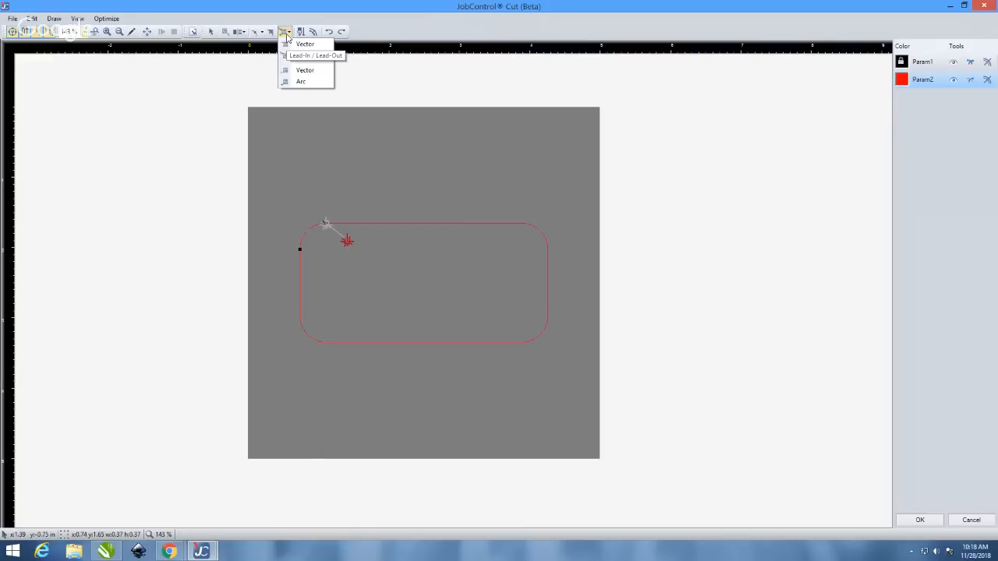
click(304, 72)
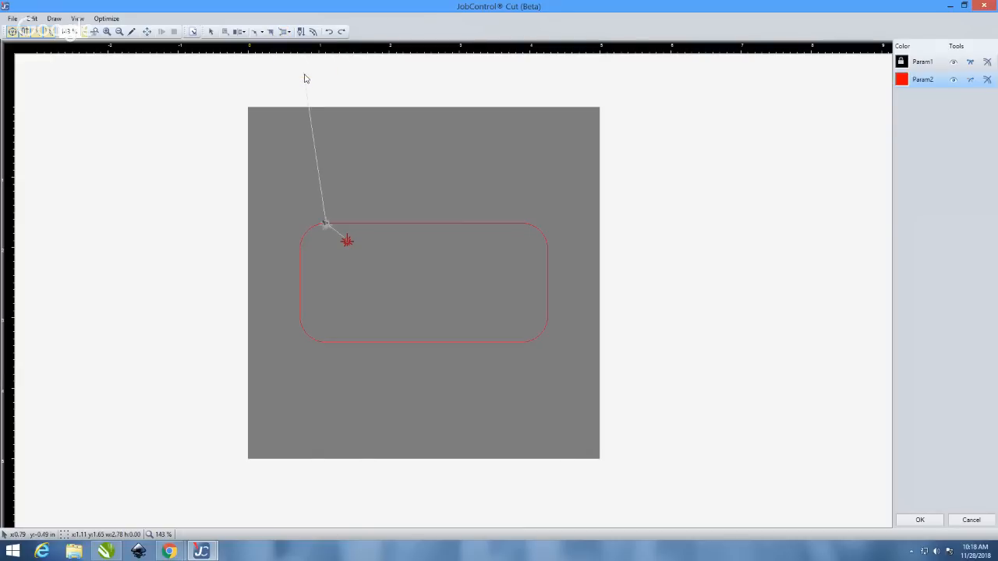
click(443, 198)
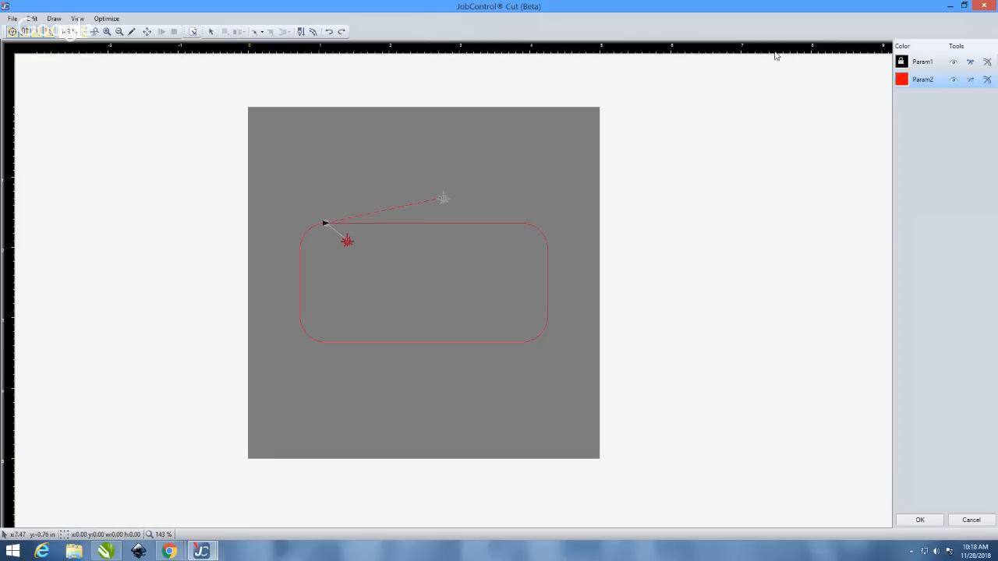
- Close JobControl Cut without keeping the changes to Test 0011 and clear the job selection
click(991, 8)
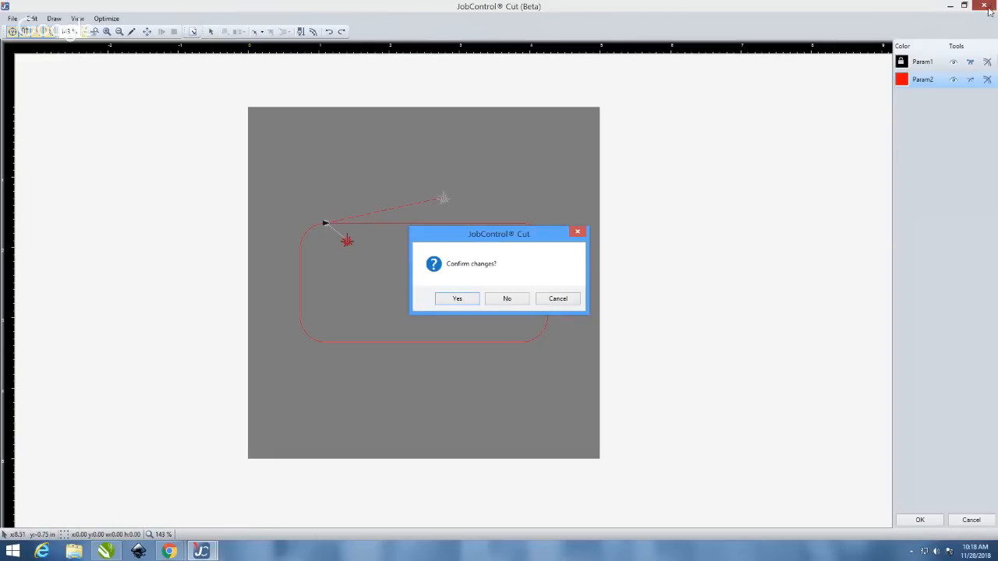
click(506, 300)
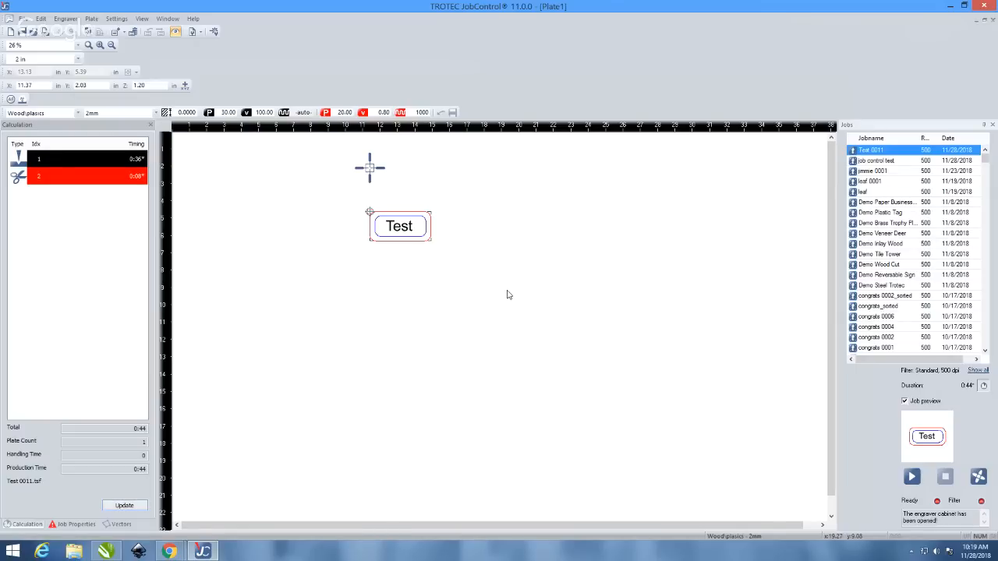
click(307, 309)
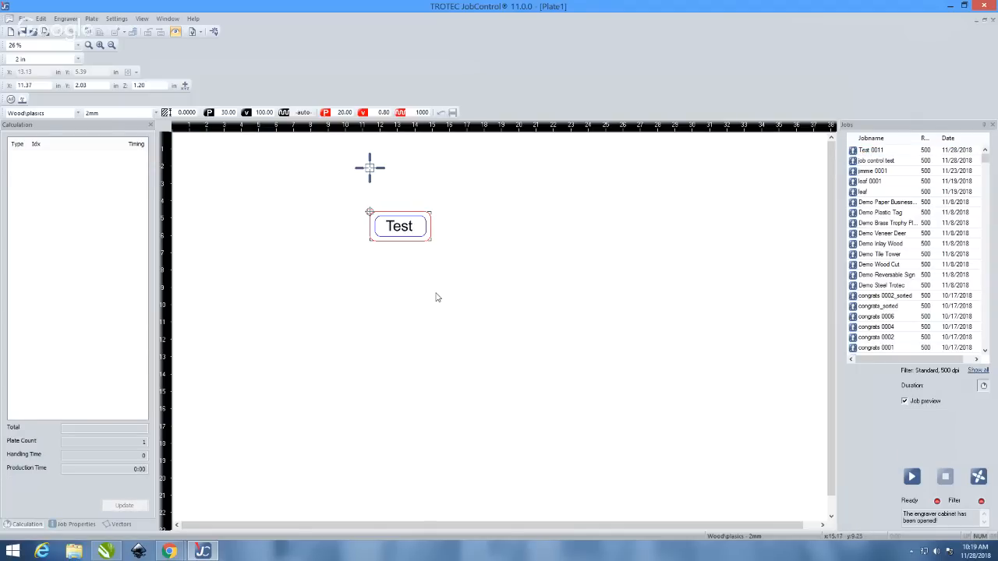
- Delete the positioning marker and move the Test job near the plate's upper-left corner, at about X 2.64, Y 1.88 in
drag(422, 230, 269, 216)
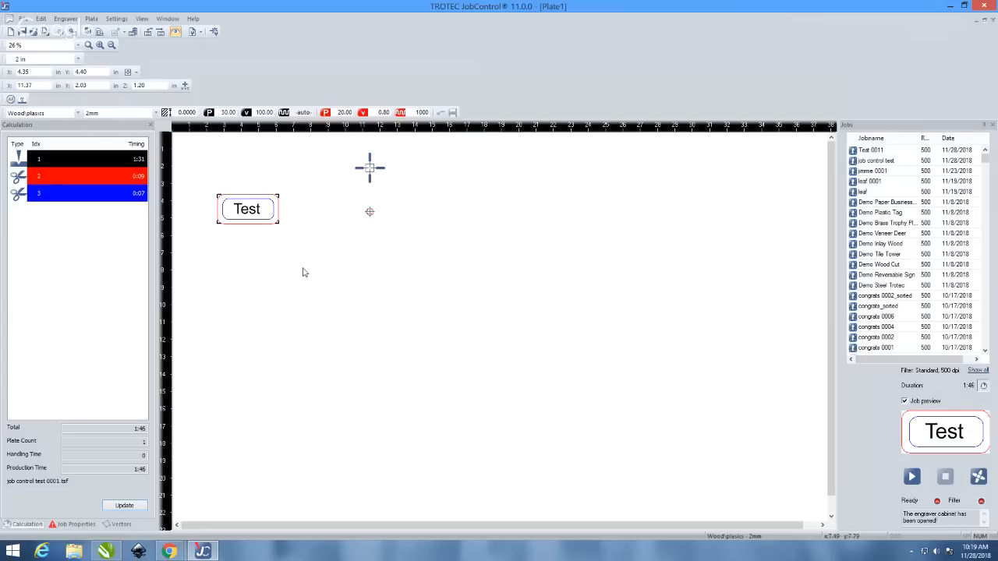
double_click(370, 214)
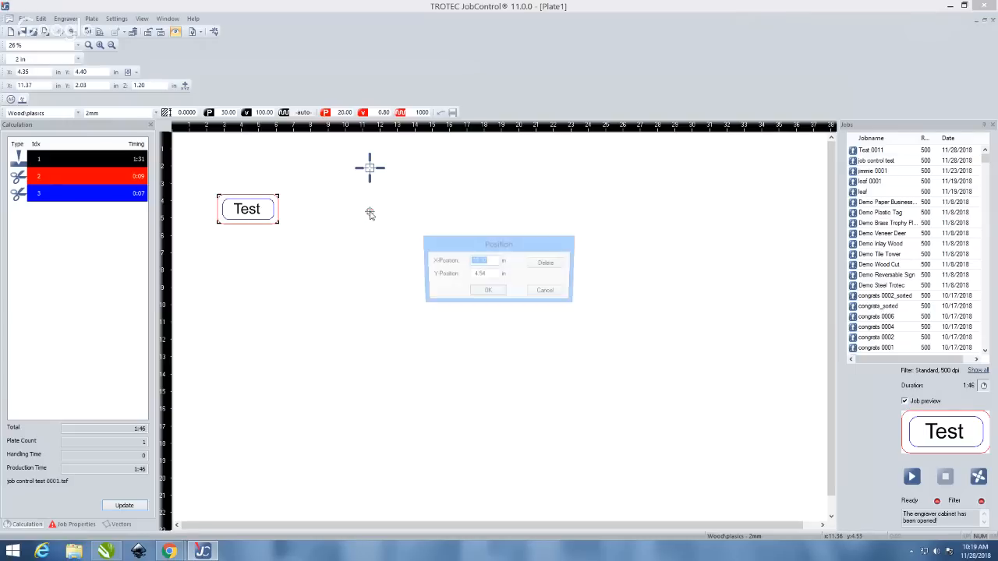
click(545, 264)
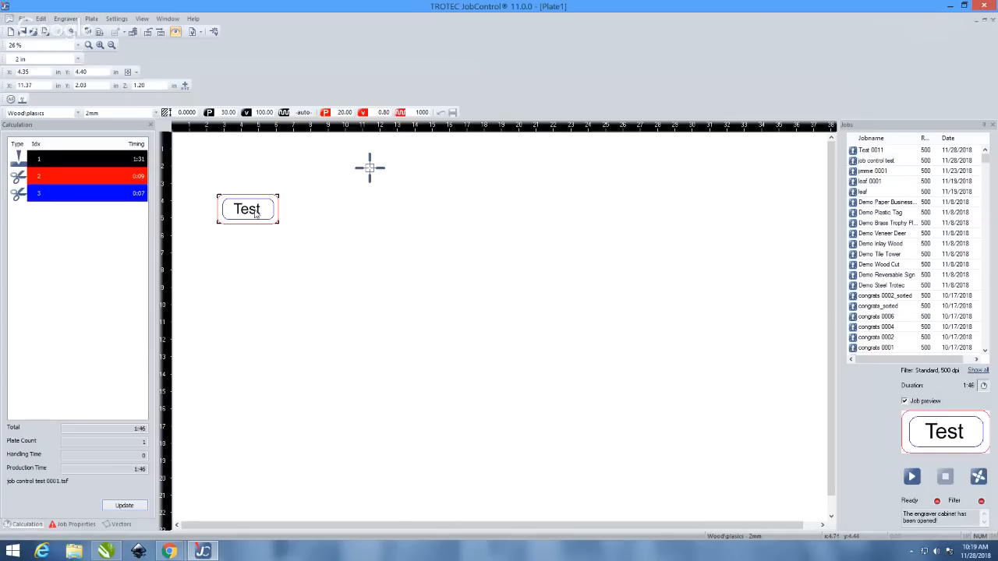
drag(256, 216, 223, 171)
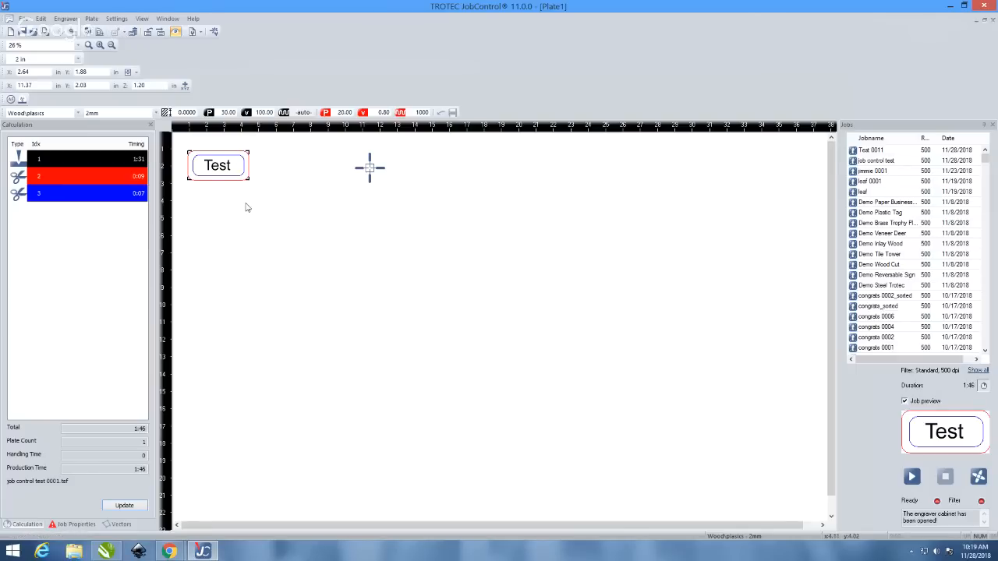
- Duplicate the Test job and position the copy on the plate using the plate parameters
click(227, 186)
click(226, 176)
right_click(225, 168)
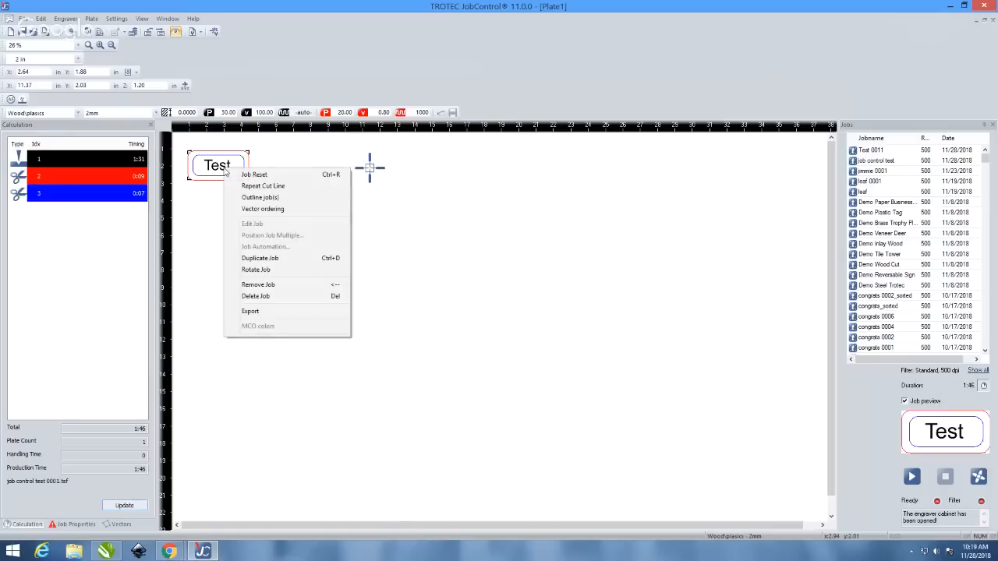
click(307, 262)
click(218, 177)
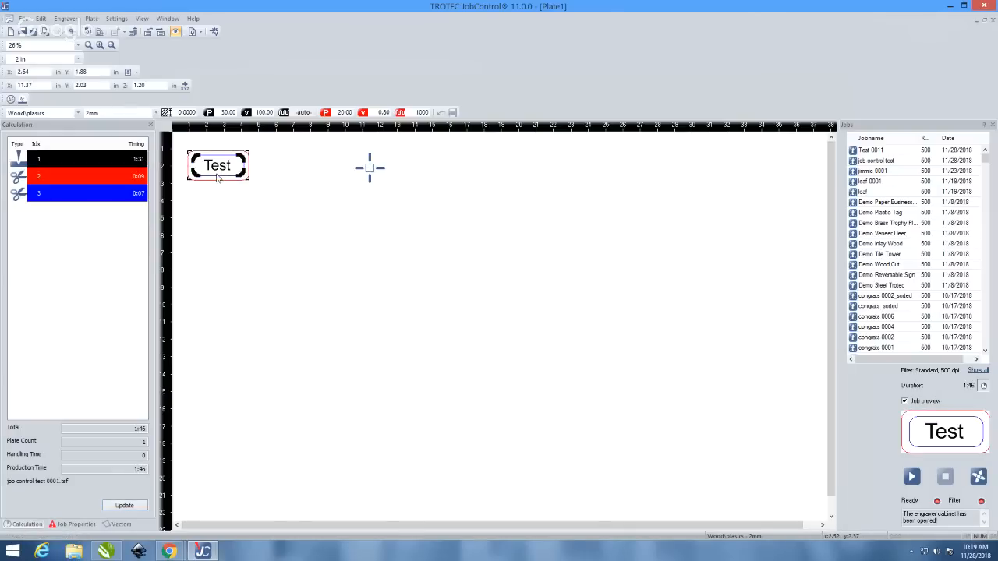
double_click(217, 178)
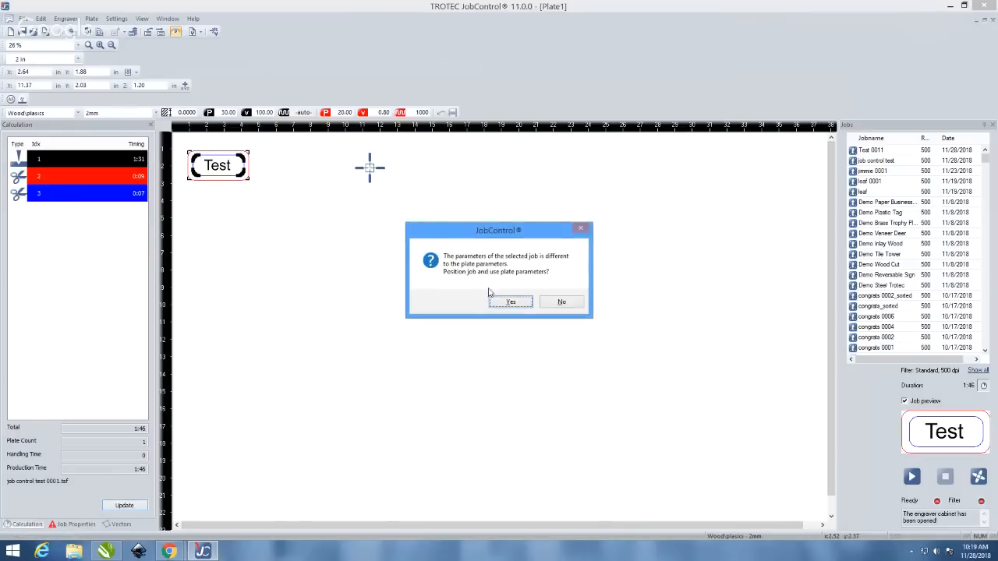
click(510, 302)
- Place the copied Test job beside the original at about X 7.39, Y 1.88 in and rotate it 90 degrees counterclockwise
drag(281, 172, 294, 170)
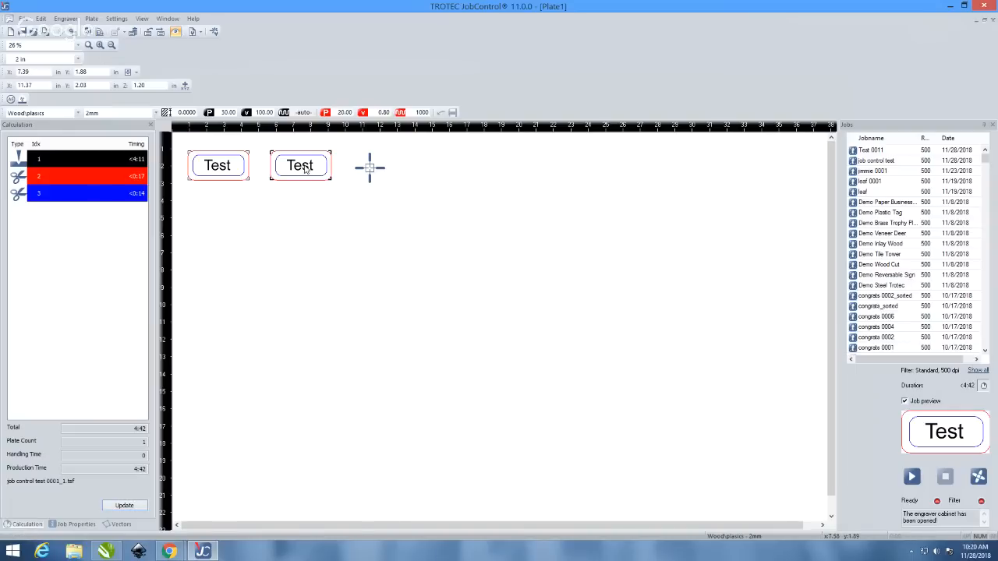
key(ctrl+space)
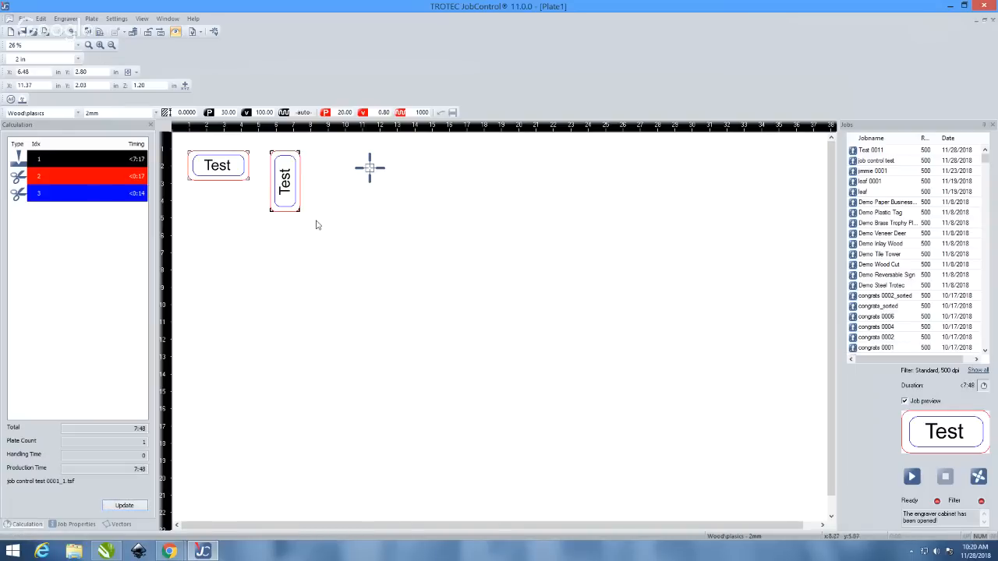
- Review the 2mm parameters of the Wood plasics group in the material database and check the material group and material choices
scroll(327, 234, down, 1)
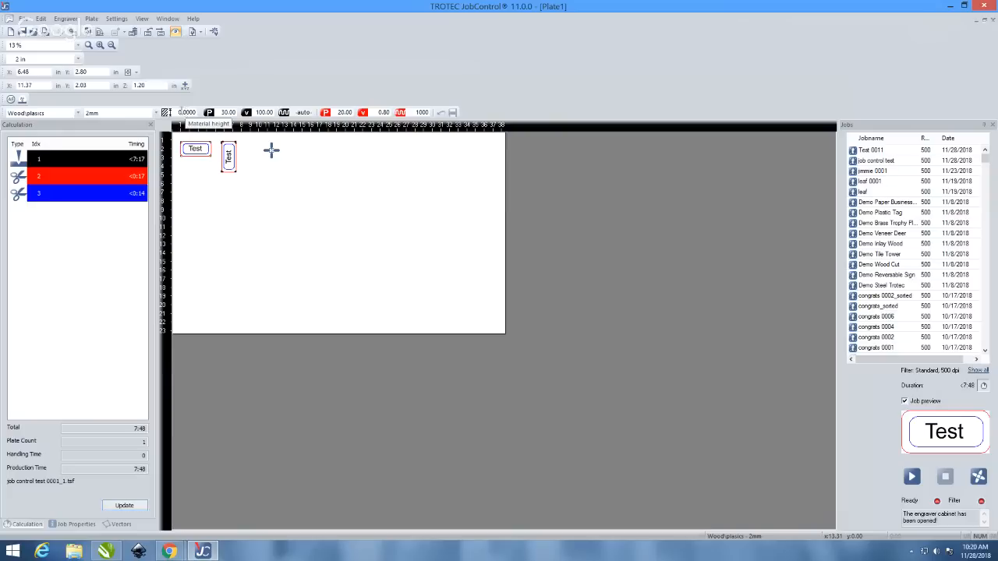
double_click(386, 254)
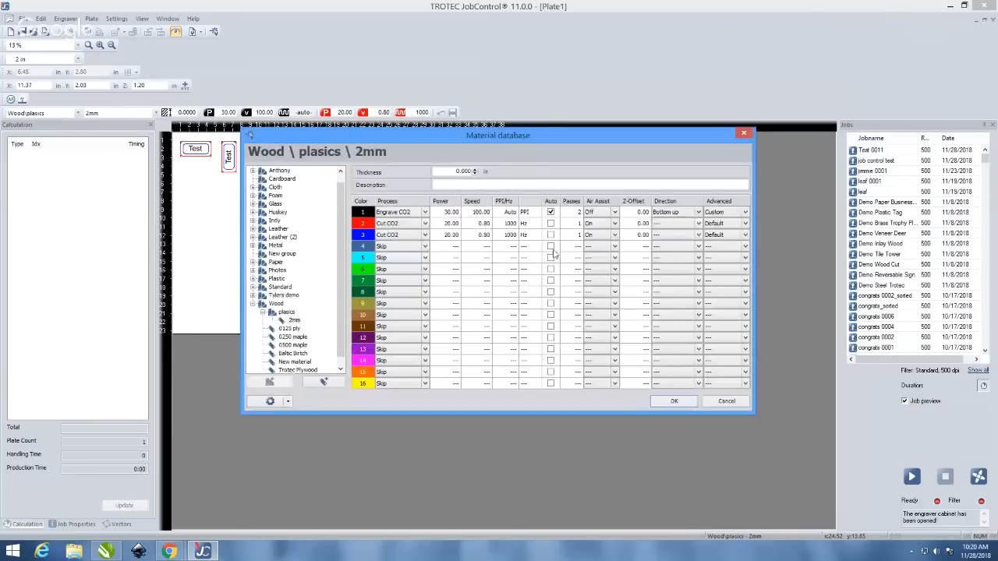
click(668, 403)
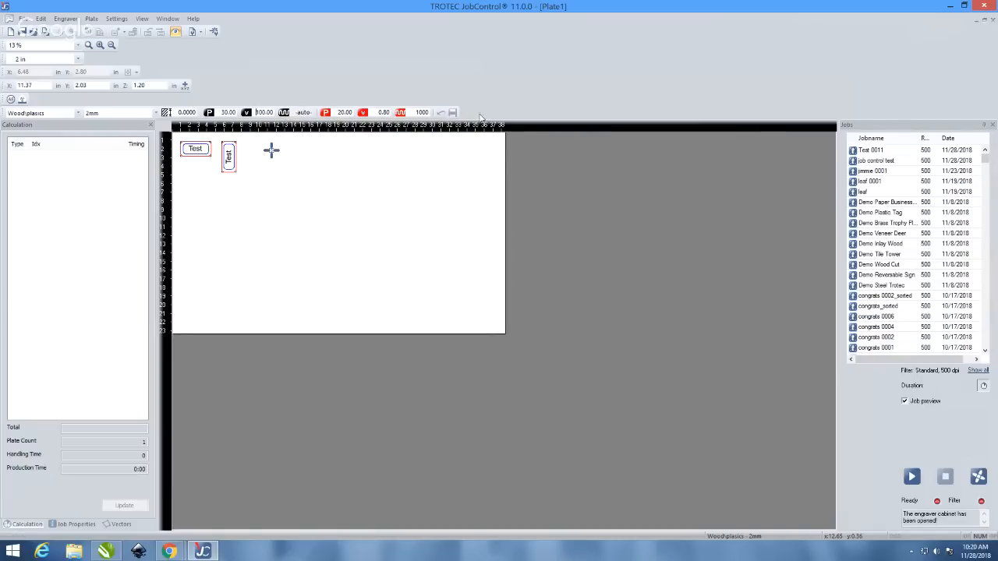
click(78, 113)
click(78, 113)
click(156, 113)
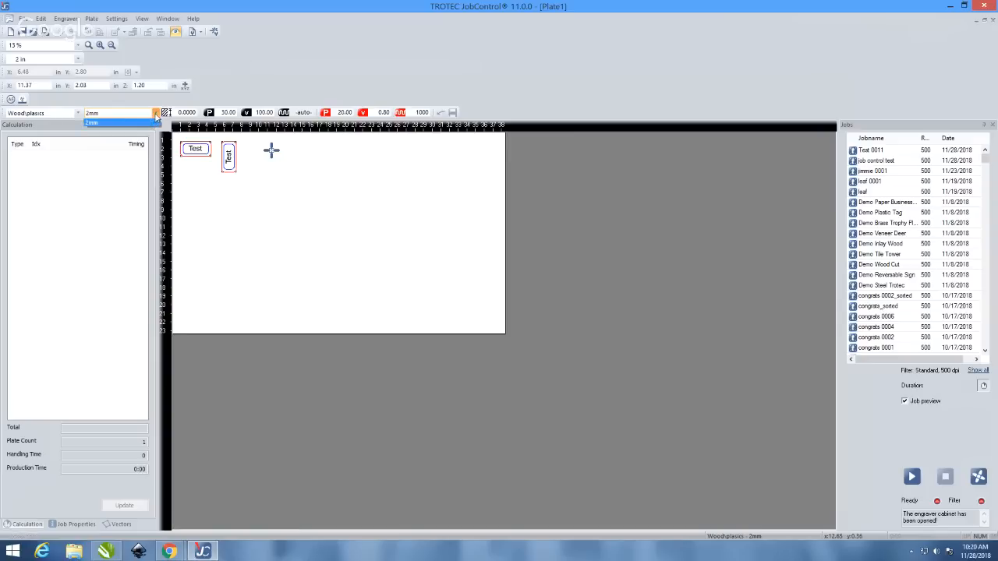
click(155, 115)
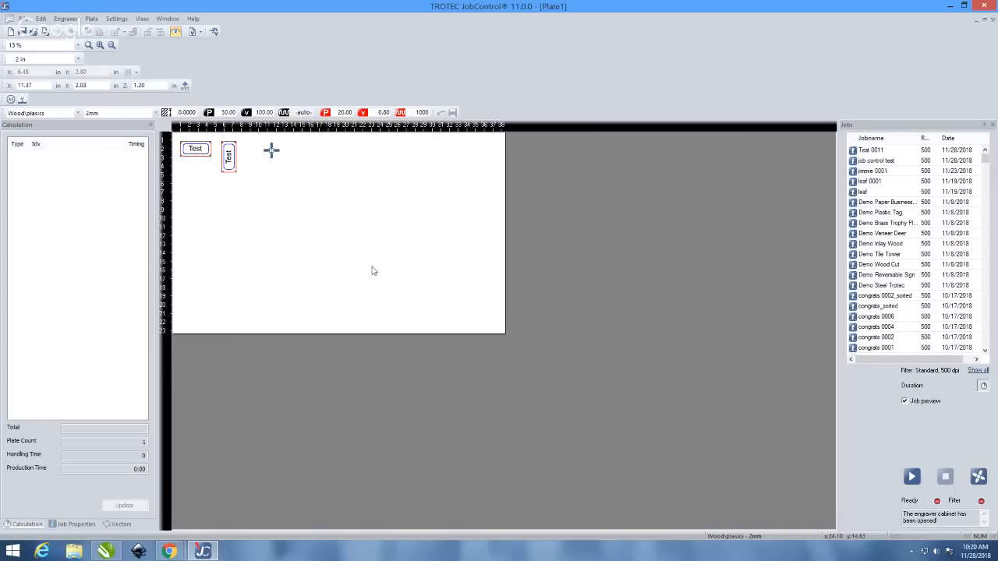
- Stop sharing the screen with Google Hangouts
click(200, 33)
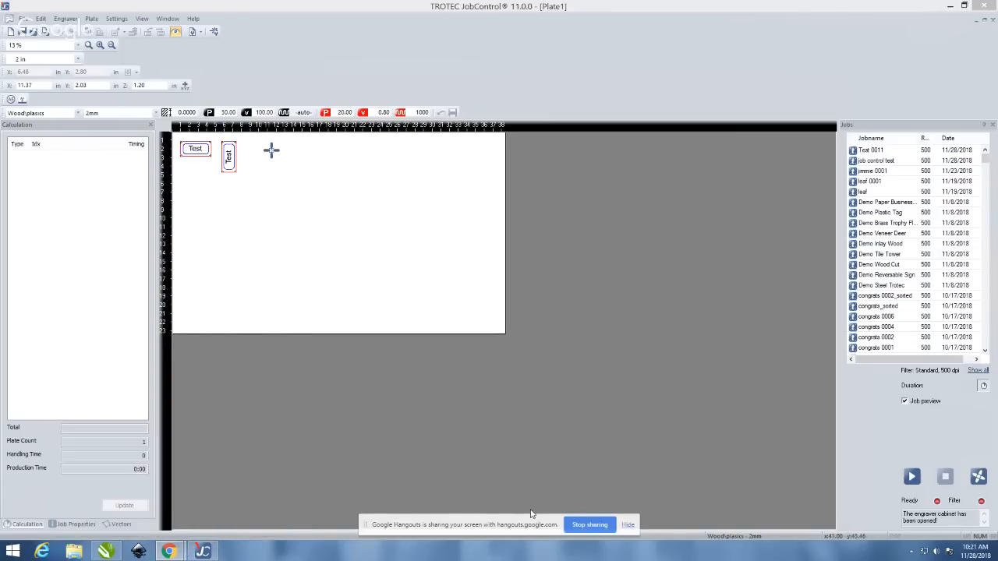
click(580, 525)
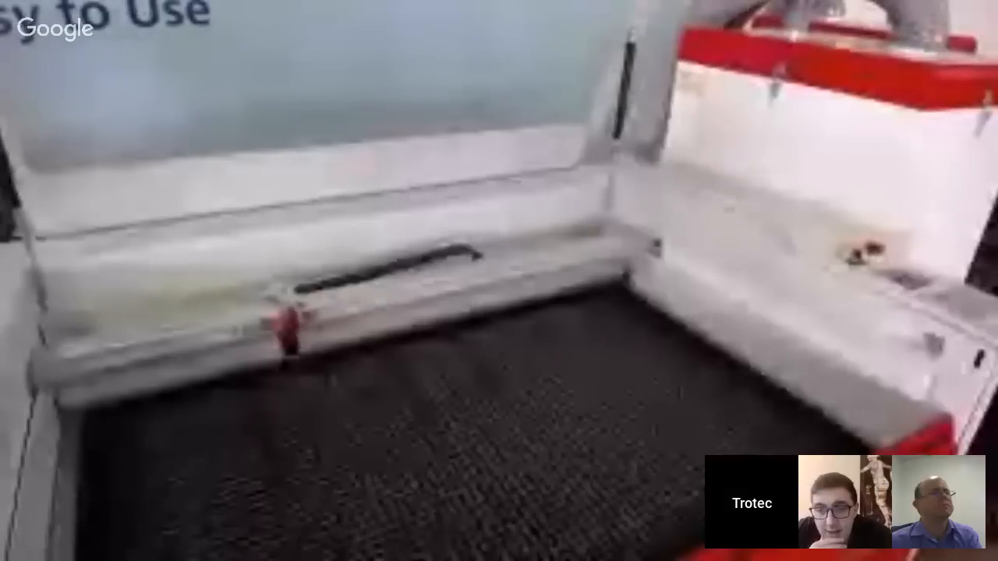